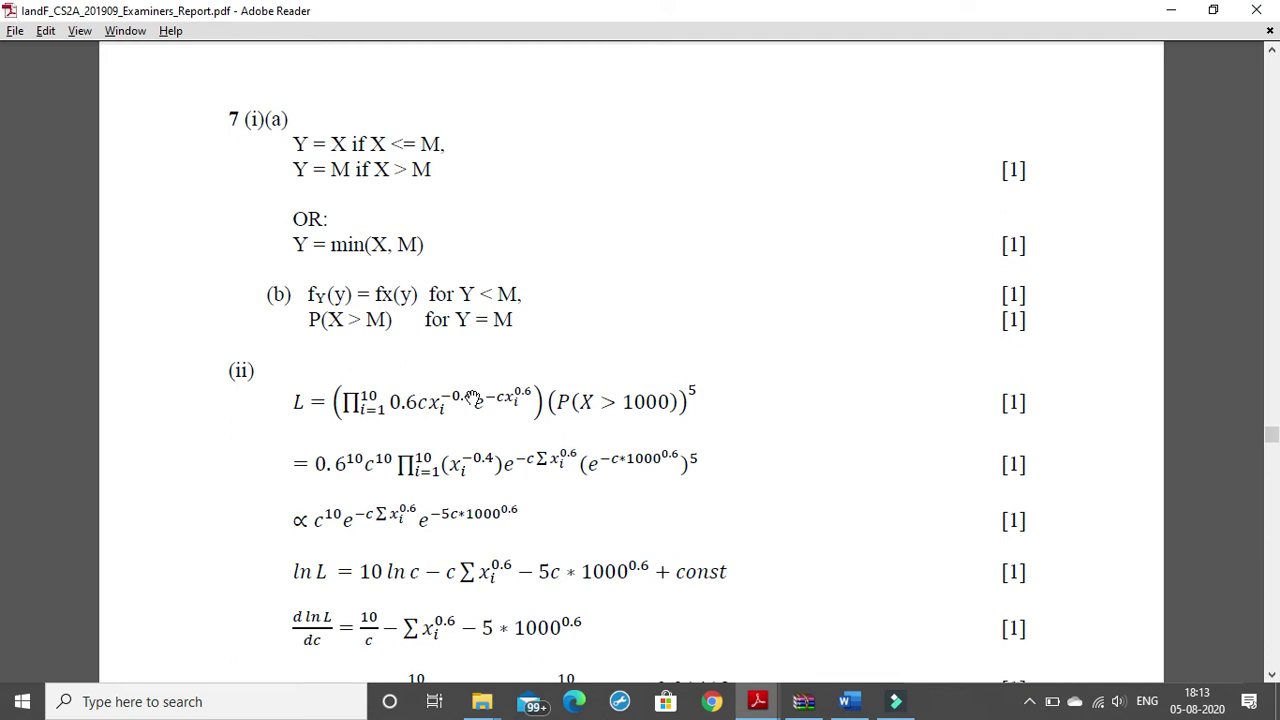
Step: Bring the CS2.pdf guidance document to the front and read its Question 7 notes
{"action": "scroll", "coordinate": [476, 231], "scroll_direction": "up", "scroll_amount": 3}
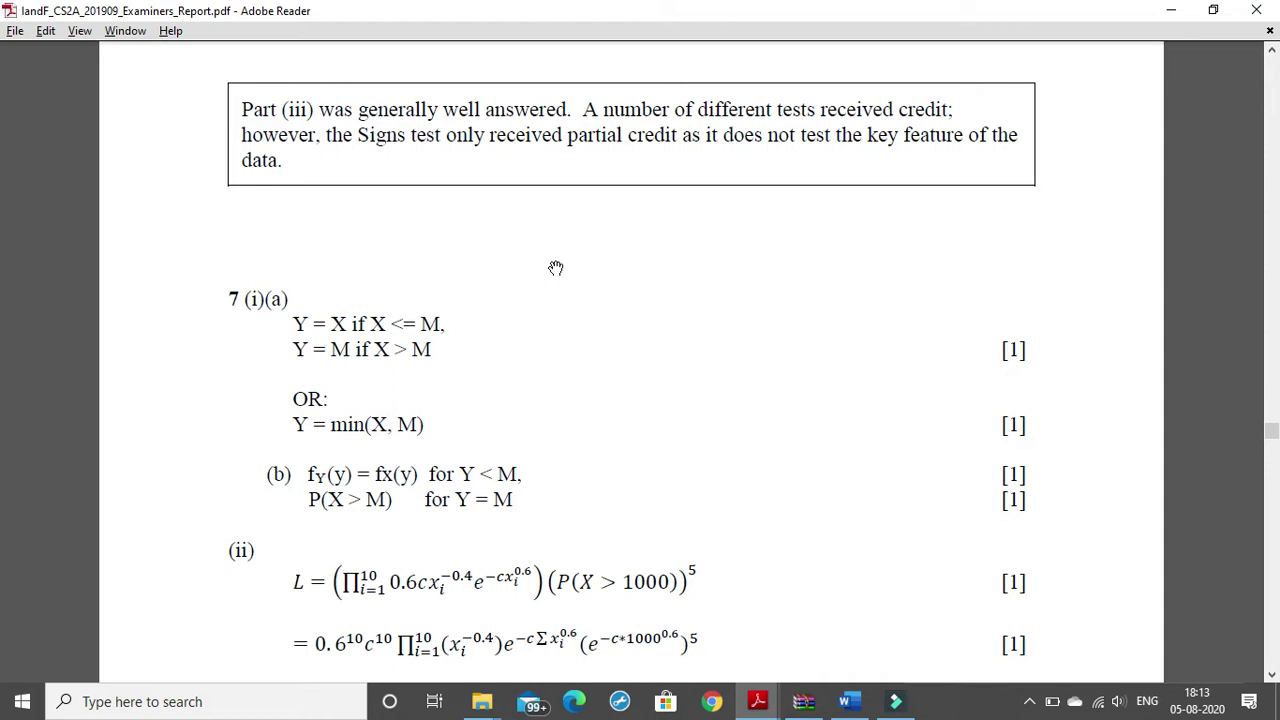
{"action": "scroll", "coordinate": [651, 268], "scroll_direction": "down", "scroll_amount": 3}
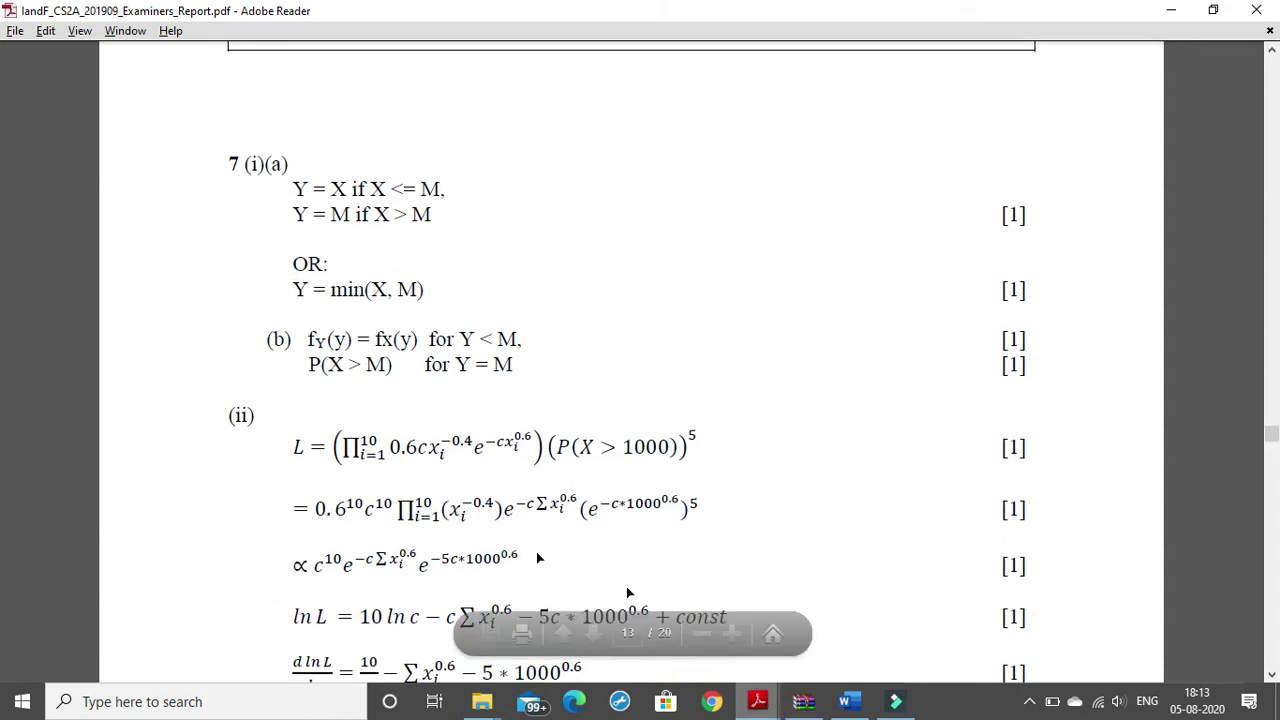
{"action": "scroll", "coordinate": [335, 340], "scroll_direction": "down", "scroll_amount": 2}
{"action": "scroll", "coordinate": [335, 340], "scroll_direction": "down", "scroll_amount": 3}
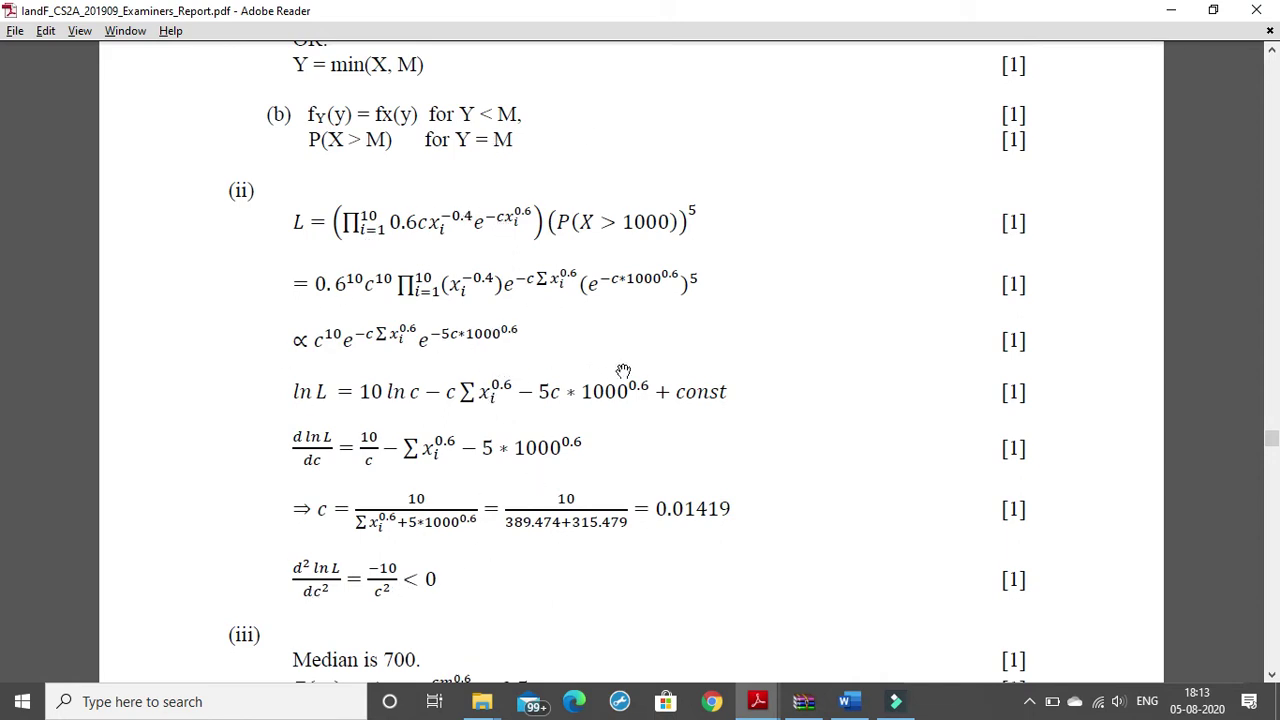
{"action": "scroll", "coordinate": [640, 380], "scroll_direction": "down", "scroll_amount": 2}
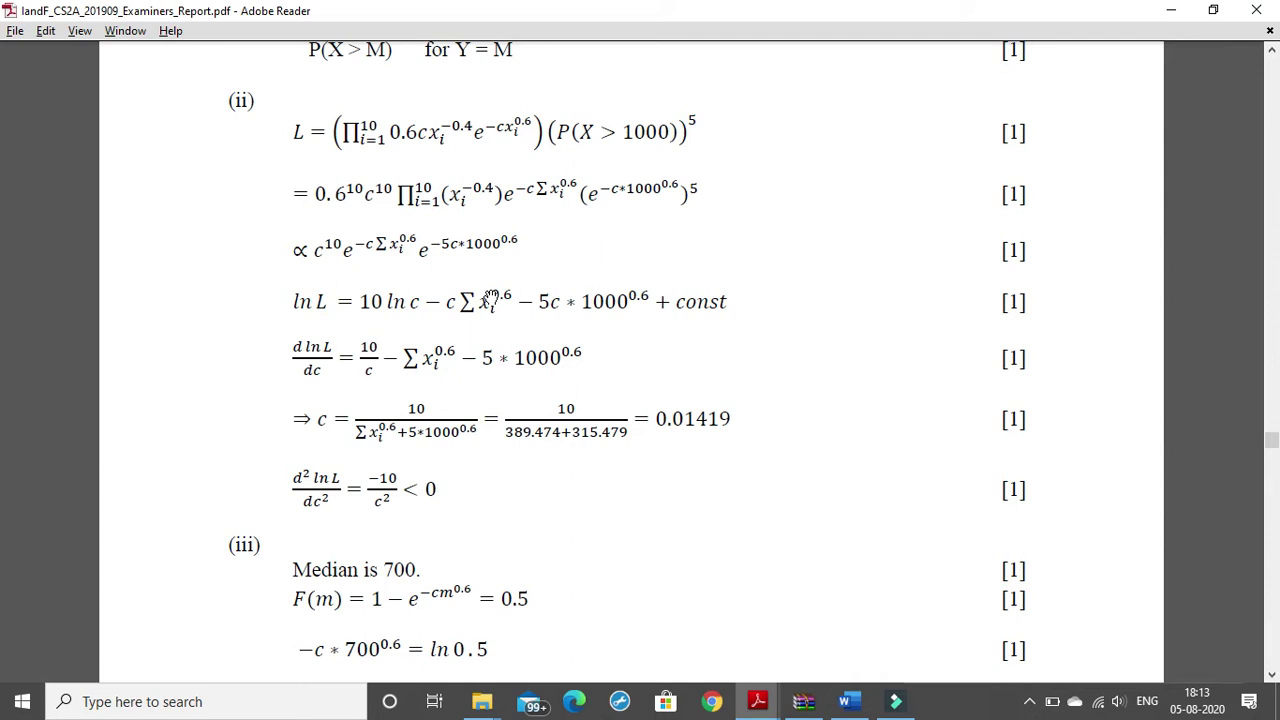
{"action": "mouse_move", "coordinate": [772, 708]}
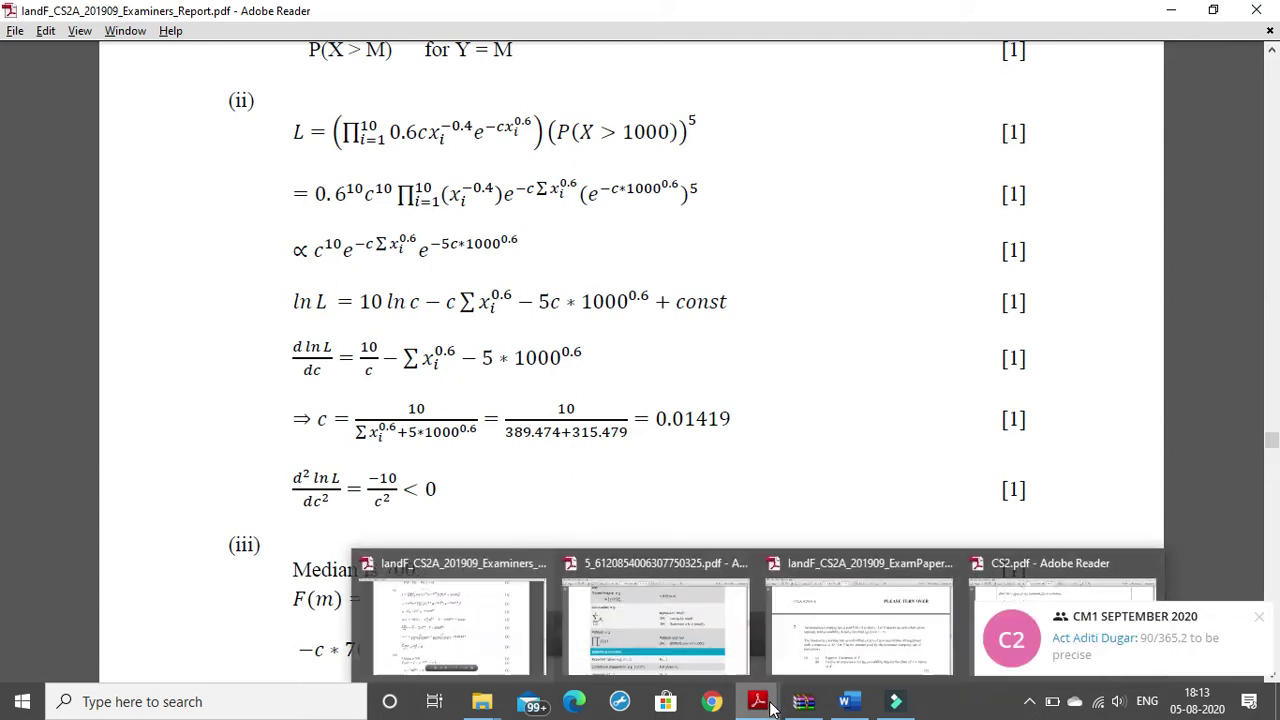
{"action": "left_click", "coordinate": [1043, 650]}
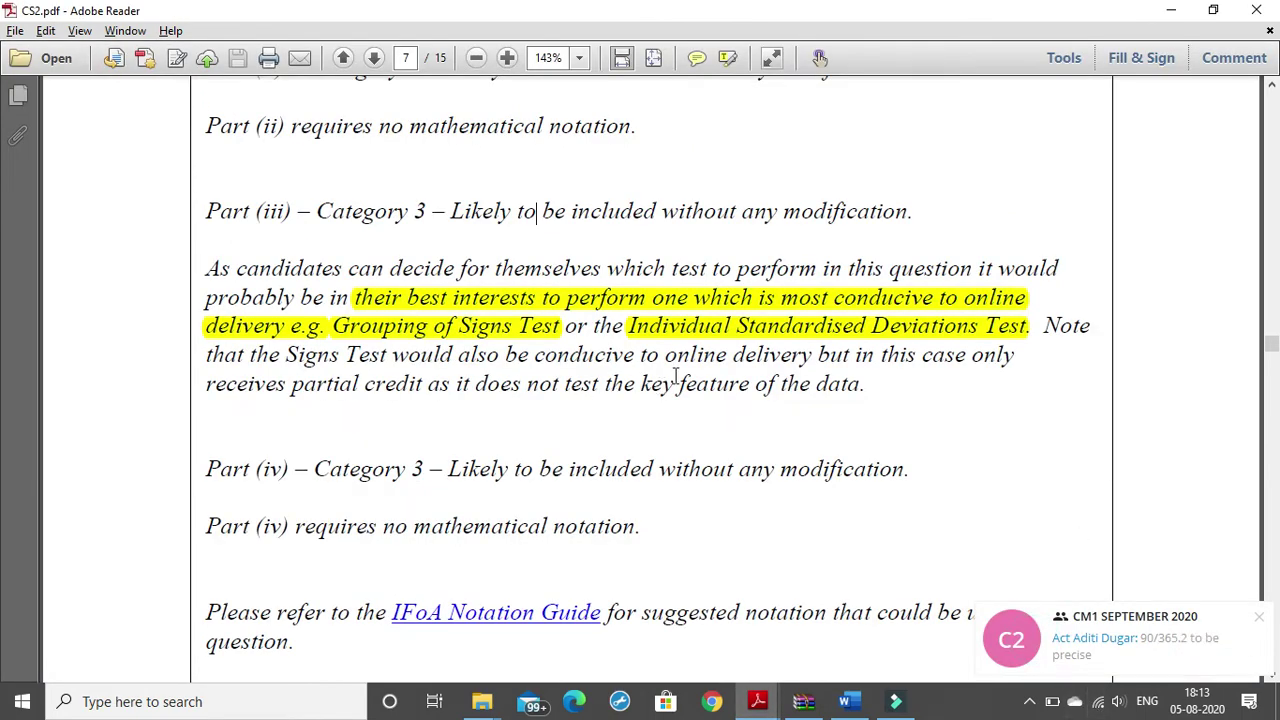
{"action": "left_click", "coordinate": [1258, 616]}
{"action": "scroll", "coordinate": [540, 389], "scroll_direction": "down", "scroll_amount": 3}
{"action": "scroll", "coordinate": [538, 389], "scroll_direction": "down", "scroll_amount": 5}
{"action": "scroll", "coordinate": [540, 386], "scroll_direction": "down", "scroll_amount": 3}
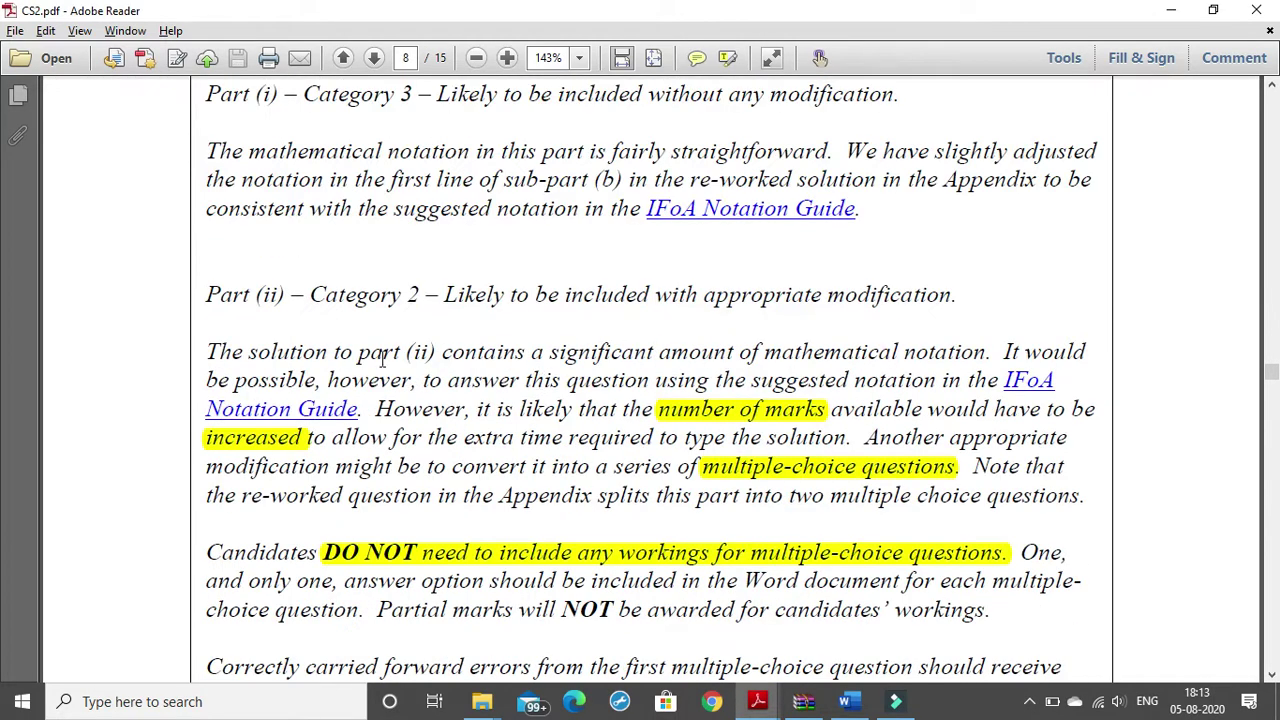
{"action": "scroll", "coordinate": [375, 212], "scroll_direction": "up", "scroll_amount": 1}
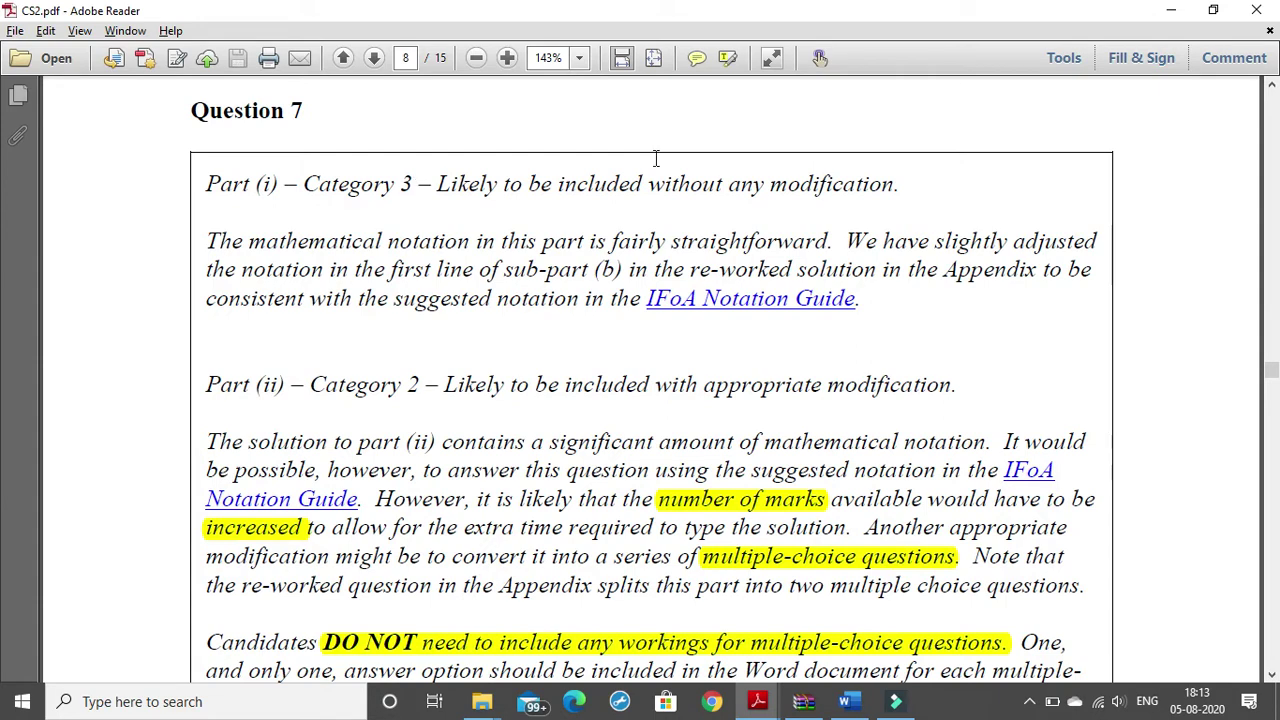
Step: Compare the examiners' report with CS2.pdf, selecting the part (ii) phrase about mathematical notation
{"action": "key", "text": "ctrl+Tab"}
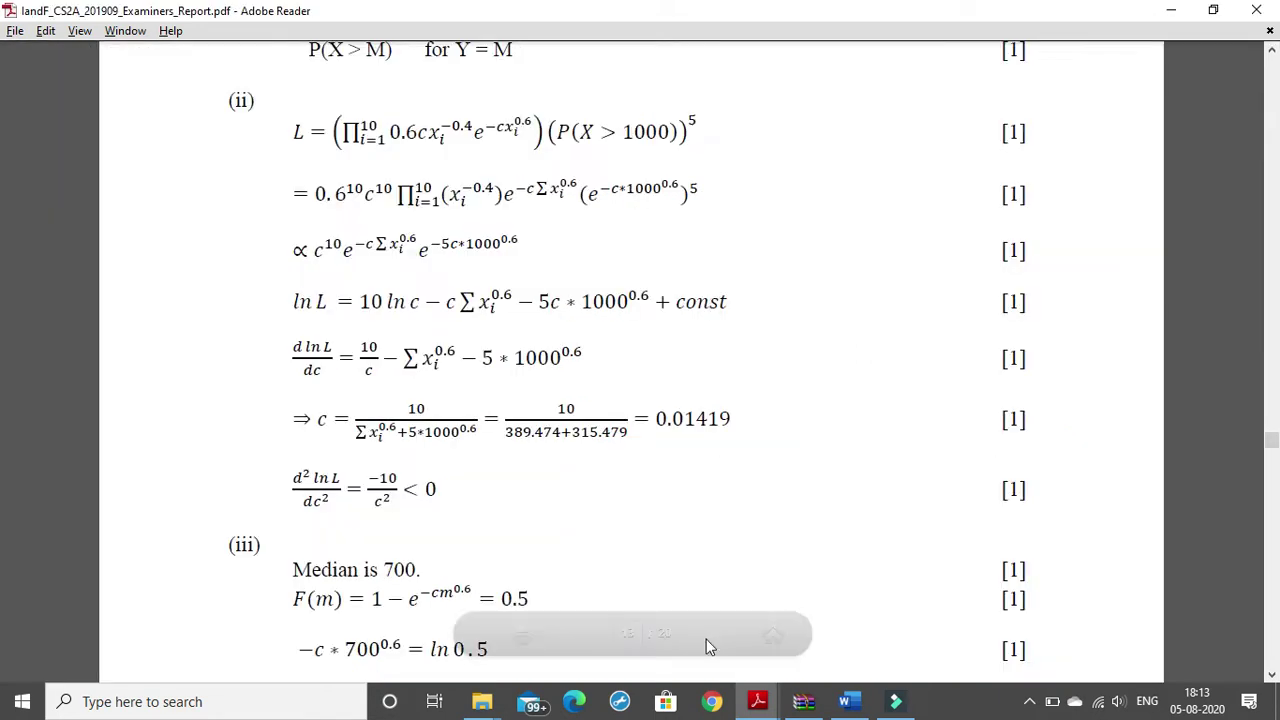
{"action": "scroll", "coordinate": [445, 122], "scroll_direction": "up", "scroll_amount": 3}
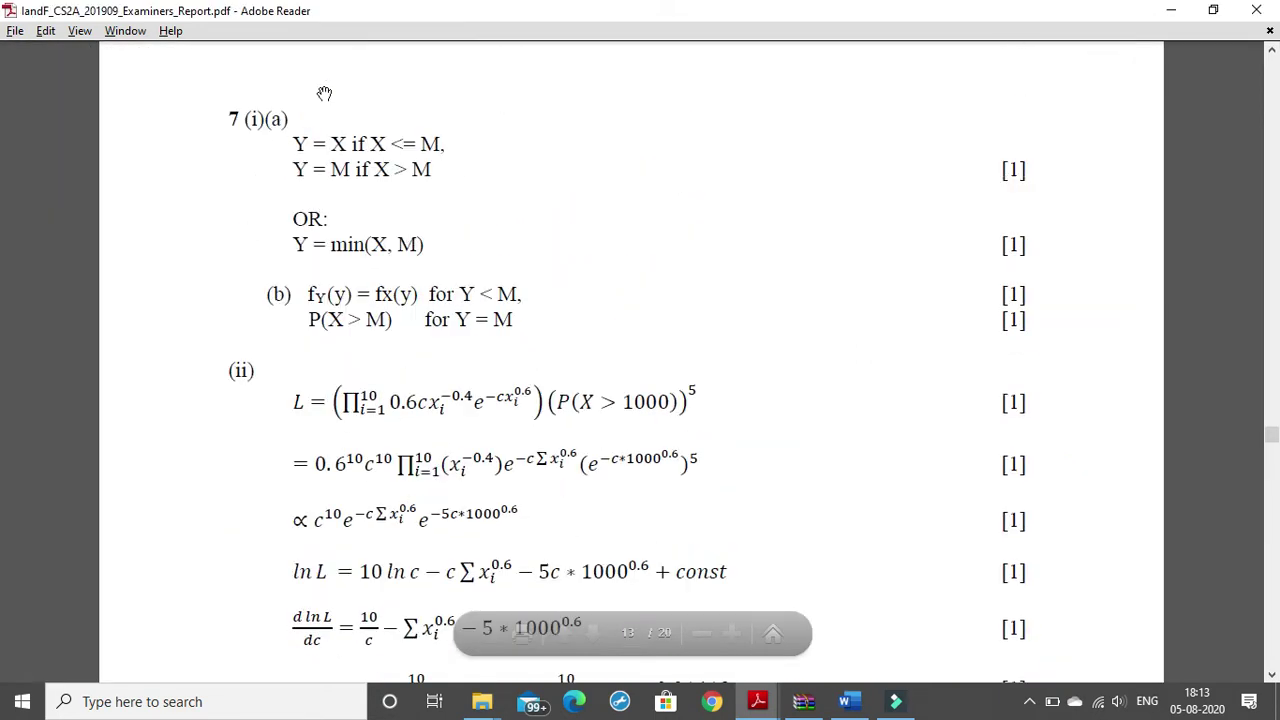
{"action": "scroll", "coordinate": [409, 293], "scroll_direction": "down", "scroll_amount": 1}
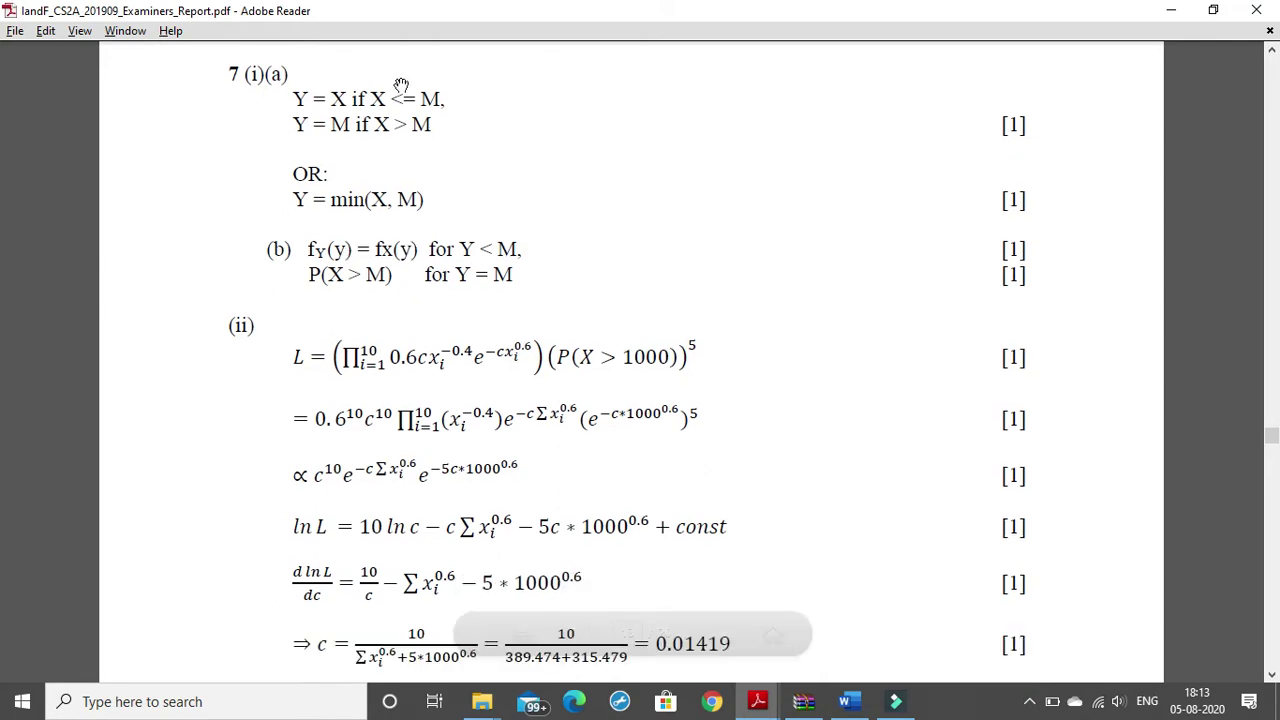
{"action": "key", "text": "ctrl+Tab"}
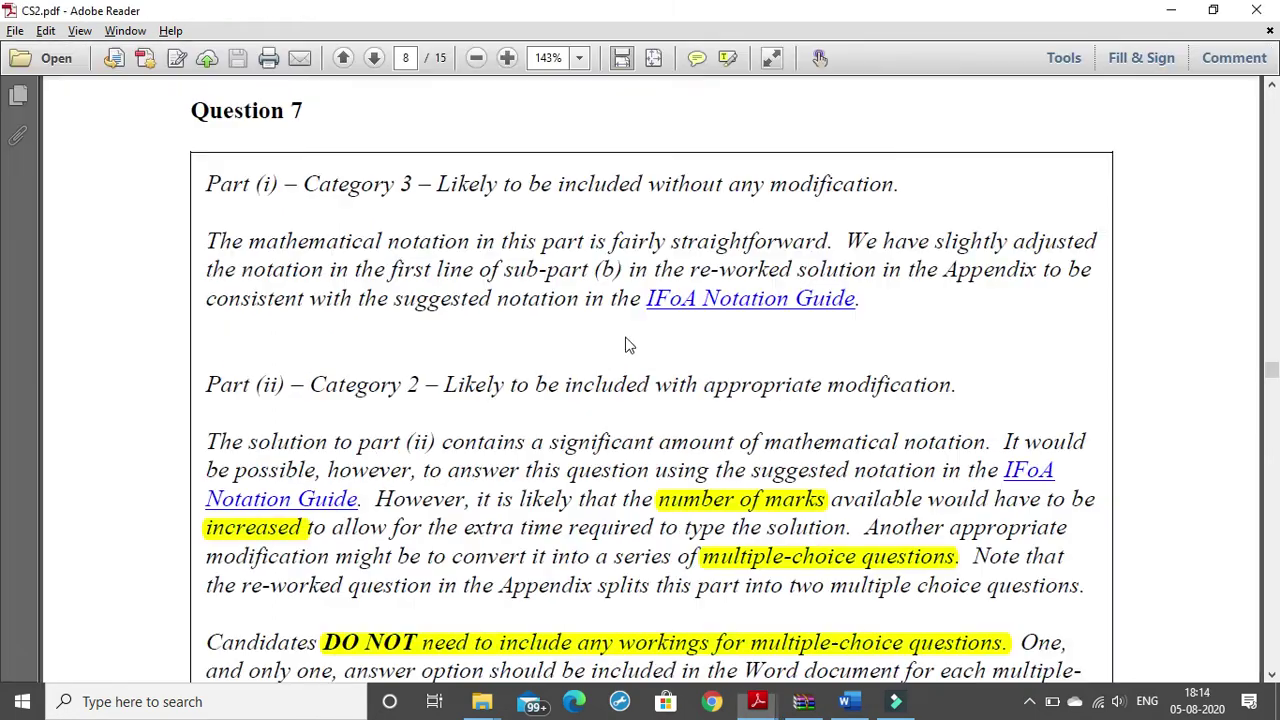
{"action": "scroll", "coordinate": [520, 430], "scroll_direction": "down", "scroll_amount": 3}
{"action": "scroll", "coordinate": [415, 357], "scroll_direction": "down", "scroll_amount": 2}
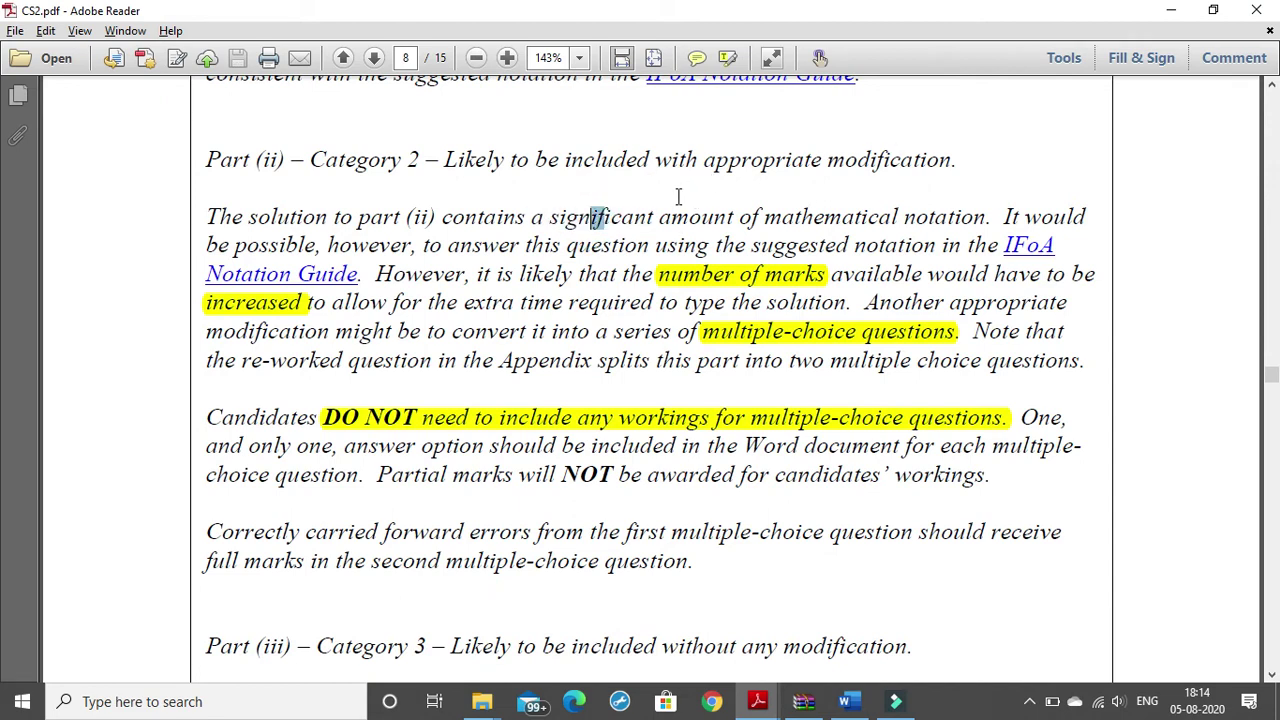
{"action": "left_click_drag", "start_coordinate": [590, 218], "coordinate": [944, 205]}
{"action": "scroll", "coordinate": [776, 332], "scroll_direction": "down", "scroll_amount": 1}
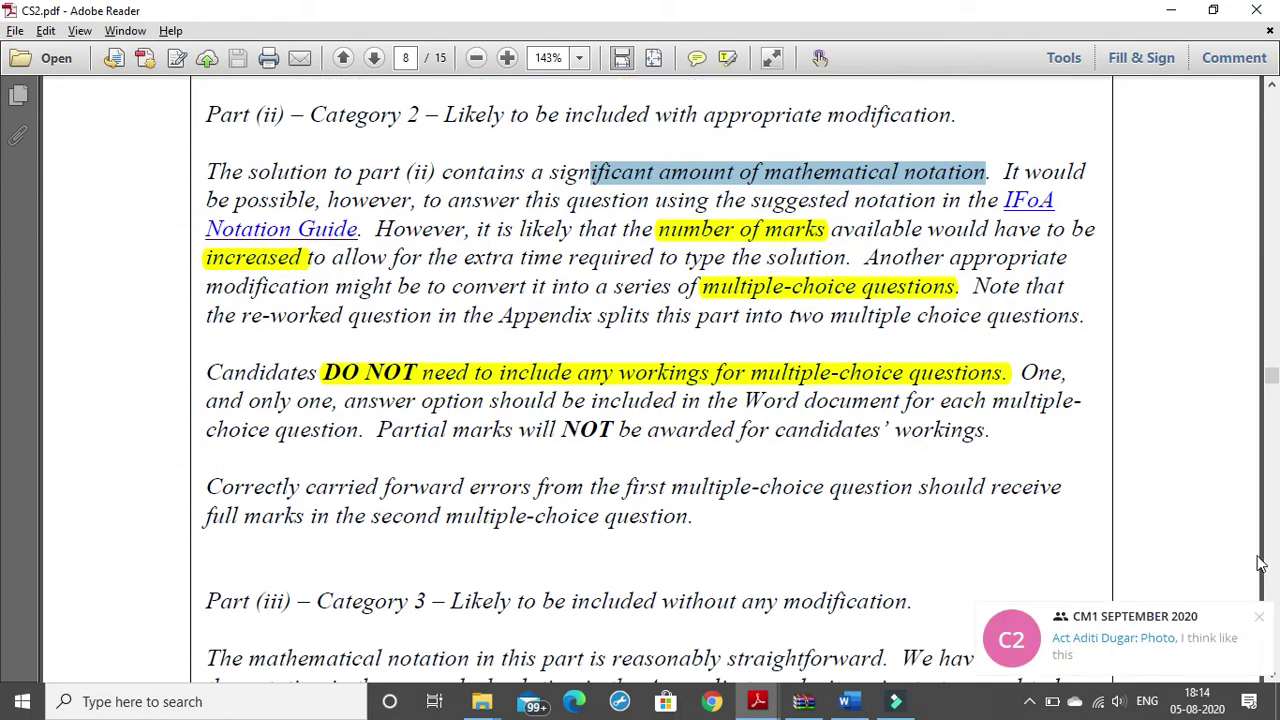
Step: Clear the message notifications, recheck the report, and move CS2.pdf to page 12
{"action": "left_click", "coordinate": [1262, 617]}
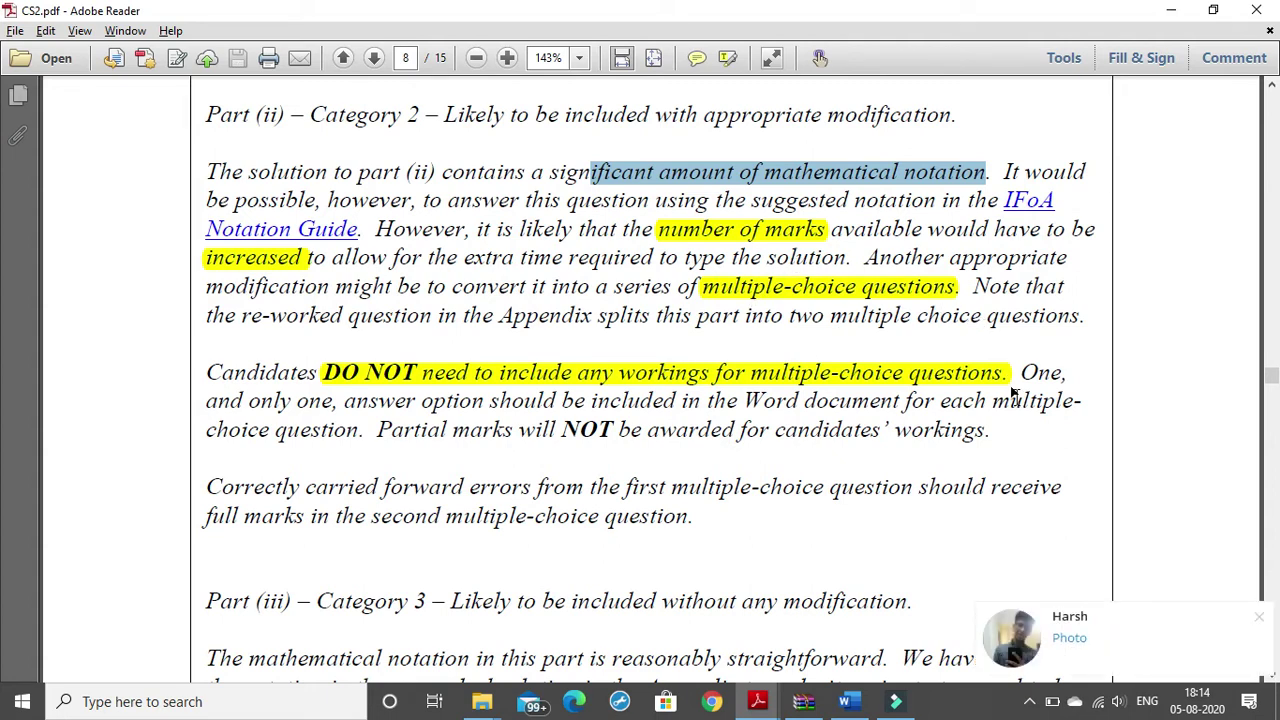
{"action": "left_click", "coordinate": [1260, 619]}
{"action": "scroll", "coordinate": [789, 335], "scroll_direction": "down", "scroll_amount": 3}
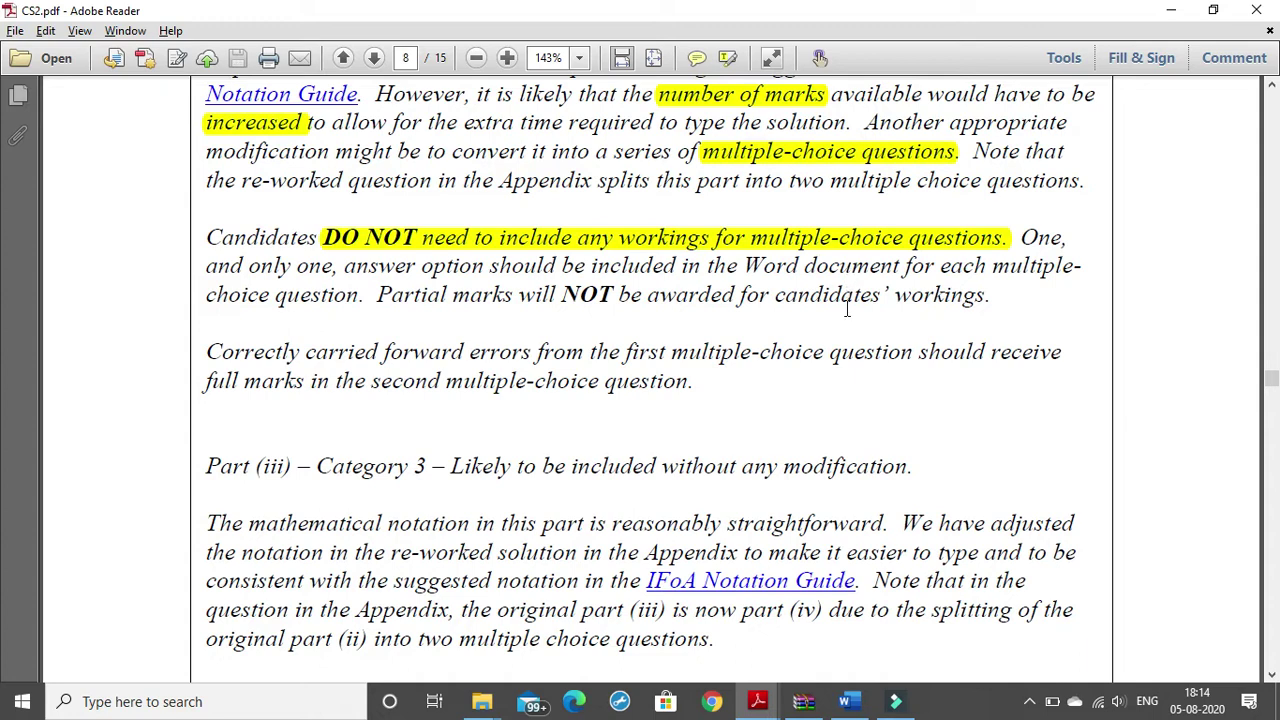
{"action": "scroll", "coordinate": [846, 310], "scroll_direction": "down", "scroll_amount": 4}
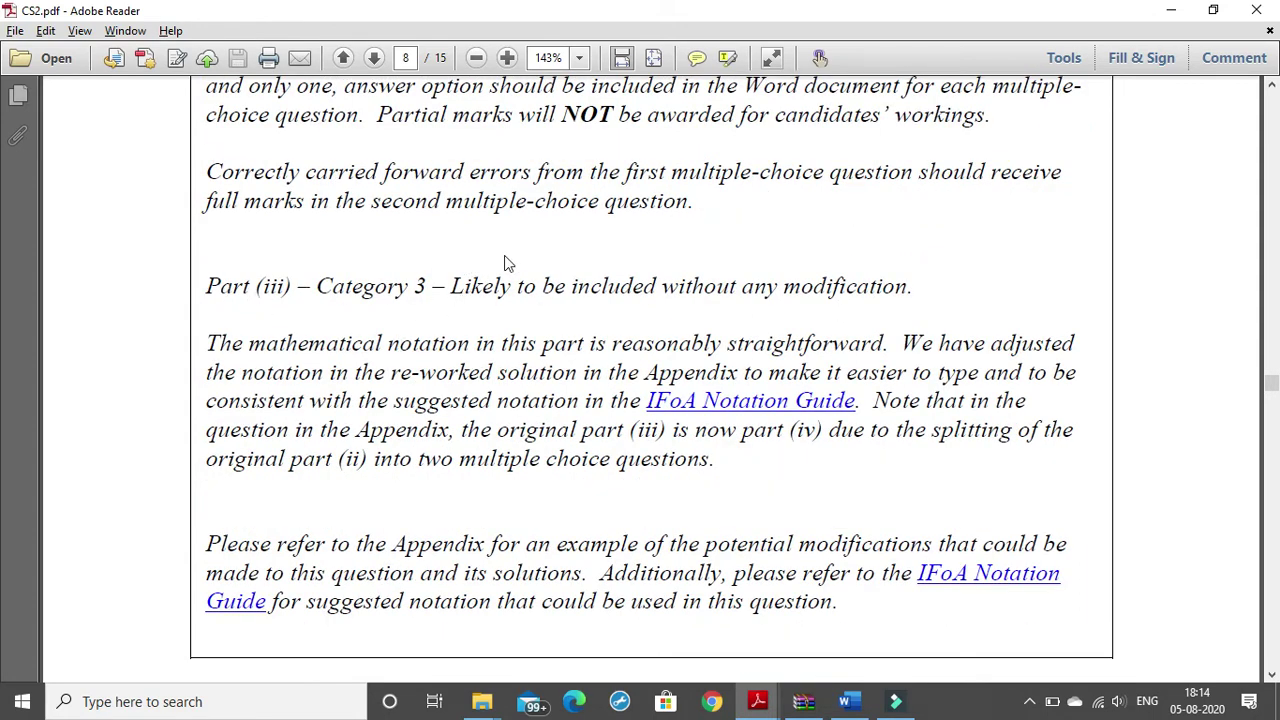
{"action": "key", "text": "ctrl+Tab"}
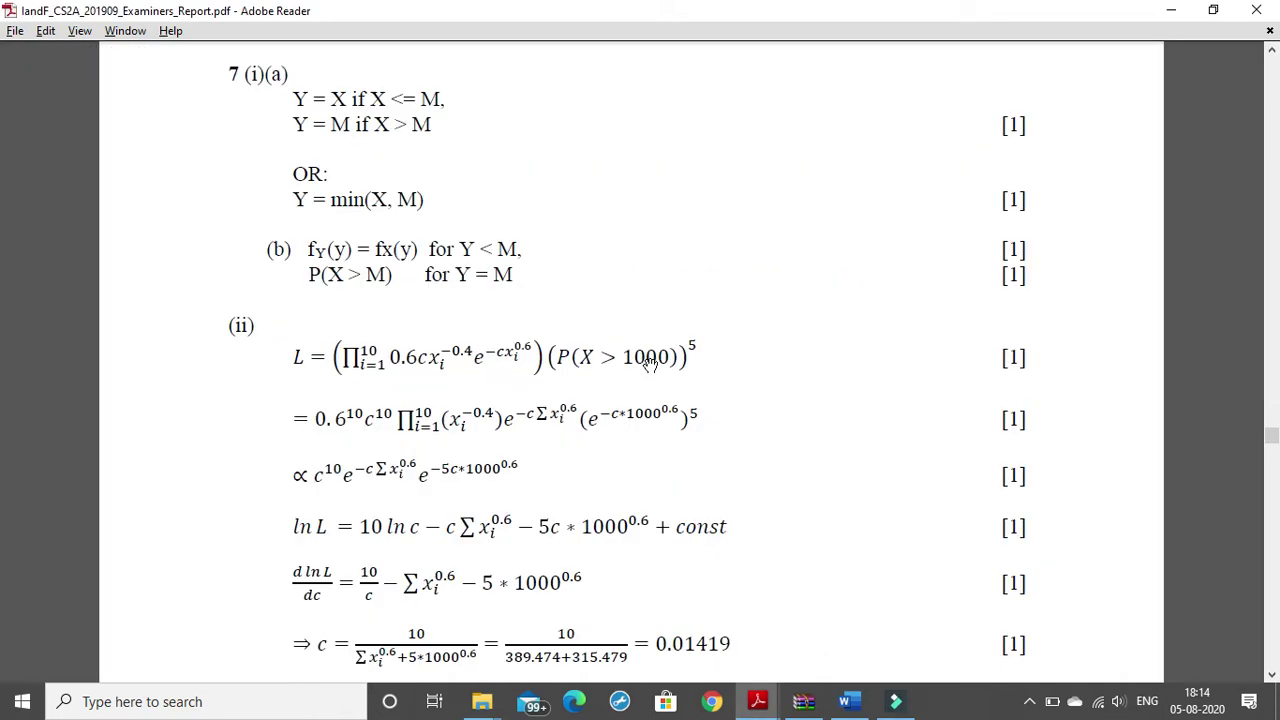
{"action": "scroll", "coordinate": [359, 372], "scroll_direction": "down", "scroll_amount": 3}
{"action": "scroll", "coordinate": [359, 372], "scroll_direction": "down", "scroll_amount": 6}
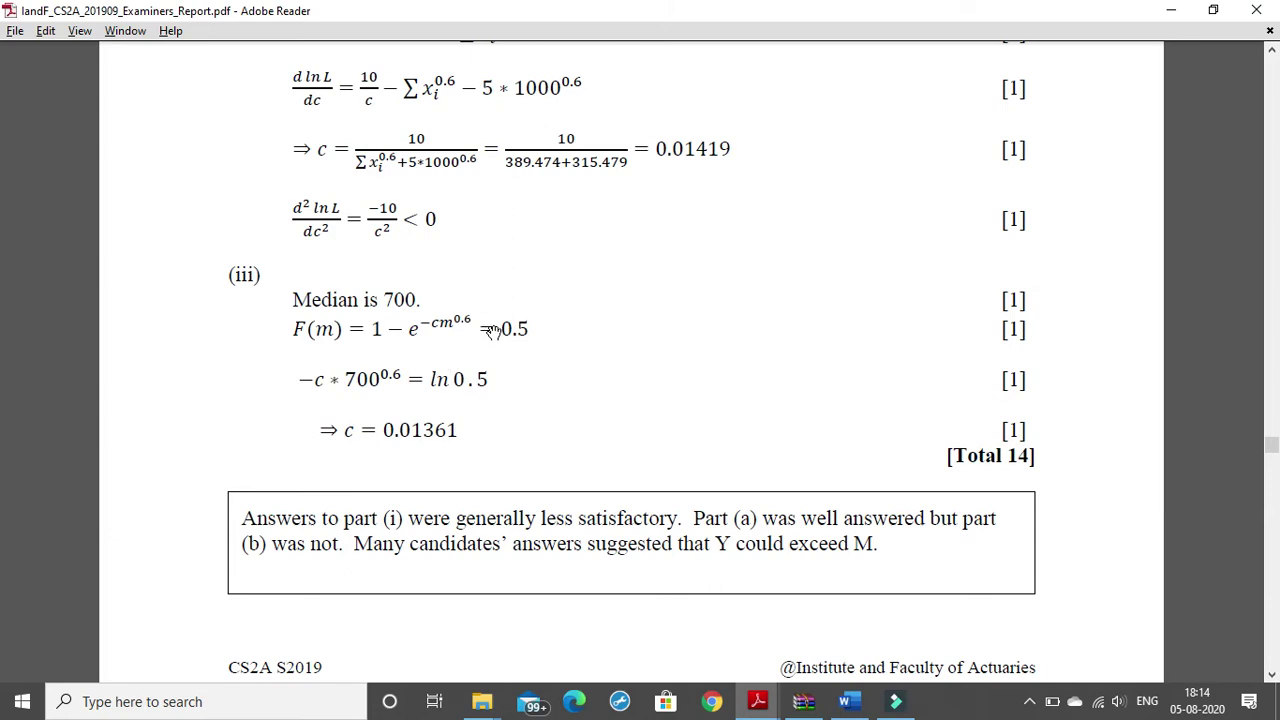
{"action": "key", "text": "alt+Tab"}
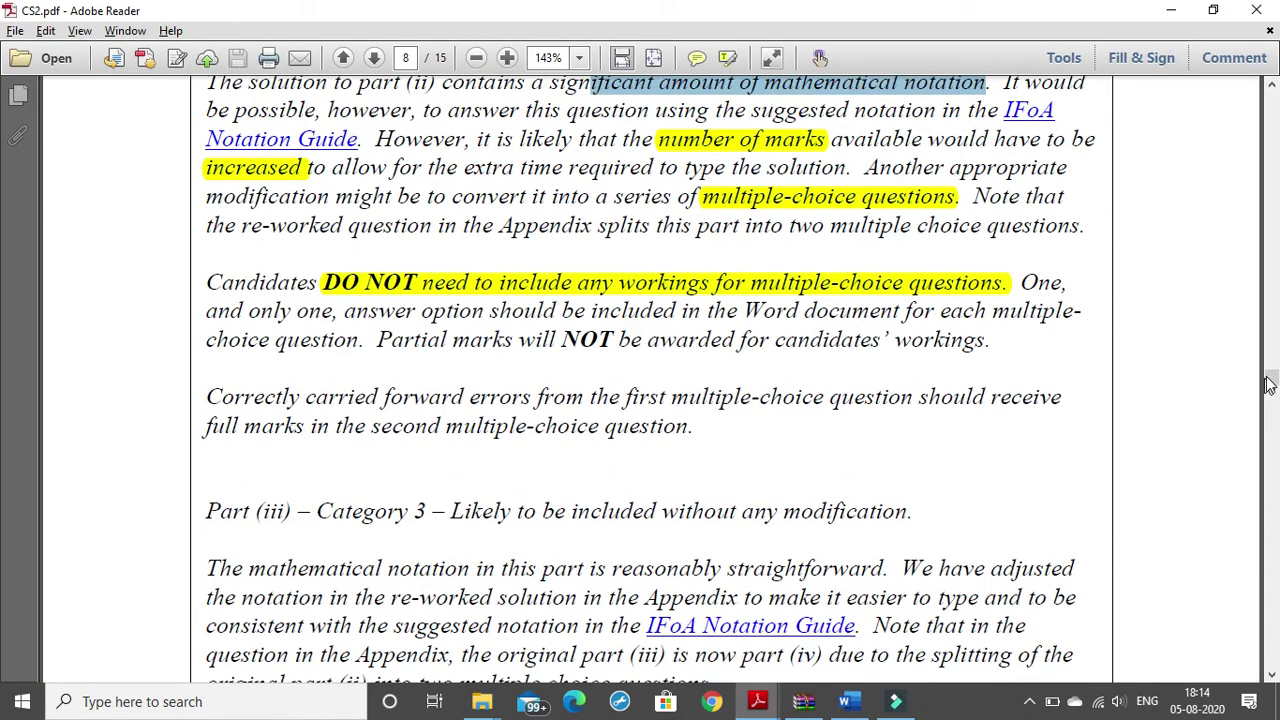
{"action": "left_click_drag", "start_coordinate": [1271, 378], "coordinate": [1276, 520]}
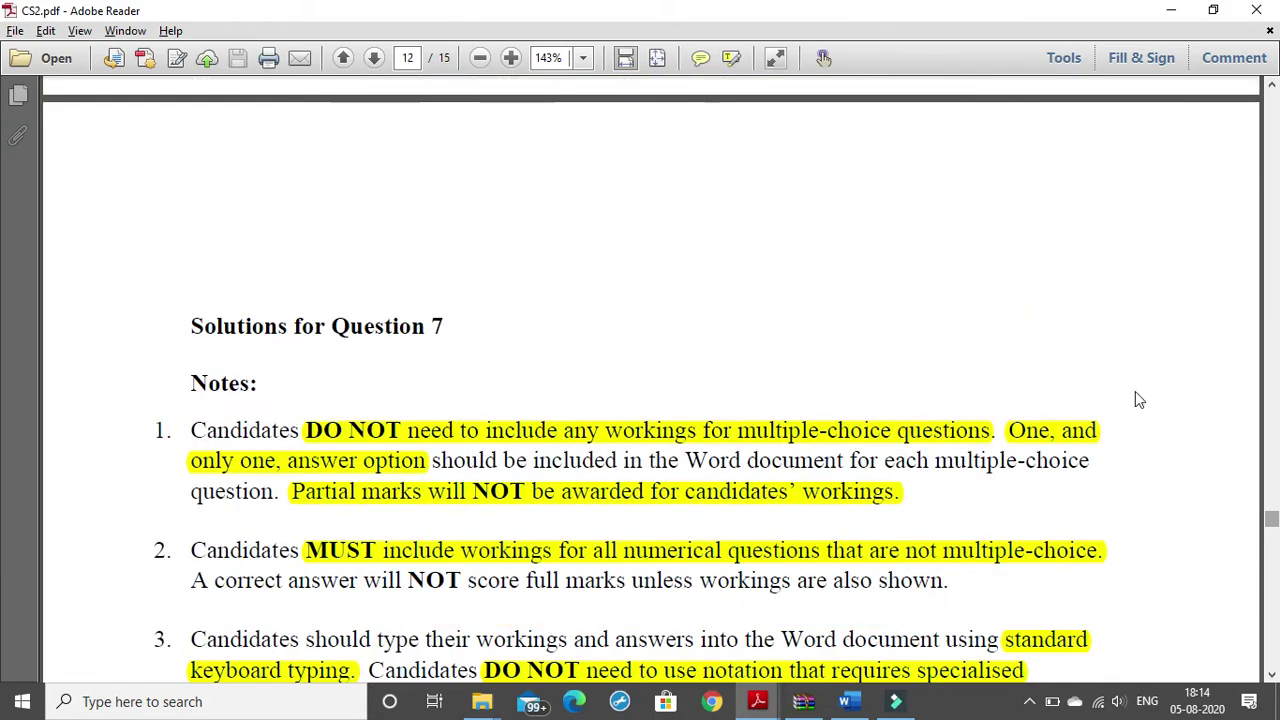
Step: Scroll through the CS2.pdf guidance notes around Question 7
{"action": "scroll", "coordinate": [1008, 314], "scroll_direction": "up", "scroll_amount": 3}
{"action": "scroll", "coordinate": [992, 325], "scroll_direction": "up", "scroll_amount": 3}
{"action": "scroll", "coordinate": [966, 351], "scroll_direction": "down", "scroll_amount": 3}
{"action": "scroll", "coordinate": [817, 286], "scroll_direction": "up", "scroll_amount": 4}
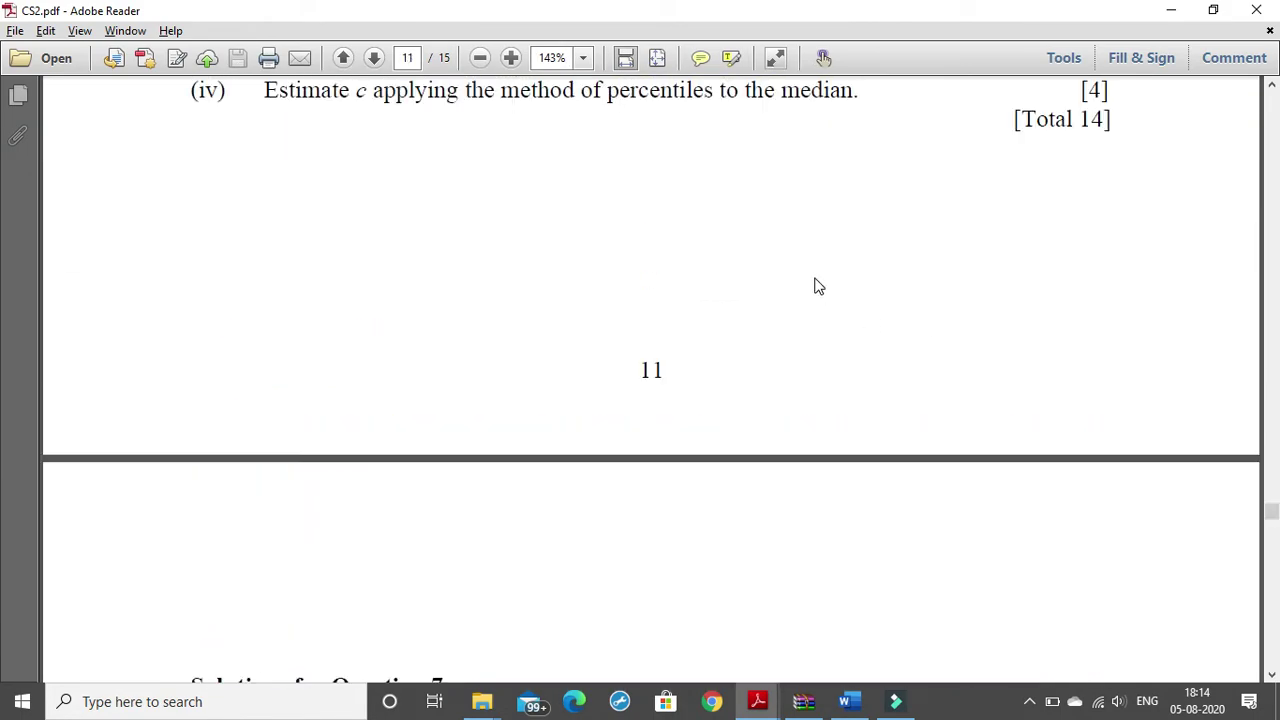
{"action": "scroll", "coordinate": [817, 286], "scroll_direction": "up", "scroll_amount": 5}
{"action": "scroll", "coordinate": [814, 270], "scroll_direction": "up", "scroll_amount": 4}
{"action": "scroll", "coordinate": [814, 270], "scroll_direction": "up", "scroll_amount": 3}
{"action": "scroll", "coordinate": [814, 272], "scroll_direction": "up", "scroll_amount": 3}
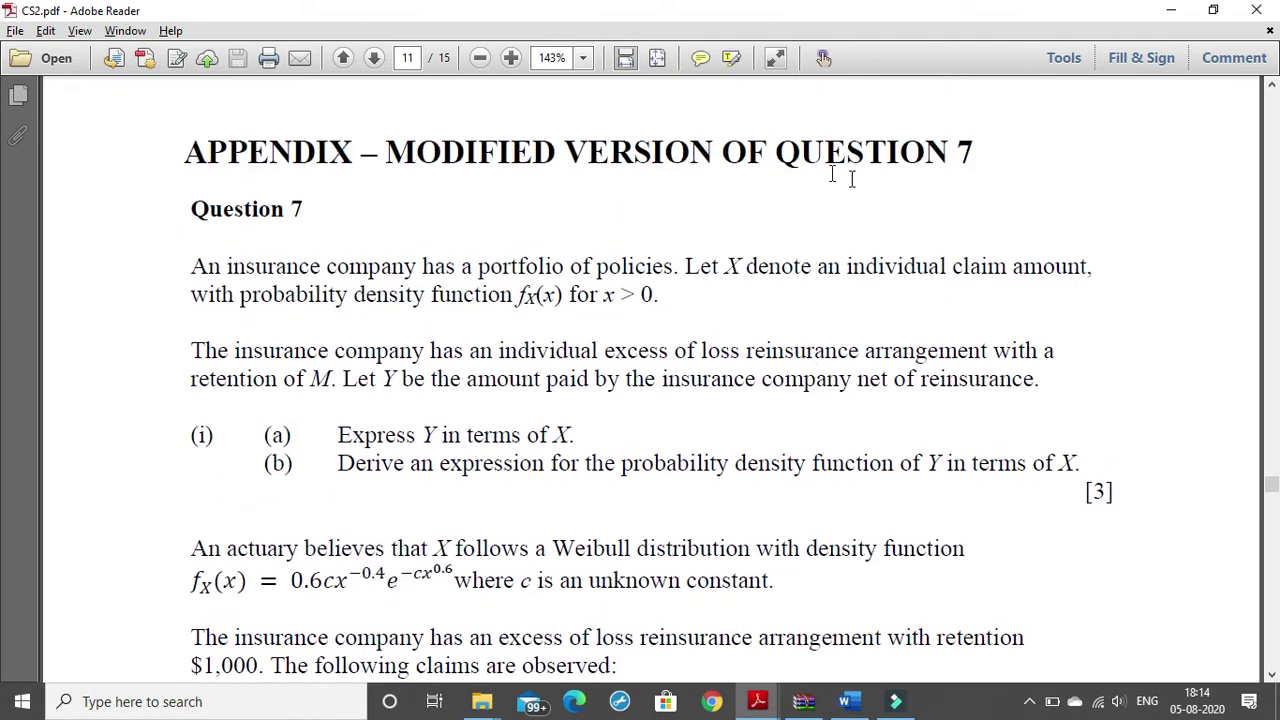
{"action": "scroll", "coordinate": [857, 189], "scroll_direction": "down", "scroll_amount": 1}
{"action": "scroll", "coordinate": [480, 188], "scroll_direction": "down", "scroll_amount": 1}
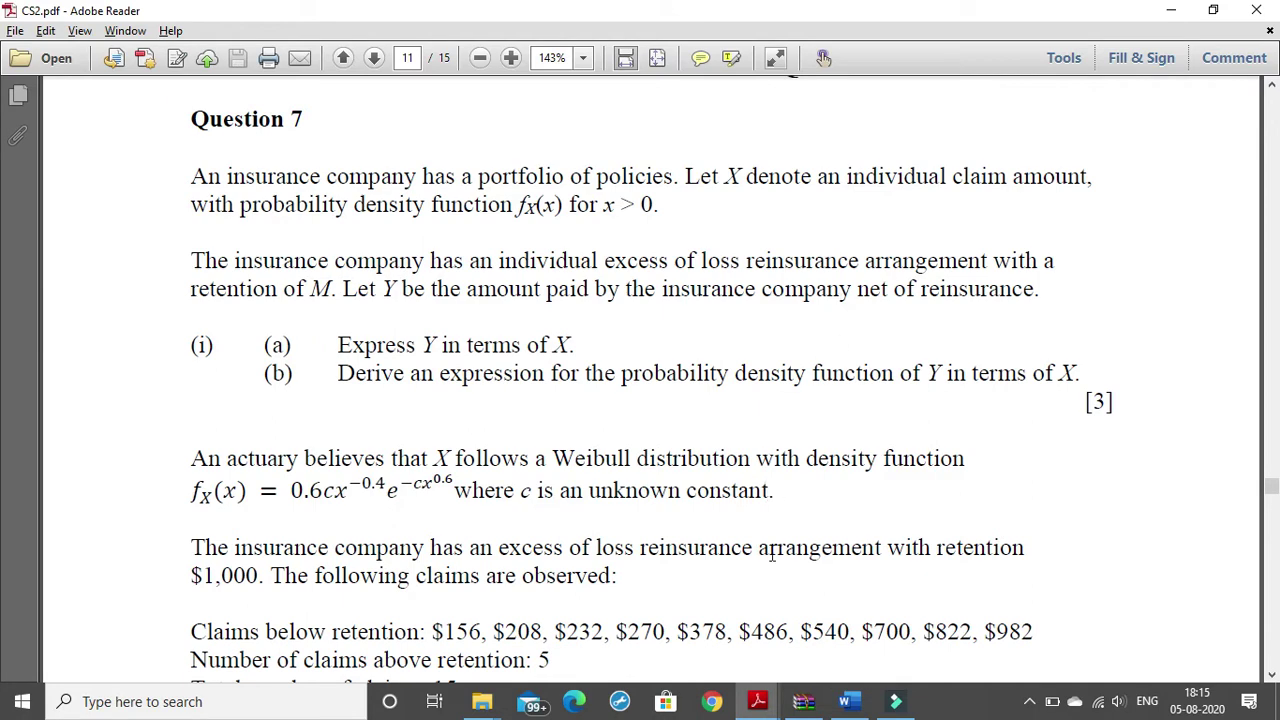
Step: Read the CS2A exam paper PDF, then go back to the CS2.pdf guidance document
{"action": "left_click", "coordinate": [757, 701]}
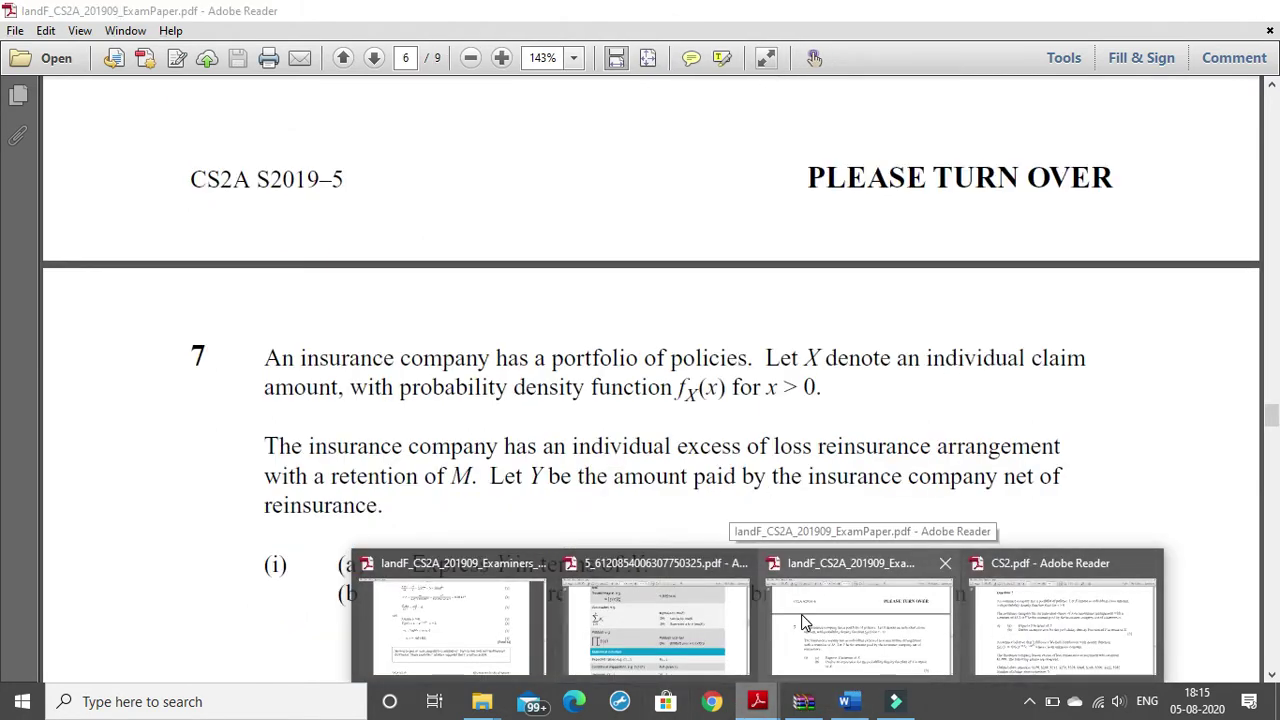
{"action": "left_click", "coordinate": [803, 618]}
{"action": "scroll", "coordinate": [771, 428], "scroll_direction": "down", "scroll_amount": 2}
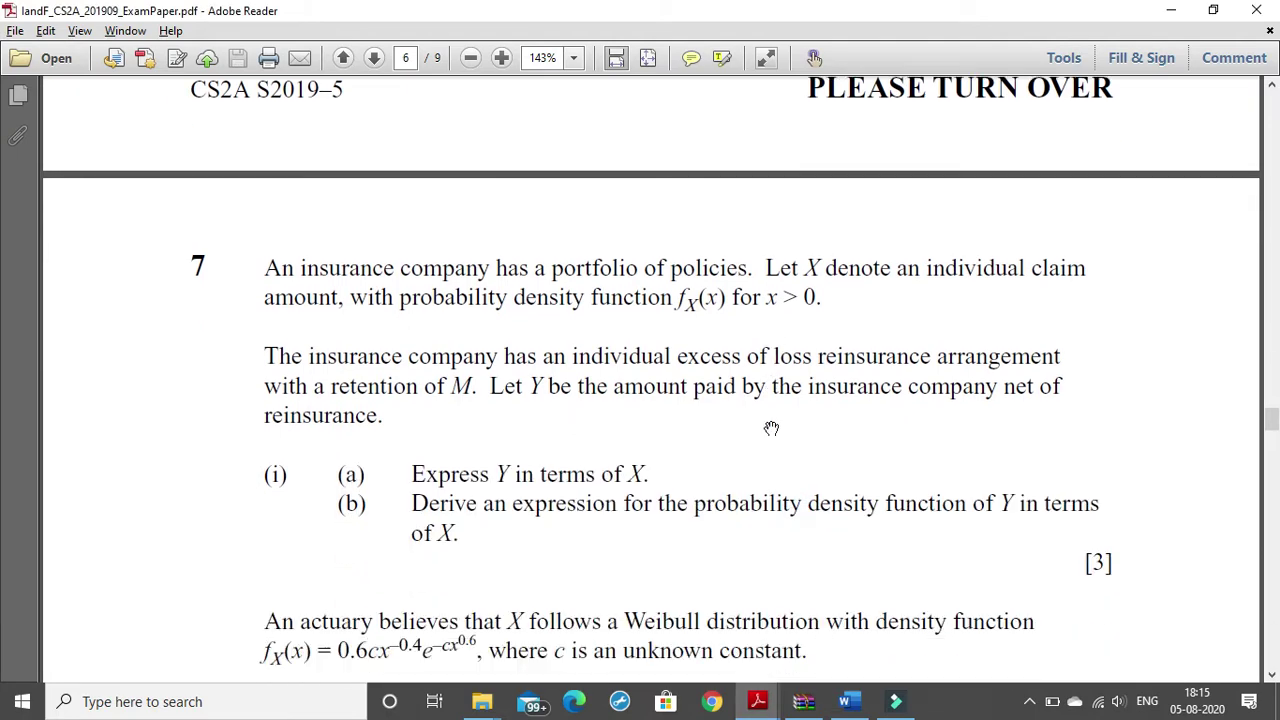
{"action": "scroll", "coordinate": [296, 204], "scroll_direction": "up", "scroll_amount": 1}
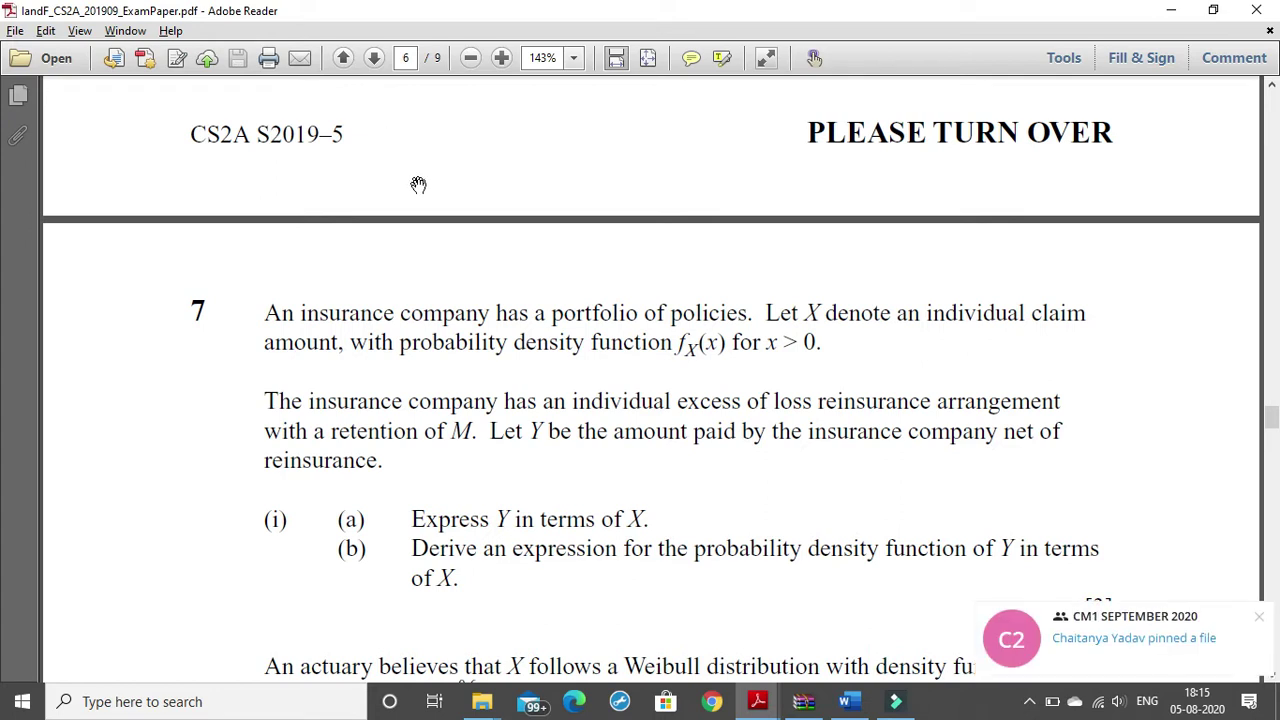
{"action": "scroll", "coordinate": [418, 185], "scroll_direction": "down", "scroll_amount": 2}
{"action": "scroll", "coordinate": [443, 203], "scroll_direction": "down", "scroll_amount": 1}
{"action": "scroll", "coordinate": [449, 222], "scroll_direction": "down", "scroll_amount": 1}
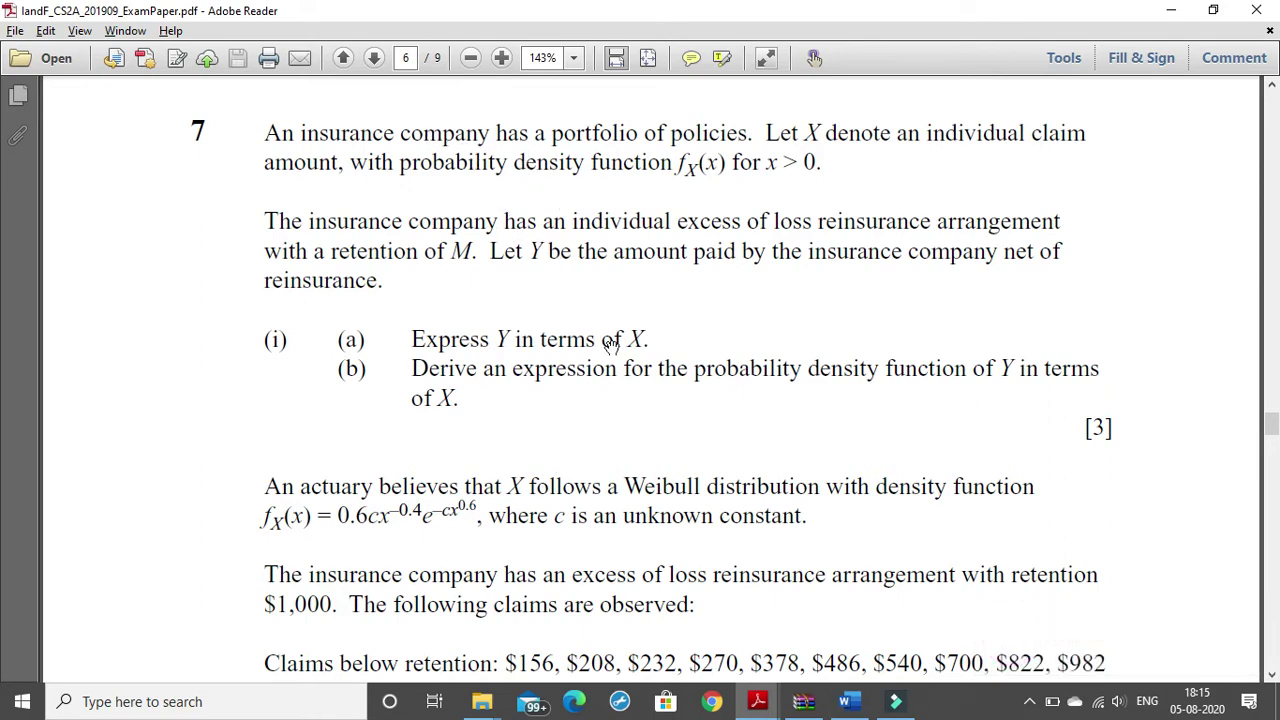
{"action": "key", "text": "alt+Tab"}
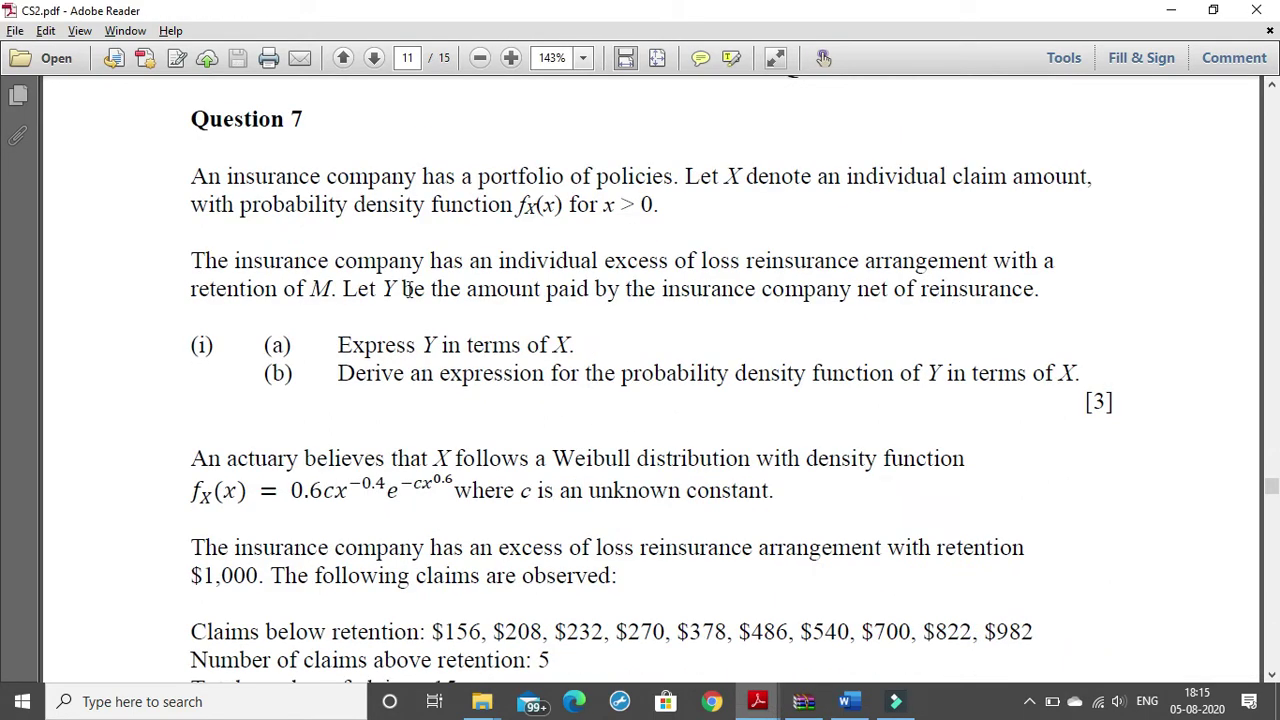
{"action": "scroll", "coordinate": [438, 362], "scroll_direction": "up", "scroll_amount": 3}
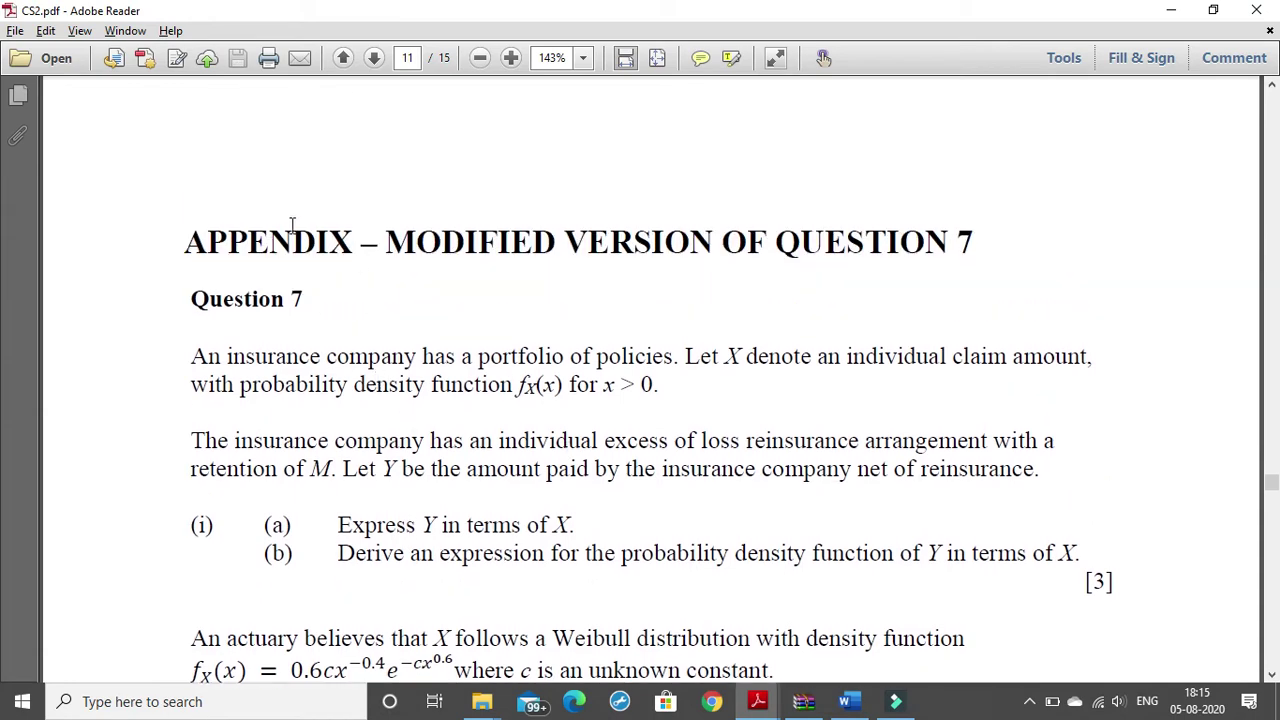
{"action": "scroll", "coordinate": [824, 227], "scroll_direction": "down", "scroll_amount": 2}
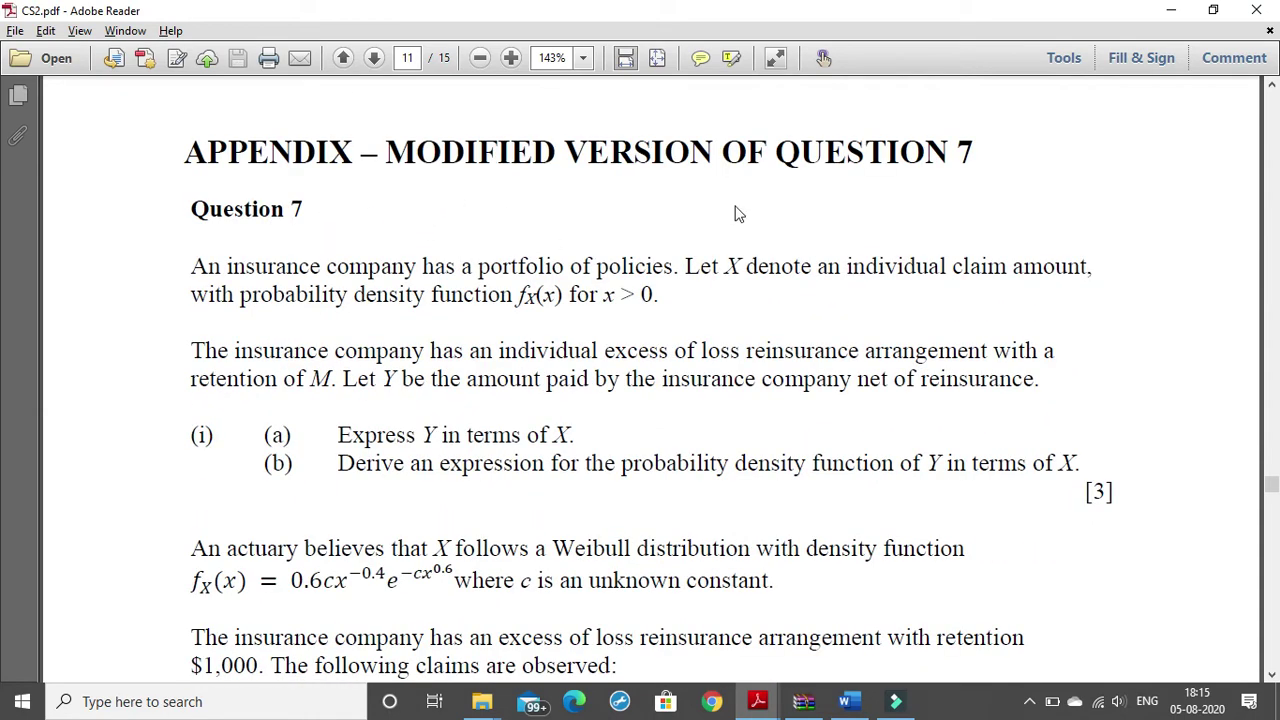
{"action": "scroll", "coordinate": [759, 211], "scroll_direction": "down", "scroll_amount": 1}
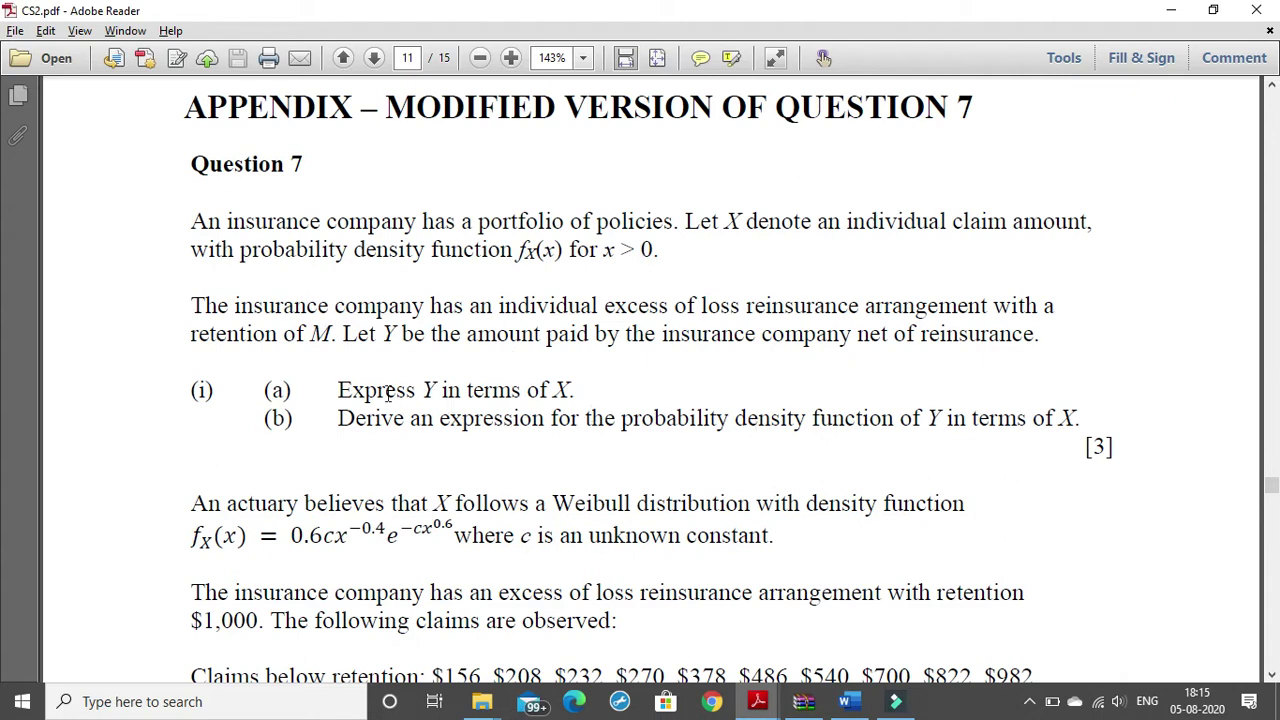
{"action": "scroll", "coordinate": [718, 378], "scroll_direction": "down", "scroll_amount": 1}
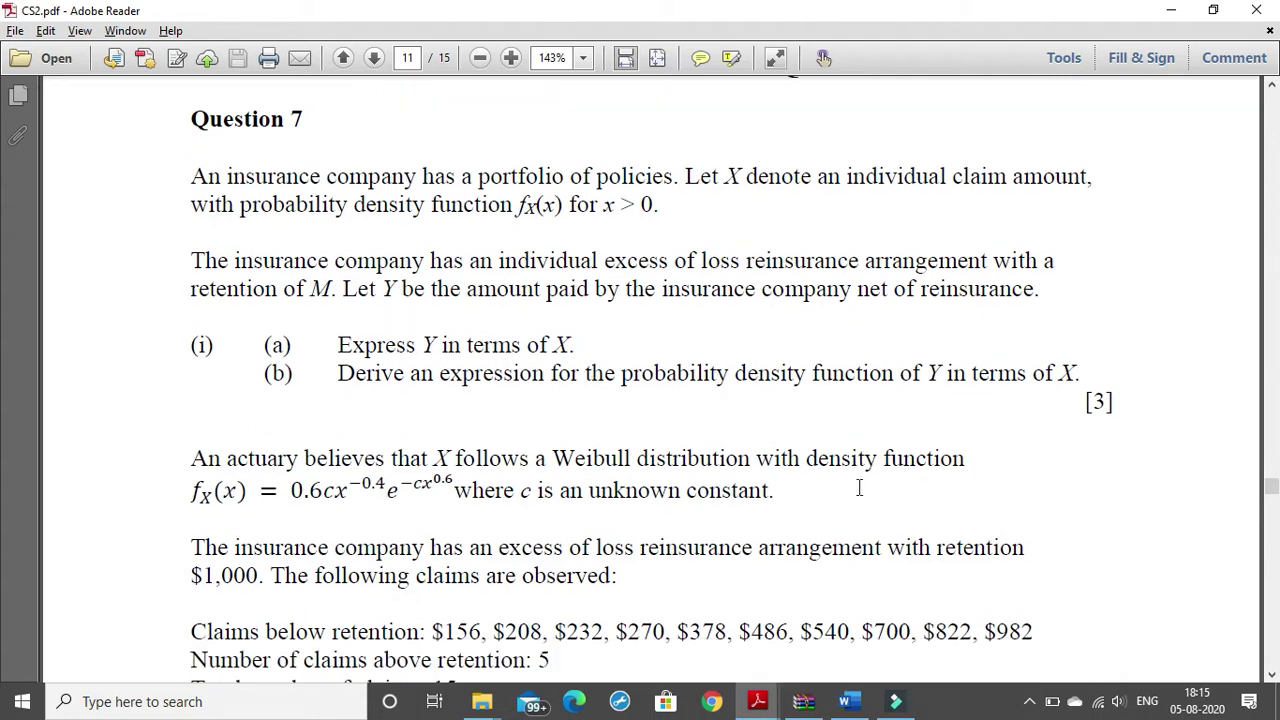
Step: Check the Word answer document, then show the examiners' report at 7 (i)(a): Y = min(X, M)
{"action": "left_click", "coordinate": [847, 703]}
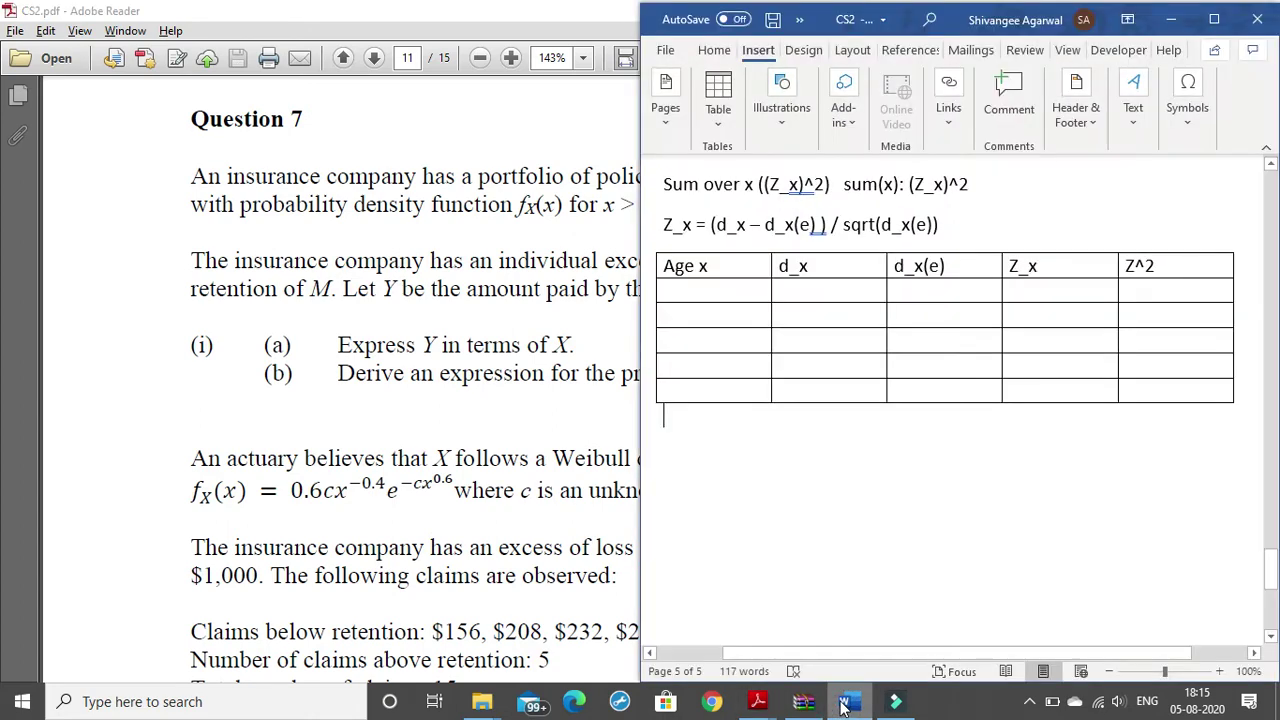
{"action": "left_click", "coordinate": [847, 703]}
{"action": "scroll", "coordinate": [852, 620], "scroll_direction": "down", "scroll_amount": 3}
{"action": "scroll", "coordinate": [752, 597], "scroll_direction": "up", "scroll_amount": 1}
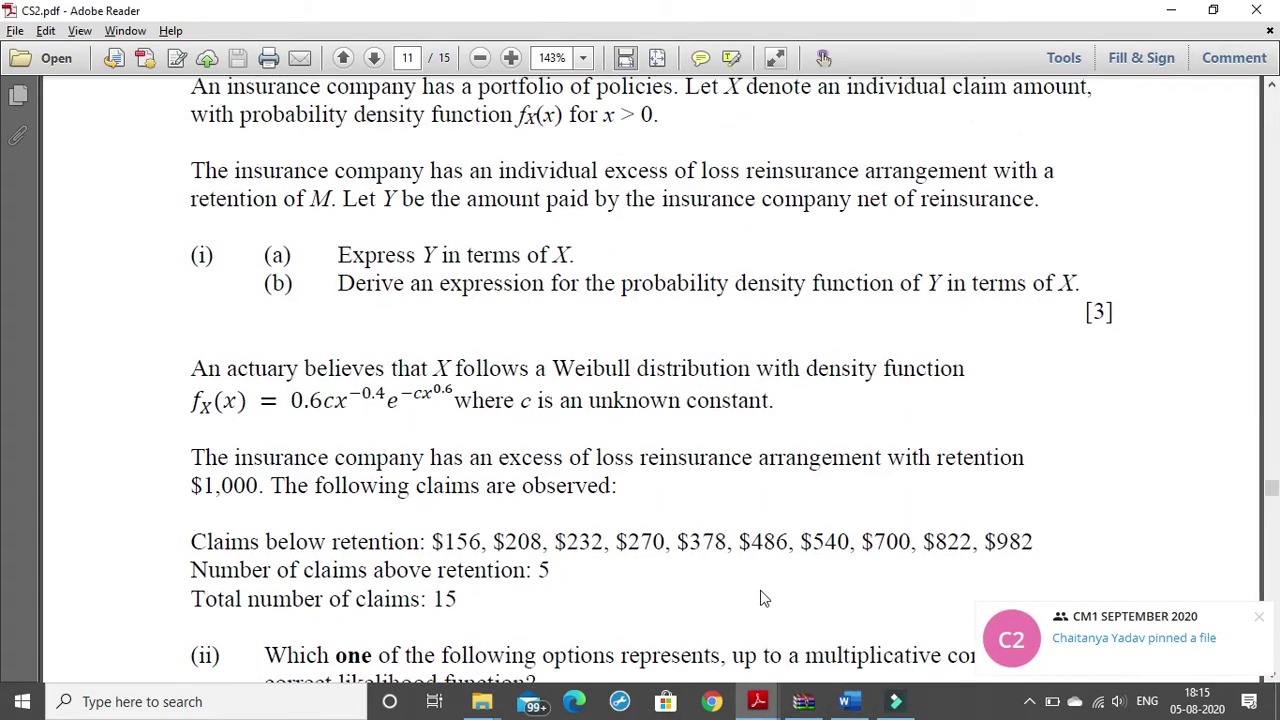
{"action": "mouse_move", "coordinate": [765, 700]}
{"action": "left_click", "coordinate": [492, 612]}
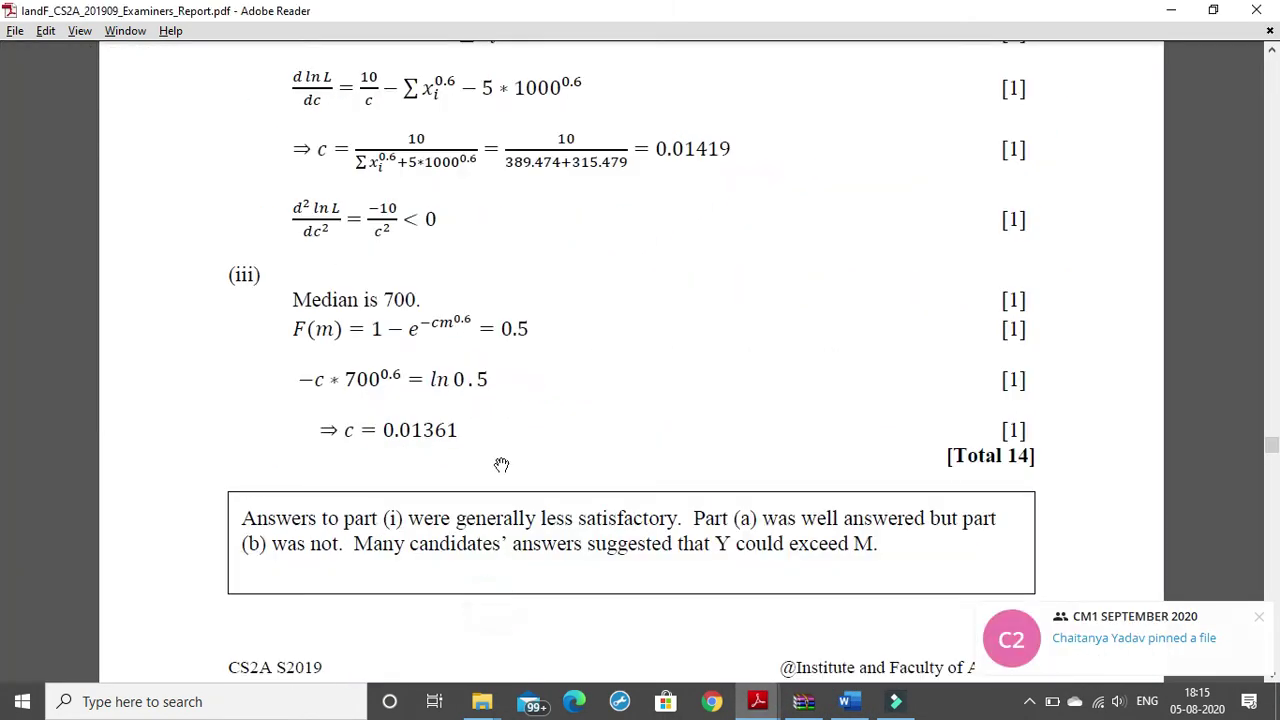
{"action": "scroll", "coordinate": [482, 378], "scroll_direction": "up", "scroll_amount": 1}
{"action": "scroll", "coordinate": [482, 378], "scroll_direction": "up", "scroll_amount": 2}
{"action": "scroll", "coordinate": [485, 380], "scroll_direction": "up", "scroll_amount": 2}
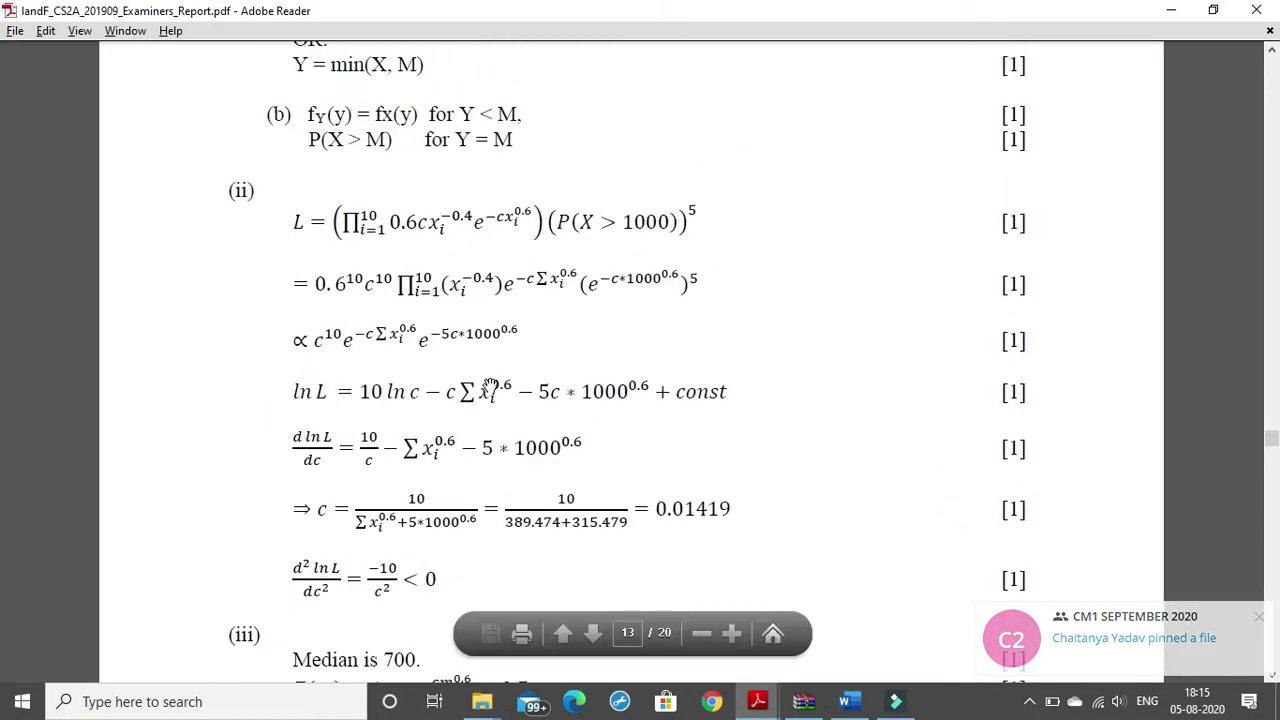
{"action": "scroll", "coordinate": [490, 382], "scroll_direction": "up", "scroll_amount": 1}
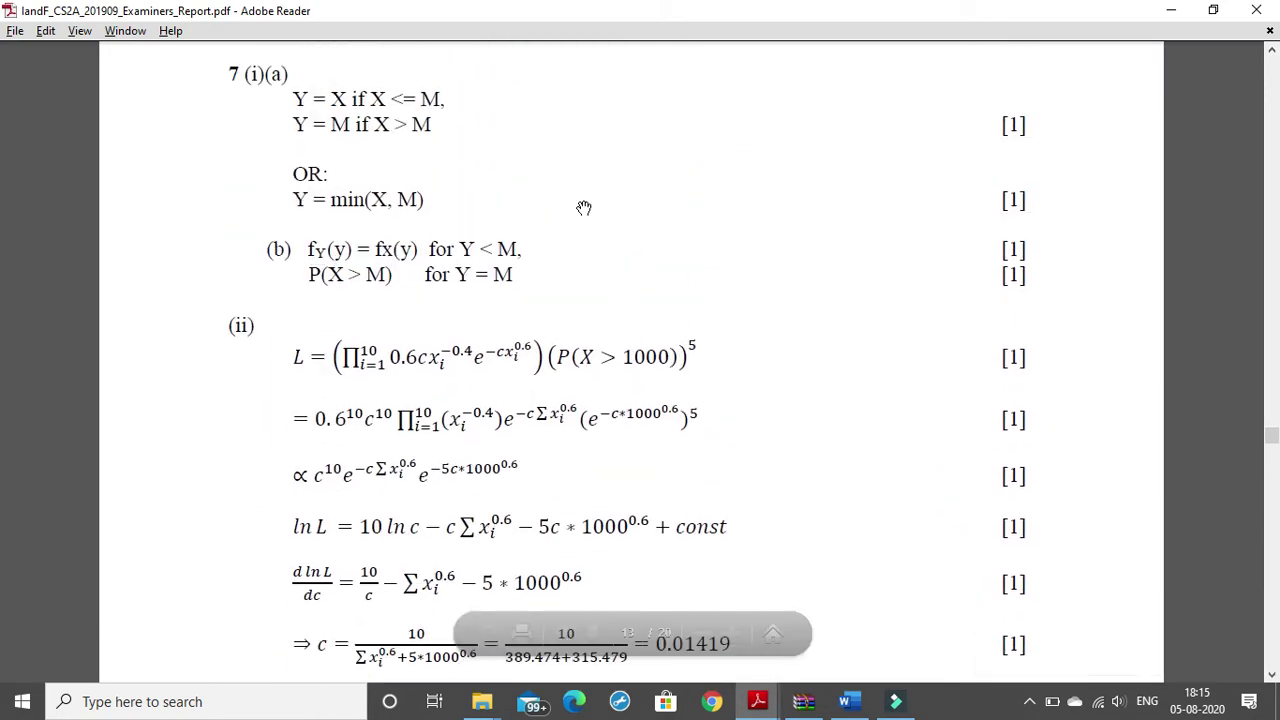
Step: Return to Word and add an empty line plus a page break below the table
{"action": "left_click", "coordinate": [850, 701]}
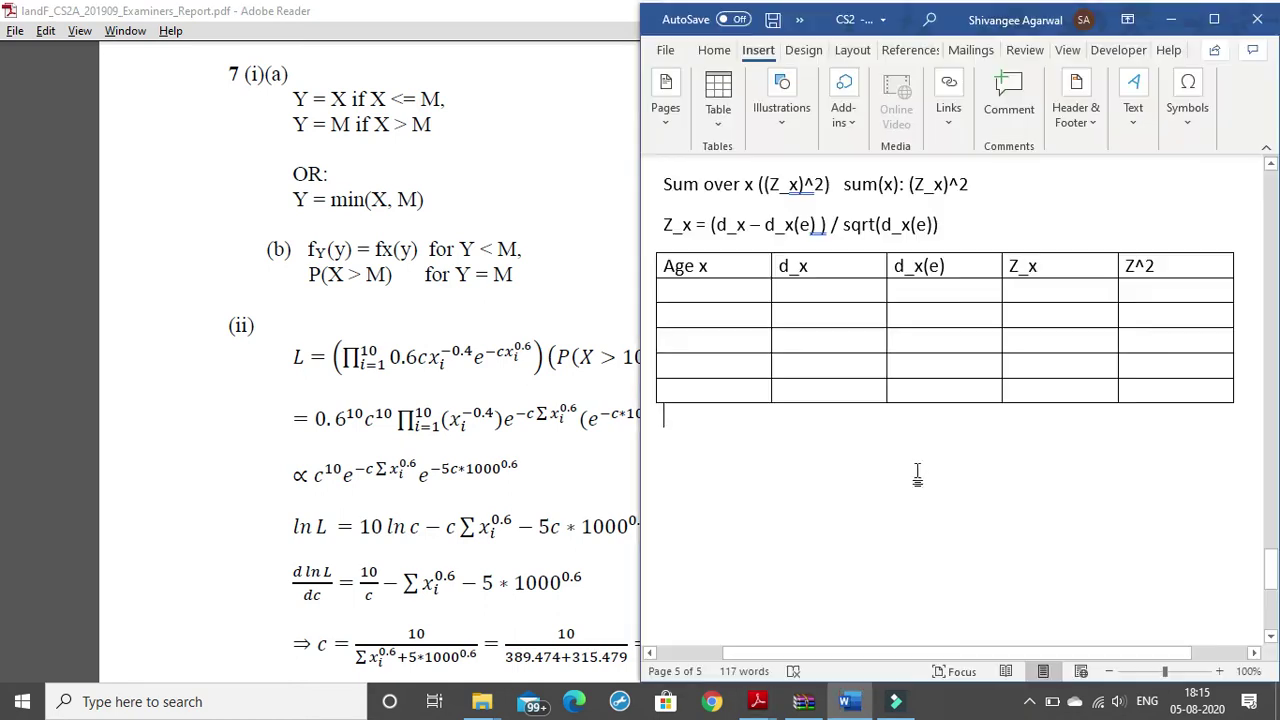
{"action": "scroll", "coordinate": [917, 477], "scroll_direction": "down", "scroll_amount": 3}
{"action": "scroll", "coordinate": [896, 410], "scroll_direction": "down", "scroll_amount": 3}
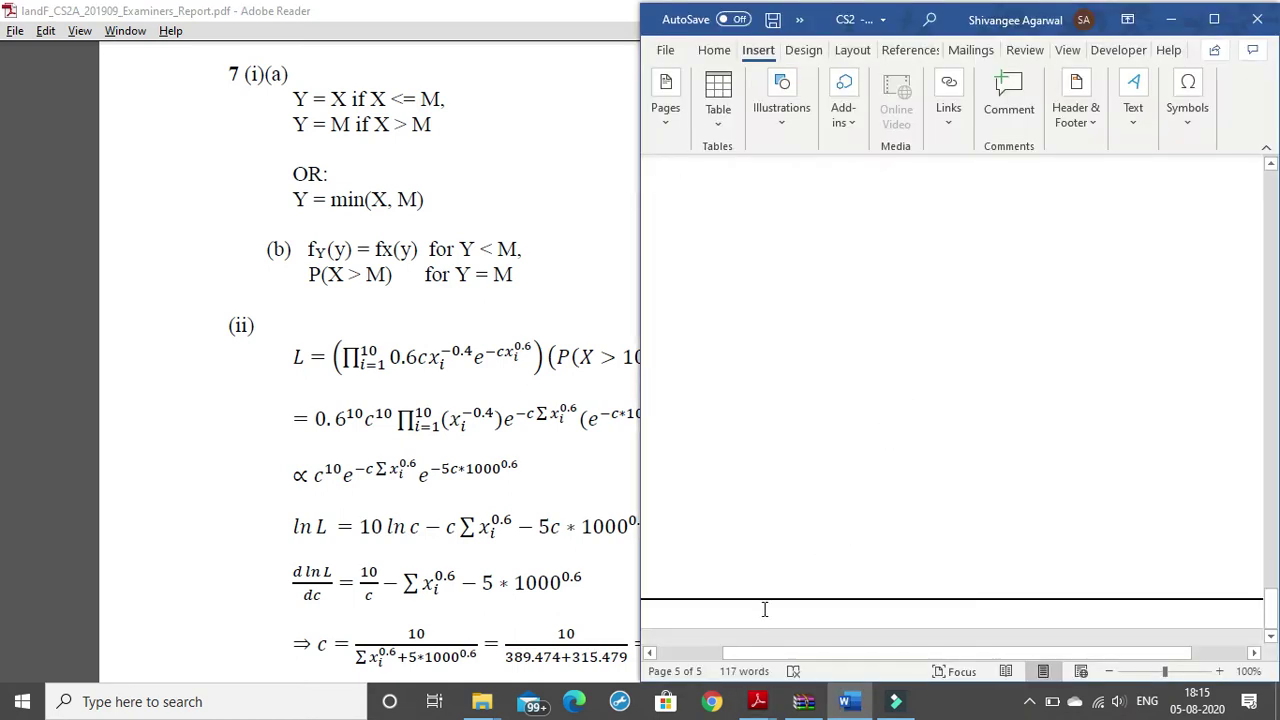
{"action": "left_click", "coordinate": [764, 609]}
{"action": "left_click", "coordinate": [792, 383]}
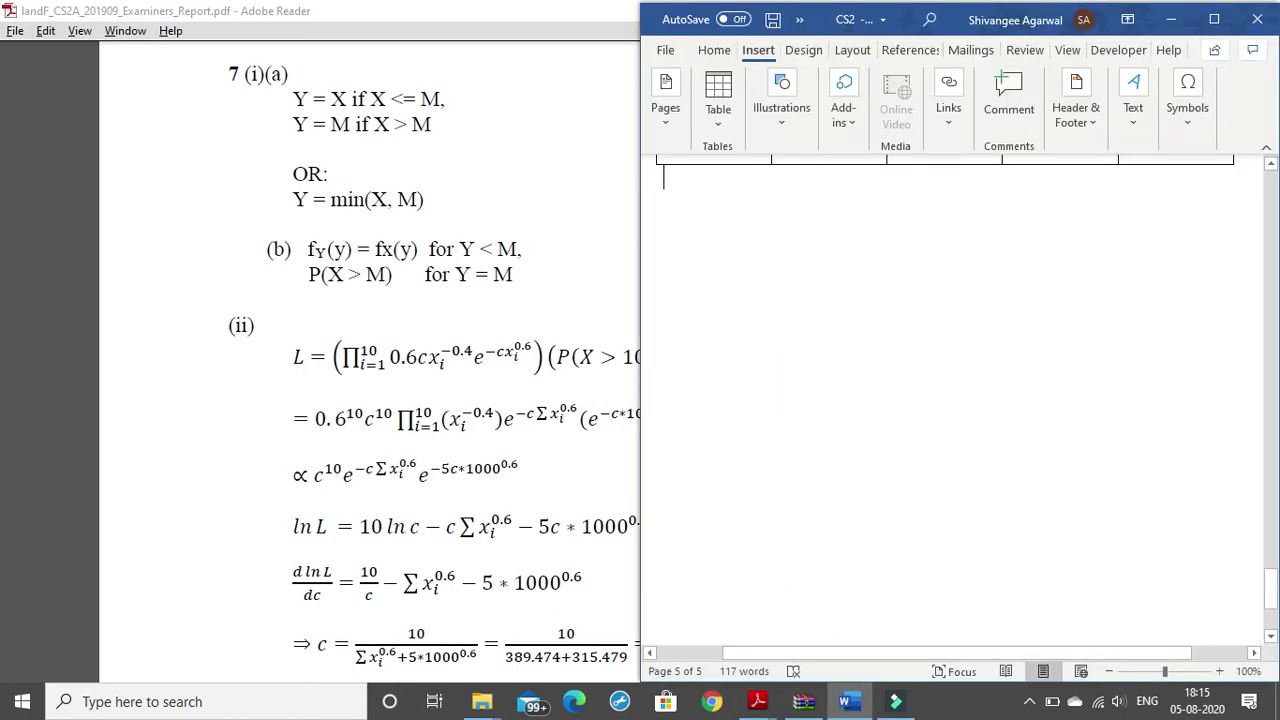
{"action": "key", "text": "Return"}
{"action": "key", "text": "ctrl+Return"}
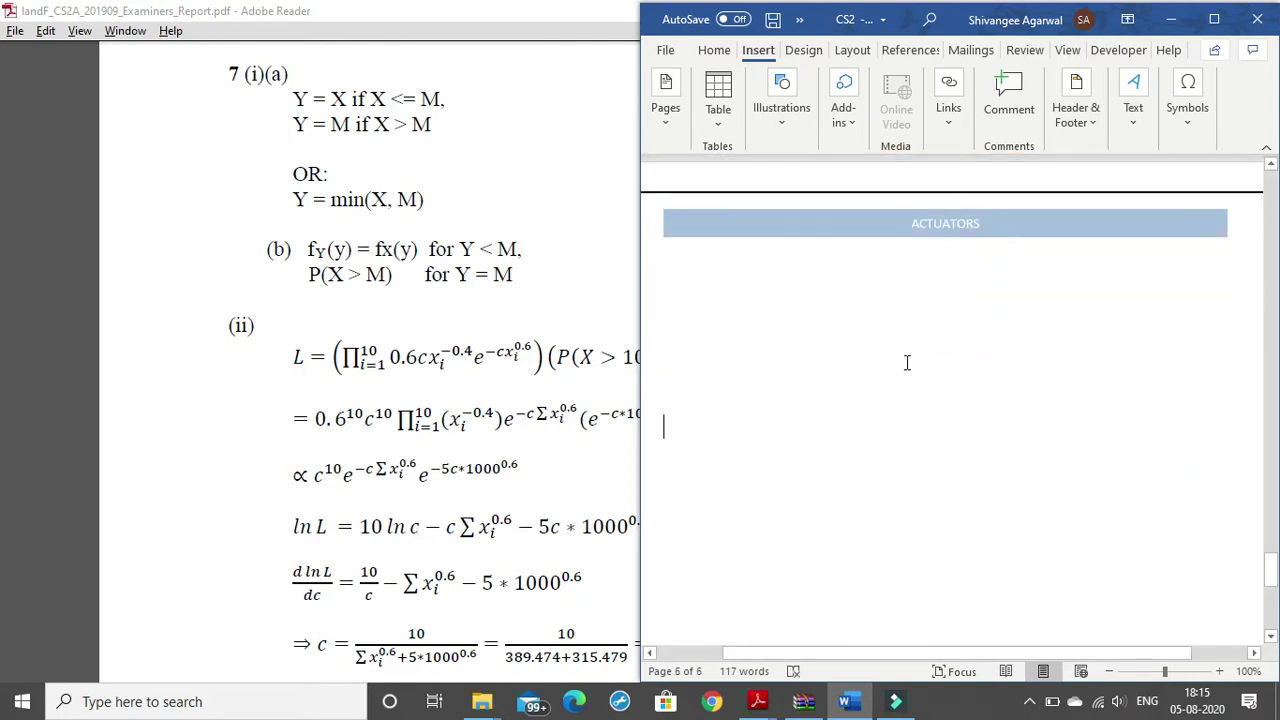
{"action": "key", "text": "BackSpace"}
{"action": "key", "text": "BackSpace"}
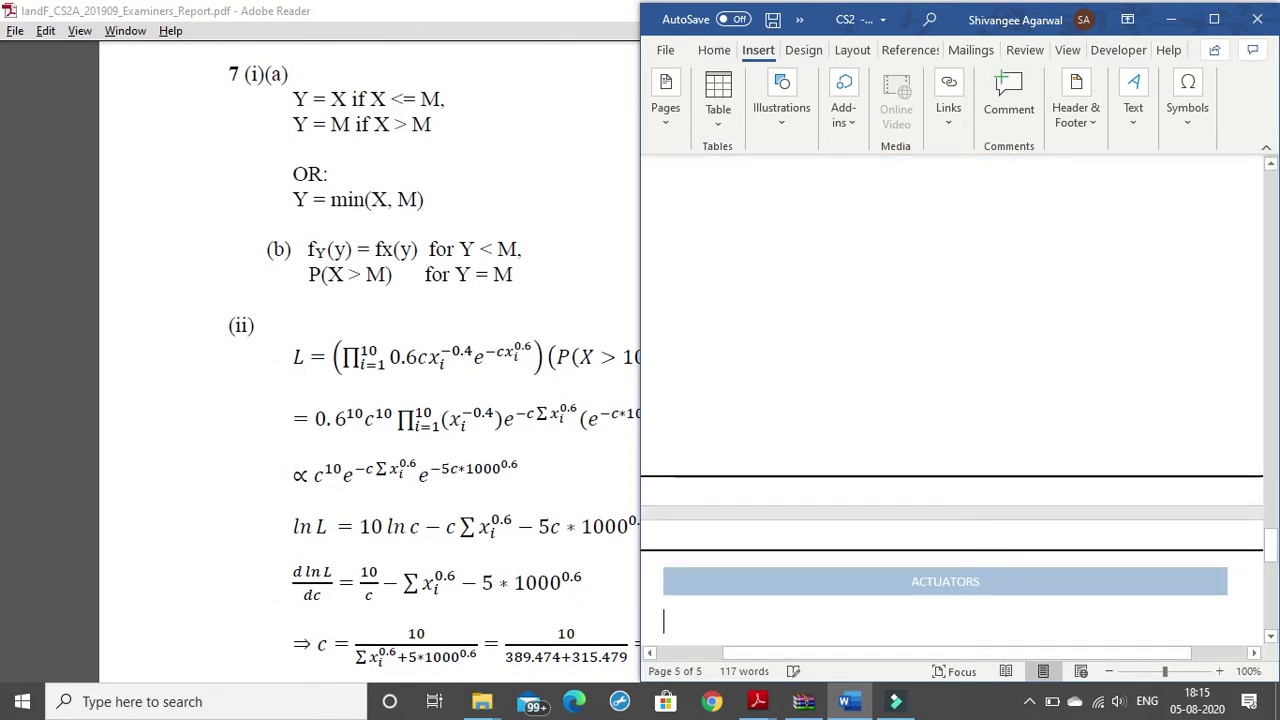
Step: On a fresh page, start the ANS7 heading, replacing the Greek Symbol-font characters with Calibri text
{"action": "scroll", "coordinate": [907, 343], "scroll_direction": "down", "scroll_amount": 3}
{"action": "key", "text": "ctrl+Return"}
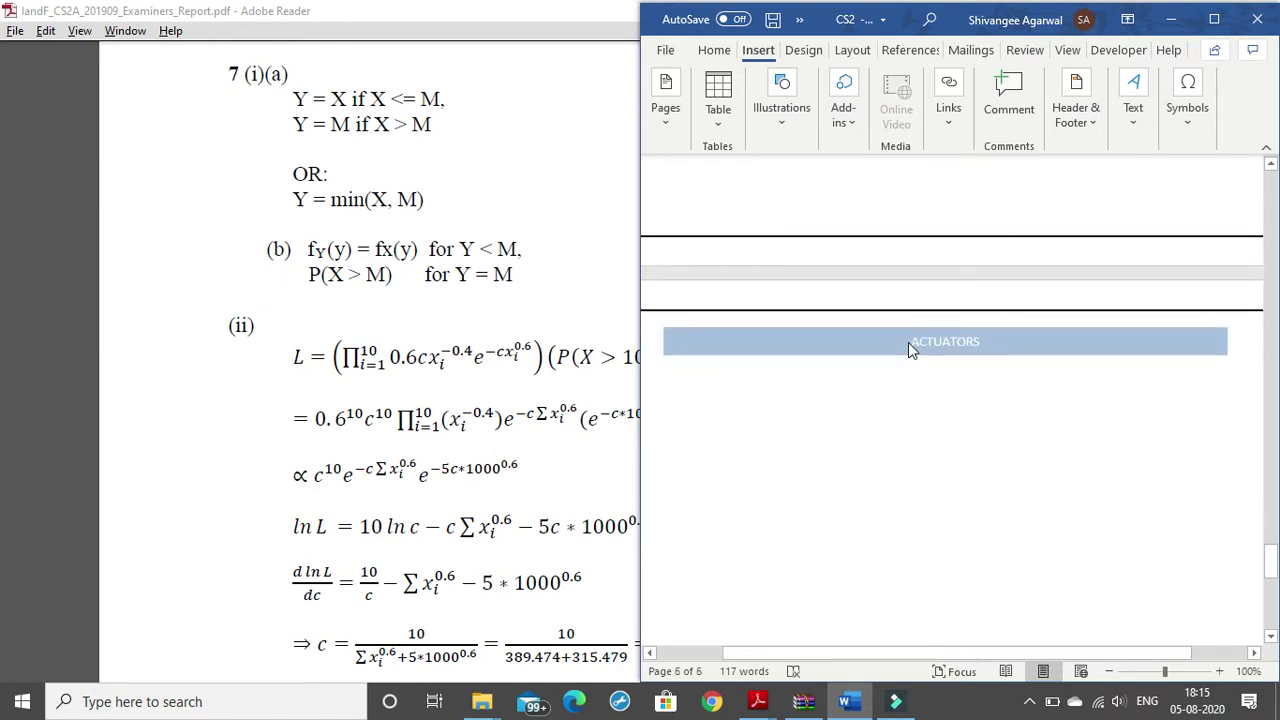
{"action": "type", "text": "AN"}
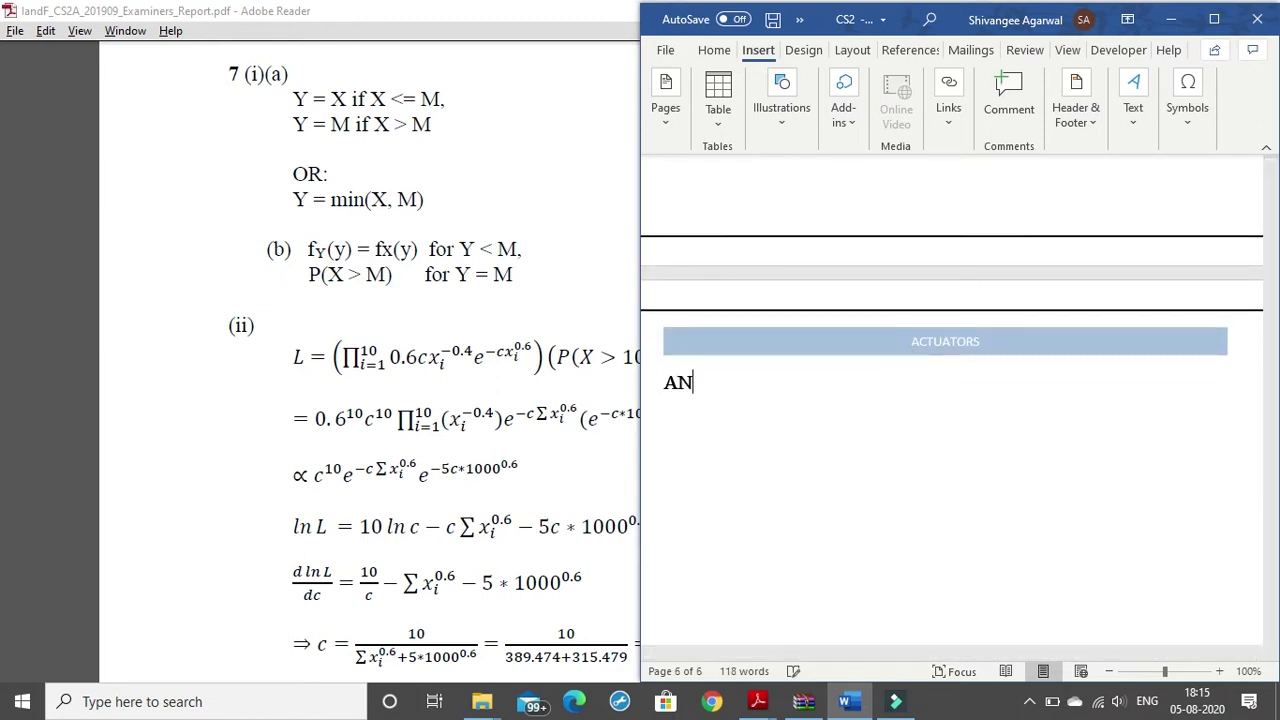
{"action": "type", "text": "S"}
{"action": "scroll", "coordinate": [946, 309], "scroll_direction": "down", "scroll_amount": 3}
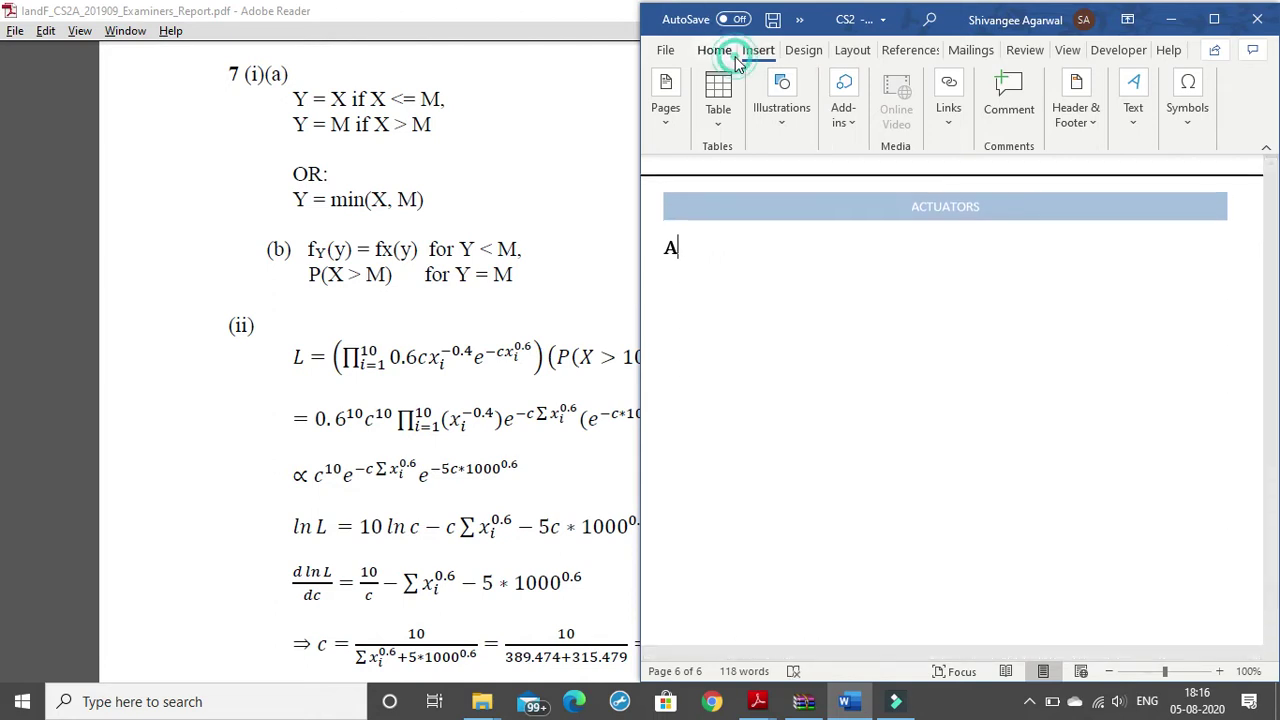
{"action": "left_click", "coordinate": [728, 52]}
{"action": "key", "text": "BackSpace"}
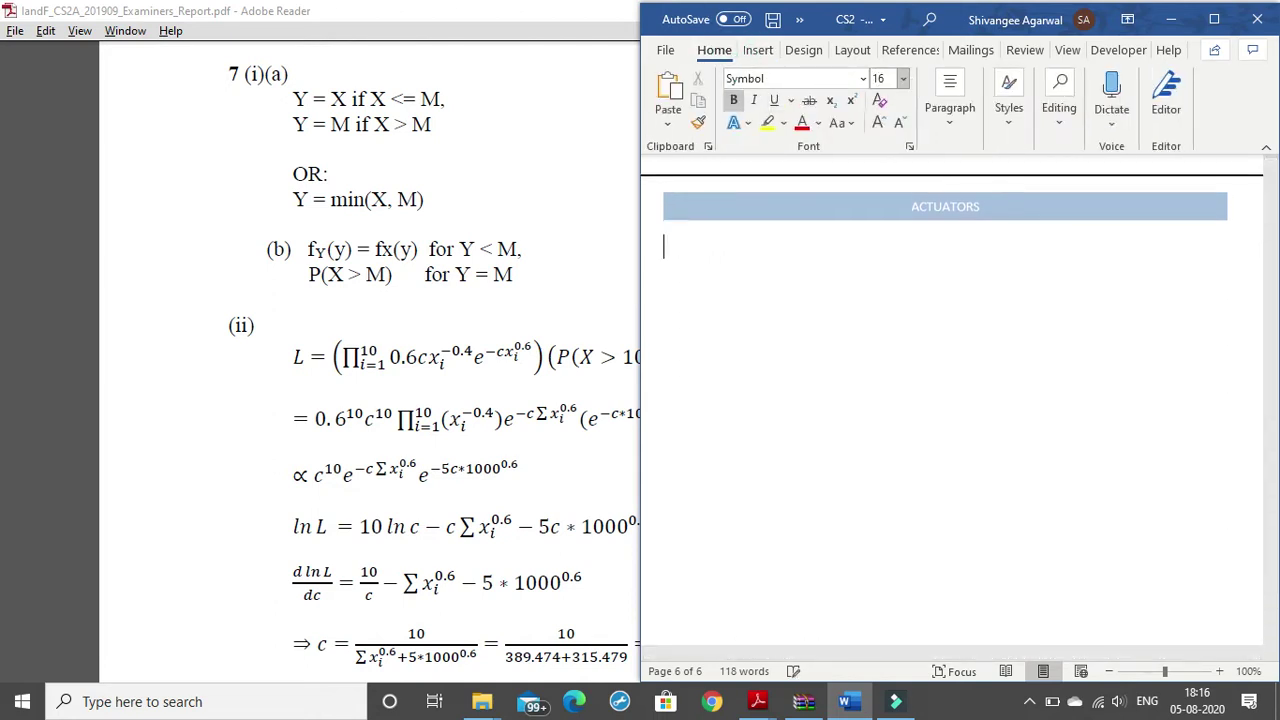
{"action": "left_click", "coordinate": [862, 78]}
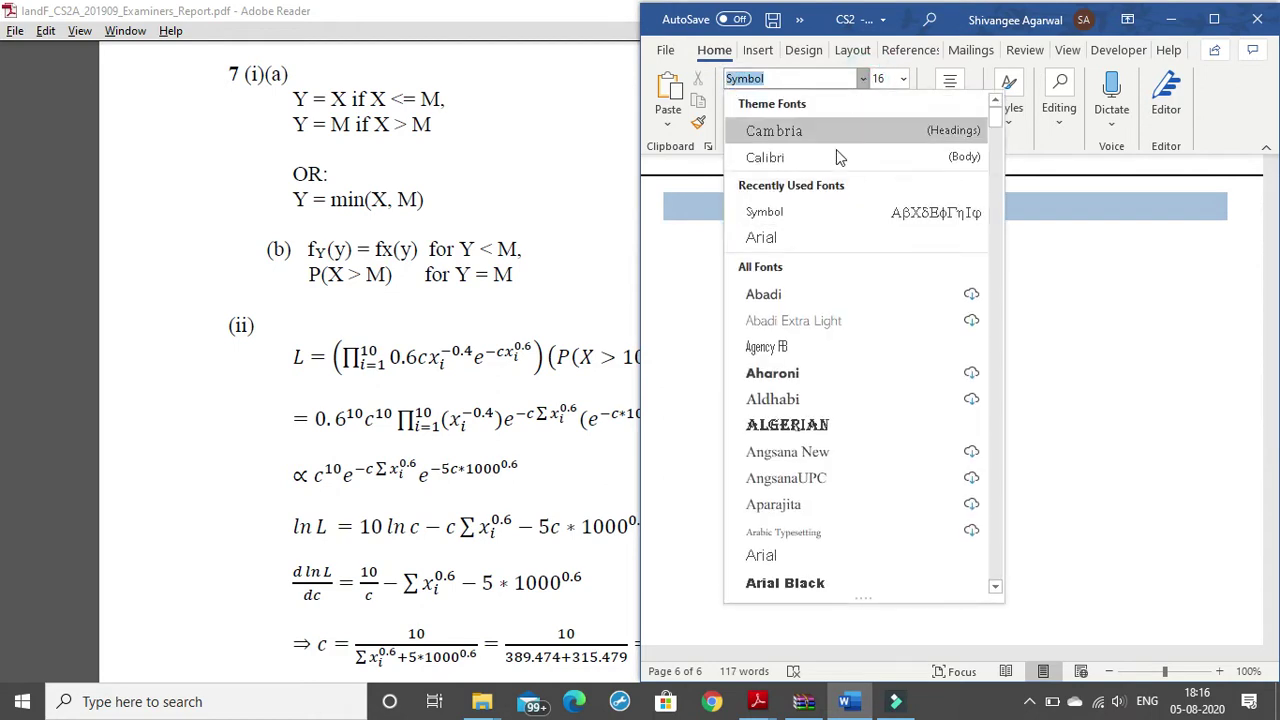
{"action": "left_click", "coordinate": [833, 157]}
{"action": "type", "text": "ANS7 (I"}
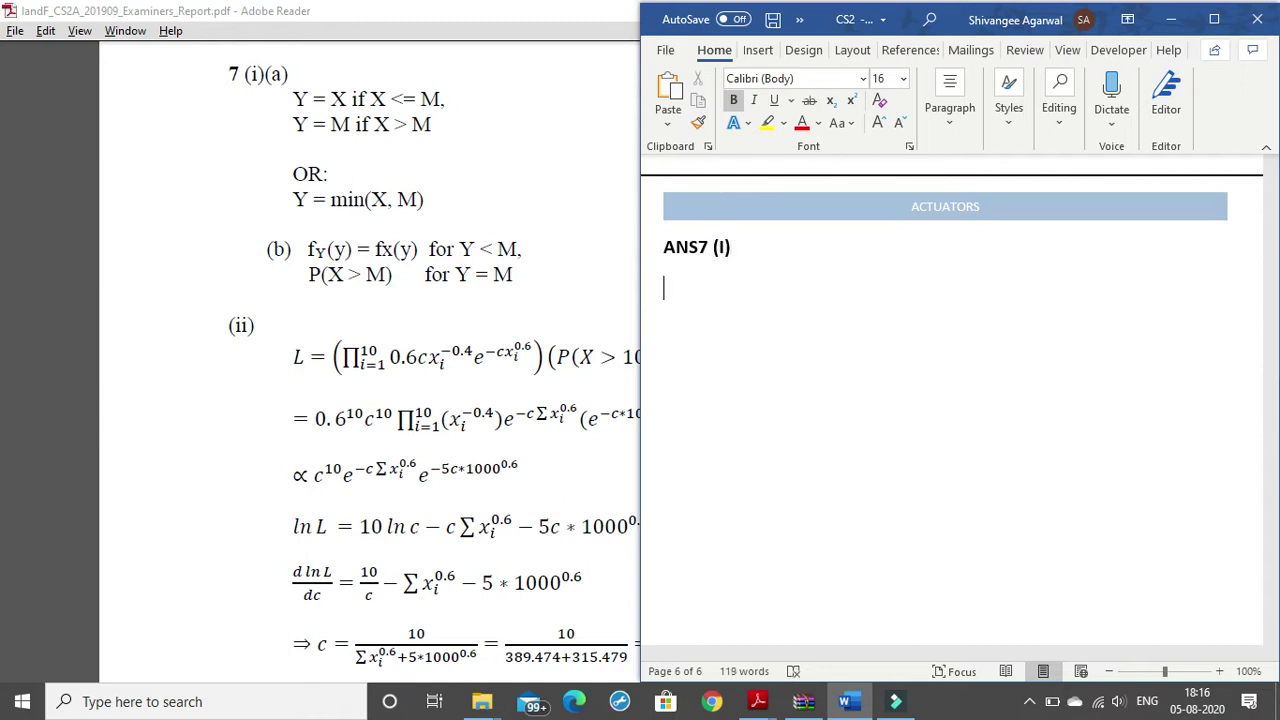
Step: Change the label to ANS7 (i), turn bold off, and enter the line Y= X if X<= M
{"action": "key", "text": "BackSpace"}
{"action": "type", "text": "i"}
{"action": "key", "text": "ctrl+b"}
{"action": "type", "text": "Y= X"}
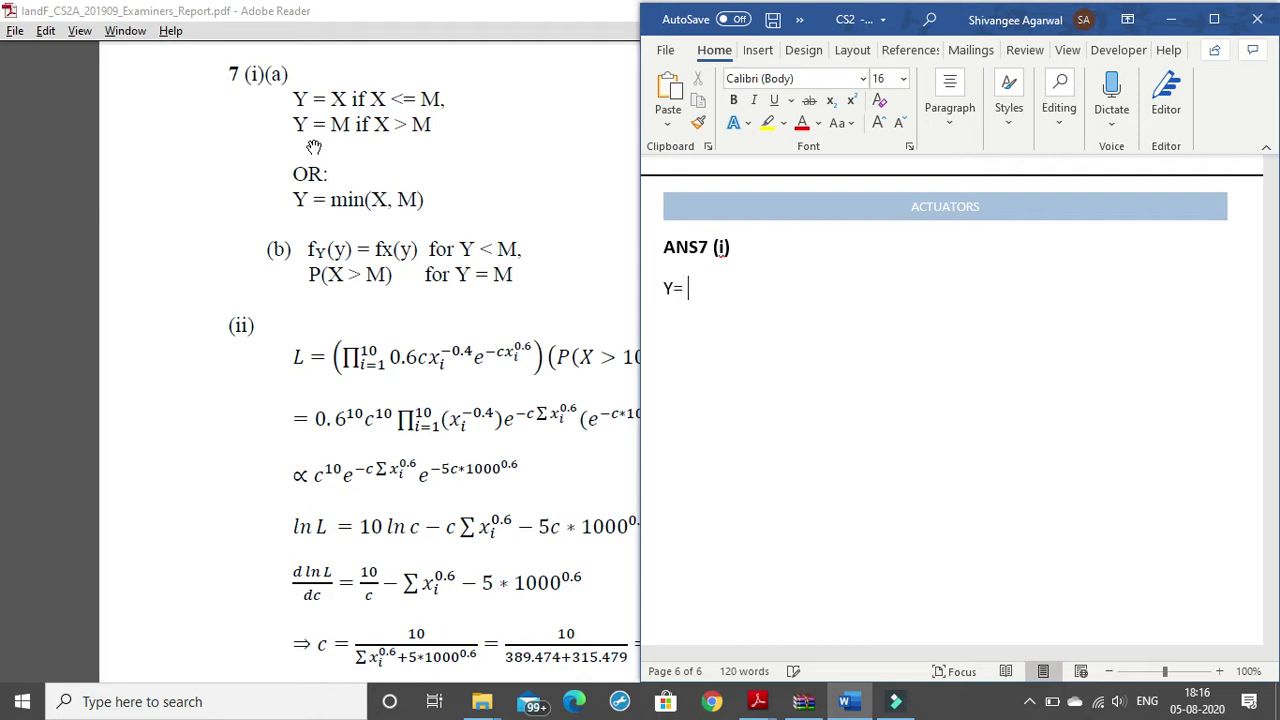
{"action": "type", "text": "if"}
{"action": "type", "text": " X<="}
{"action": "type", "text": " M"}
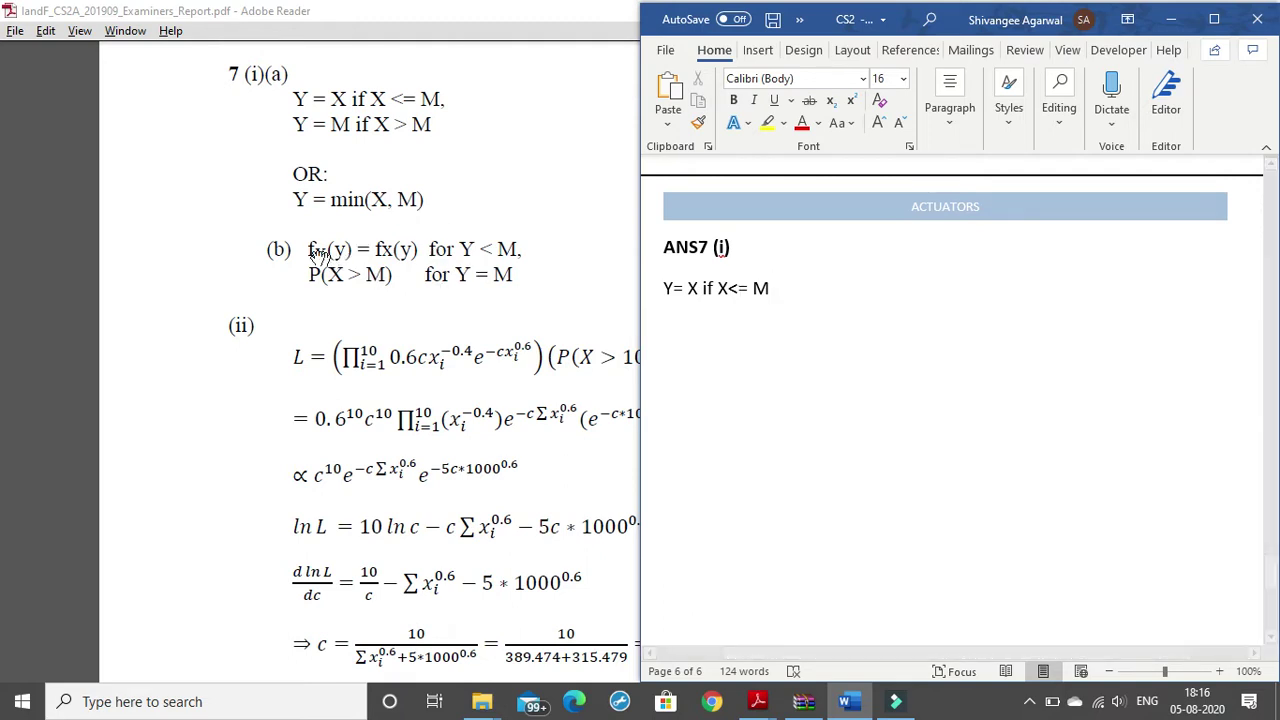
Step: Add the (b) line reading f_Y(y) = f_X(y) for Y< M
{"action": "key", "text": "Return"}
{"action": "key", "text": "Return"}
{"action": "type", "text": "("}
{"action": "key", "text": "BackSpace"}
{"action": "key", "text": "BackSpace"}
{"action": "type", "text": "b)"}
{"action": "key", "text": "Return"}
{"action": "scroll", "coordinate": [380, 205], "scroll_direction": "down", "scroll_amount": 1}
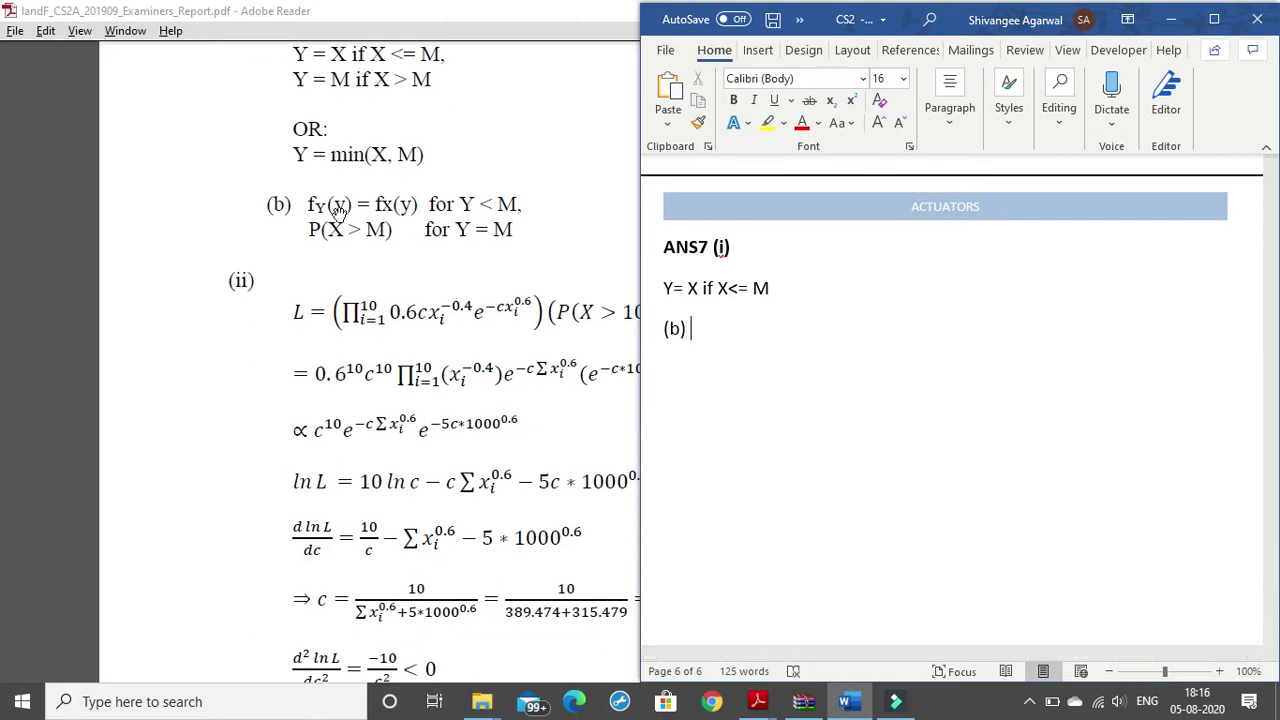
{"action": "type", "text": "f_"}
{"action": "type", "text": "y"}
{"action": "key", "text": "BackSpace"}
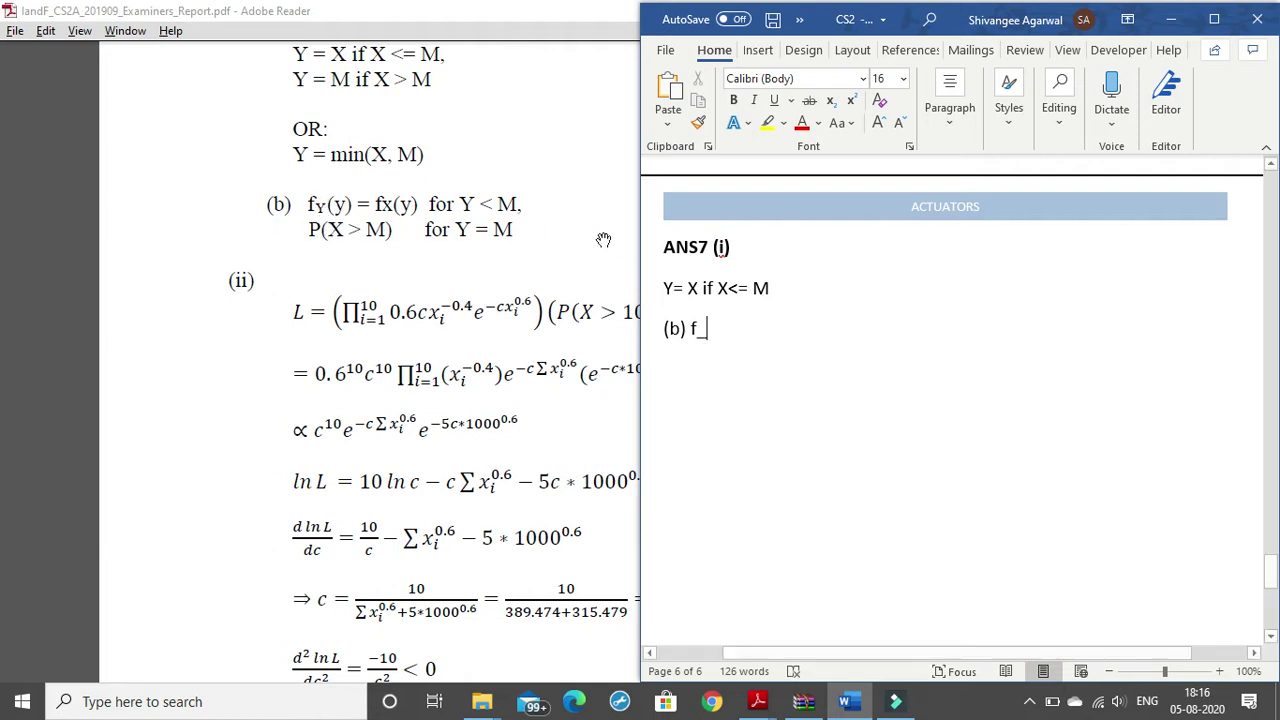
{"action": "type", "text": "Y("}
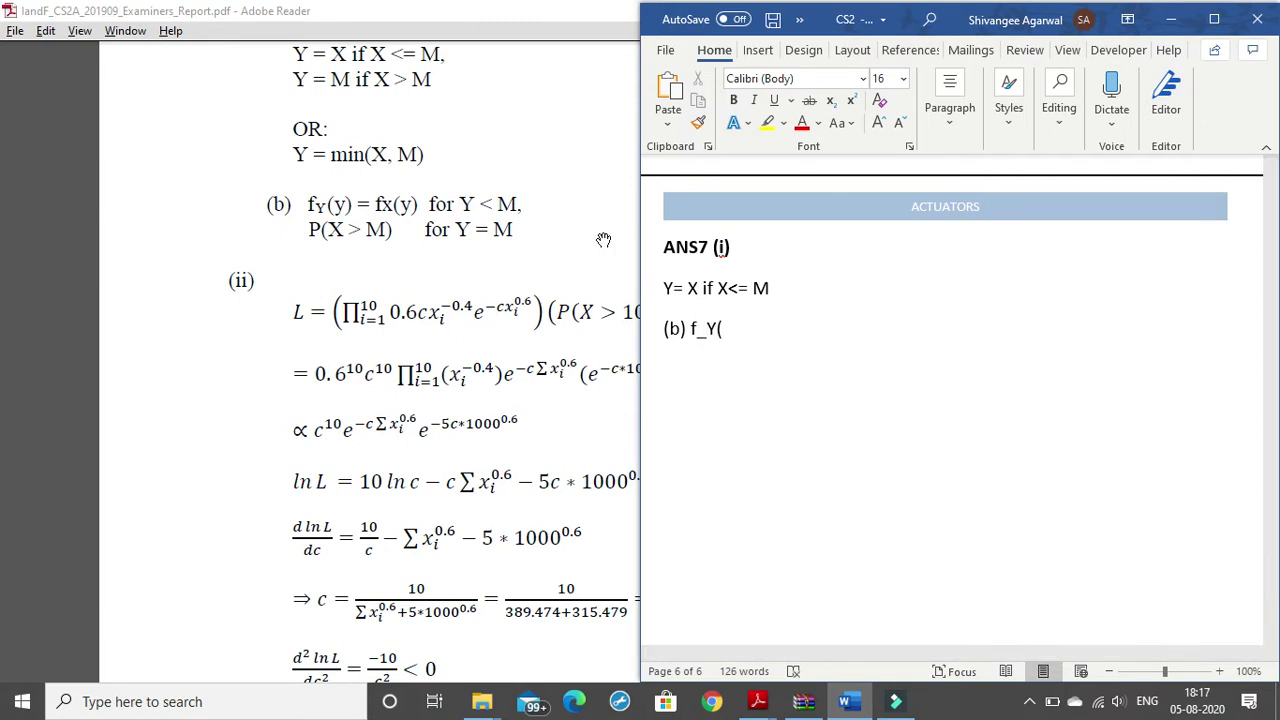
{"action": "type", "text": "y)"}
{"action": "type", "text": " = "}
{"action": "type", "text": "f_"}
{"action": "type", "text": "X("}
{"action": "type", "text": "y)"}
{"action": "type", "text": " for "}
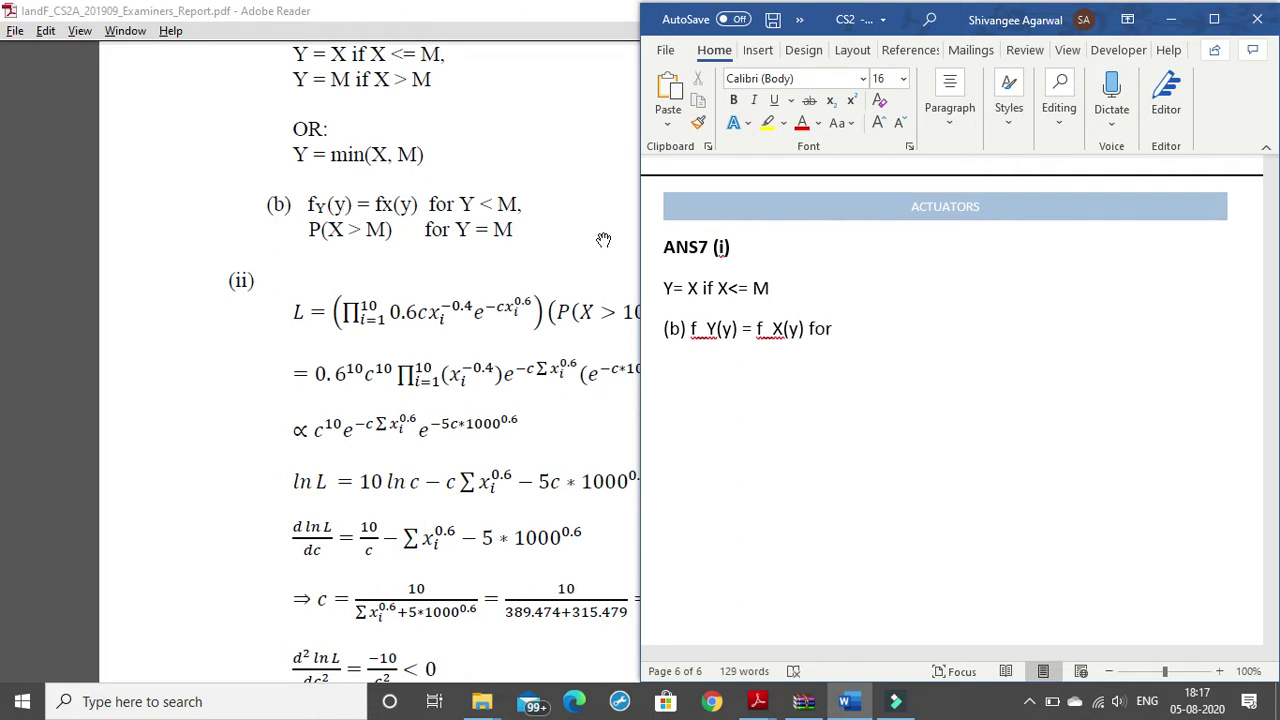
{"action": "type", "text": "Y<"}
{"action": "type", "text": " M"}
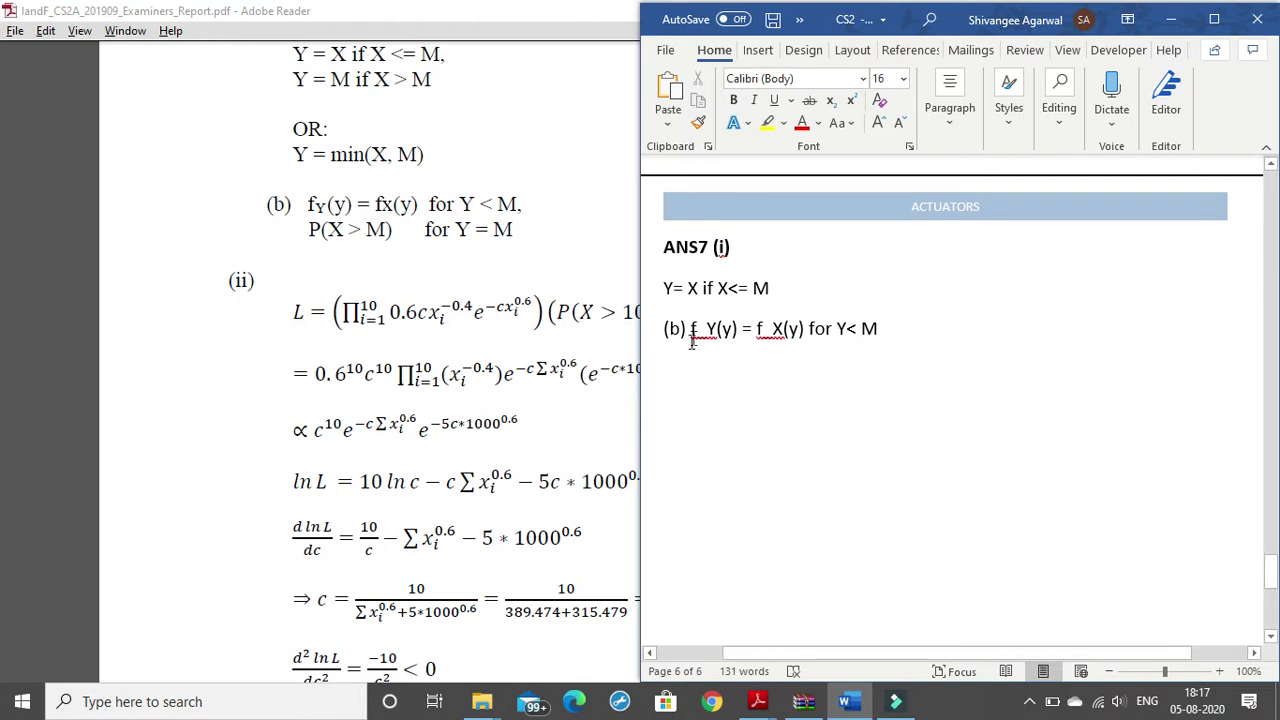
Step: Make Word ignore f_Y and f_X as misspellings, undoing the accidental 'fry' replacement
{"action": "right_click", "coordinate": [693, 338]}
{"action": "left_click", "coordinate": [740, 403]}
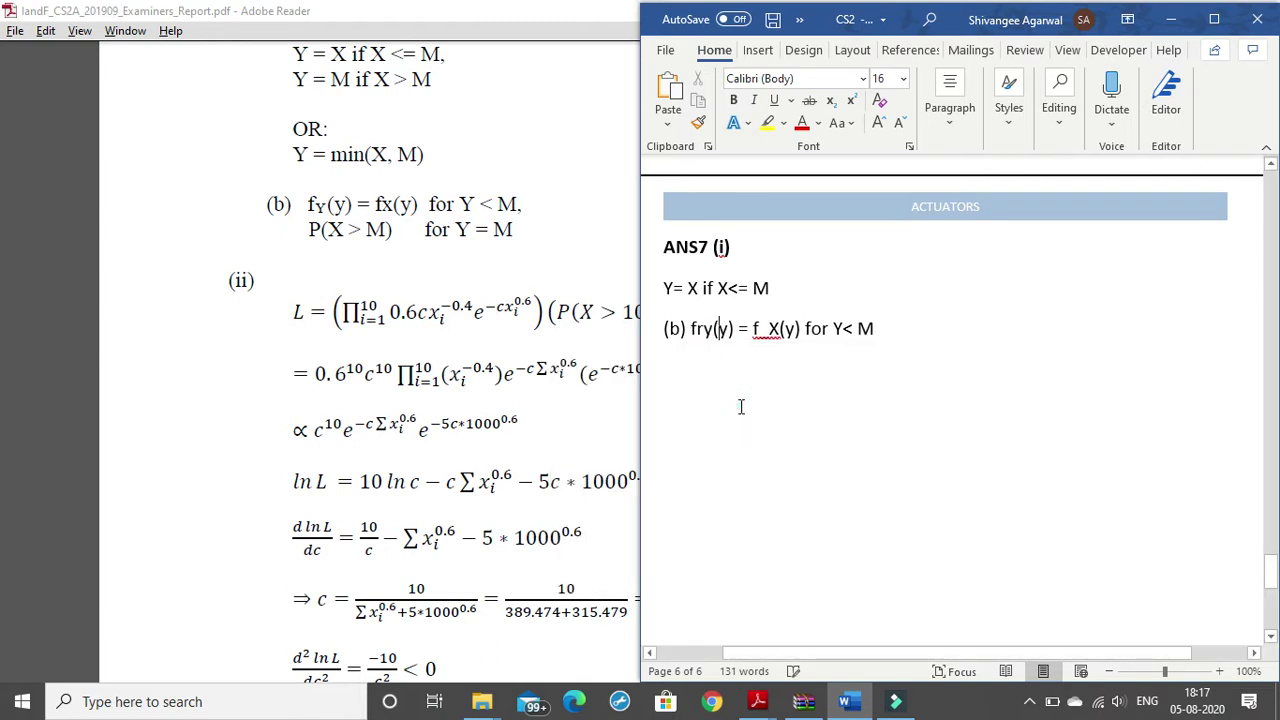
{"action": "key", "text": "ctrl+z"}
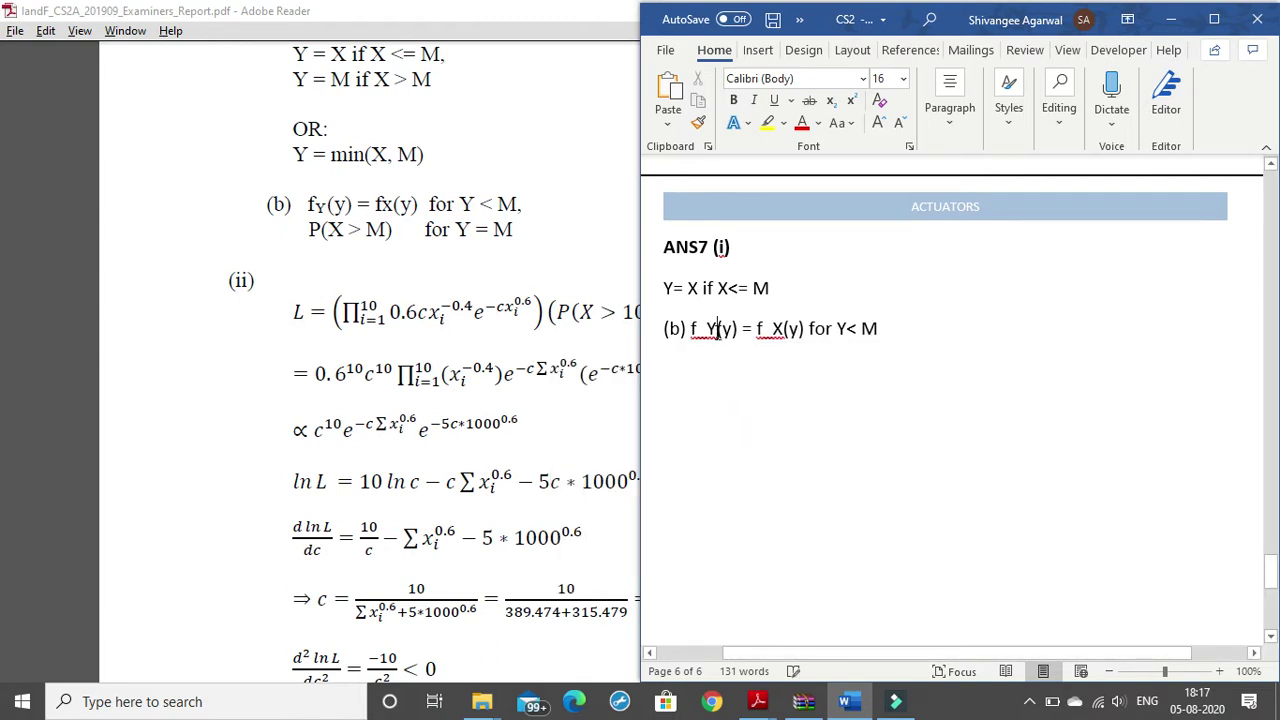
{"action": "right_click", "coordinate": [720, 342]}
{"action": "left_click", "coordinate": [788, 516]}
{"action": "right_click", "coordinate": [785, 338]}
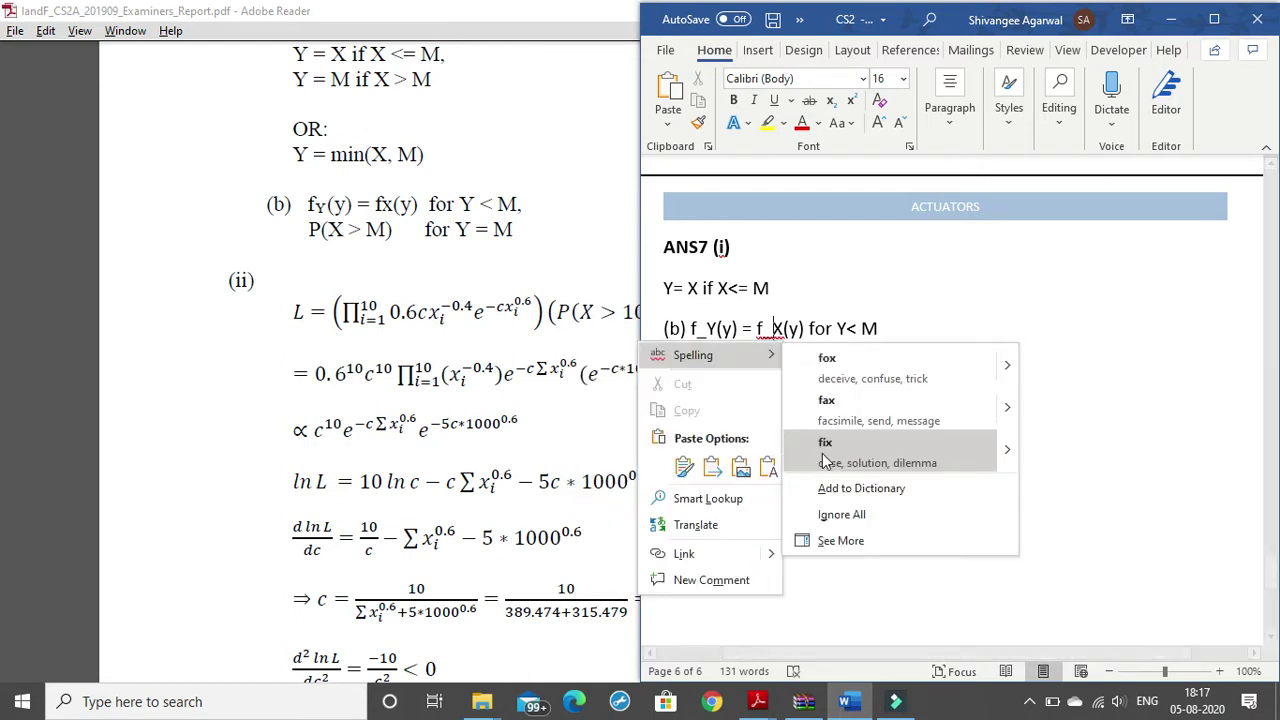
{"action": "left_click", "coordinate": [838, 510]}
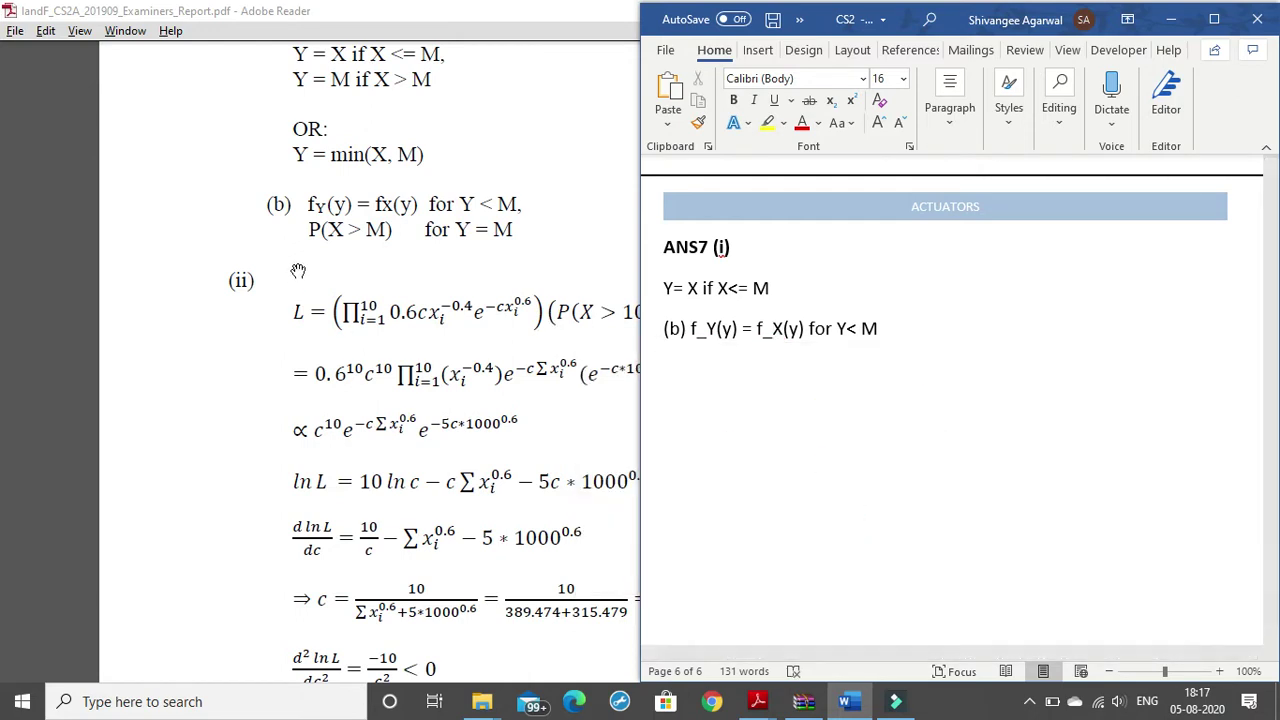
Step: Add an indented line P(X>M) for Y=M below the (b) line
{"action": "left_click", "coordinate": [908, 324]}
{"action": "key", "text": "Return"}
{"action": "key", "text": "Tab"}
{"action": "type", "text": "P"}
{"action": "type", "text": "X>M"}
{"action": "type", "text": ")"}
{"action": "type", "text": " fo"}
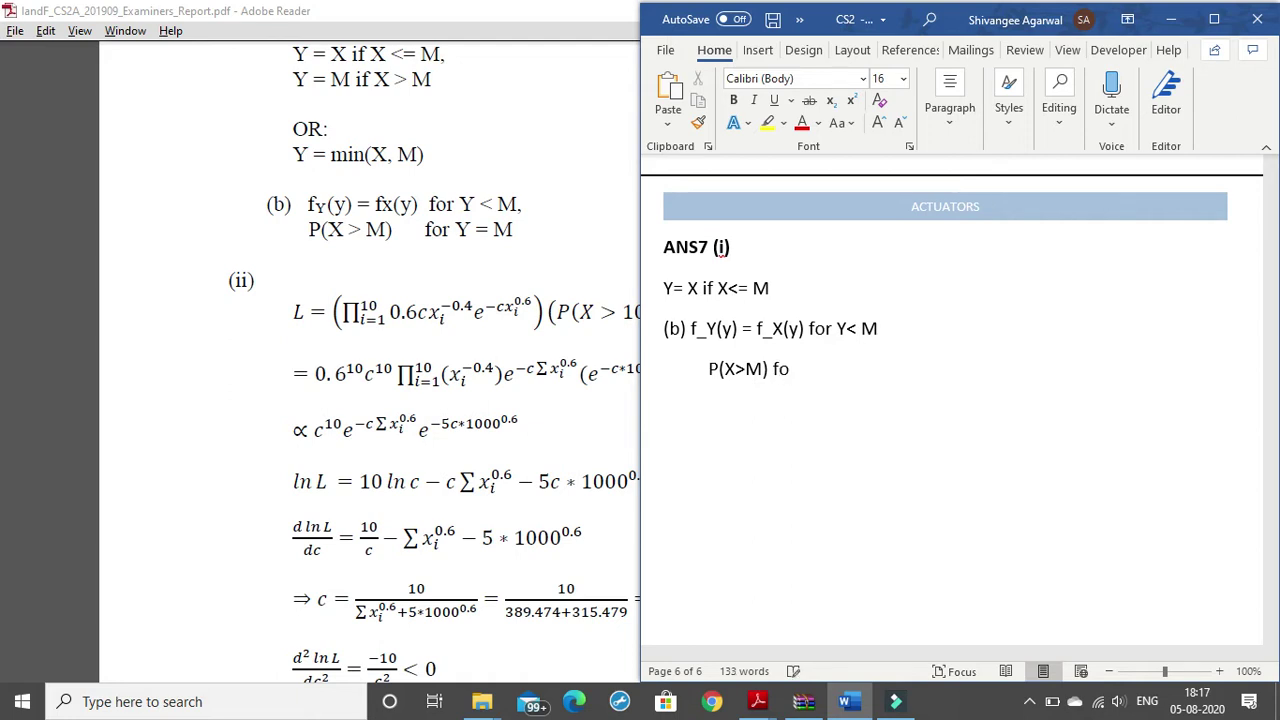
{"action": "type", "text": "tr "}
{"action": "type", "text": "Y"}
{"action": "type", "text": "=M"}
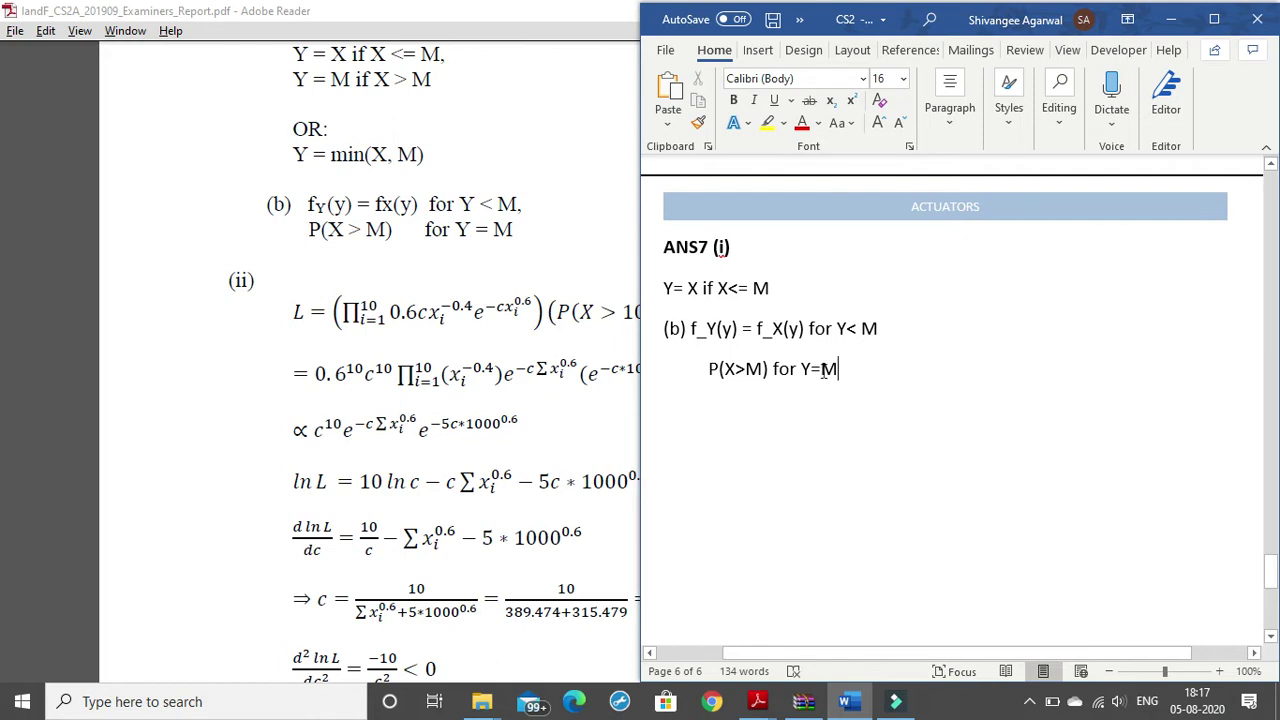
Step: Review the report's part (ii) likelihood and the notation guide's Product format, then return to Word
{"action": "left_click", "coordinate": [1170, 19]}
{"action": "scroll", "coordinate": [352, 388], "scroll_direction": "down", "scroll_amount": 2}
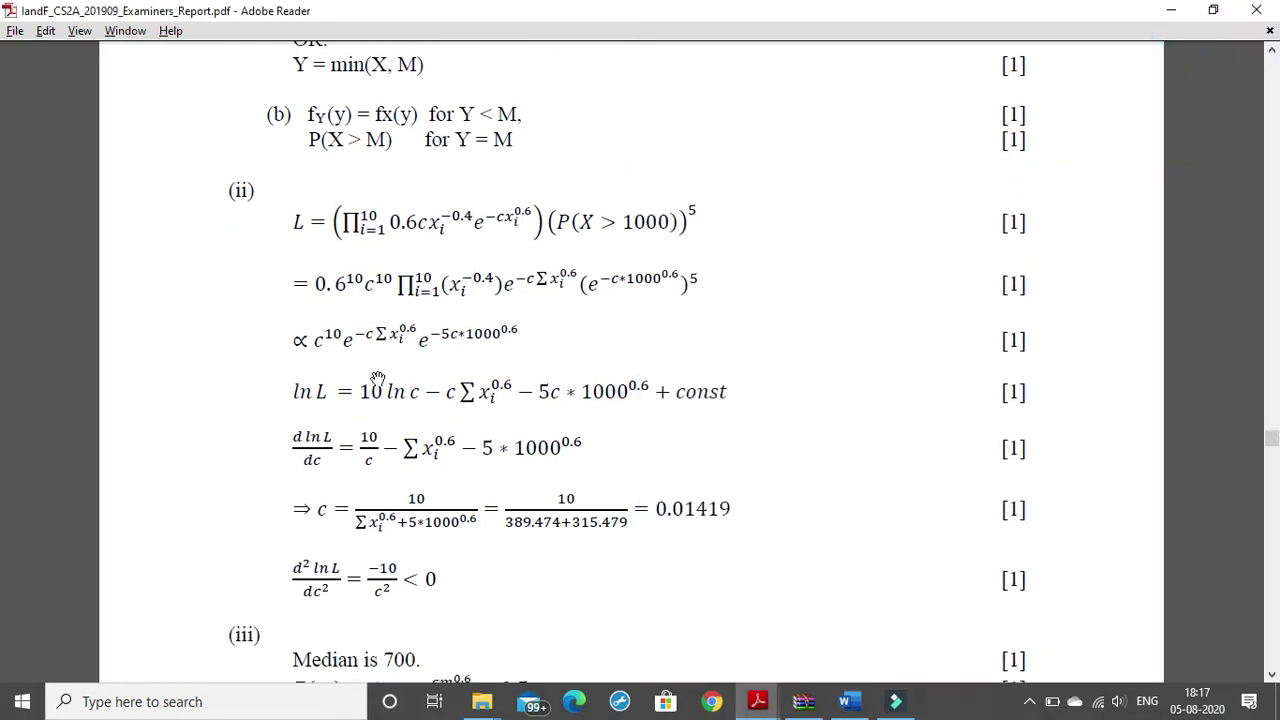
{"action": "scroll", "coordinate": [602, 367], "scroll_direction": "down", "scroll_amount": 1}
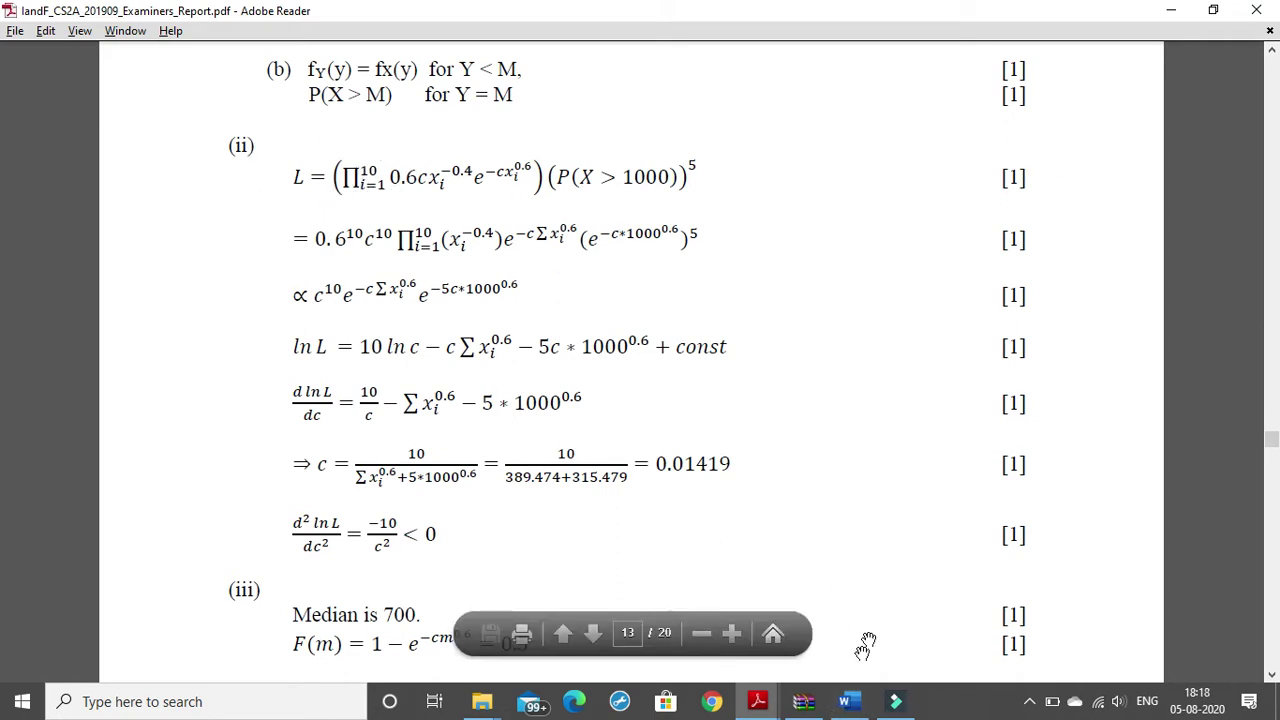
{"action": "left_click", "coordinate": [757, 701]}
{"action": "left_click", "coordinate": [745, 656]}
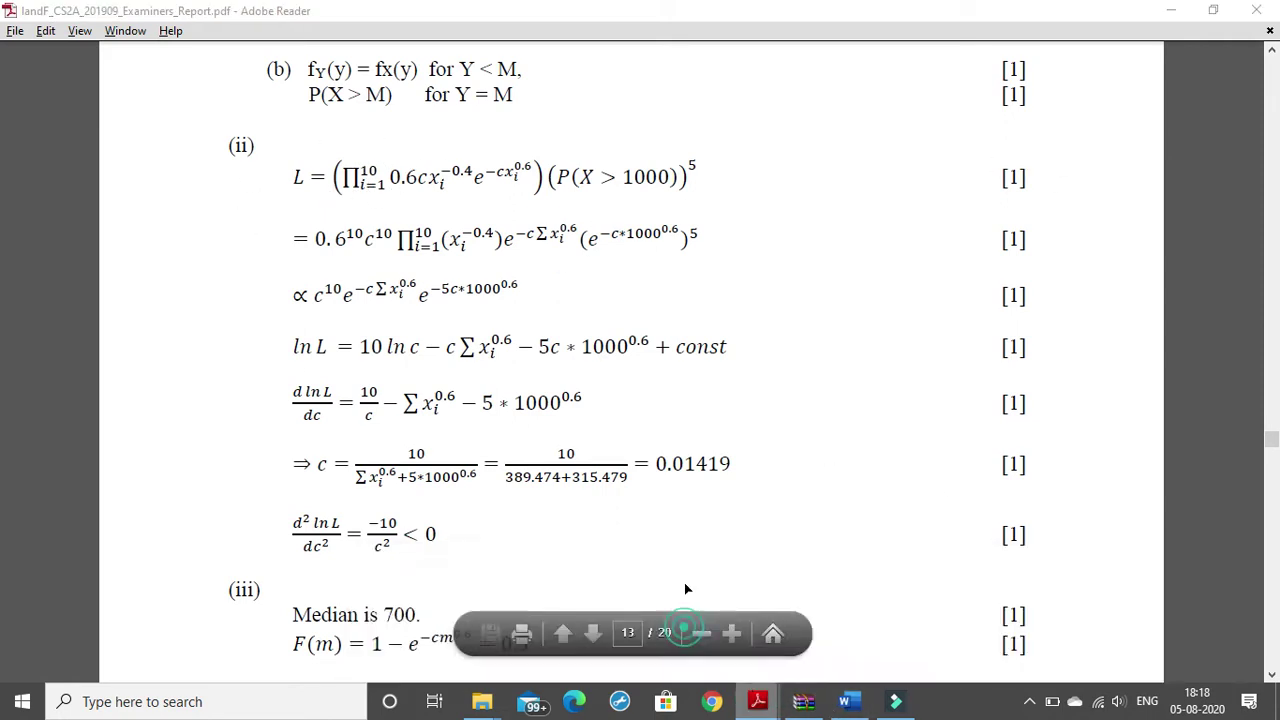
{"action": "scroll", "coordinate": [585, 405], "scroll_direction": "down", "scroll_amount": 2}
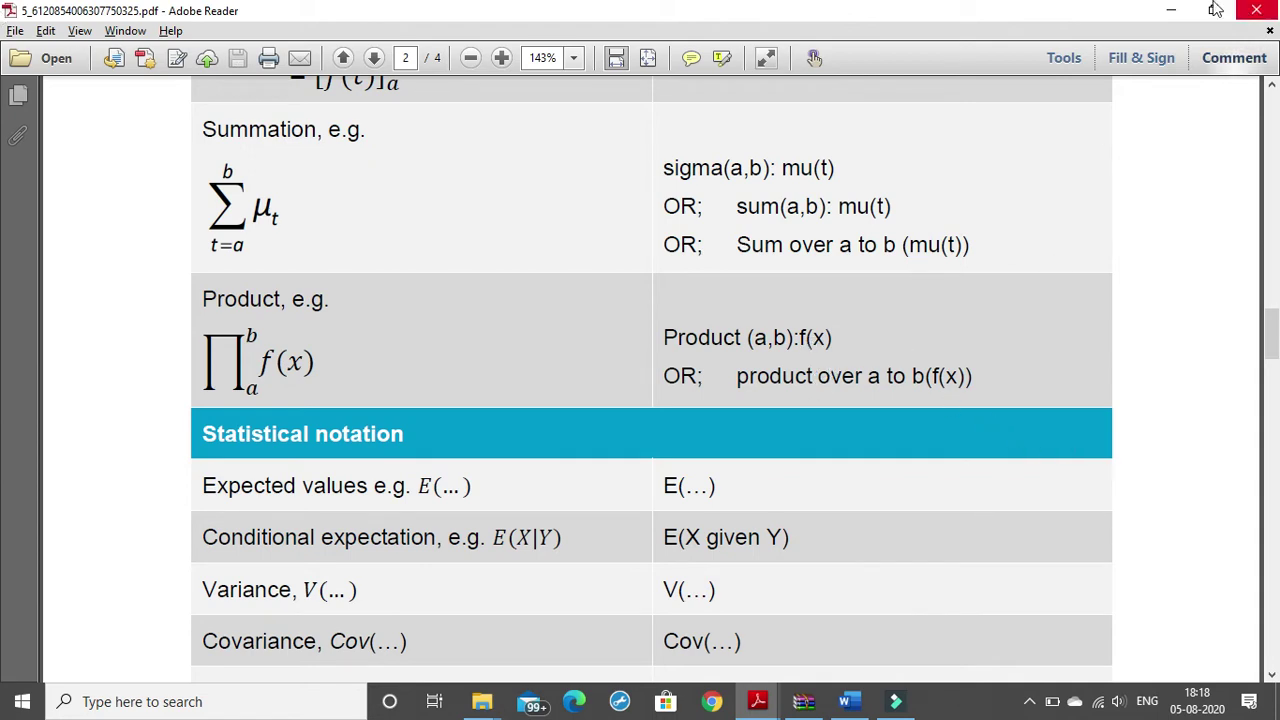
{"action": "left_click", "coordinate": [1165, 9]}
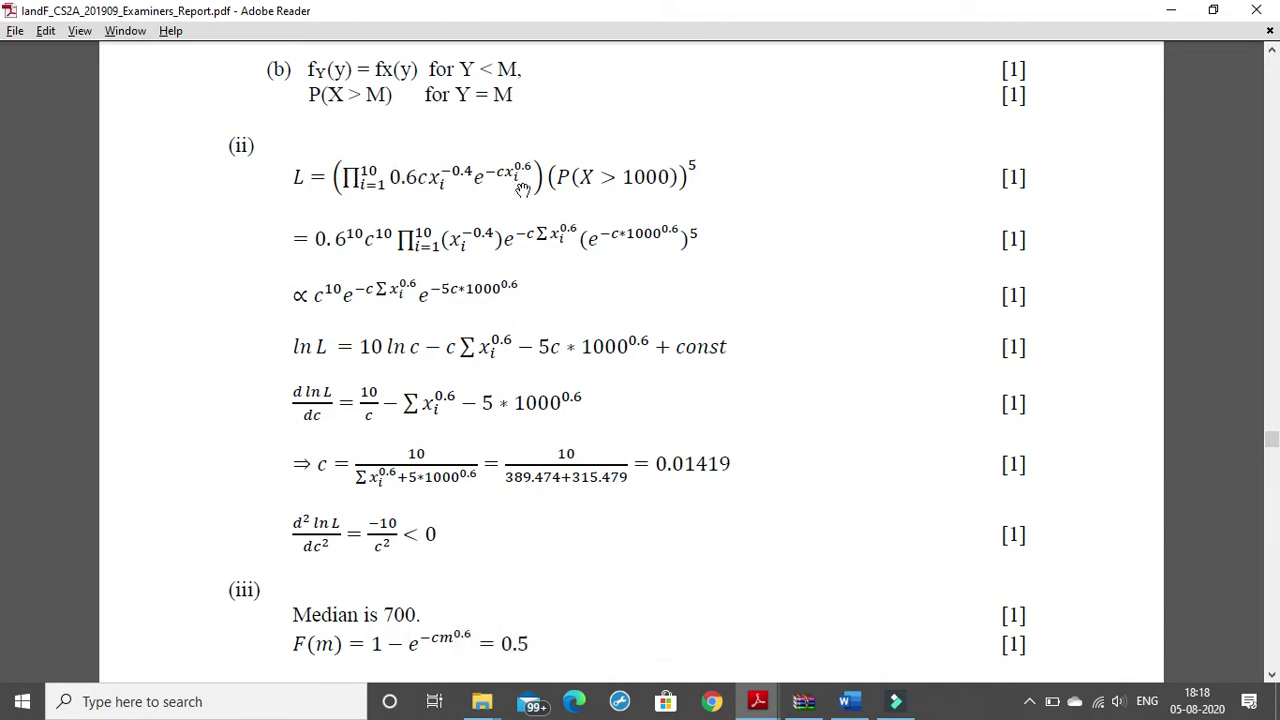
{"action": "left_click", "coordinate": [849, 701]}
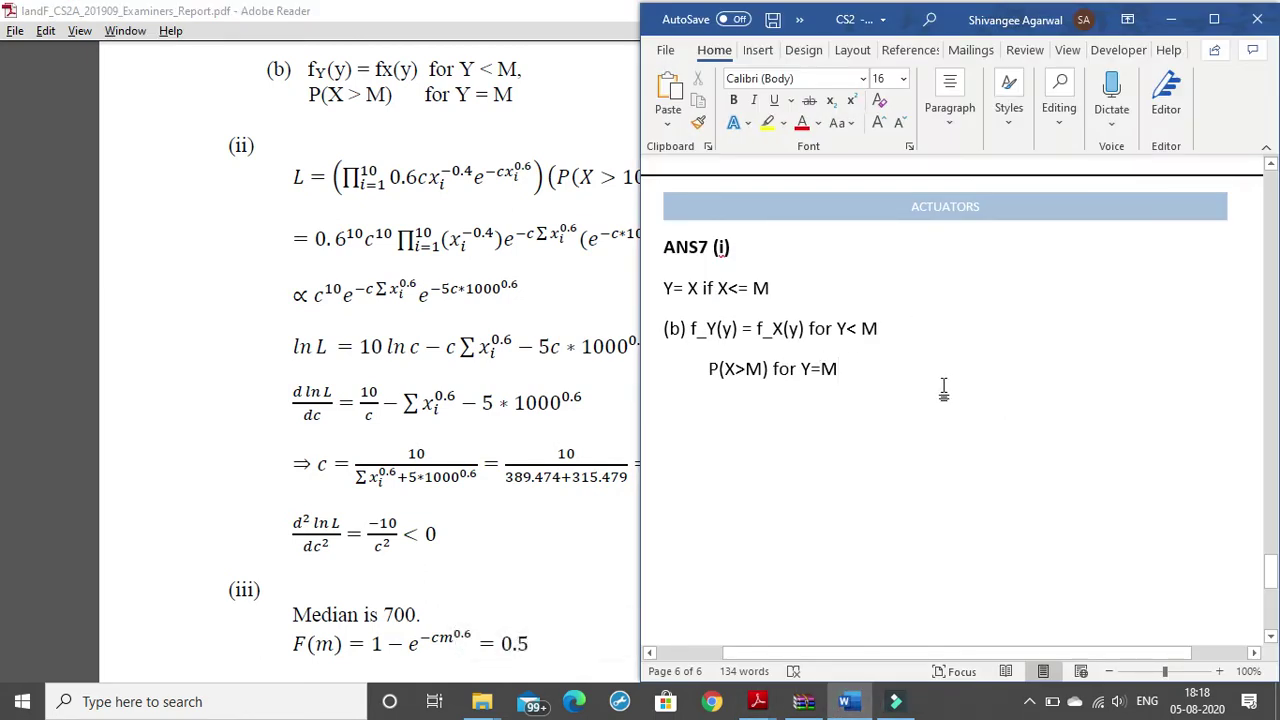
Step: Start a new line with the bold part label (ii)
{"action": "key", "text": "Return"}
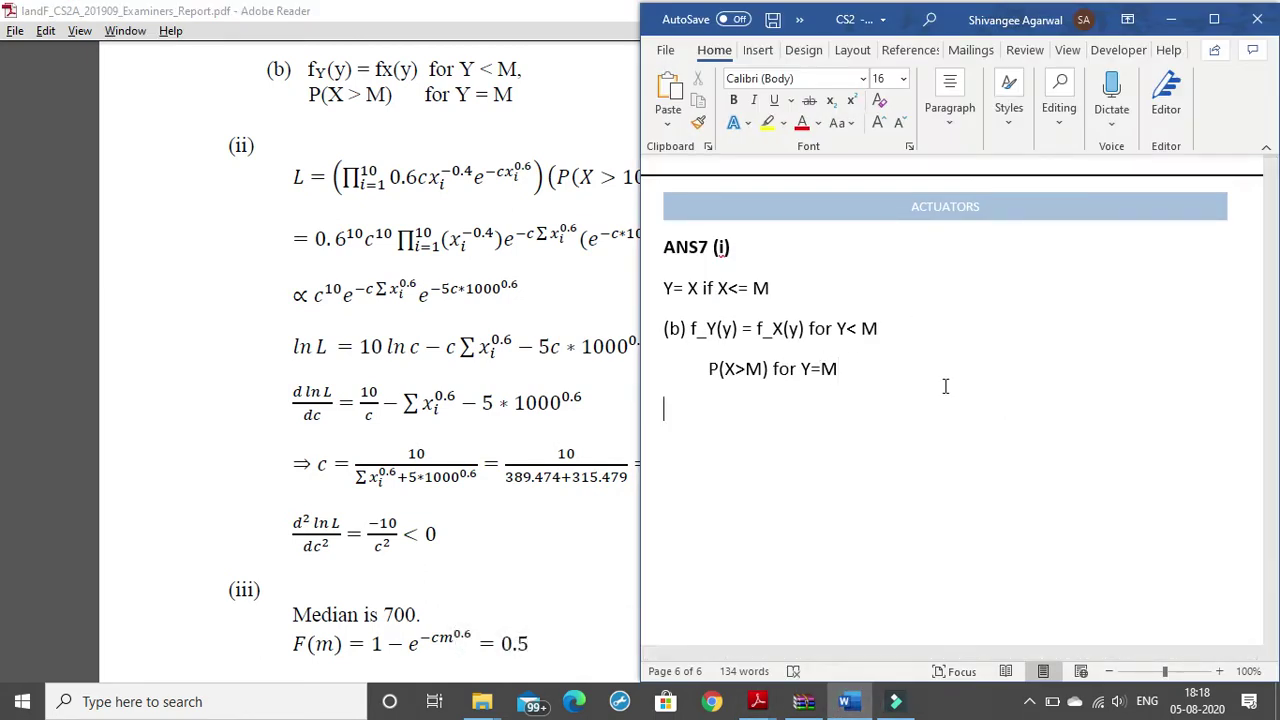
{"action": "type", "text": "("}
{"action": "key", "text": "BackSpace"}
{"action": "key", "text": "ctrl+b"}
{"action": "type", "text": "("}
{"action": "type", "text": "ii)"}
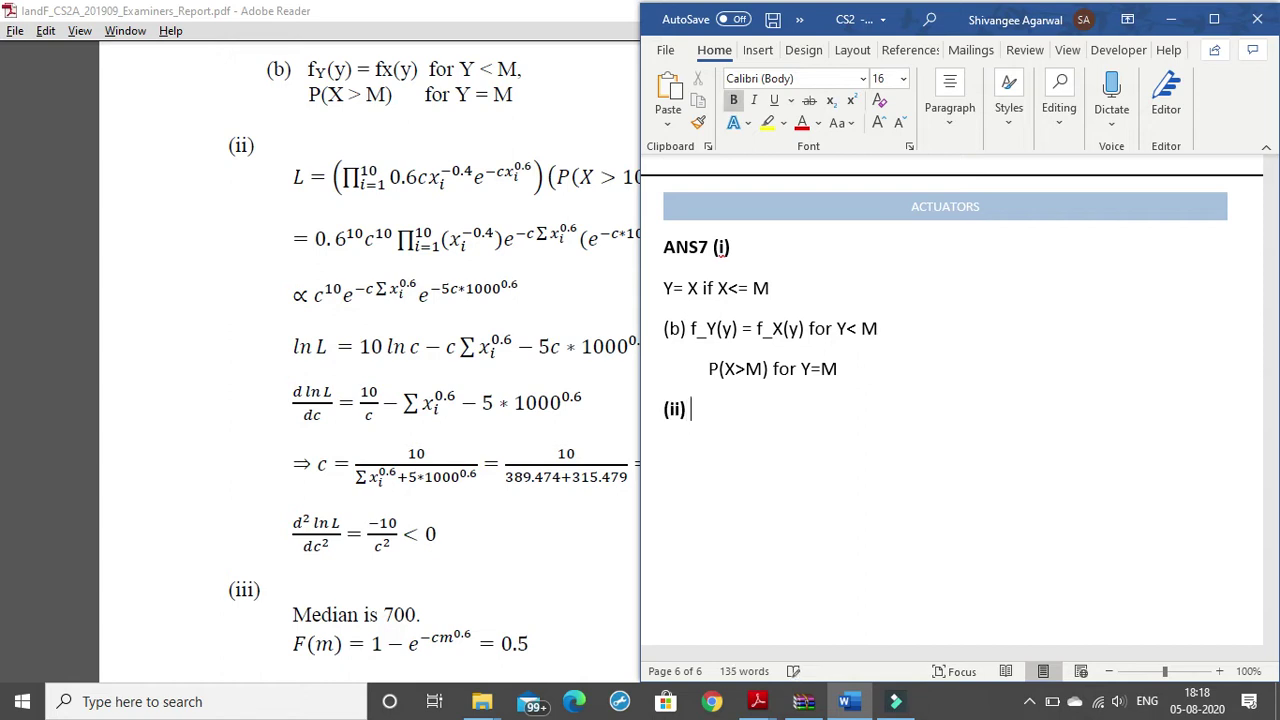
{"action": "key", "text": "ctrl+b"}
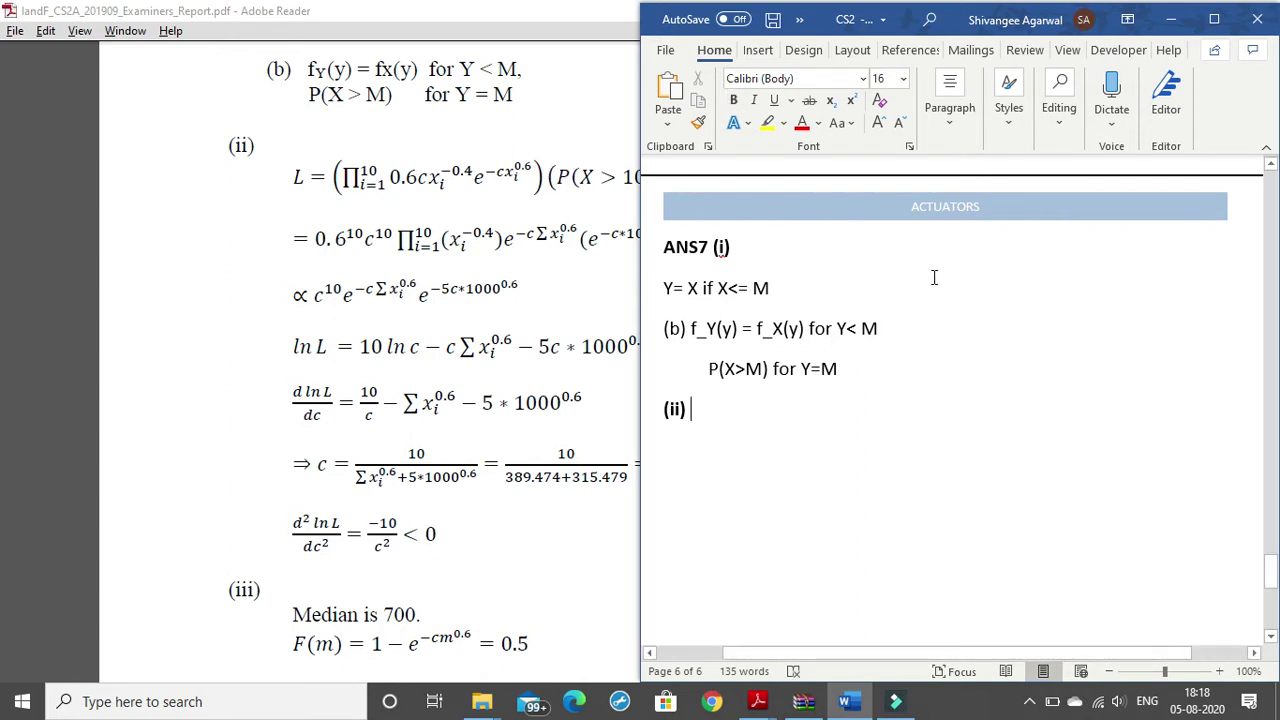
Step: Type the likelihood L = Product(1,10): 0.6 * c* in plain text
{"action": "scroll", "coordinate": [936, 268], "scroll_direction": "down", "scroll_amount": 3}
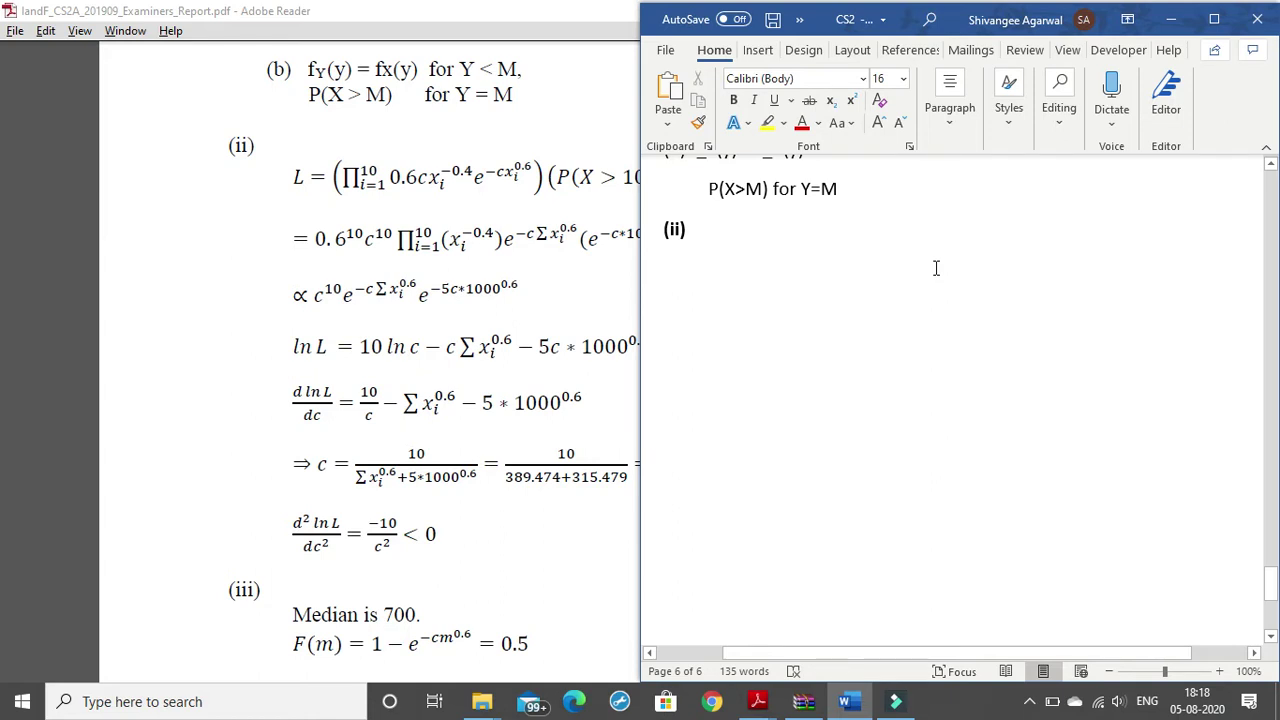
{"action": "type", "text": " L"}
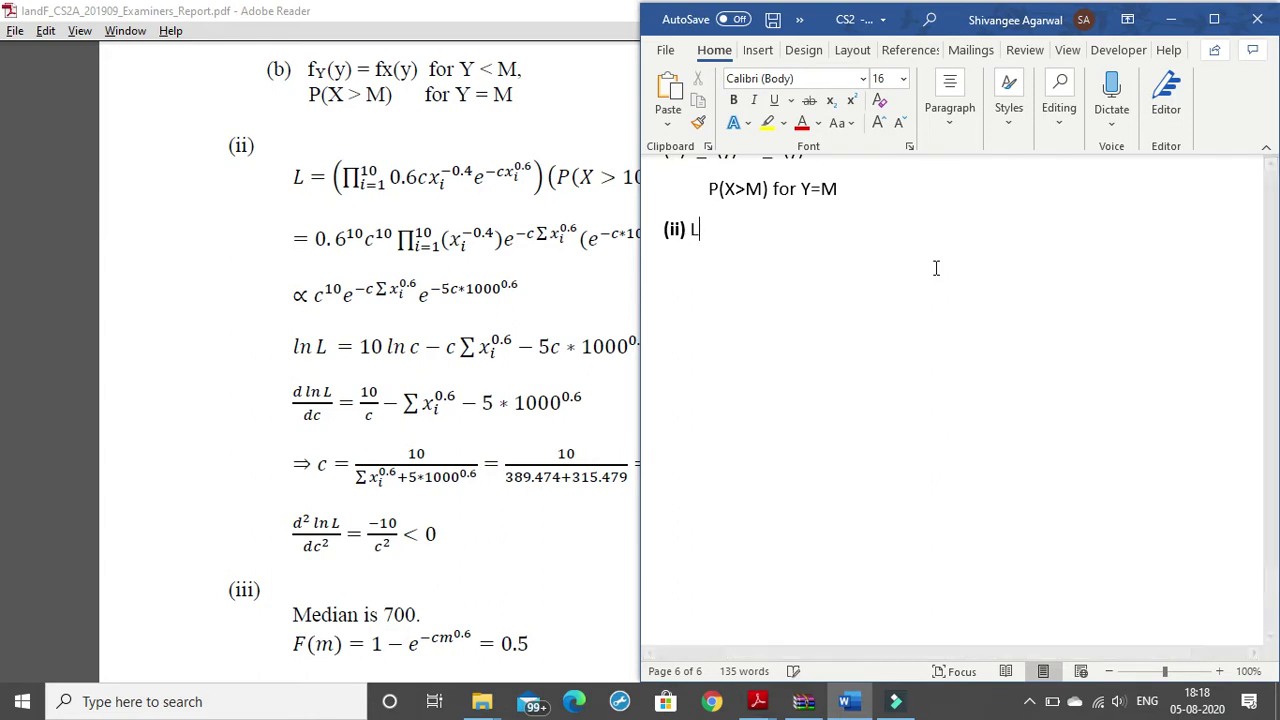
{"action": "type", "text": " = Pro"}
{"action": "type", "text": "duct("}
{"action": "type", "text": "1,10"}
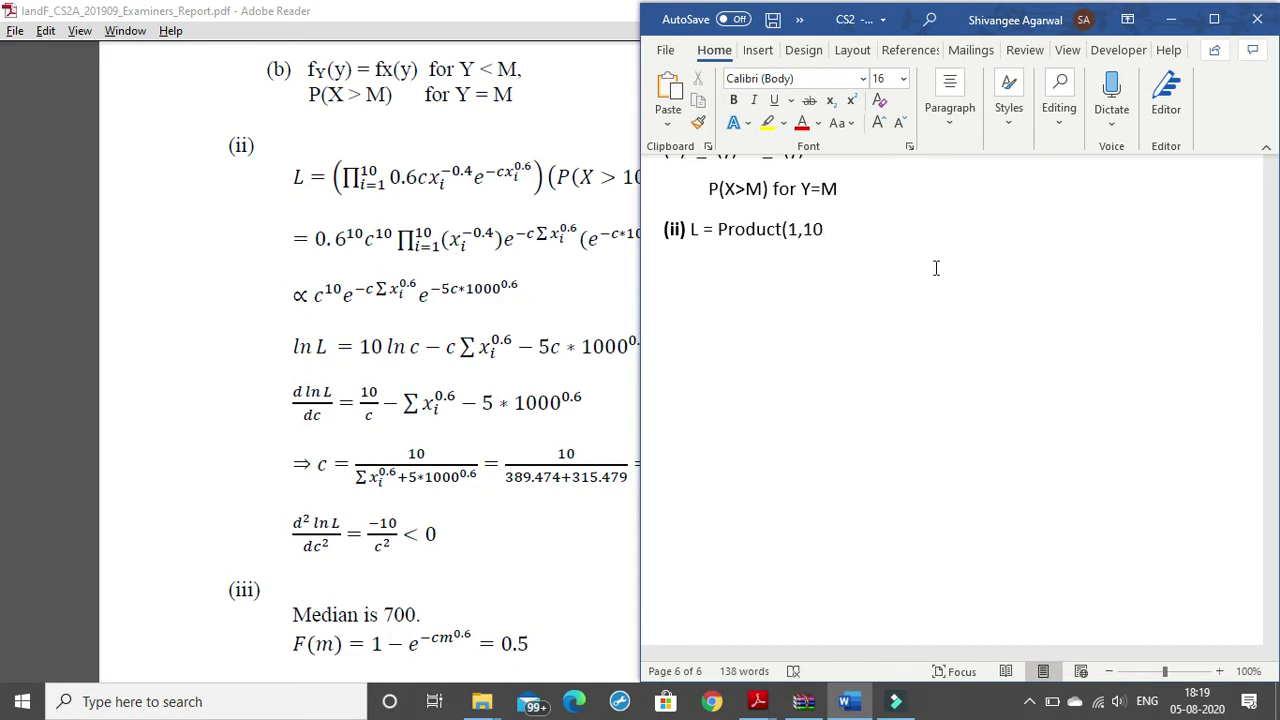
{"action": "type", "text": "): "}
{"action": "type", "text": "("}
{"action": "key", "text": "BackSpace"}
{"action": "type", "text": "0.6"}
{"action": "type", "text": " * c"}
{"action": "type", "text": "*"}
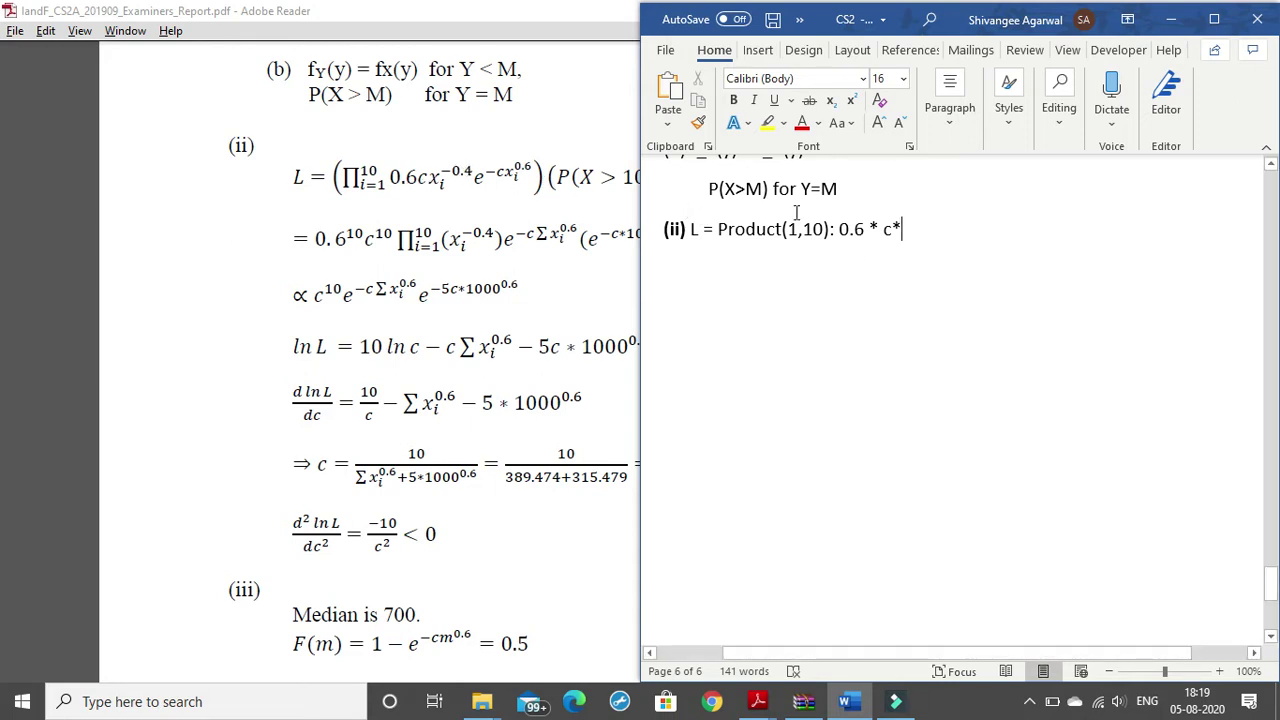
{"action": "key", "text": "BackSpace"}
Step: Continue line (ii) with the term * (x_i)^(-0.4) *, fixing the mistyped characters
{"action": "type", "text": "* "}
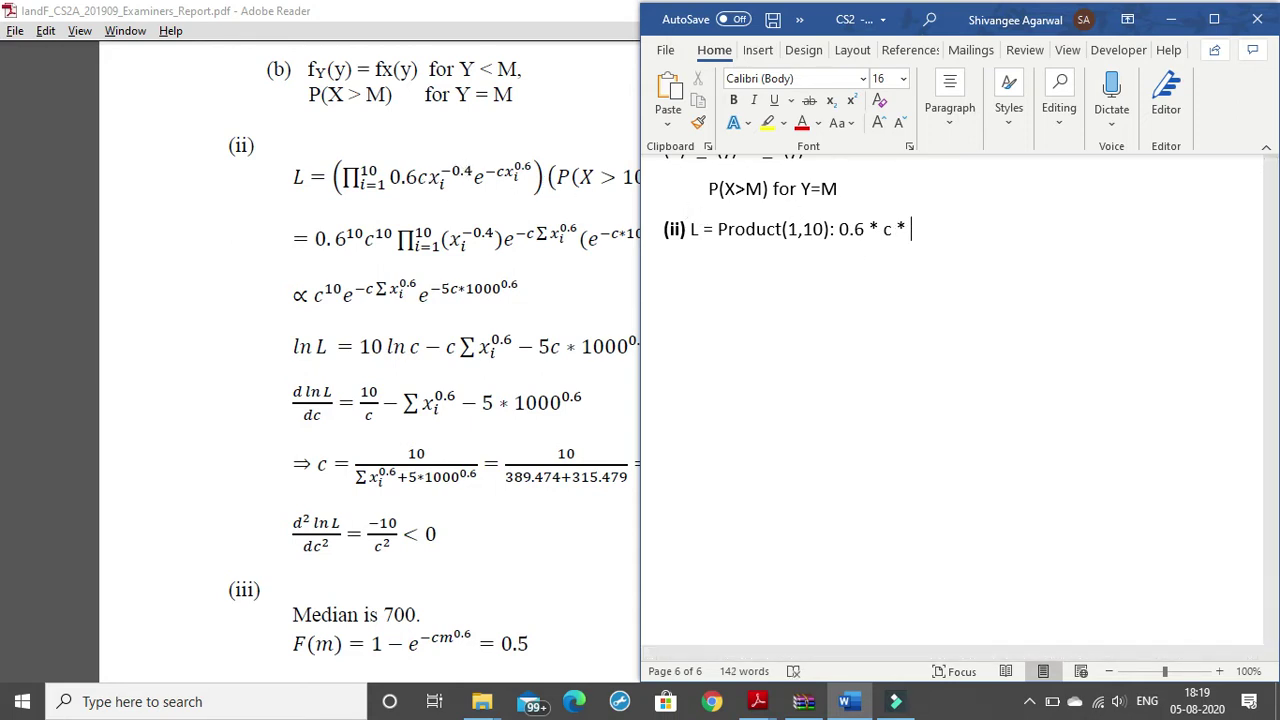
{"action": "type", "text": "X"}
{"action": "key", "text": "BackSpace"}
{"action": "type", "text": "_i"}
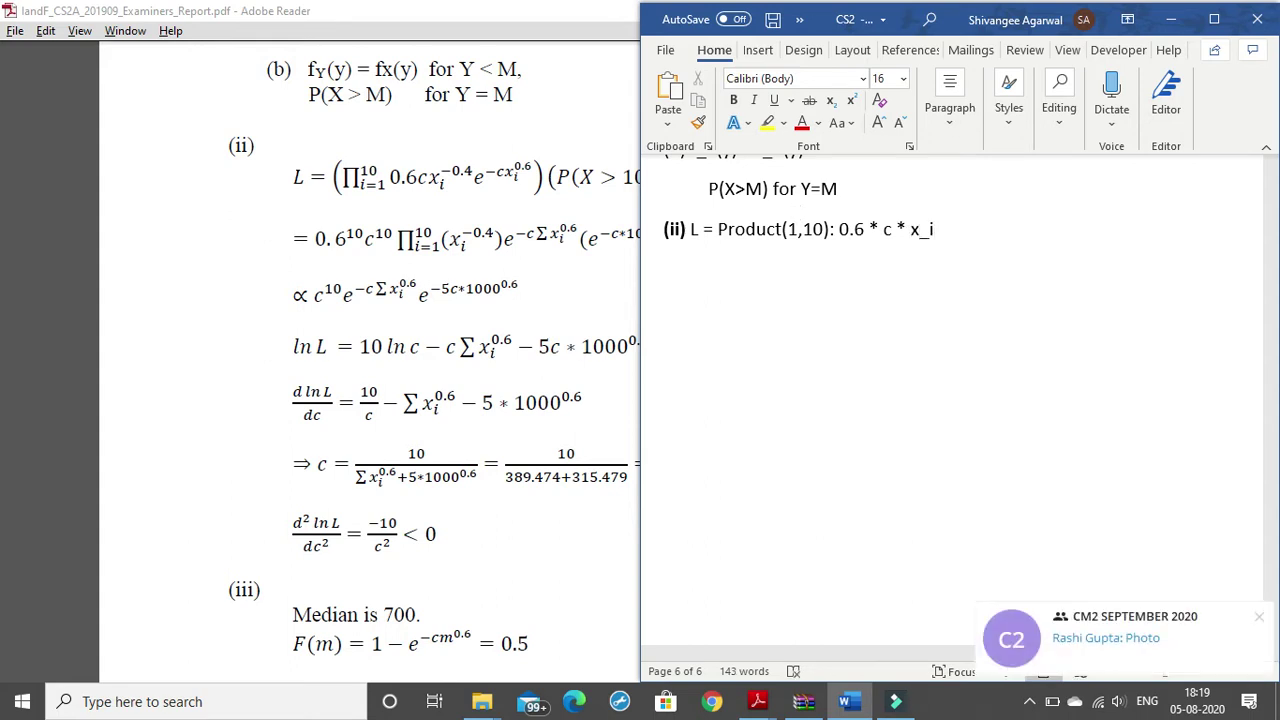
{"action": "type", "text": ")"}
{"action": "key", "text": "Left"}
{"action": "key", "text": "Left"}
{"action": "key", "text": "Left"}
{"action": "type", "text": "("}
{"action": "key", "text": "End"}
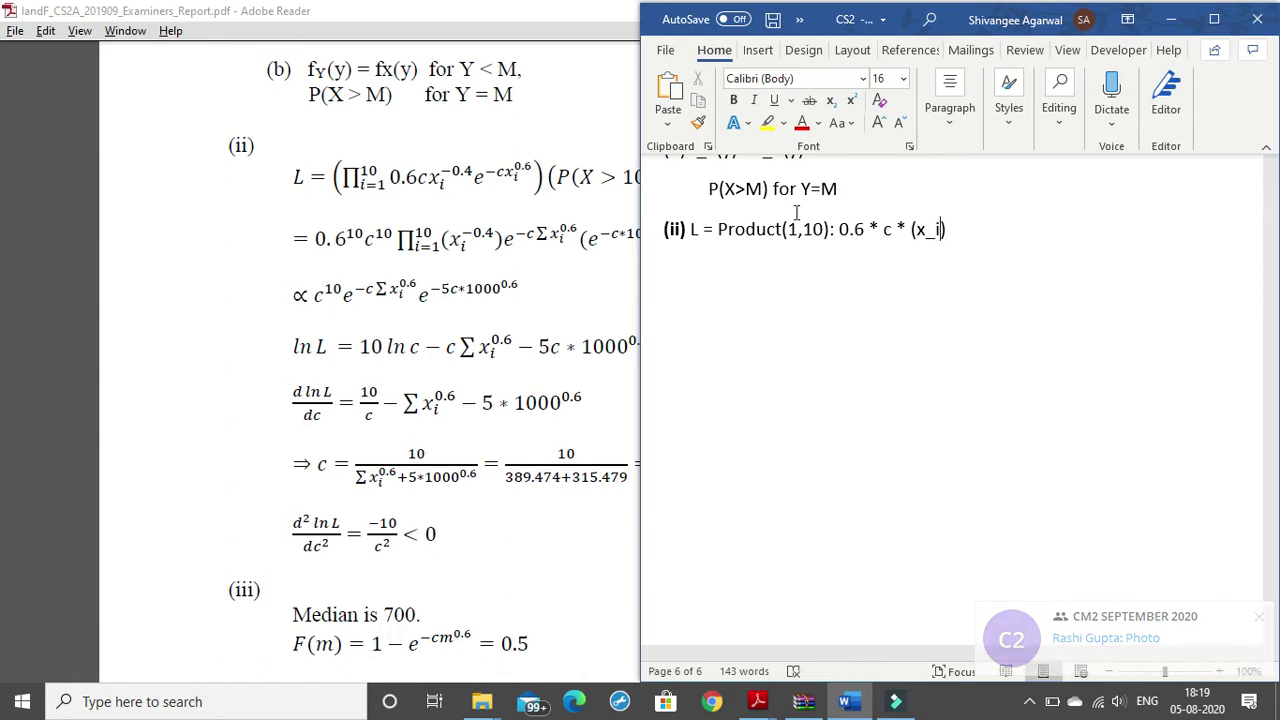
{"action": "type", "text": "^"}
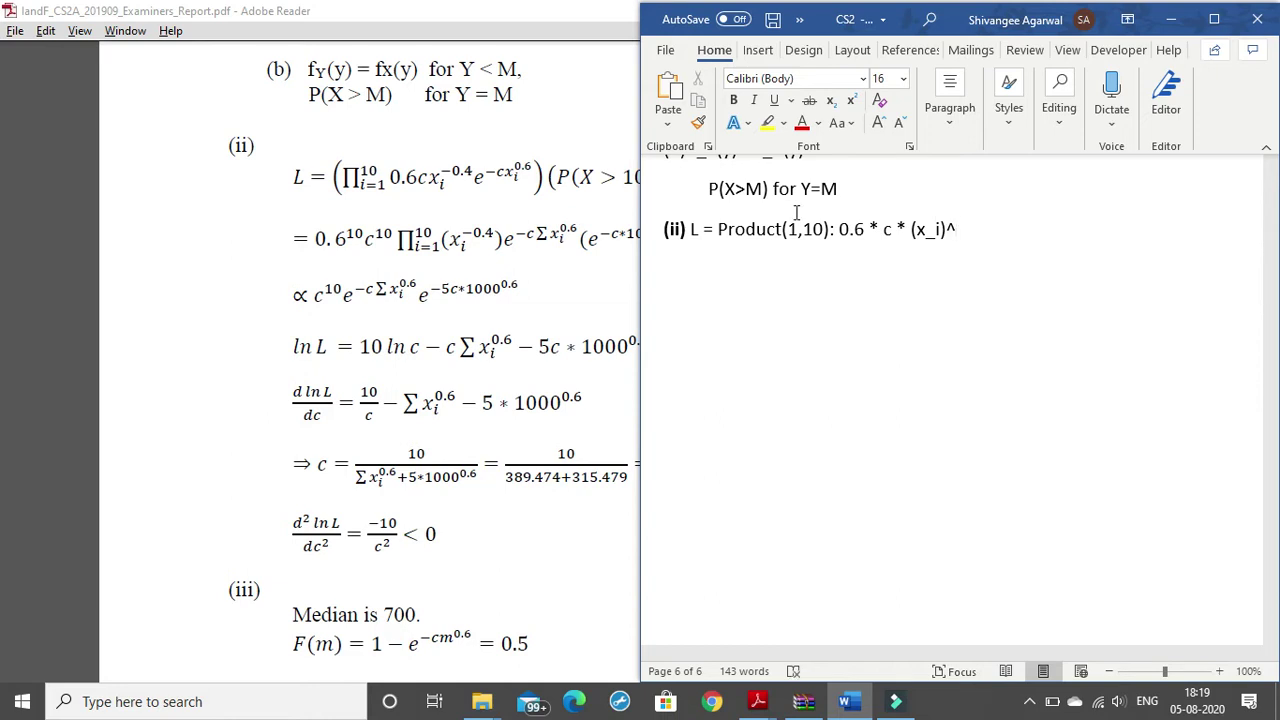
{"action": "type", "text": "(-0"}
{"action": "key", "text": "BackSpace"}
{"action": "type", "text": "0.4"}
{"action": "type", "text": ")"}
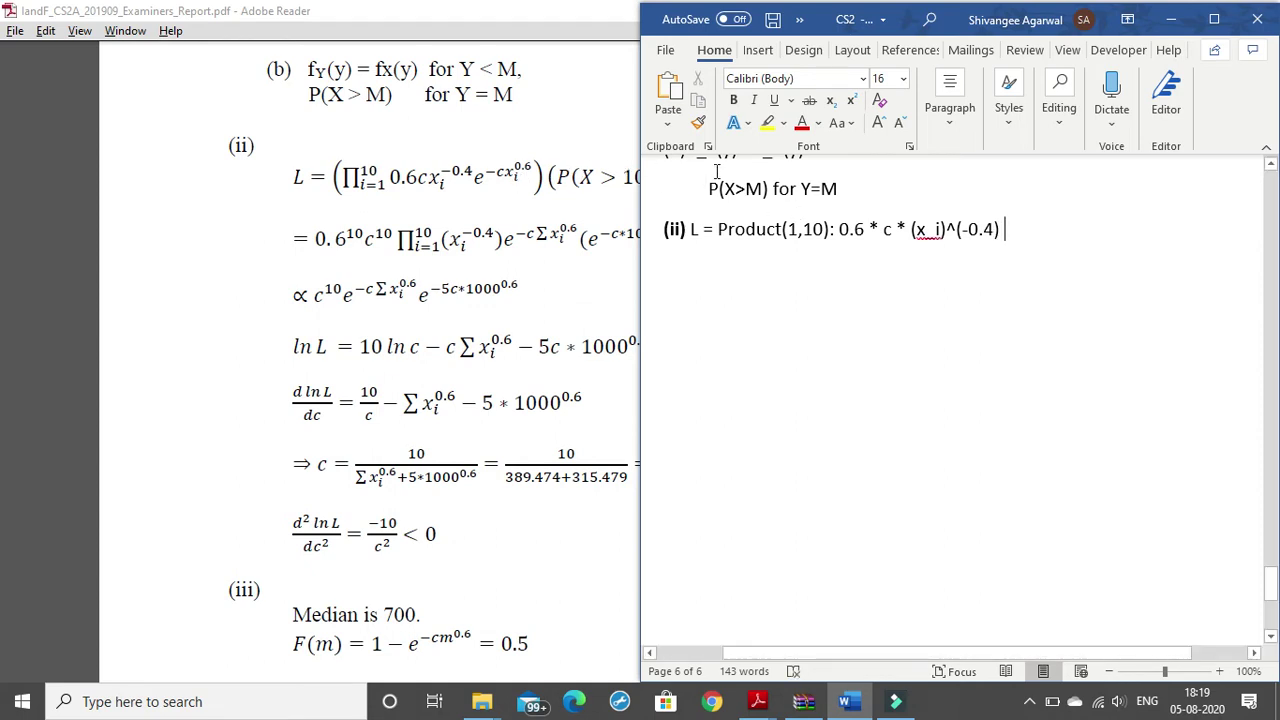
{"action": "type", "text": " *"}
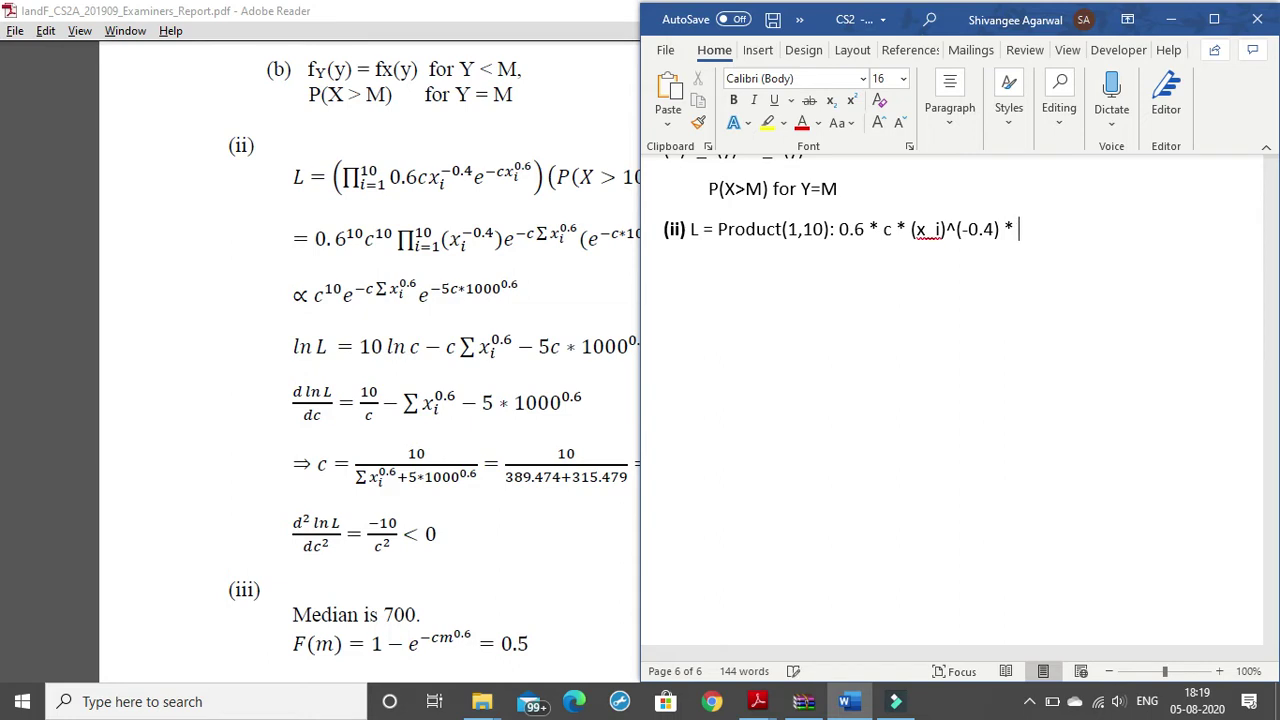
Step: Add the exp(-c* (x_i)^0.6) term to the product
{"action": "type", "text": "exp("}
{"action": "type", "text": "-c* "}
{"action": "type", "text": "x_i"}
{"action": "type", "text": ")"}
{"action": "key", "text": "Left"}
{"action": "key", "text": "Left"}
{"action": "key", "text": "Left"}
{"action": "type", "text": "("}
{"action": "key", "text": "Right"}
{"action": "key", "text": "Right"}
{"action": "key", "text": "Right"}
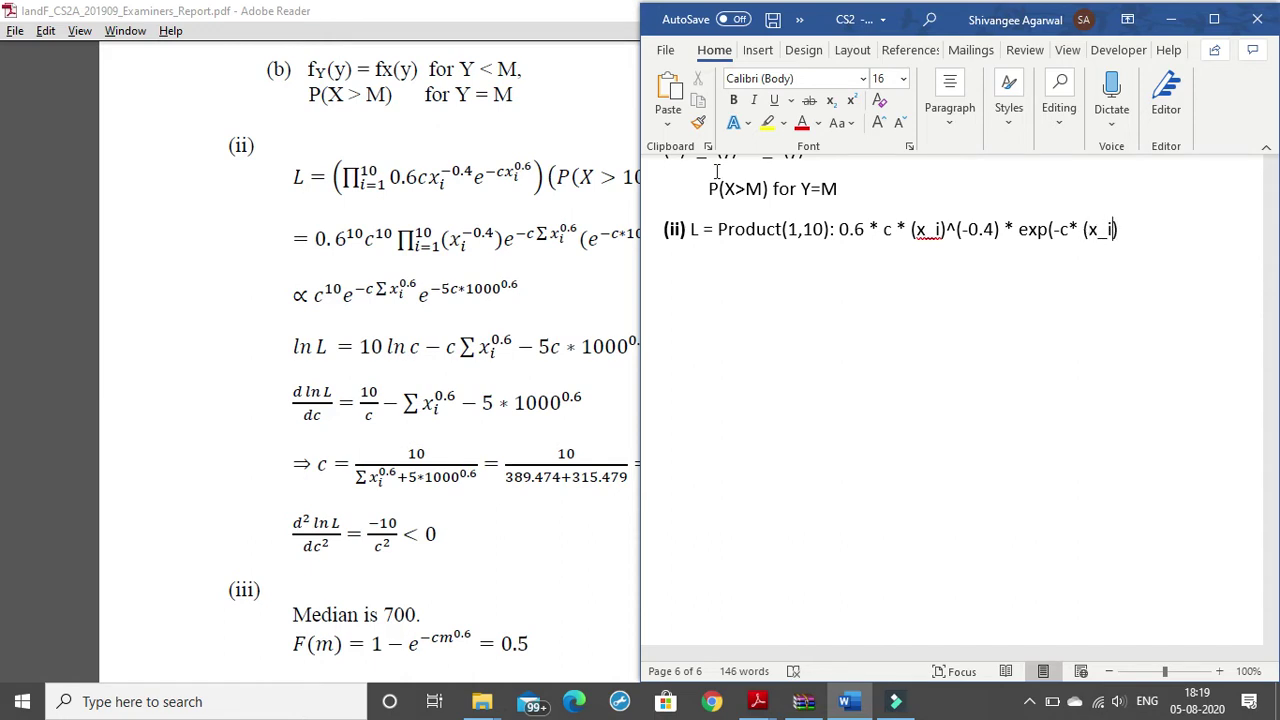
{"action": "type", "text": "^0."}
{"action": "type", "text": "6"}
{"action": "type", "text": ")"}
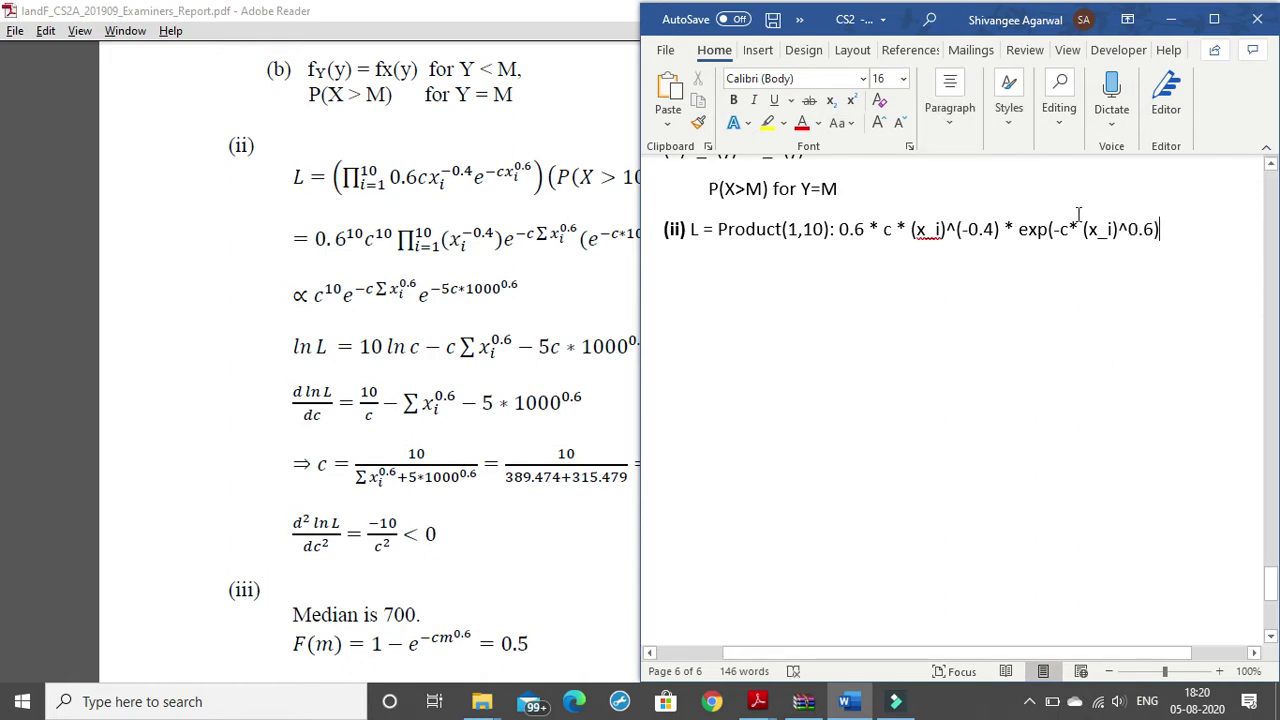
Step: Enclose the product terms in square brackets [ ... ] after Product(1,10):
{"action": "left_click", "coordinate": [843, 230]}
{"action": "type", "text": "["}
{"action": "left_click", "coordinate": [1168, 230]}
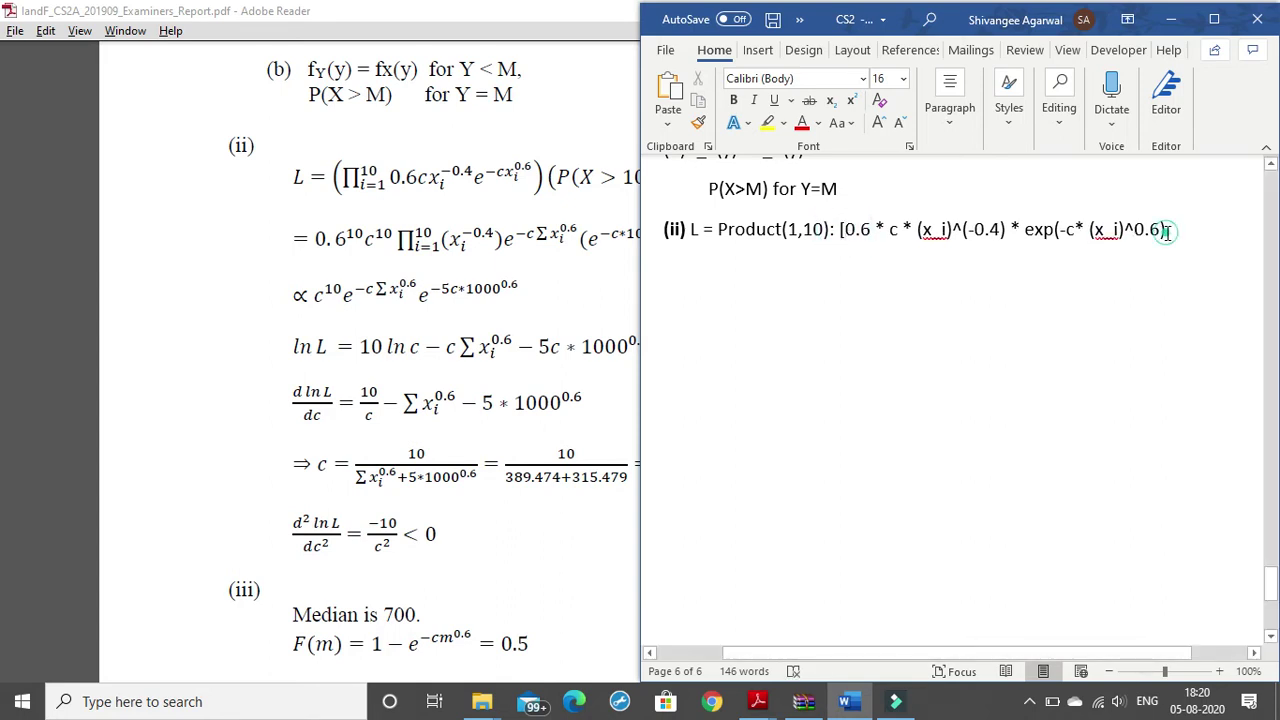
{"action": "type", "text": "]"}
{"action": "mouse_move", "coordinate": [1172, 230]}
{"action": "left_mouse_down"}
{"action": "mouse_move", "coordinate": [703, 230]}
{"action": "mouse_move", "coordinate": [716, 230]}
{"action": "left_mouse_up"}
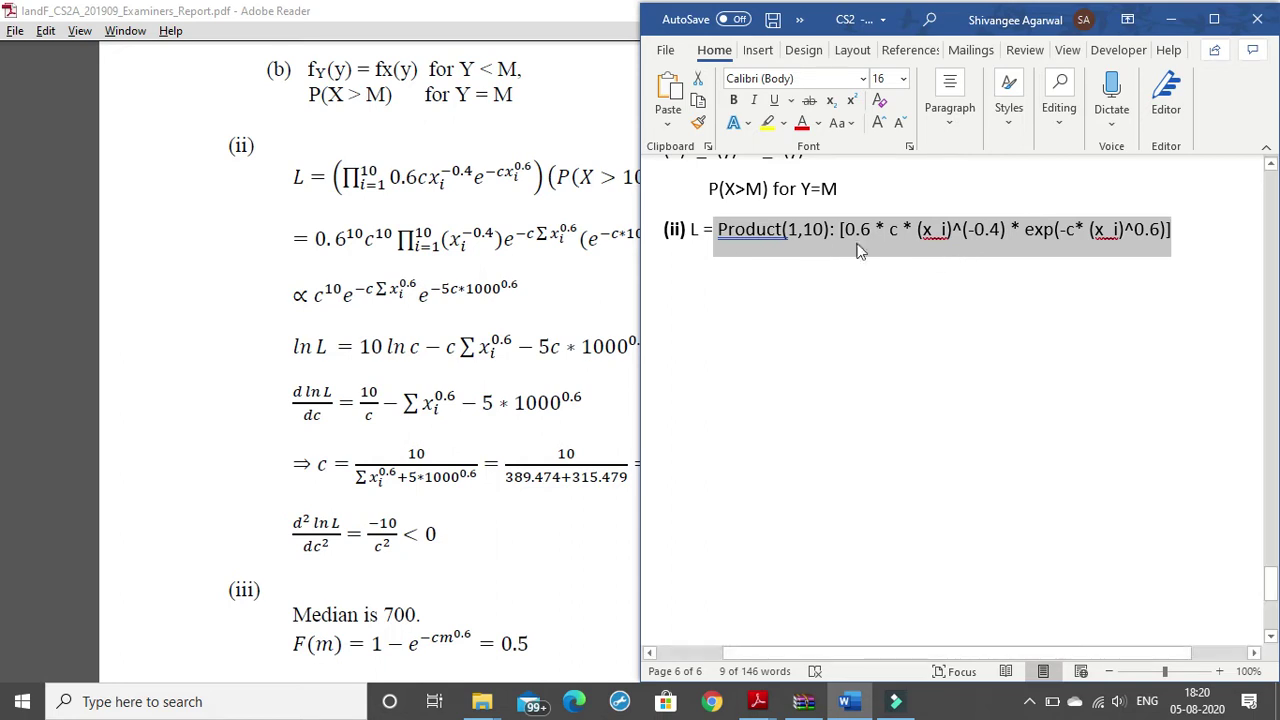
Step: Check the recorder, dismiss the chat notification and move to the empty line below (ii)
{"action": "left_click", "coordinate": [1029, 701]}
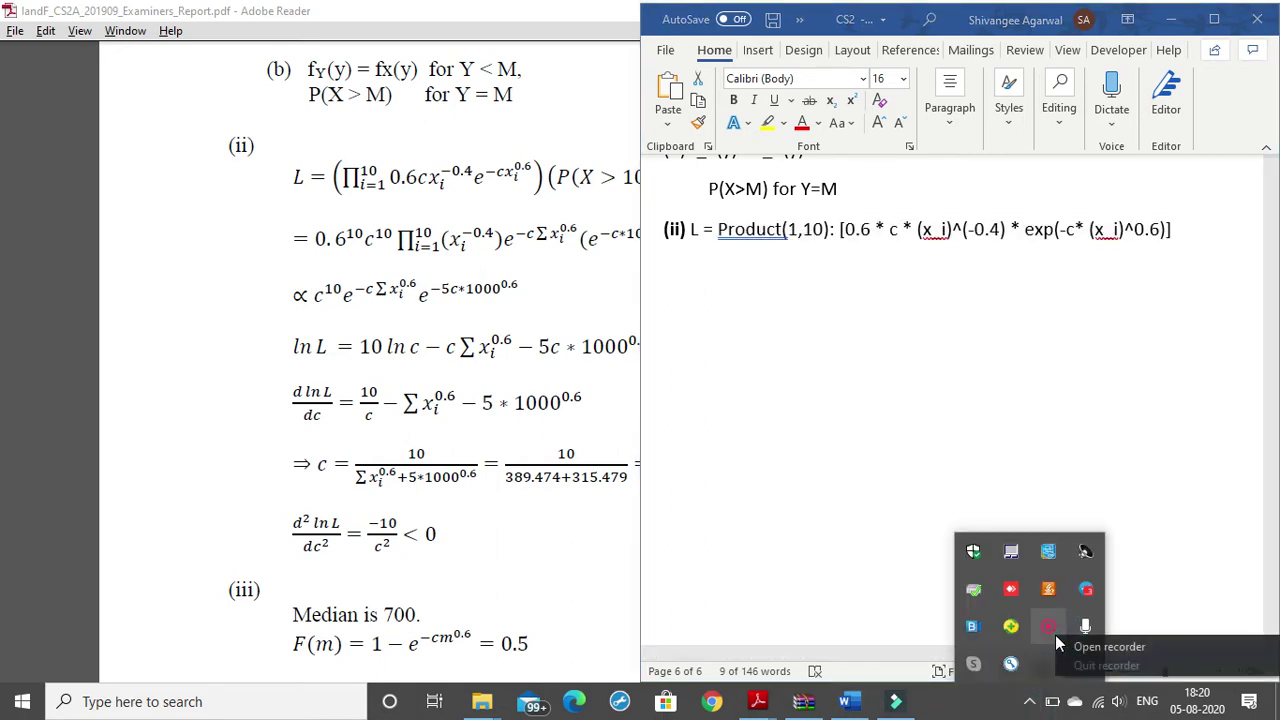
{"action": "left_click", "coordinate": [1060, 640]}
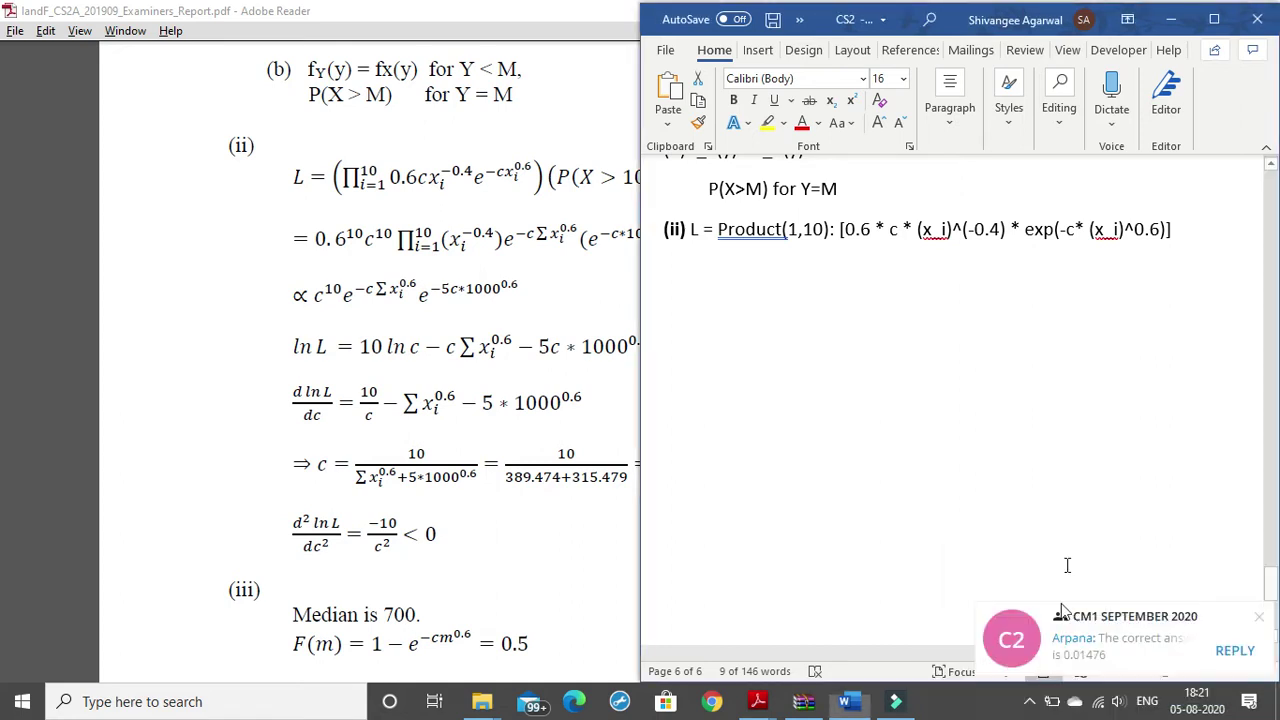
{"action": "left_click", "coordinate": [1259, 617]}
{"action": "left_click", "coordinate": [1005, 265]}
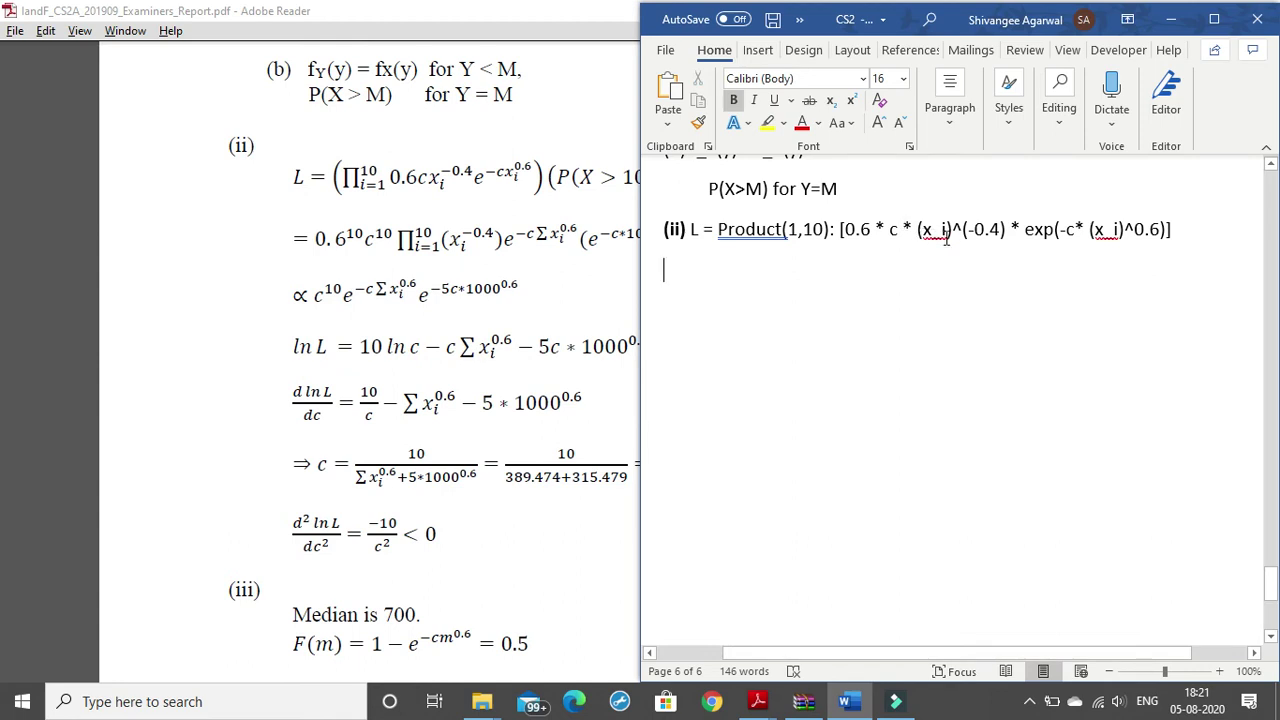
Step: Start a non-bold line with lowercase x, subscript i, raised to -0.4
{"action": "key", "text": "ctrl+b"}
{"action": "type", "text": "x"}
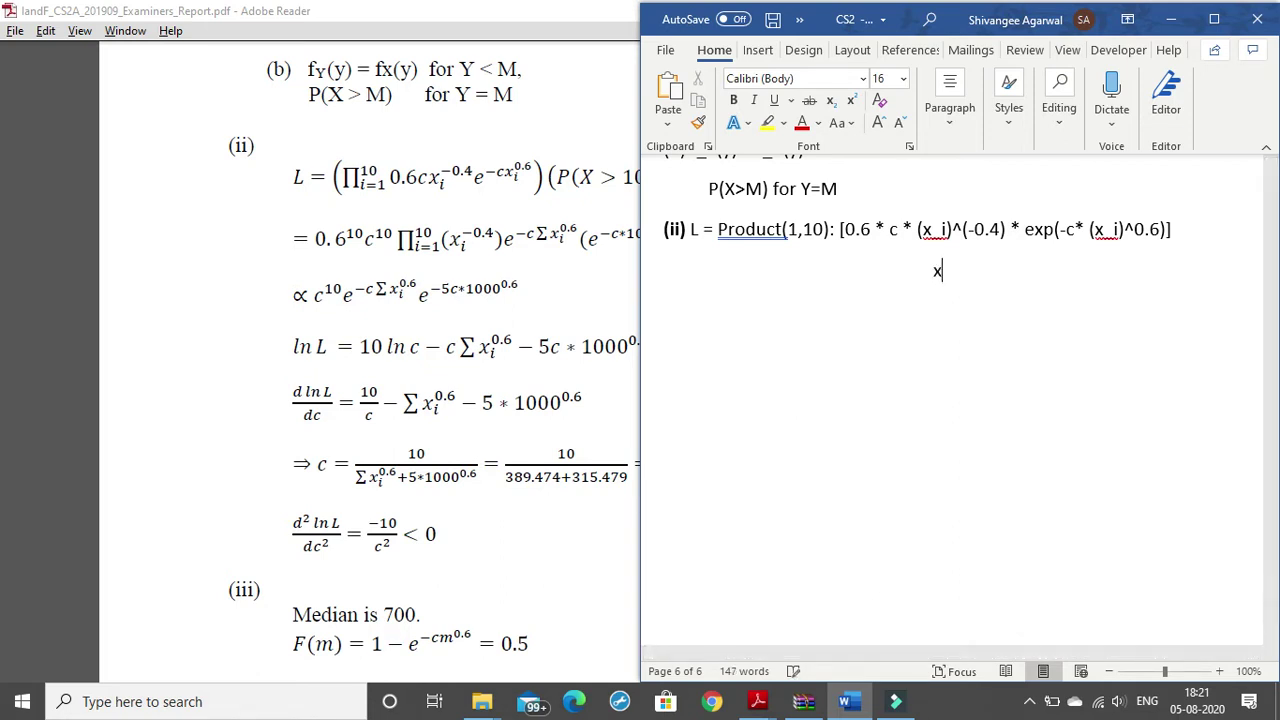
{"action": "key", "text": "ctrl+equal"}
{"action": "key", "text": "ctrl+equal"}
{"action": "type", "text": "^-0."}
{"action": "type", "text": "4"}
{"action": "key", "text": "BackSpace"}
{"action": "key", "text": "BackSpace"}
{"action": "key", "text": "BackSpace"}
{"action": "key", "text": "shift+F3"}
{"action": "type", "text": "-0.4"}
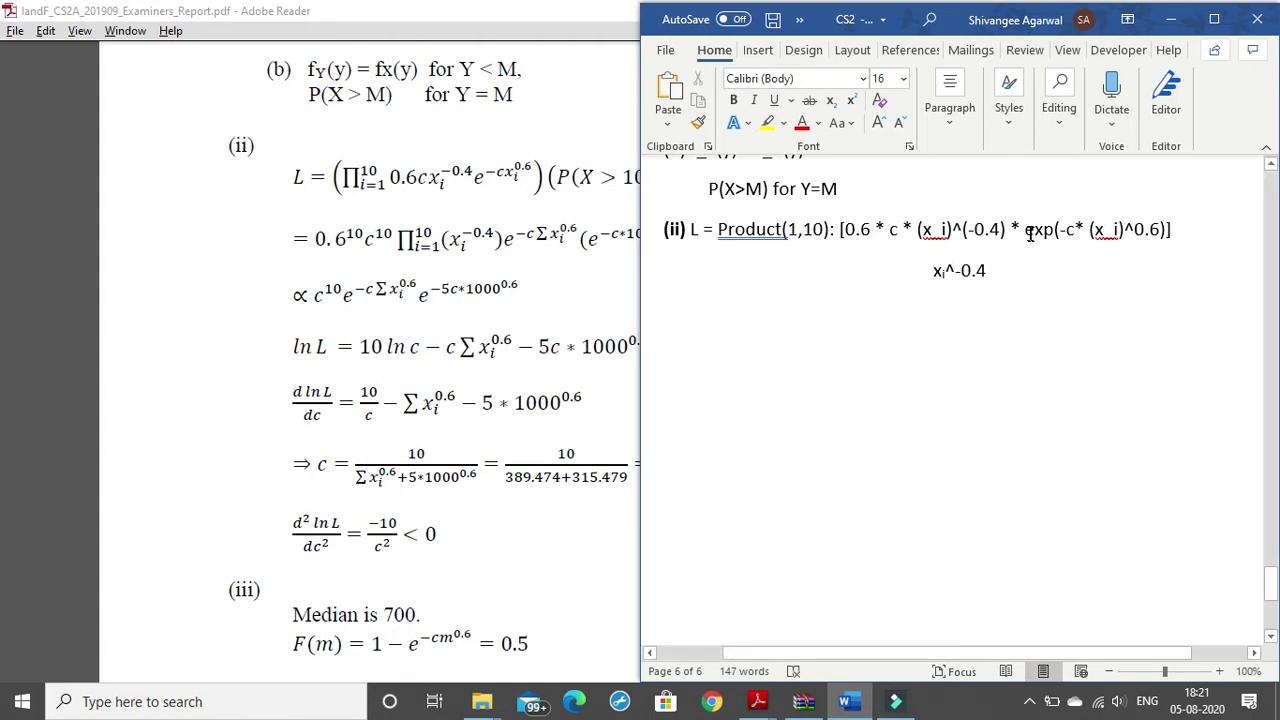
Step: Type e^() after the x_i^-0.4 term
{"action": "left_click_drag", "start_coordinate": [1030, 233], "coordinate": [1112, 235]}
{"action": "left_click", "coordinate": [1046, 292]}
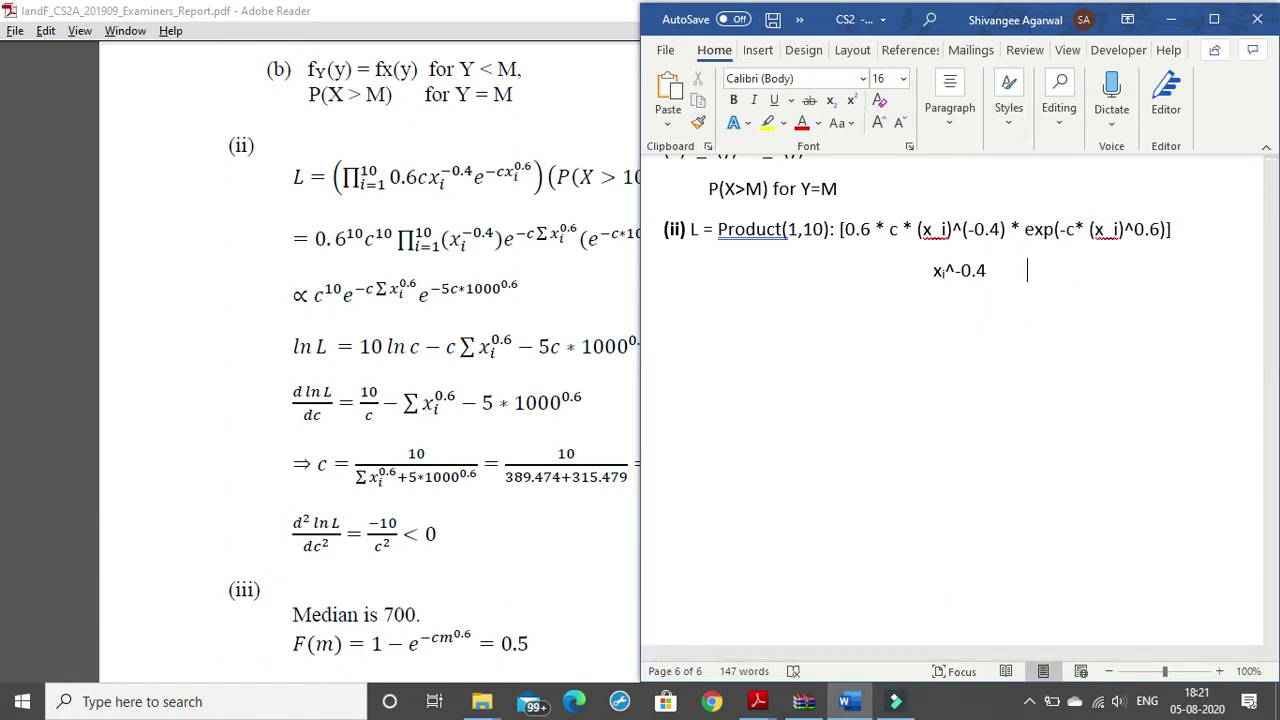
{"action": "type", "text": "e^"}
{"action": "key", "text": "BackSpace"}
{"action": "type", "text": "()"}
Step: Paste the exponent -c* (x_i)^0.6 inside e^(), then minimize Word to show the report
{"action": "left_click_drag", "start_coordinate": [1055, 230], "coordinate": [1160, 231]}
{"action": "key", "text": "ctrl+c"}
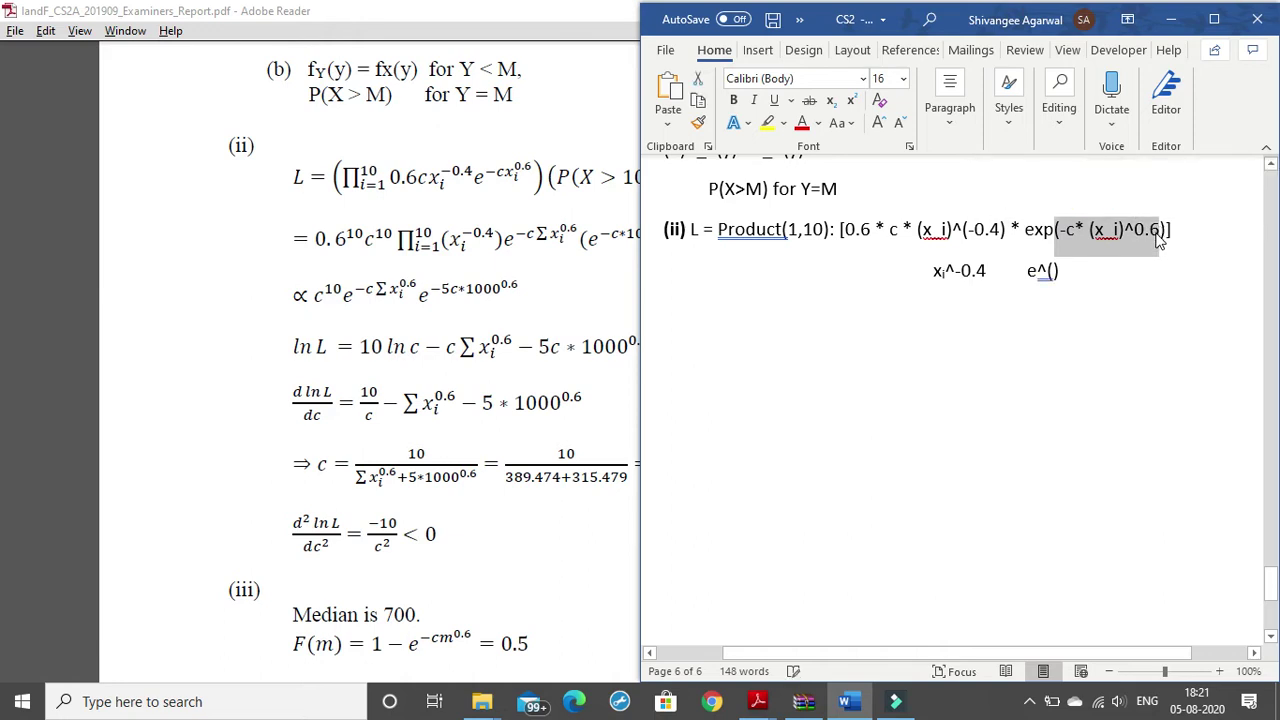
{"action": "left_click_drag", "start_coordinate": [1152, 240], "coordinate": [1050, 272]}
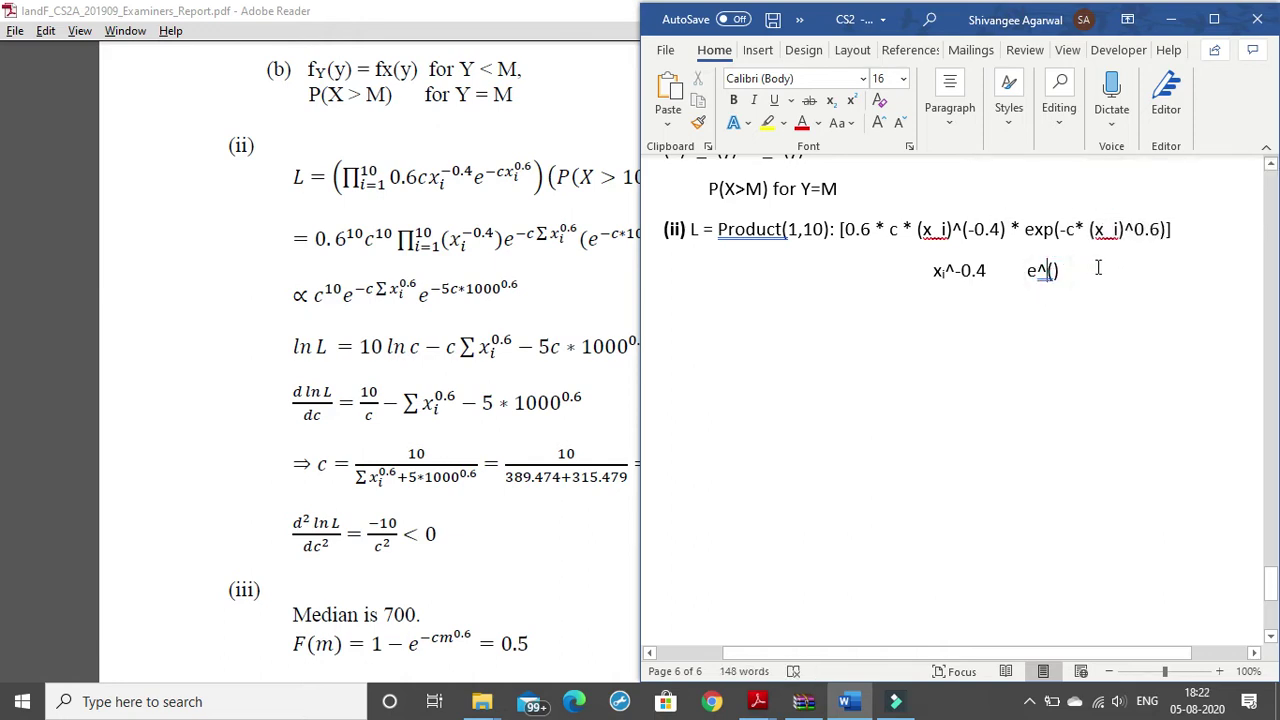
{"action": "key", "text": "ctrl+v"}
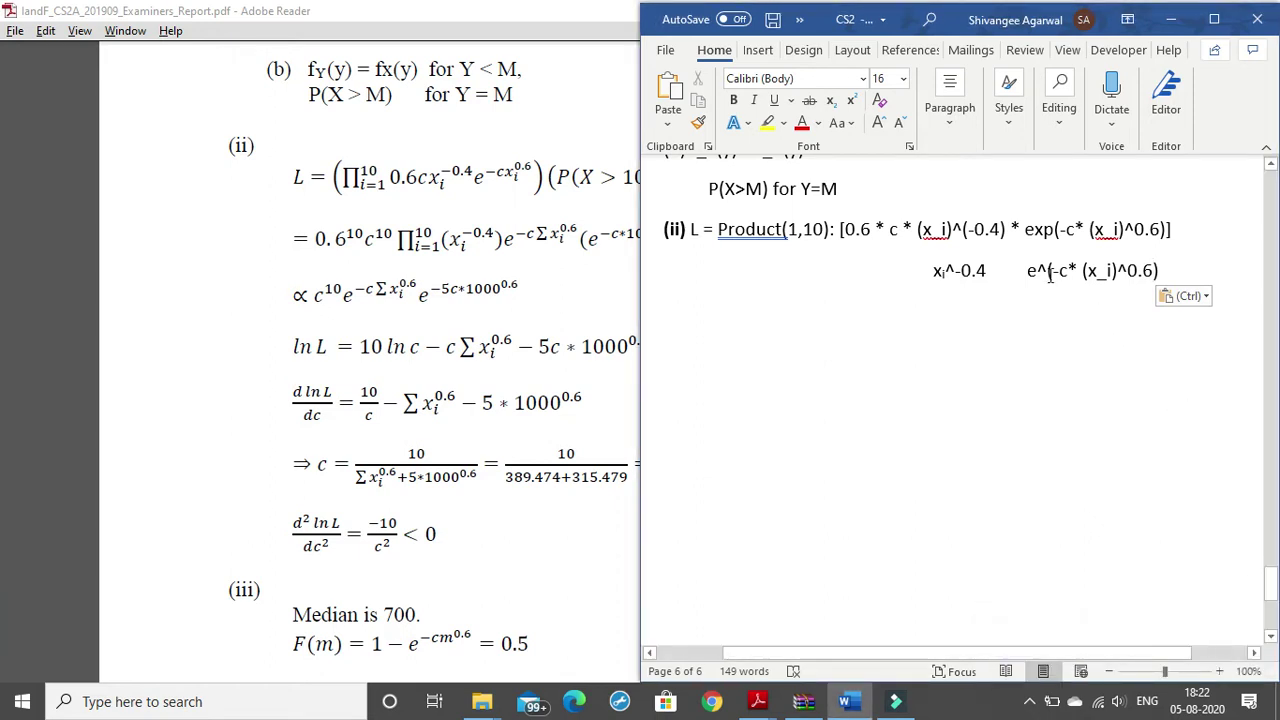
{"action": "left_click_drag", "start_coordinate": [1050, 275], "coordinate": [1167, 270]}
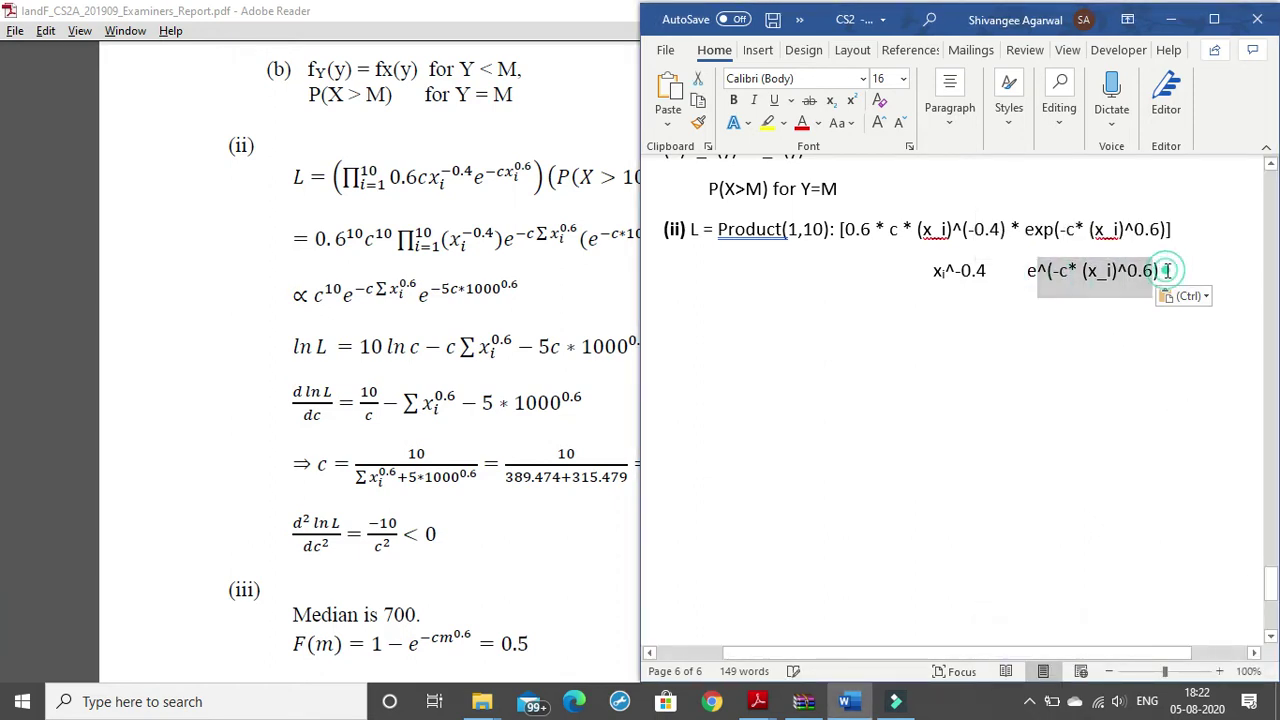
{"action": "left_click", "coordinate": [1167, 270]}
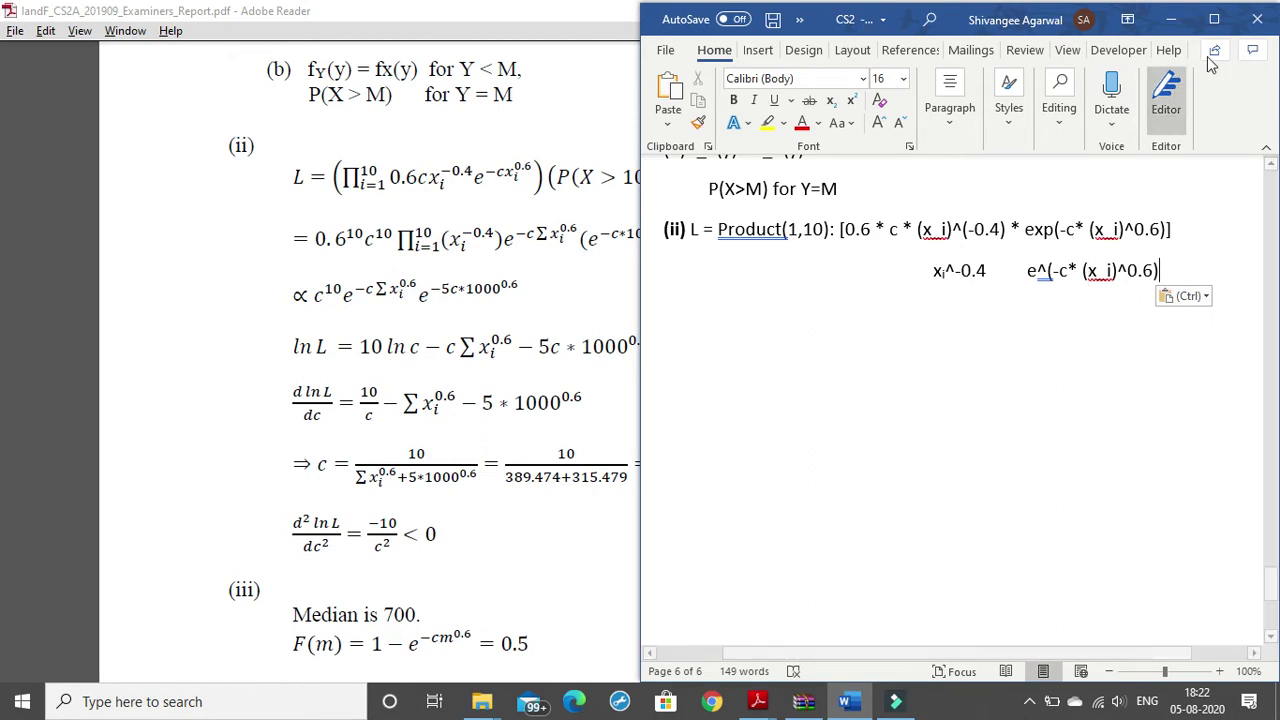
{"action": "left_click", "coordinate": [1171, 19]}
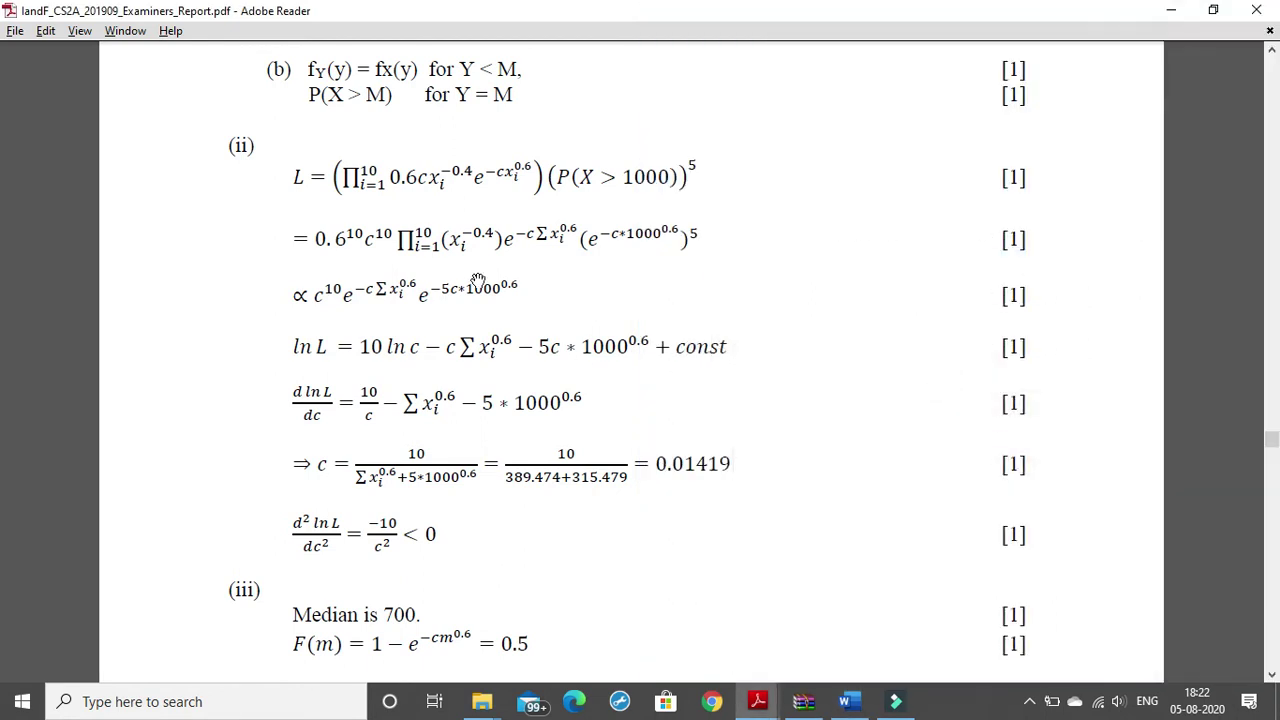
Step: Scroll through the examiners' report's part (ii) likelihood working
{"action": "scroll", "coordinate": [470, 140], "scroll_direction": "up", "scroll_amount": 2}
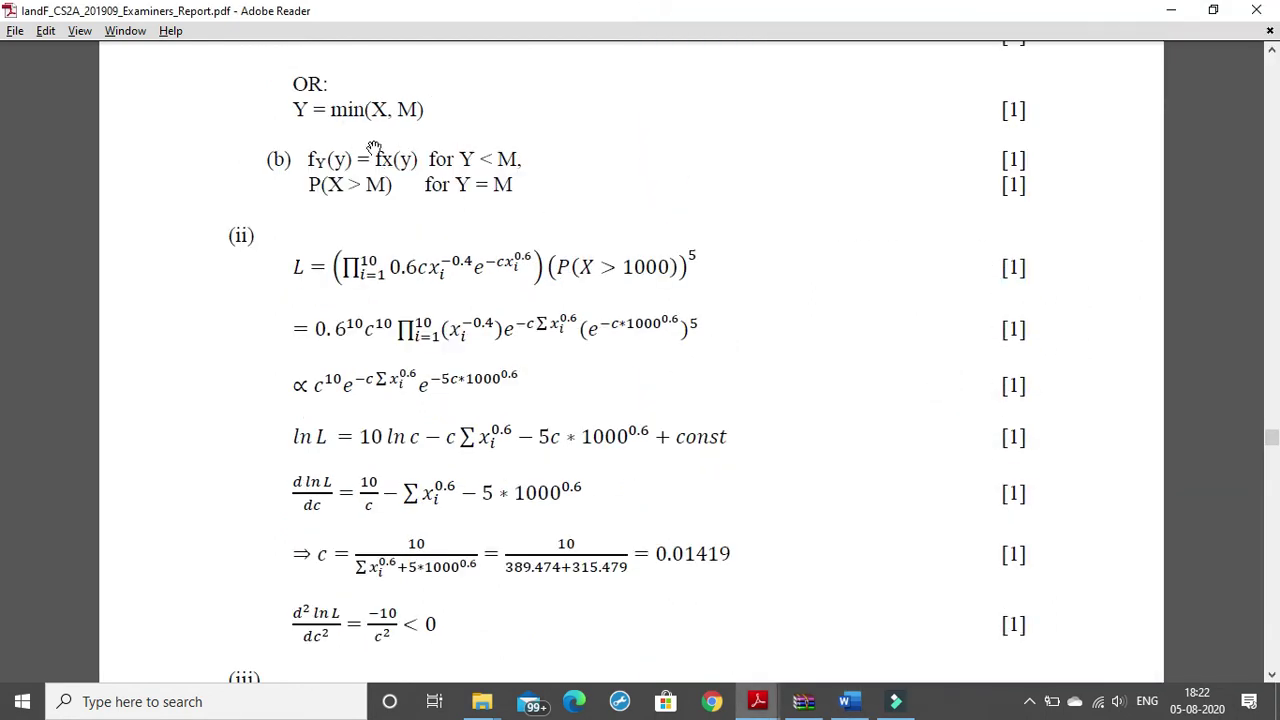
{"action": "scroll", "coordinate": [372, 155], "scroll_direction": "up", "scroll_amount": 2}
{"action": "scroll", "coordinate": [380, 160], "scroll_direction": "up", "scroll_amount": 1}
{"action": "scroll", "coordinate": [390, 190], "scroll_direction": "down", "scroll_amount": 3}
{"action": "scroll", "coordinate": [380, 220], "scroll_direction": "down", "scroll_amount": 1}
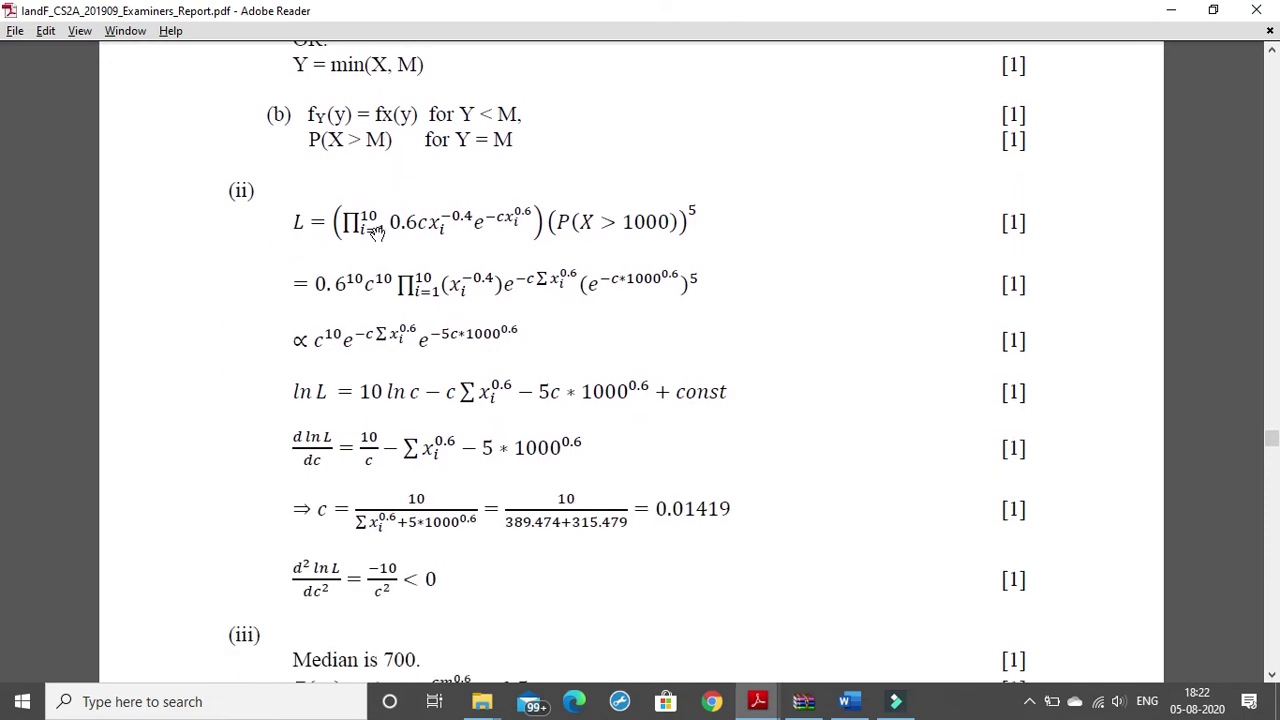
{"action": "scroll", "coordinate": [470, 440], "scroll_direction": "down", "scroll_amount": 1}
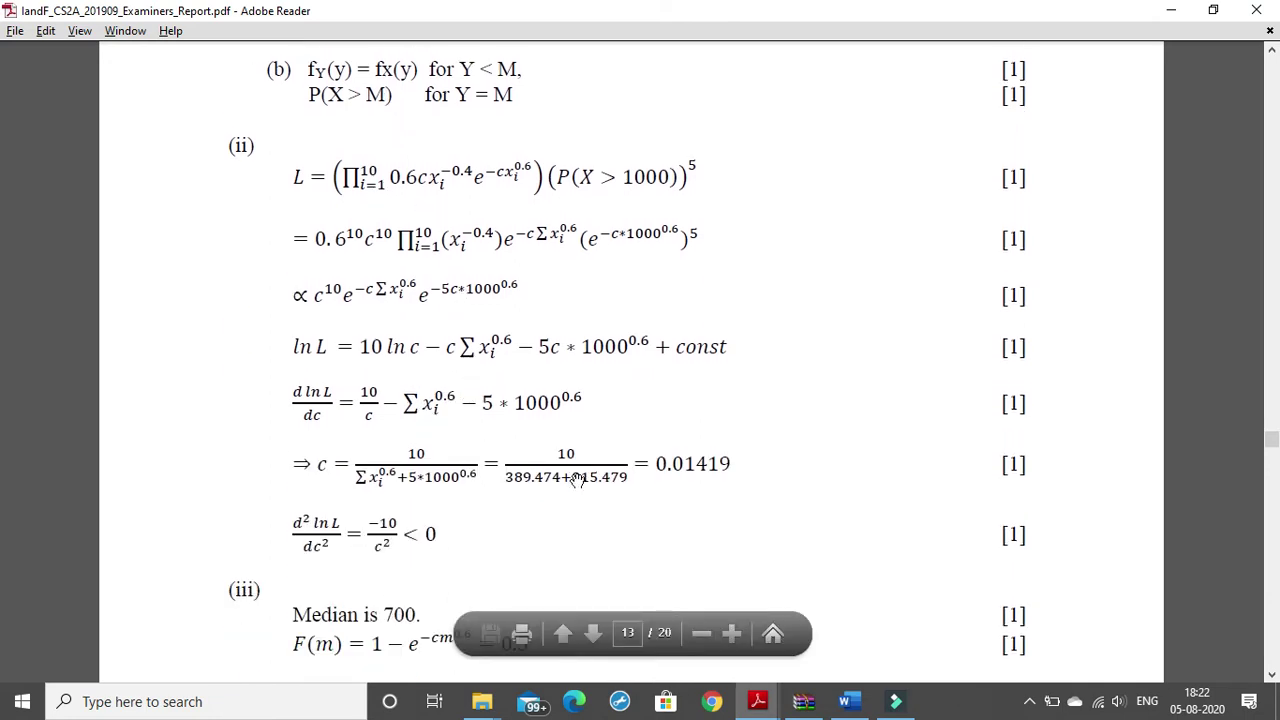
Step: Bring the CS2.pdf modified Question 7 to the front and scroll through it
{"action": "left_click", "coordinate": [758, 703]}
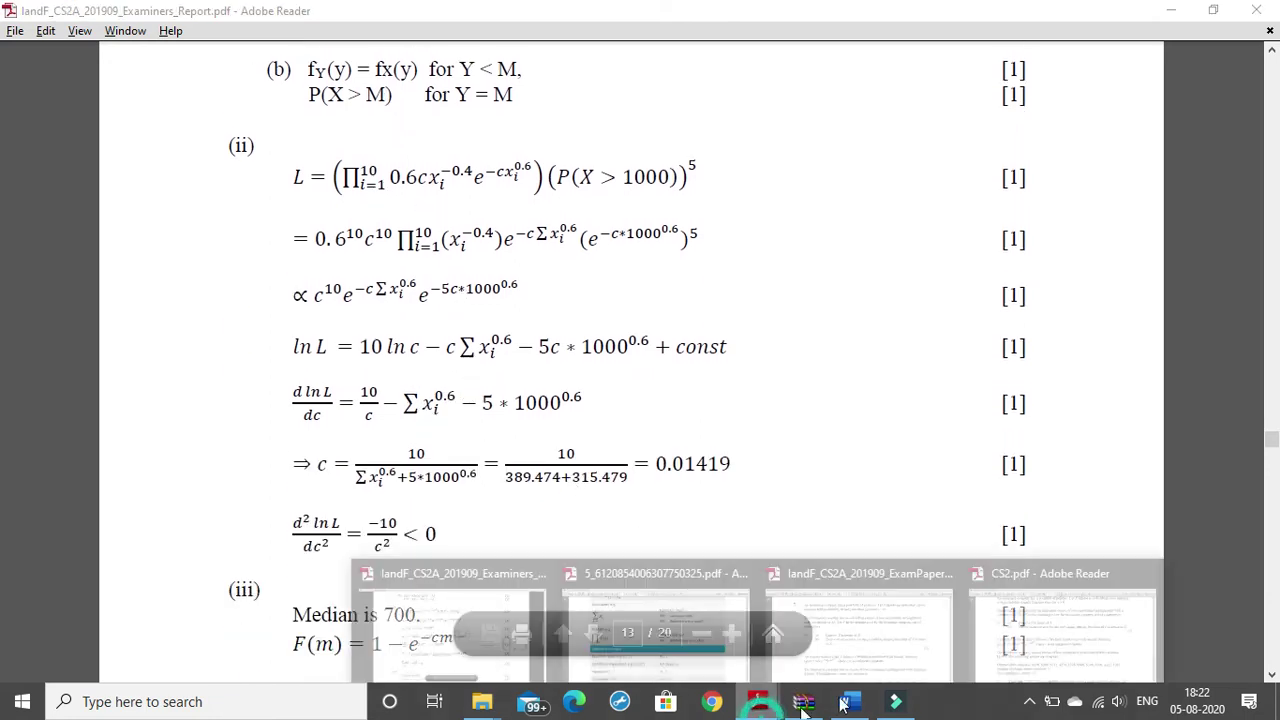
{"action": "left_click", "coordinate": [1027, 660]}
{"action": "scroll", "coordinate": [700, 367], "scroll_direction": "up", "scroll_amount": 3}
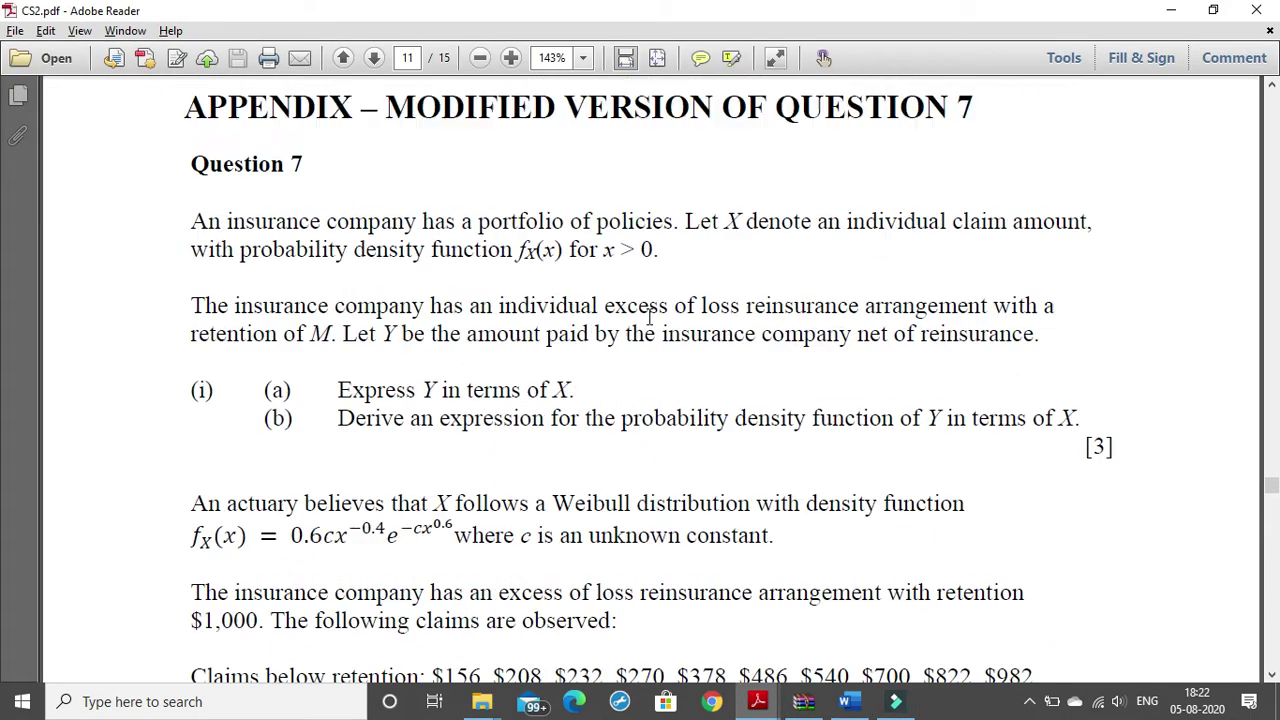
{"action": "scroll", "coordinate": [544, 321], "scroll_direction": "down", "scroll_amount": 2}
{"action": "scroll", "coordinate": [476, 343], "scroll_direction": "down", "scroll_amount": 2}
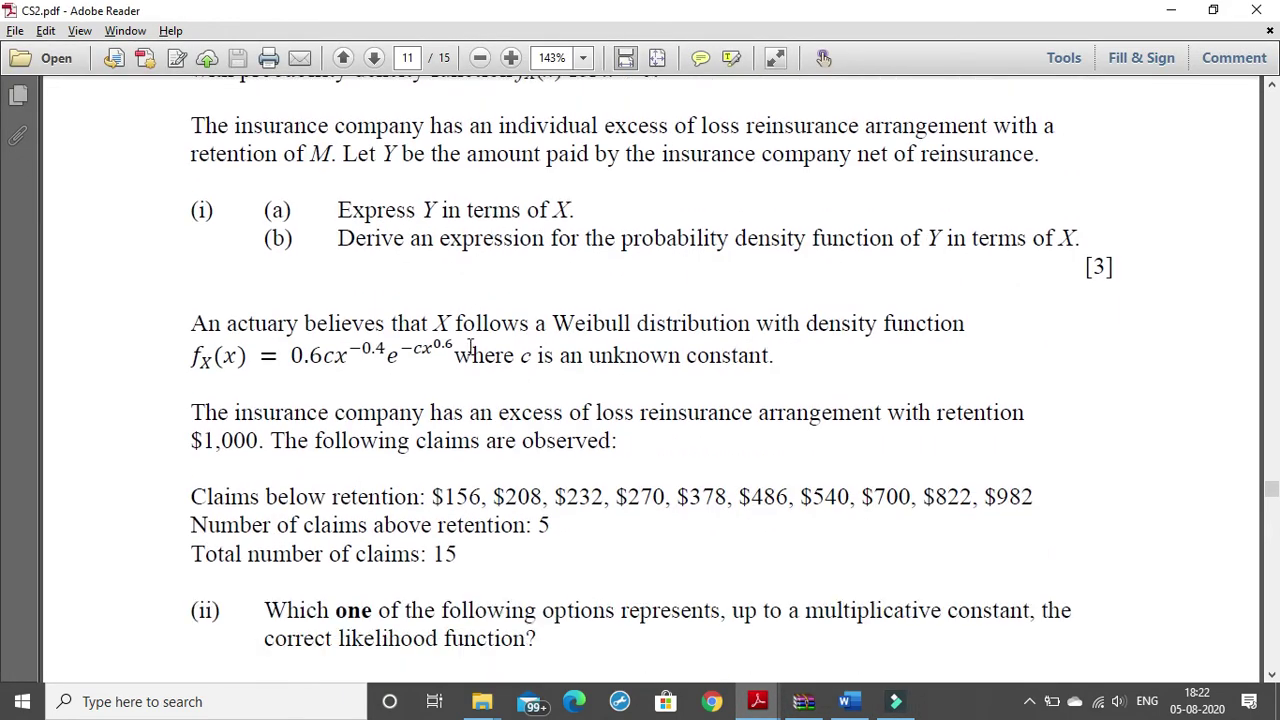
{"action": "scroll", "coordinate": [460, 345], "scroll_direction": "down", "scroll_amount": 1}
{"action": "scroll", "coordinate": [403, 405], "scroll_direction": "down", "scroll_amount": 2}
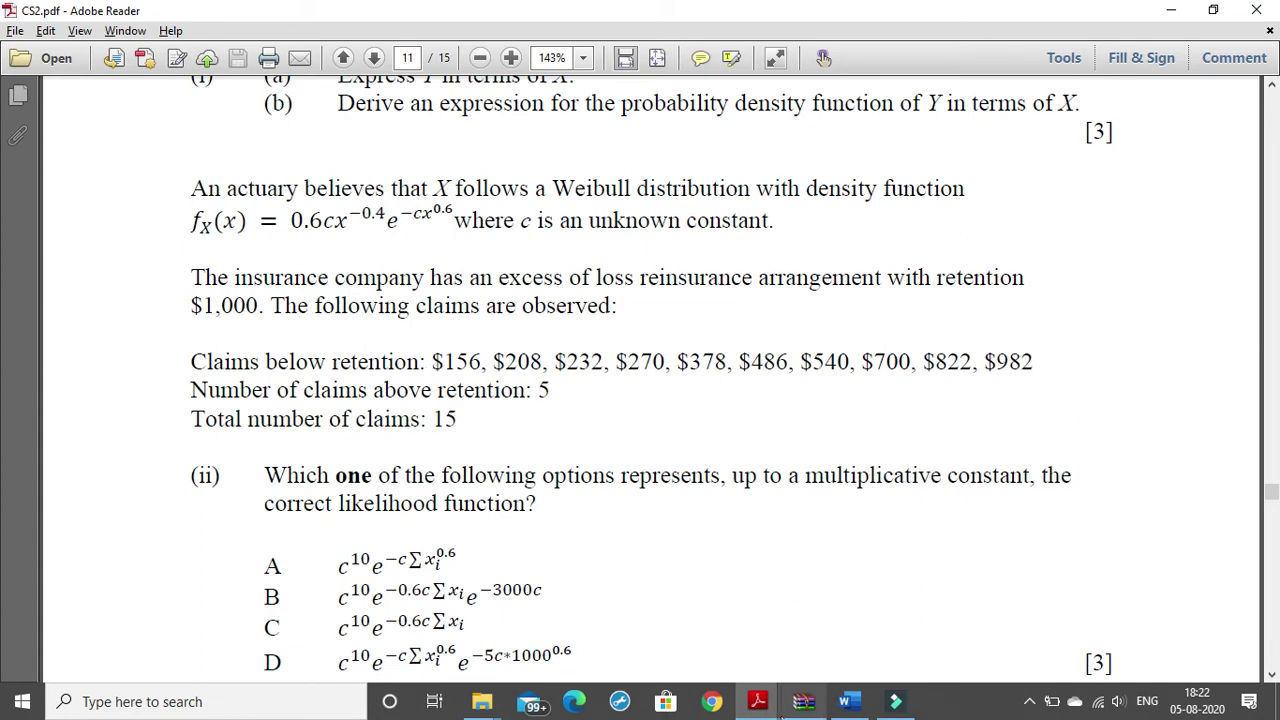
Step: Check the original exam paper, then return to CS2.pdf at part (ii)'s options A–D
{"action": "mouse_move", "coordinate": [757, 703]}
{"action": "left_click", "coordinate": [833, 661]}
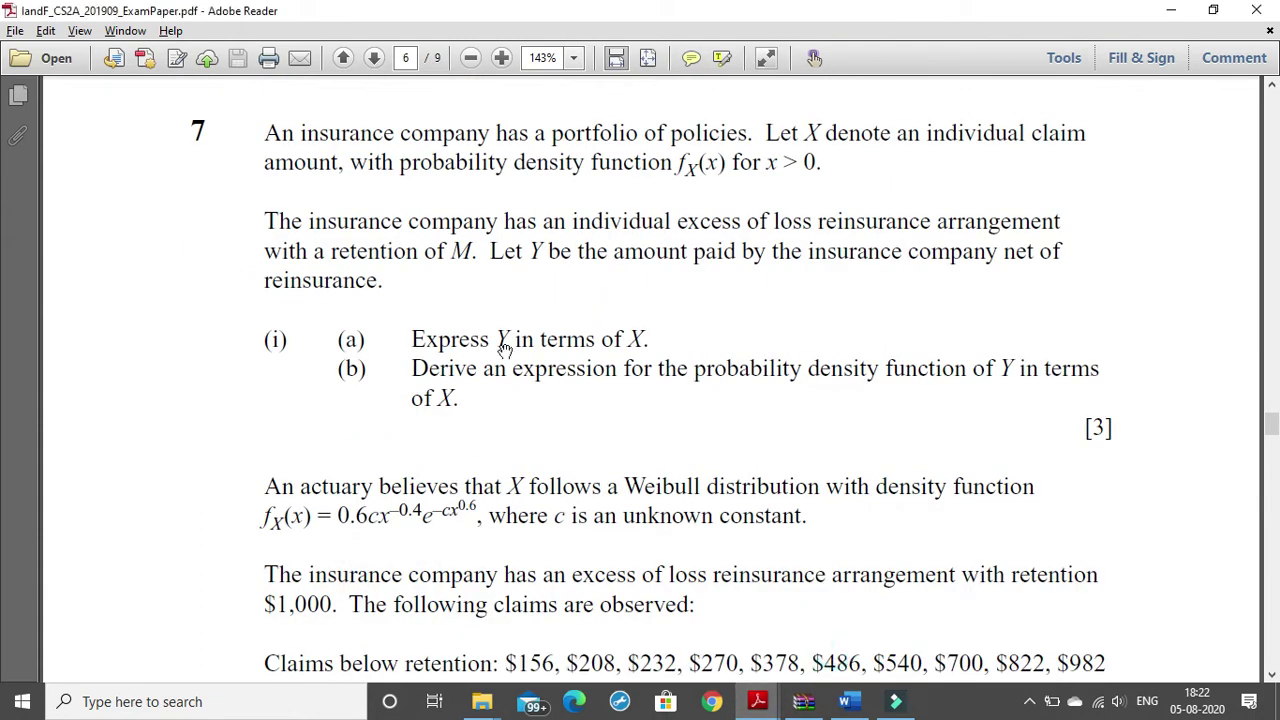
{"action": "scroll", "coordinate": [478, 400], "scroll_direction": "down", "scroll_amount": 1}
{"action": "scroll", "coordinate": [476, 399], "scroll_direction": "down", "scroll_amount": 2}
{"action": "scroll", "coordinate": [458, 324], "scroll_direction": "down", "scroll_amount": 2}
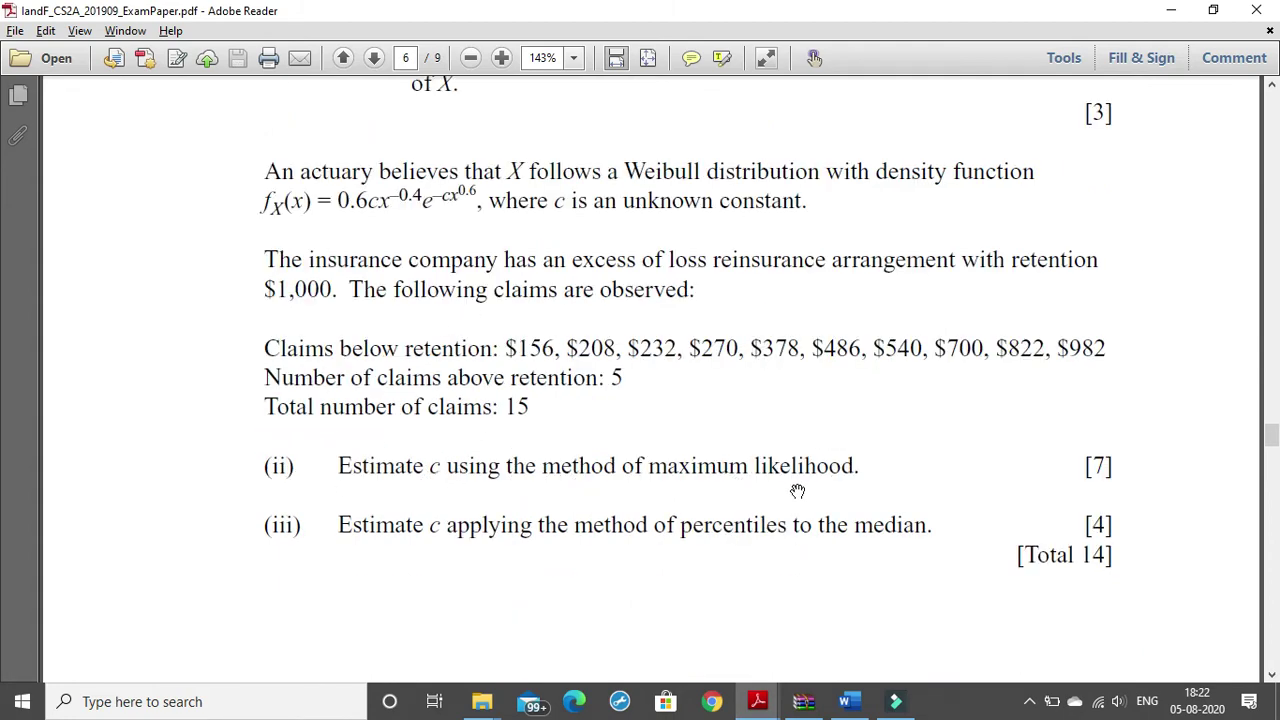
{"action": "scroll", "coordinate": [684, 440], "scroll_direction": "up", "scroll_amount": 1}
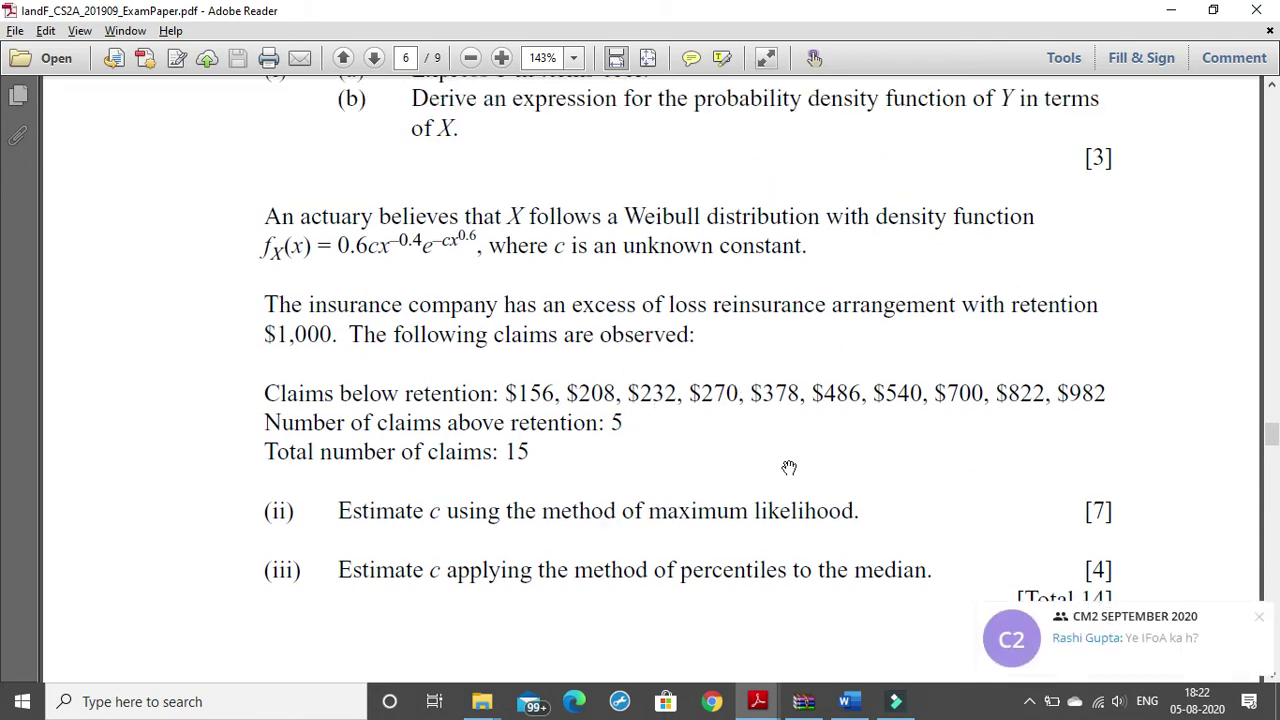
{"action": "mouse_move", "coordinate": [765, 704]}
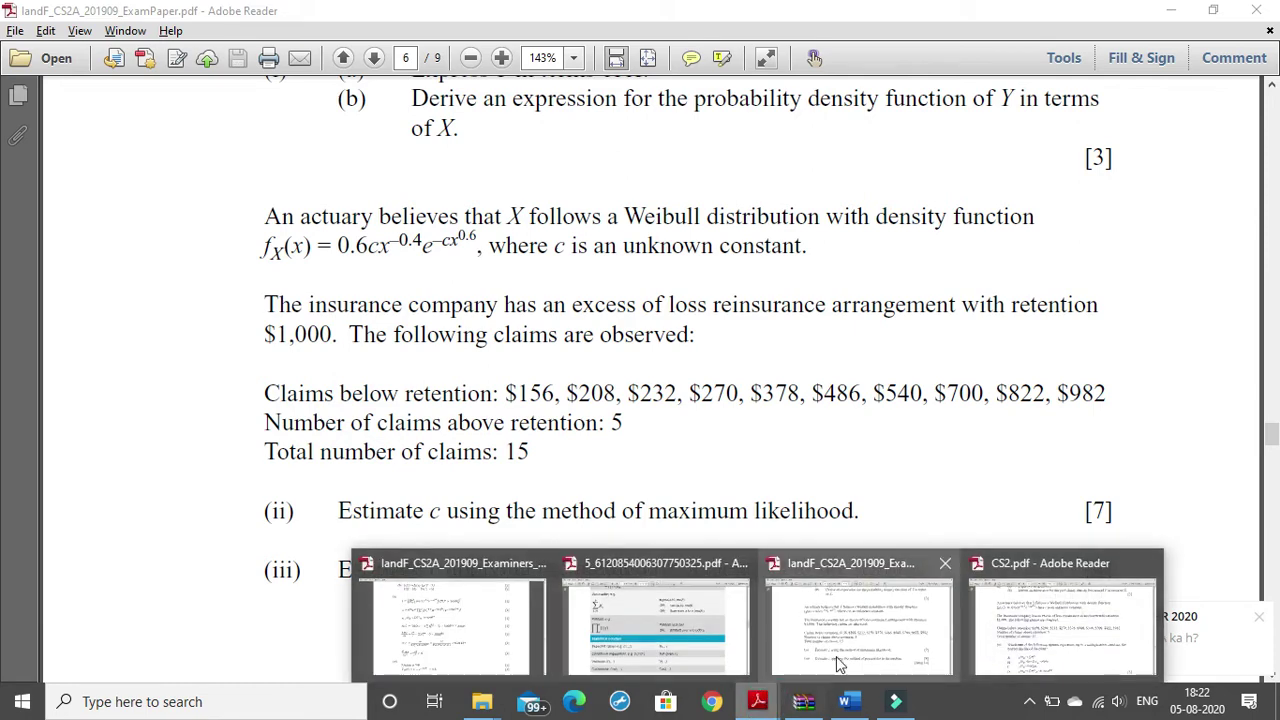
{"action": "left_click", "coordinate": [1076, 633]}
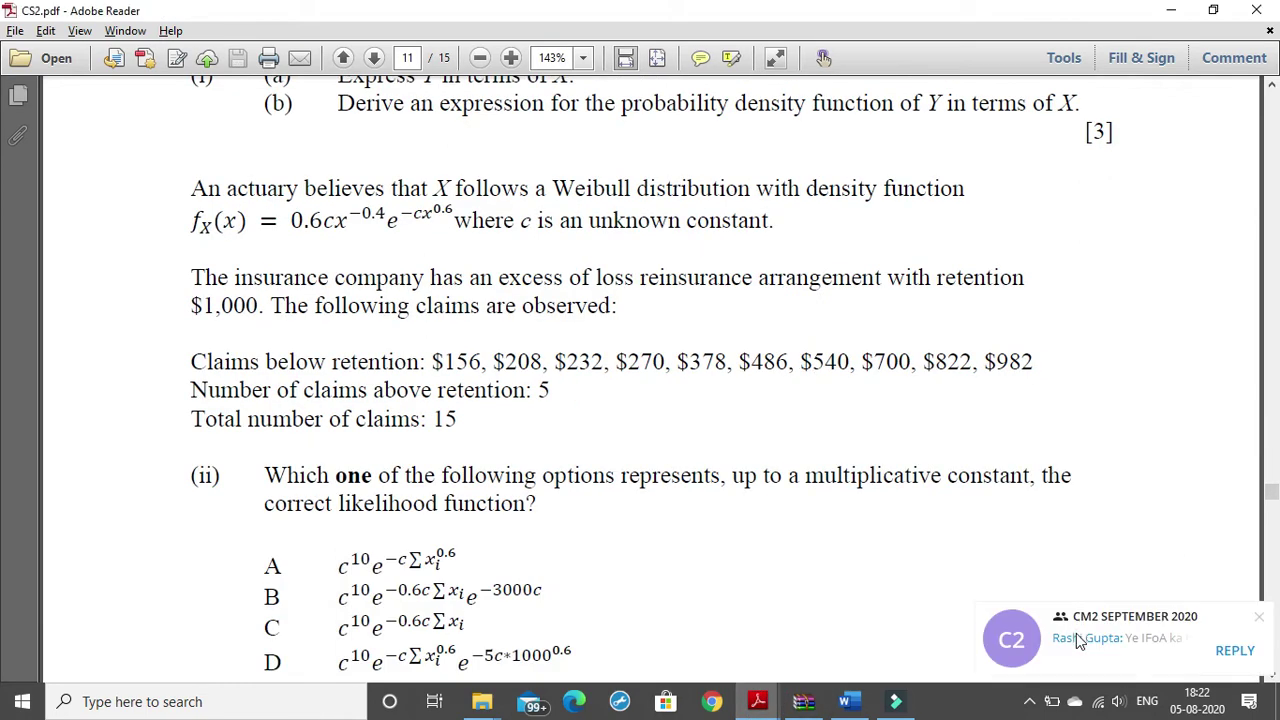
Step: Dismiss the chat notifications and scroll through page 11's parts (ii)–(iv)
{"action": "left_click", "coordinate": [1262, 618]}
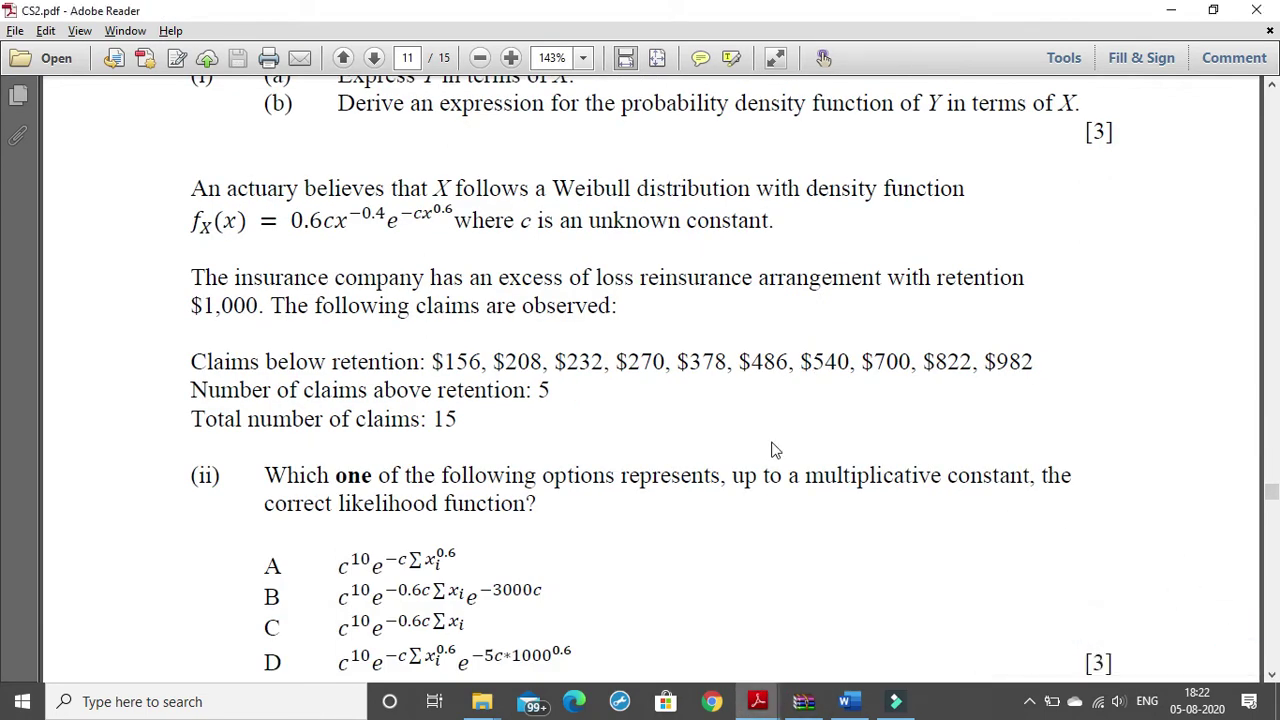
{"action": "scroll", "coordinate": [776, 446], "scroll_direction": "down", "scroll_amount": 2}
{"action": "scroll", "coordinate": [637, 449], "scroll_direction": "down", "scroll_amount": 5}
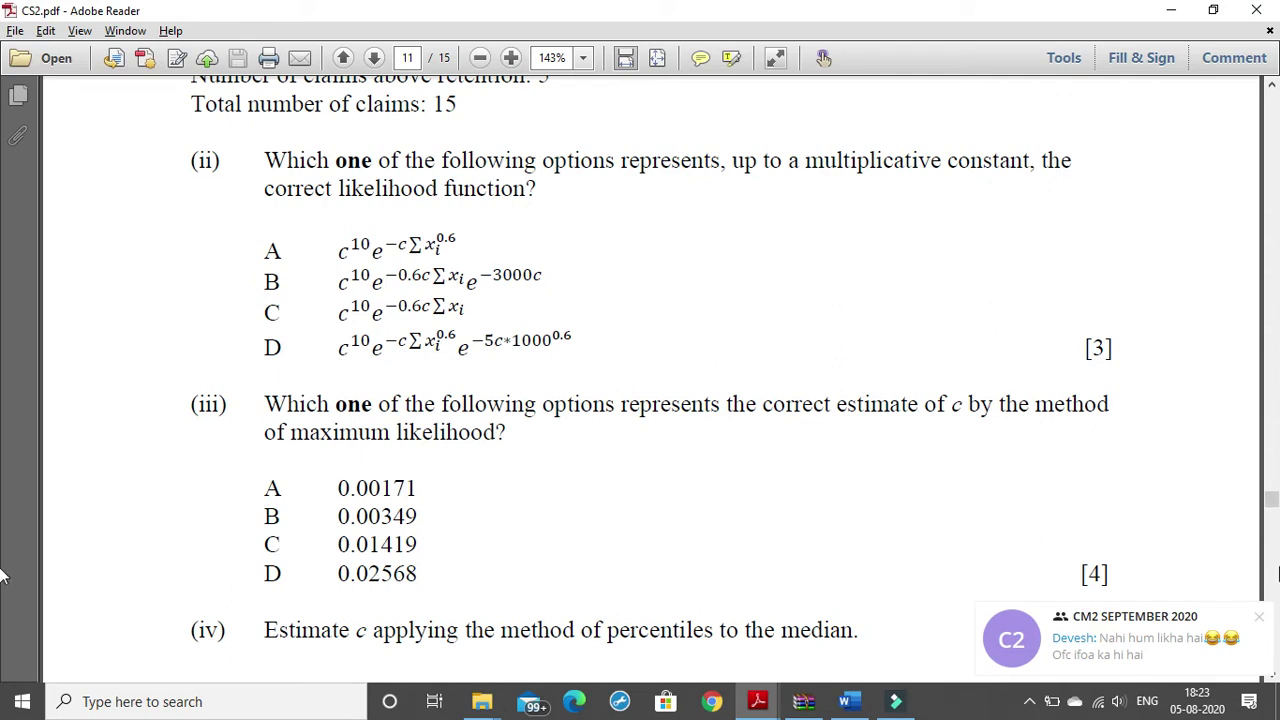
{"action": "left_click", "coordinate": [1259, 617]}
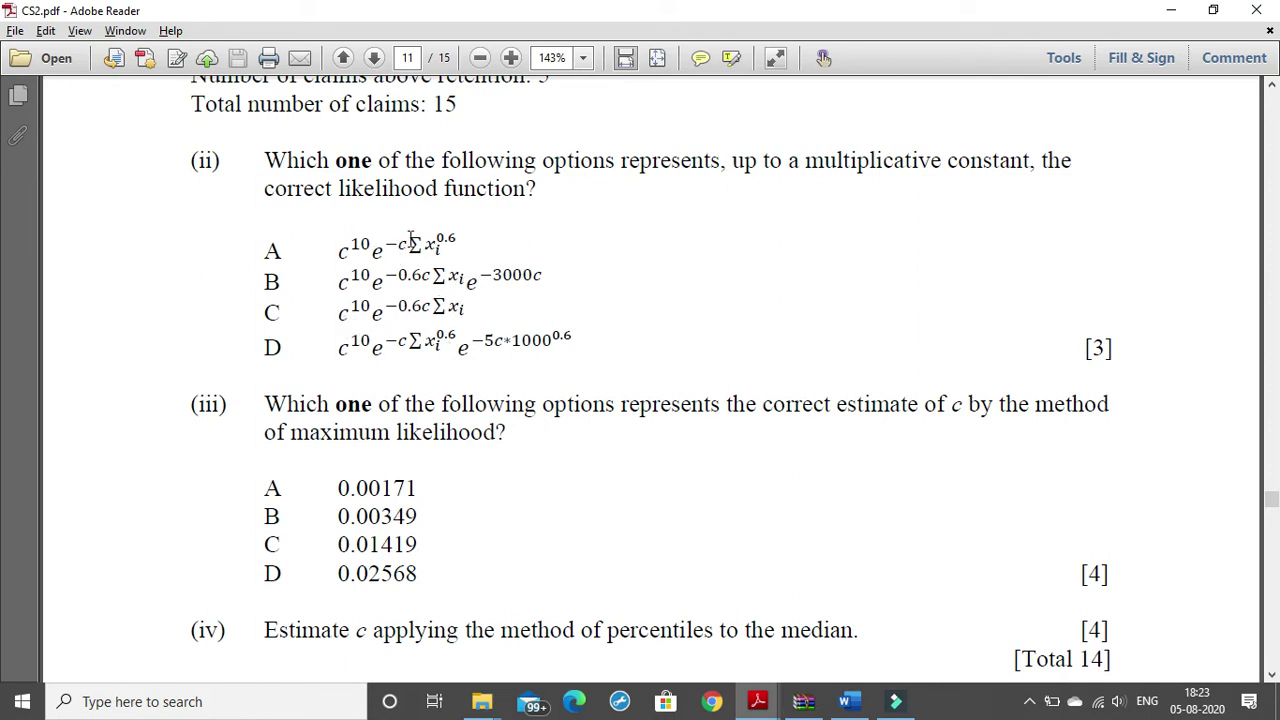
{"action": "scroll", "coordinate": [430, 318], "scroll_direction": "up", "scroll_amount": 1}
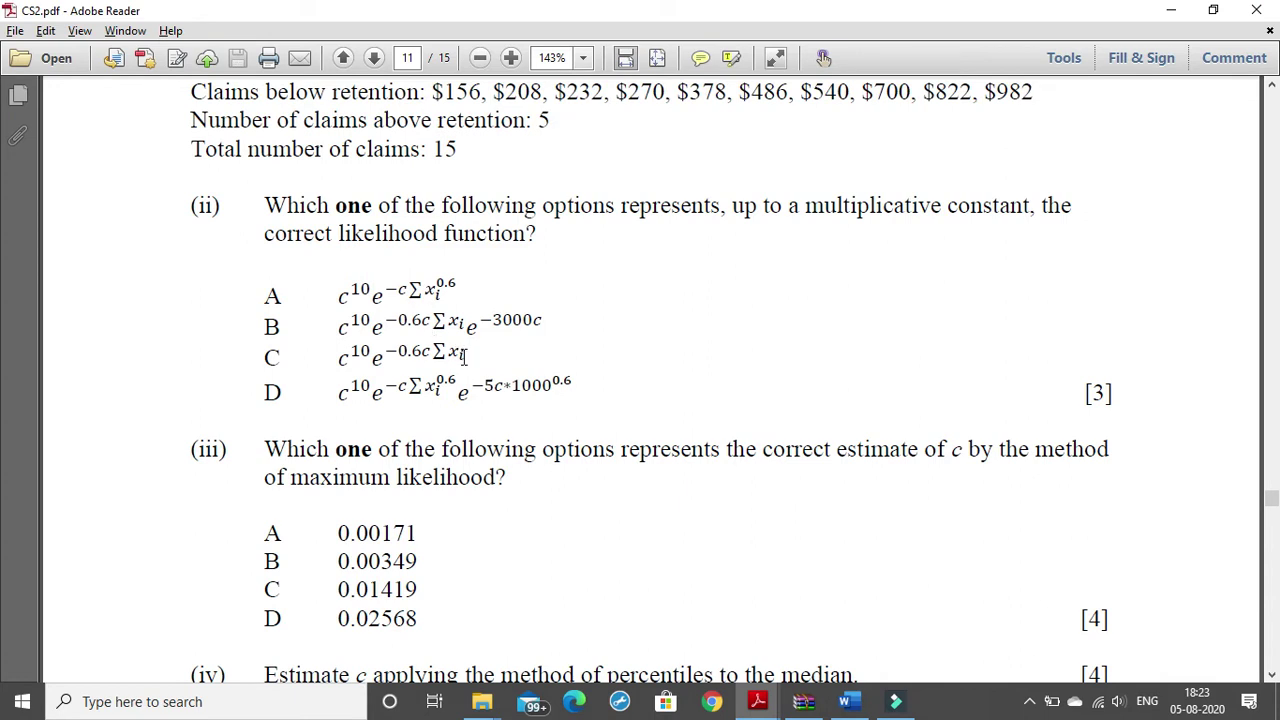
{"action": "scroll", "coordinate": [464, 355], "scroll_direction": "down", "scroll_amount": 2}
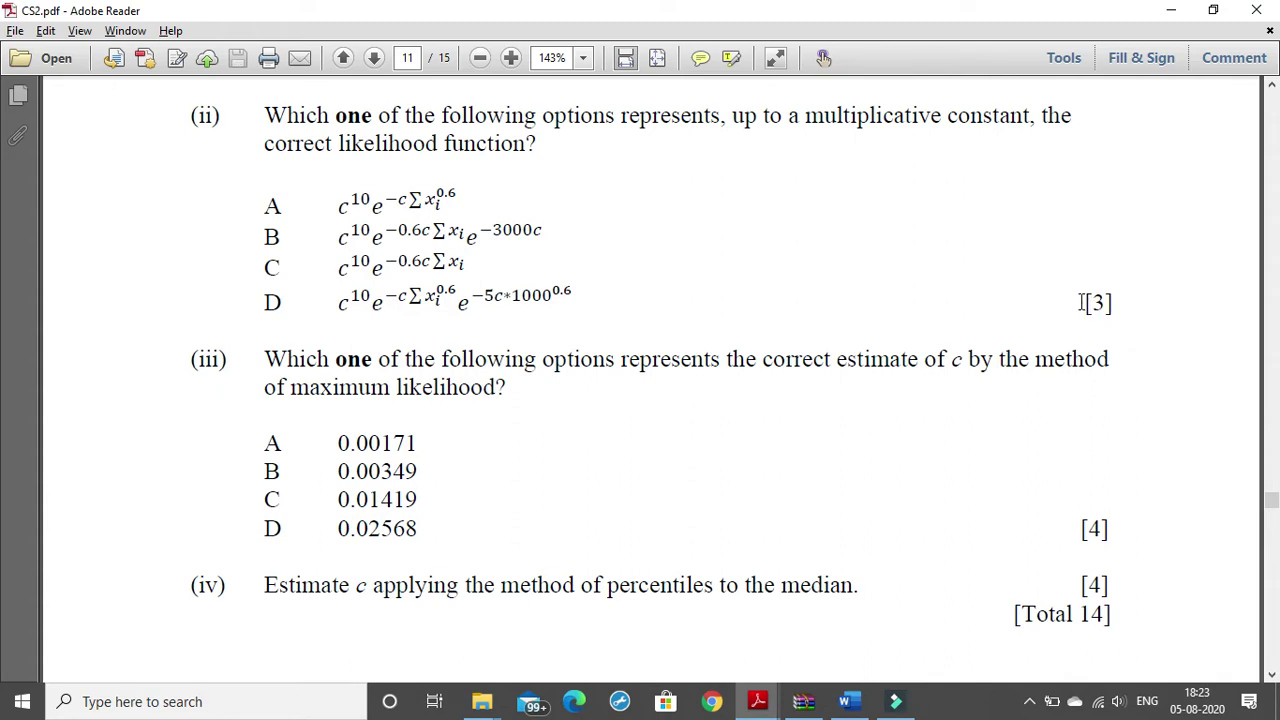
Step: Inspect option D's [3] mark and formula, then scroll down to page 12's solution notes
{"action": "left_click_drag", "start_coordinate": [1081, 302], "coordinate": [1122, 294]}
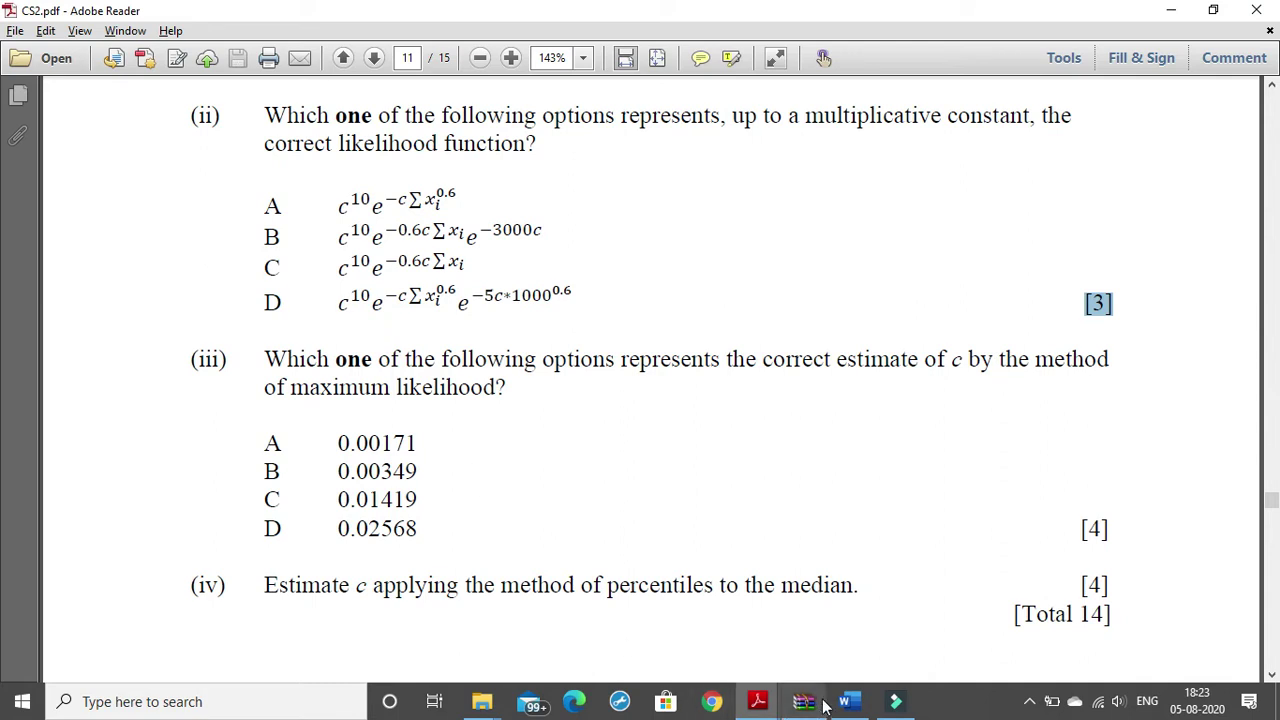
{"action": "mouse_move", "coordinate": [840, 700]}
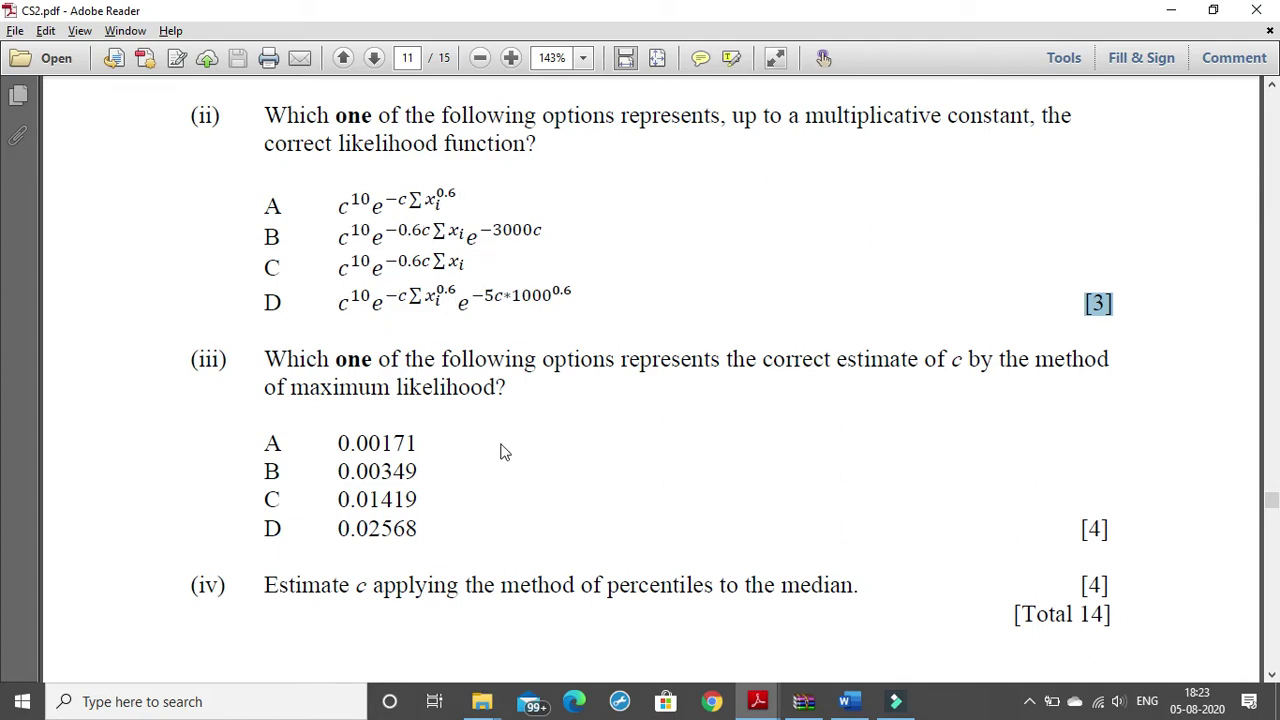
{"action": "left_click_drag", "start_coordinate": [346, 306], "coordinate": [594, 317]}
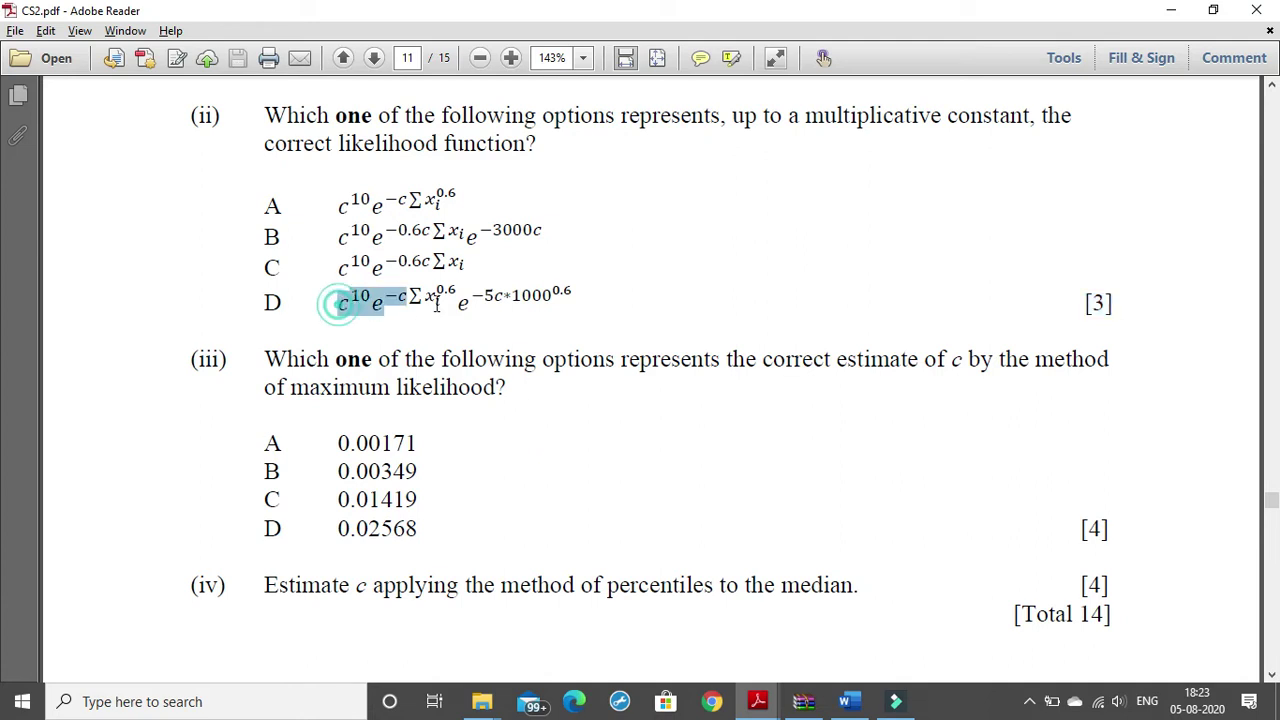
{"action": "left_click", "coordinate": [612, 318]}
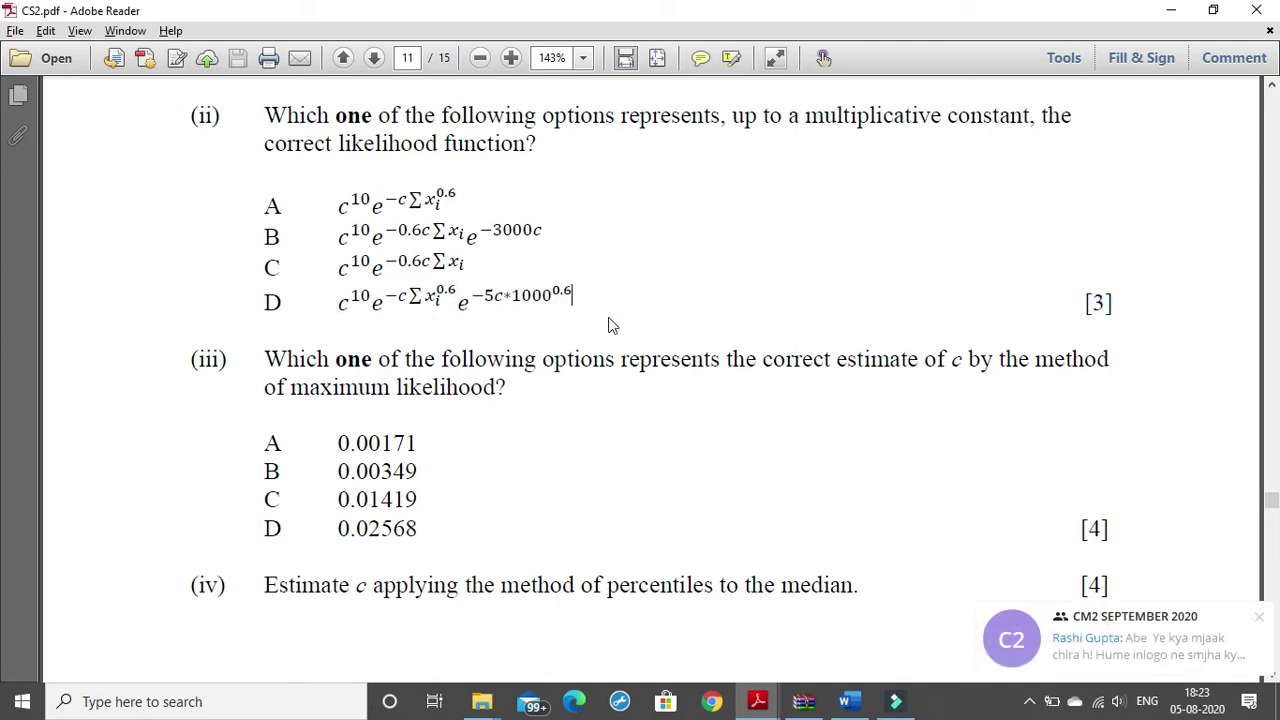
{"action": "left_click", "coordinate": [1262, 617]}
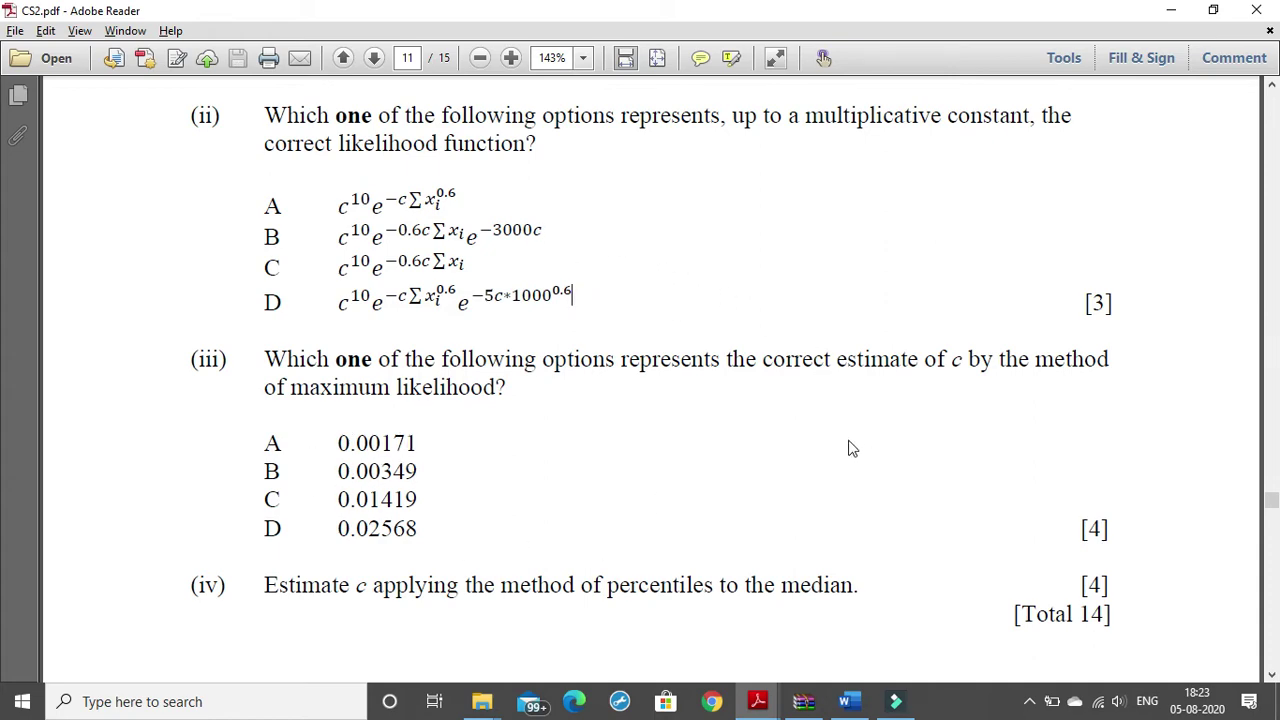
{"action": "scroll", "coordinate": [849, 446], "scroll_direction": "down", "scroll_amount": 5}
{"action": "scroll", "coordinate": [780, 426], "scroll_direction": "down", "scroll_amount": 5}
{"action": "scroll", "coordinate": [780, 426], "scroll_direction": "down", "scroll_amount": 10}
Step: Scroll back up to compare the option B and C likelihood formulas
{"action": "scroll", "coordinate": [780, 426], "scroll_direction": "down", "scroll_amount": 1}
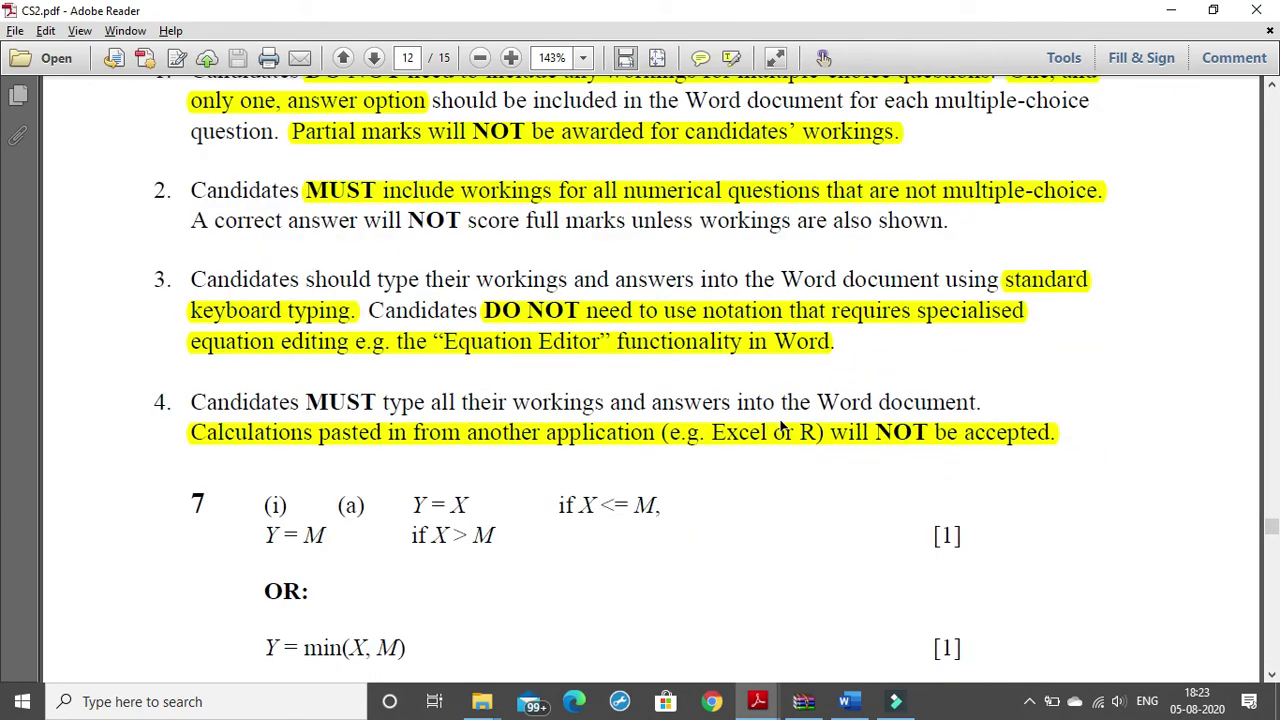
{"action": "scroll", "coordinate": [780, 426], "scroll_direction": "down", "scroll_amount": 1}
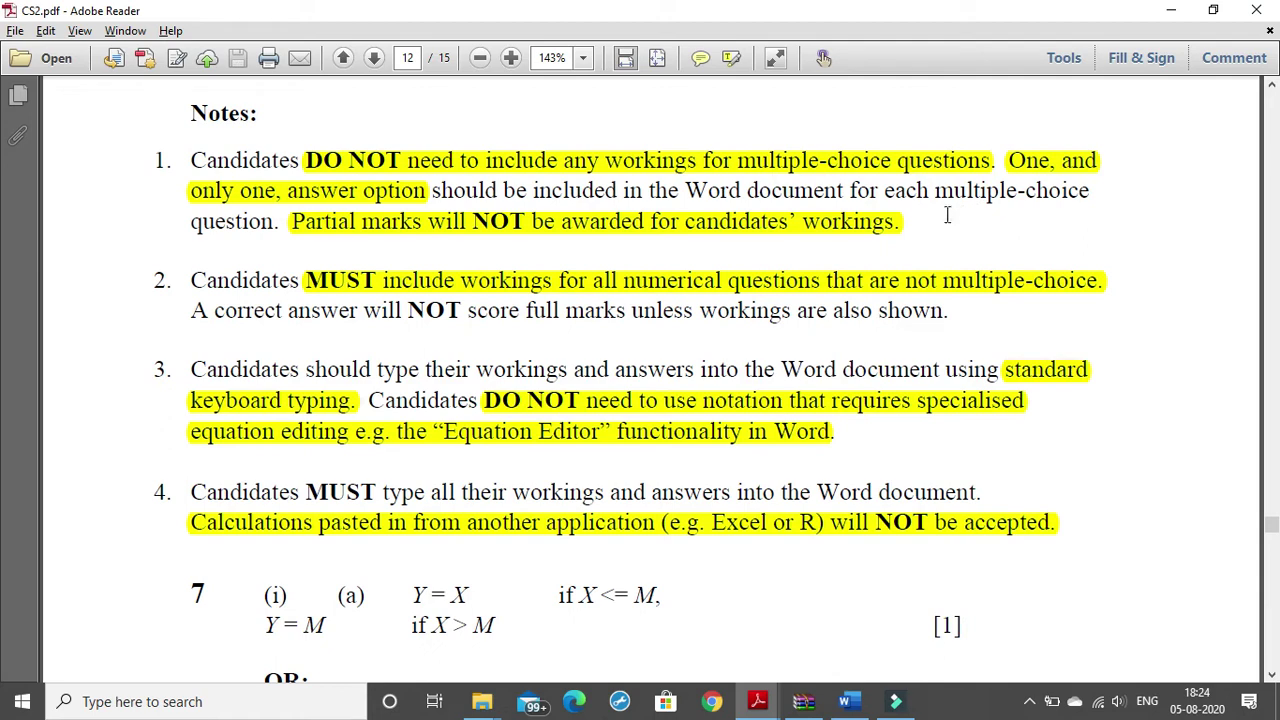
{"action": "scroll", "coordinate": [675, 176], "scroll_direction": "up", "scroll_amount": 3}
{"action": "scroll", "coordinate": [673, 175], "scroll_direction": "up", "scroll_amount": 3}
{"action": "scroll", "coordinate": [657, 177], "scroll_direction": "up", "scroll_amount": 6}
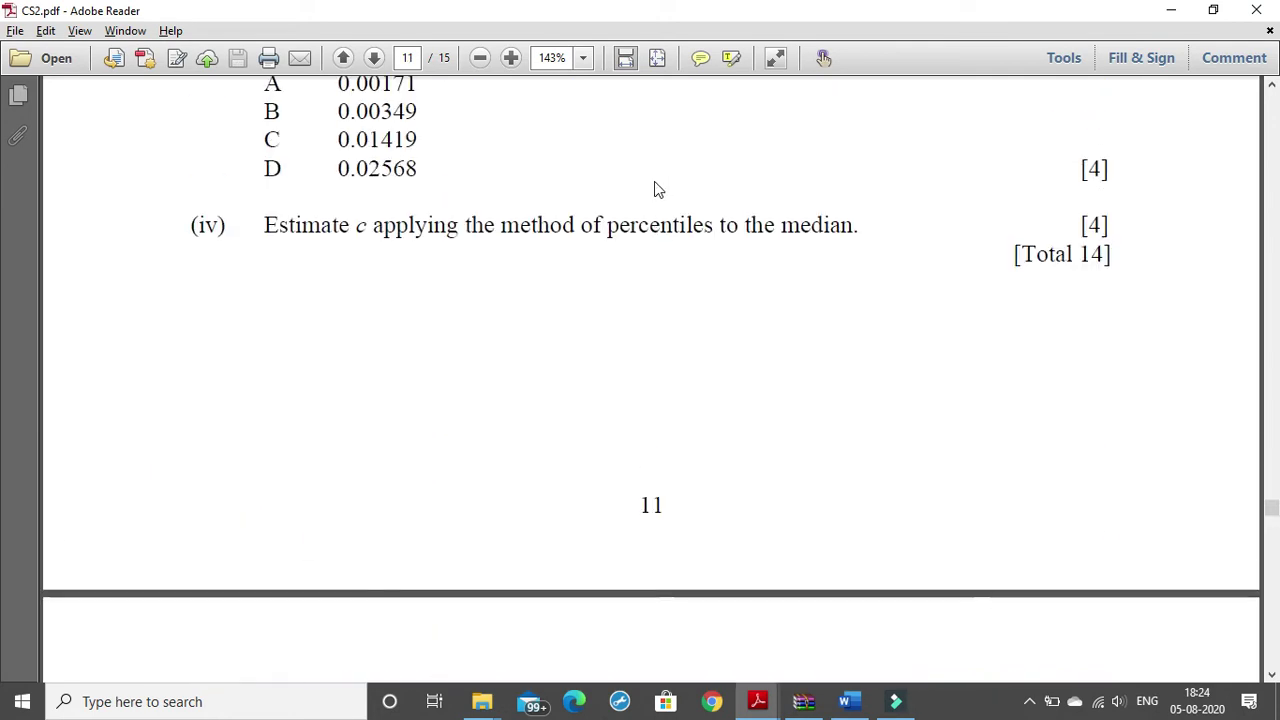
{"action": "scroll", "coordinate": [657, 177], "scroll_direction": "up", "scroll_amount": 4}
{"action": "scroll", "coordinate": [657, 177], "scroll_direction": "up", "scroll_amount": 2}
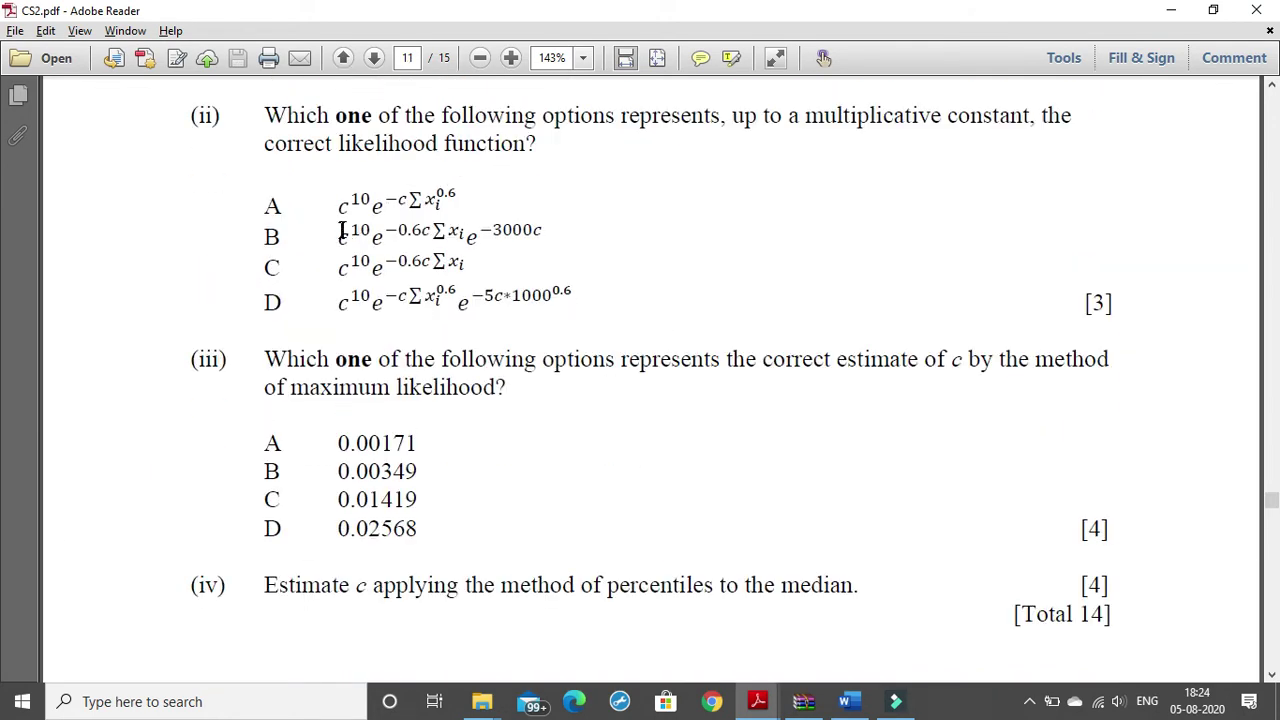
{"action": "left_click_drag", "start_coordinate": [338, 232], "coordinate": [348, 300]}
{"action": "left_click", "coordinate": [348, 300]}
Step: Scroll down from page 11 to page 12's Question 7 notes
{"action": "scroll", "coordinate": [374, 215], "scroll_direction": "down", "scroll_amount": 3}
{"action": "scroll", "coordinate": [414, 214], "scroll_direction": "down", "scroll_amount": 3}
{"action": "scroll", "coordinate": [514, 214], "scroll_direction": "down", "scroll_amount": 5}
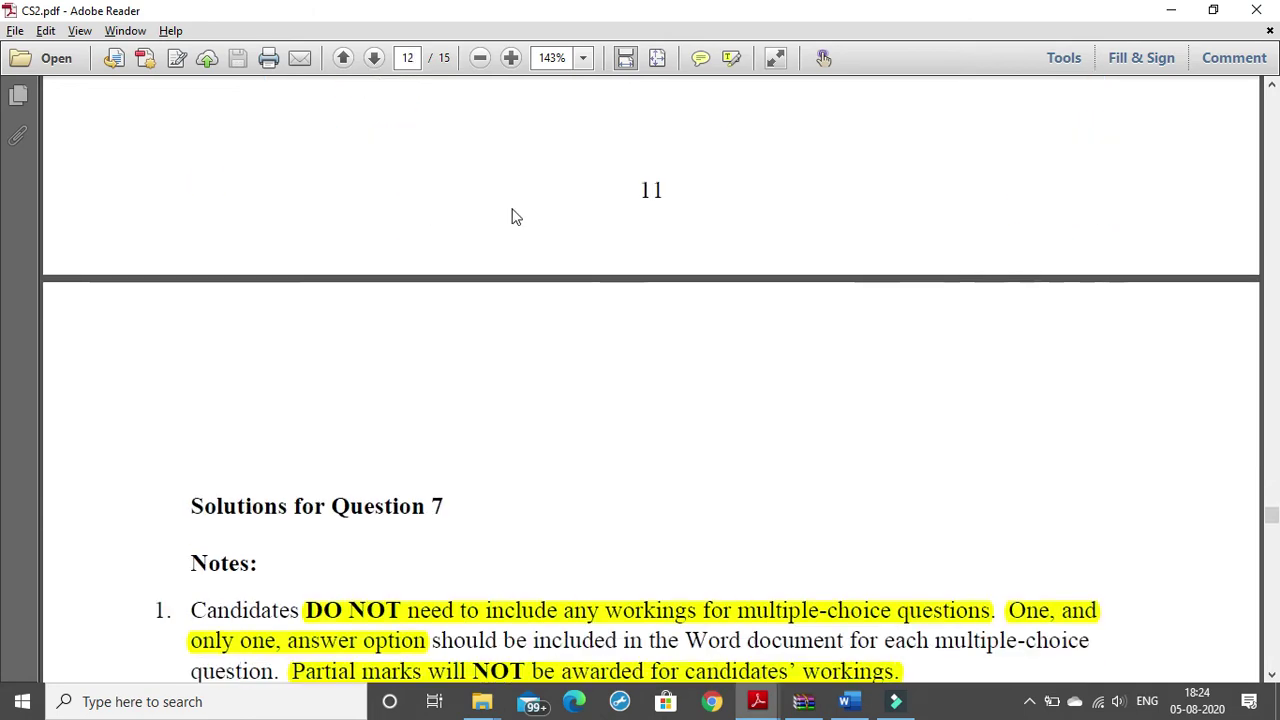
{"action": "scroll", "coordinate": [883, 351], "scroll_direction": "down", "scroll_amount": 3}
{"action": "scroll", "coordinate": [632, 290], "scroll_direction": "down", "scroll_amount": 2}
{"action": "scroll", "coordinate": [510, 285], "scroll_direction": "down", "scroll_amount": 2}
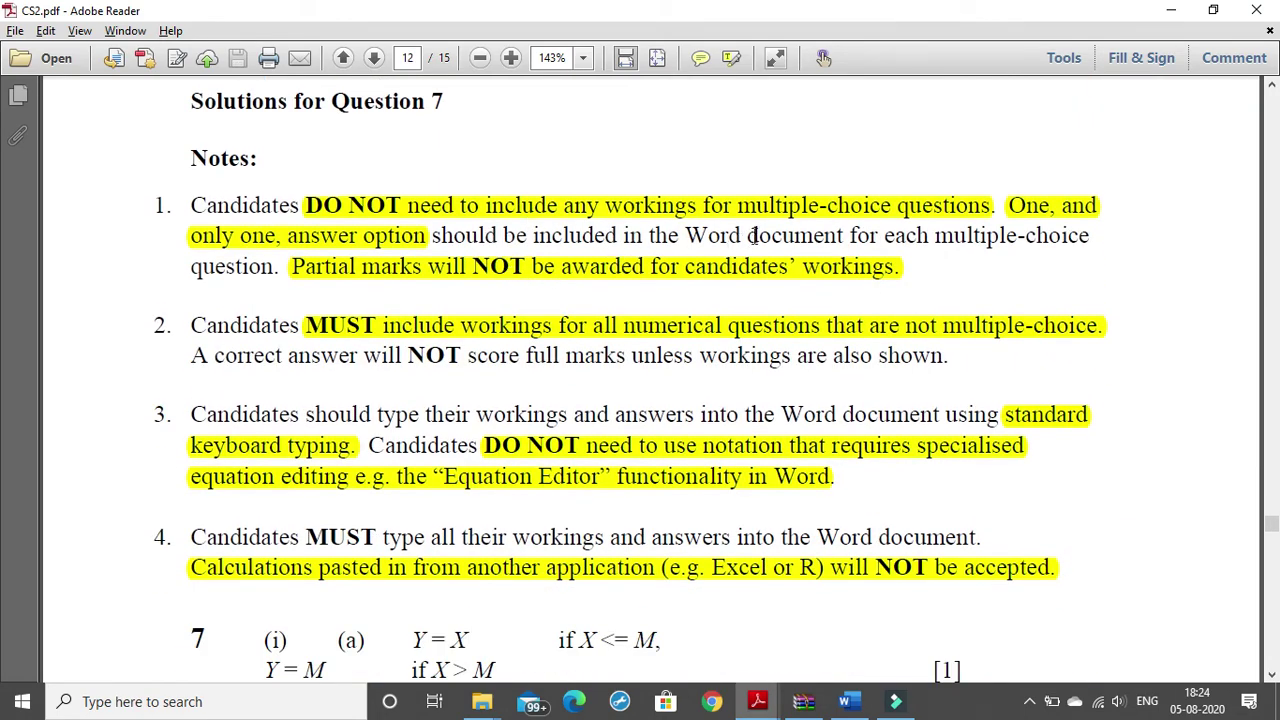
{"action": "scroll", "coordinate": [560, 240], "scroll_direction": "down", "scroll_amount": 1}
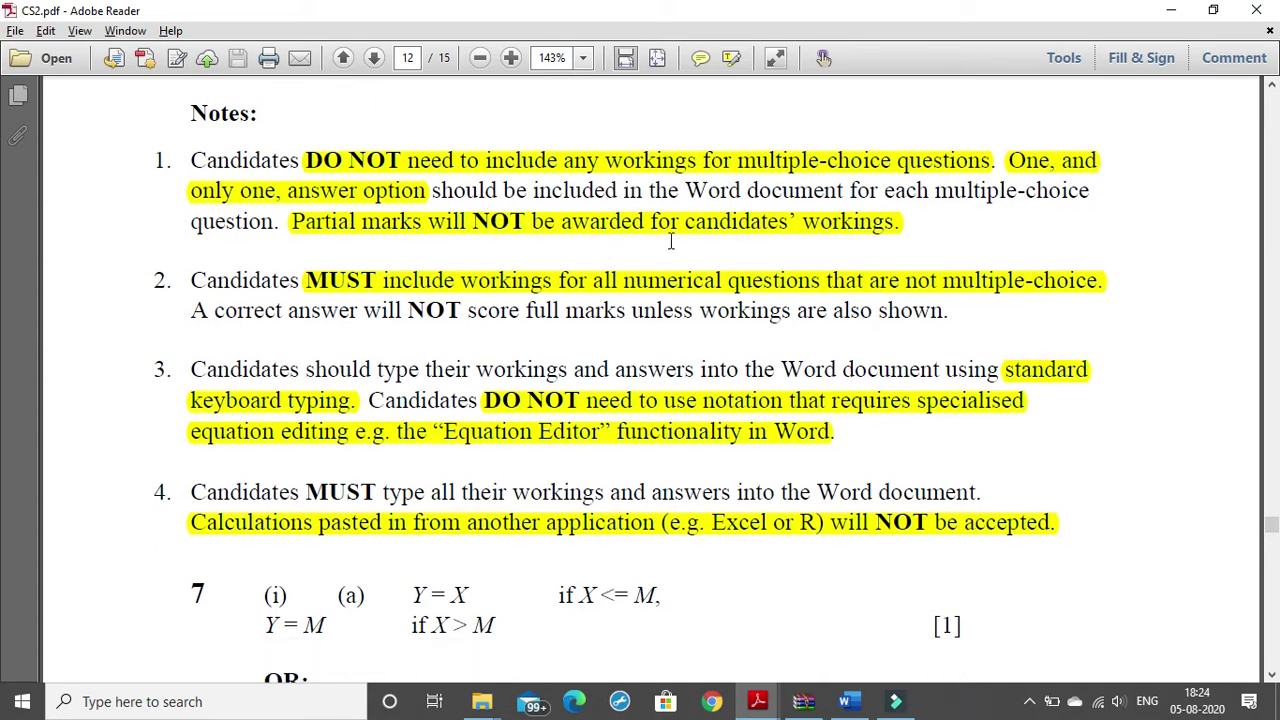
{"action": "scroll", "coordinate": [762, 252], "scroll_direction": "down", "scroll_amount": 1}
{"action": "scroll", "coordinate": [765, 252], "scroll_direction": "up", "scroll_amount": 1}
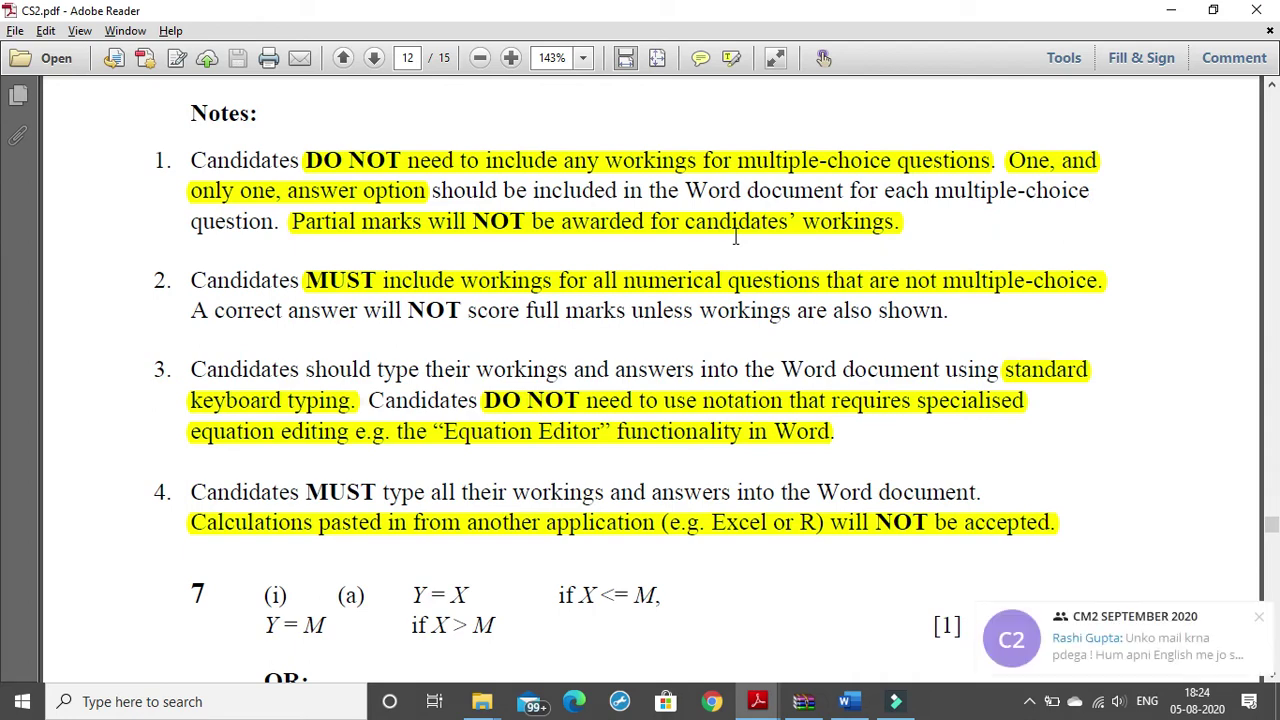
Step: Dismiss the chat notifications and check the screen recorder's status
{"action": "left_click", "coordinate": [1258, 618]}
{"action": "left_click", "coordinate": [1029, 701]}
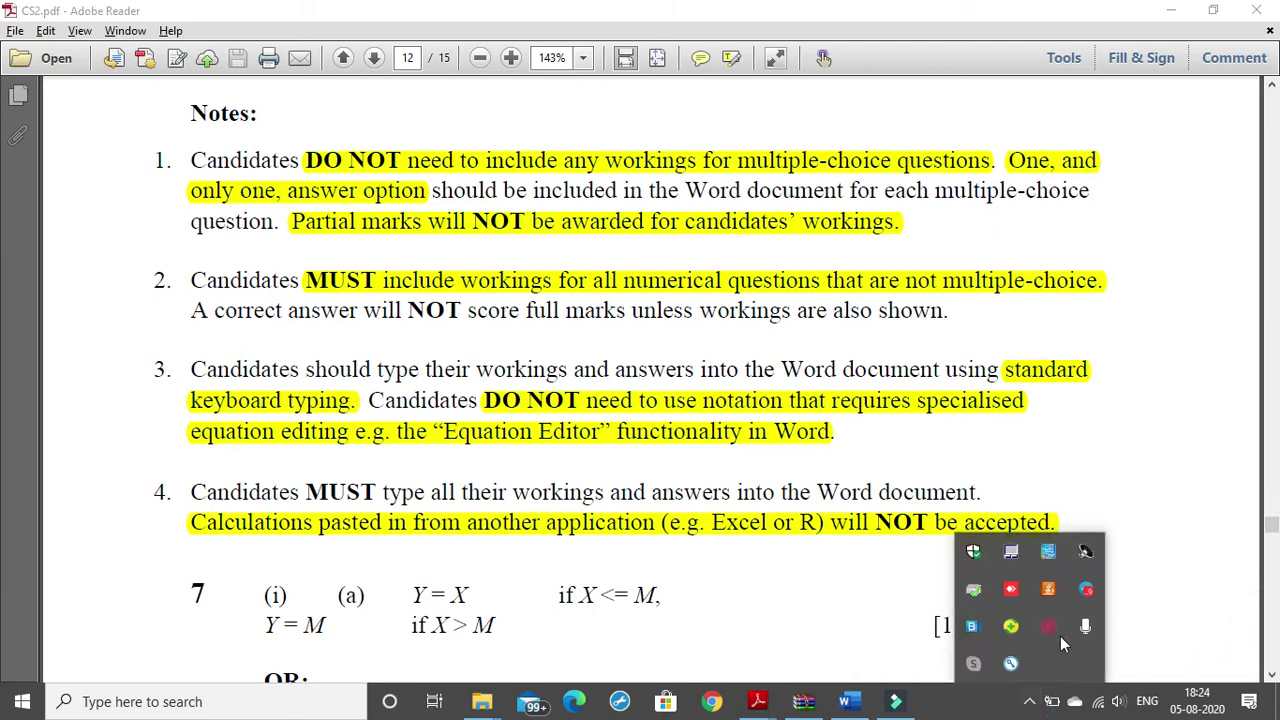
{"action": "left_click", "coordinate": [1052, 634]}
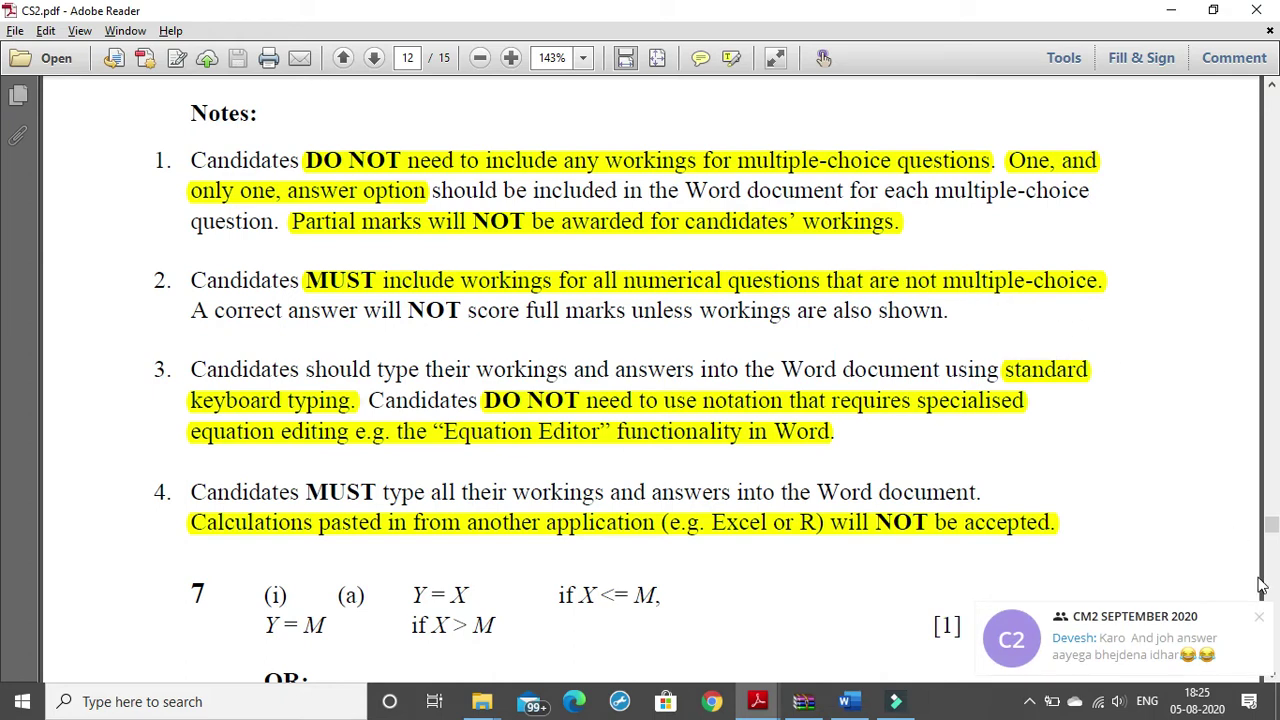
{"action": "left_click", "coordinate": [1262, 616]}
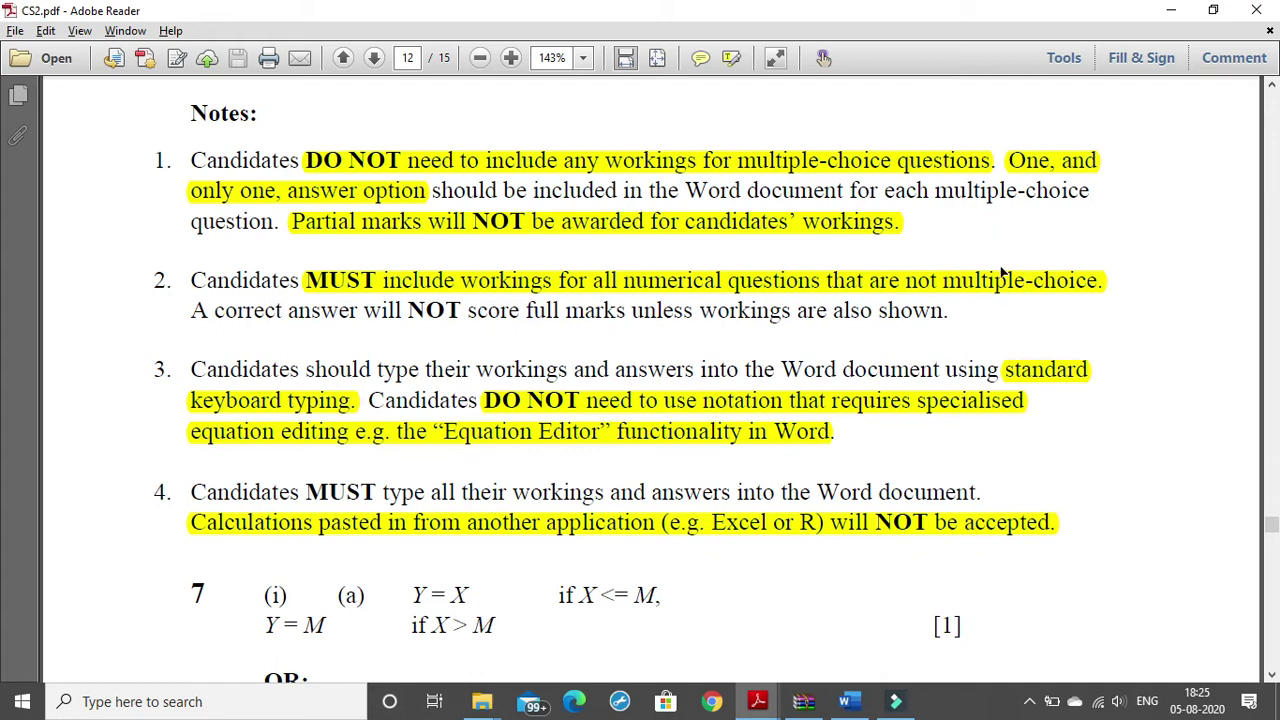
Step: Read page 12's highlighted candidate instructions, including the ban on pasted Excel or R calculations
{"action": "scroll", "coordinate": [800, 300], "scroll_direction": "down", "scroll_amount": 2}
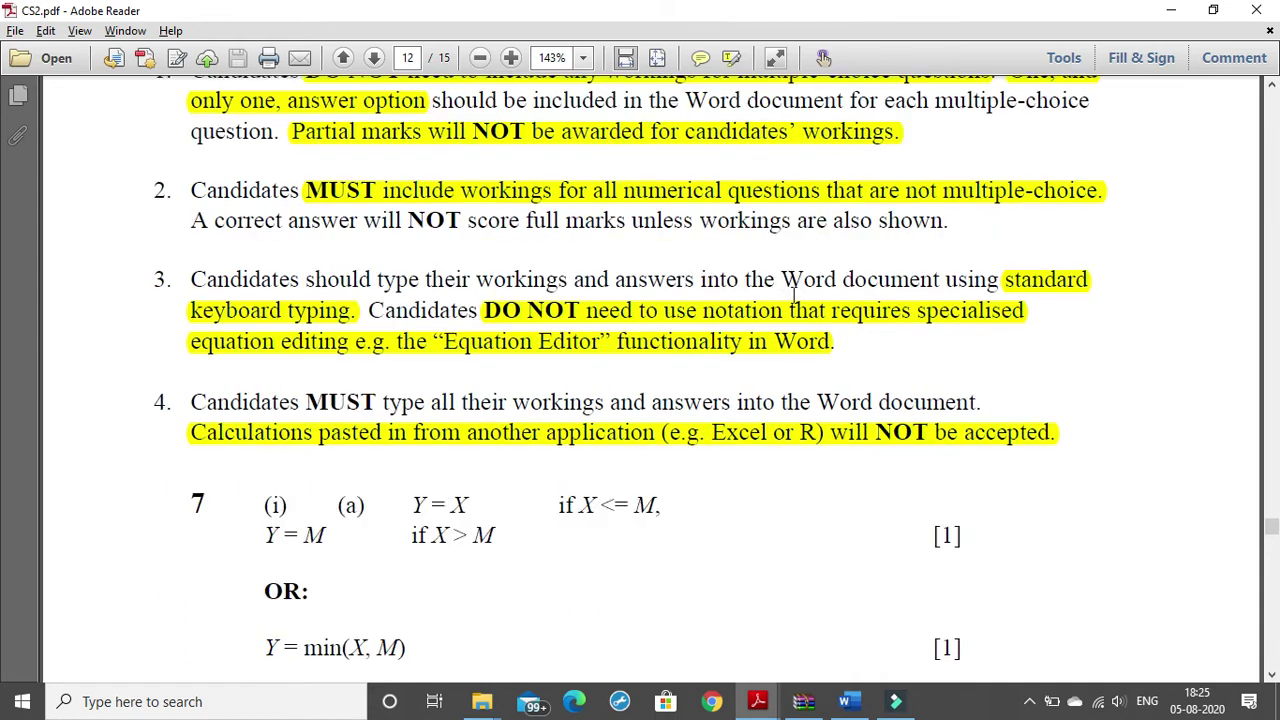
{"action": "scroll", "coordinate": [796, 300], "scroll_direction": "down", "scroll_amount": 1}
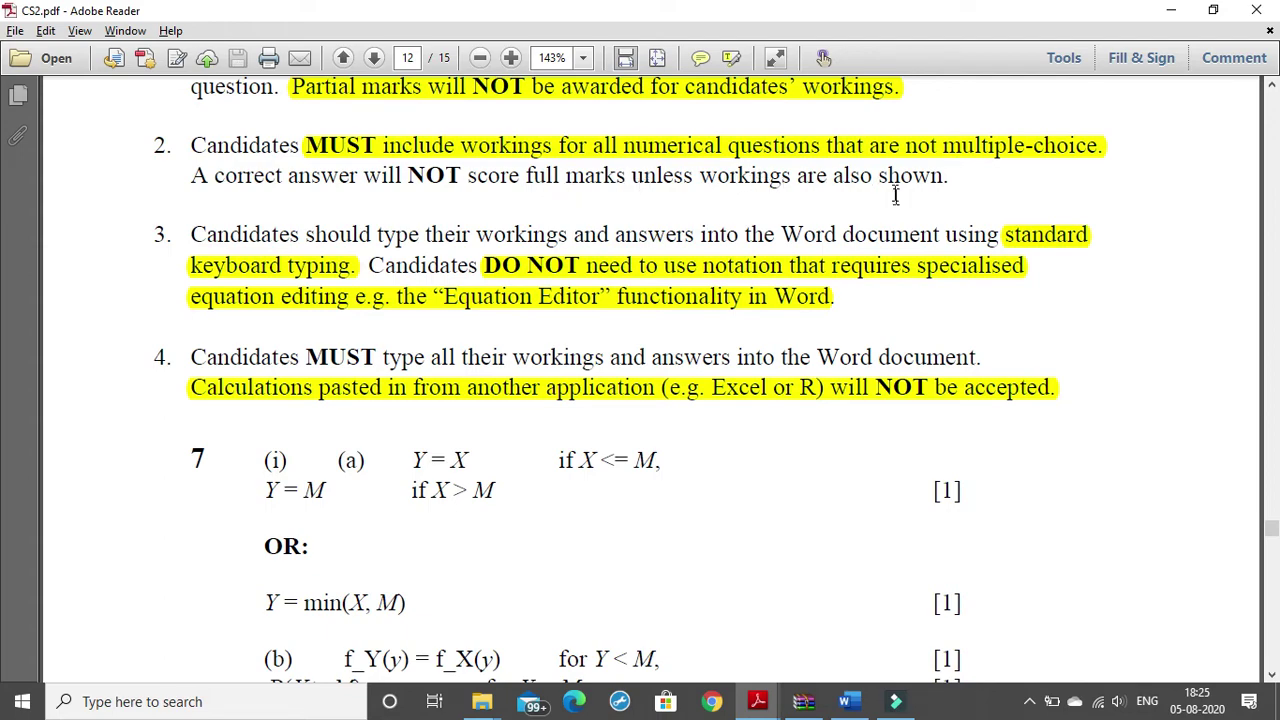
{"action": "scroll", "coordinate": [917, 197], "scroll_direction": "up", "scroll_amount": 3}
{"action": "scroll", "coordinate": [915, 190], "scroll_direction": "up", "scroll_amount": 5}
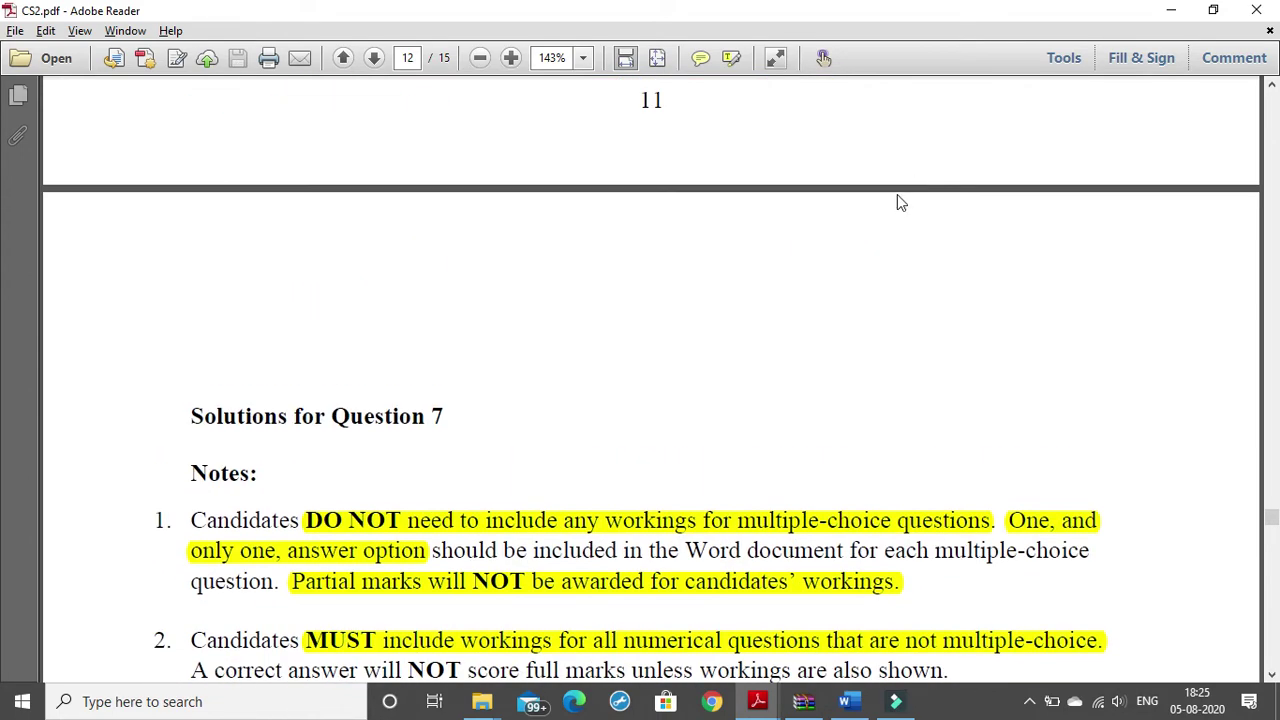
{"action": "scroll", "coordinate": [897, 194], "scroll_direction": "up", "scroll_amount": 3}
{"action": "scroll", "coordinate": [896, 198], "scroll_direction": "down", "scroll_amount": 5}
{"action": "scroll", "coordinate": [897, 205], "scroll_direction": "down", "scroll_amount": 3}
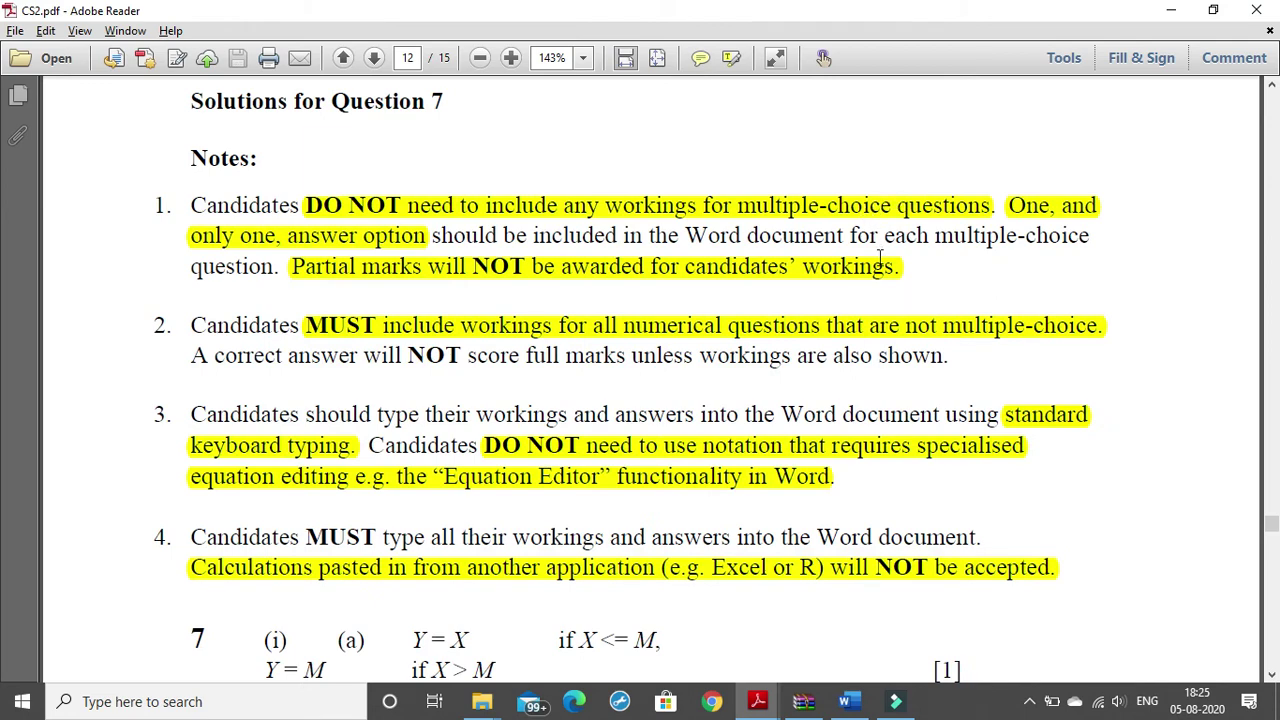
{"action": "scroll", "coordinate": [748, 345], "scroll_direction": "down", "scroll_amount": 2}
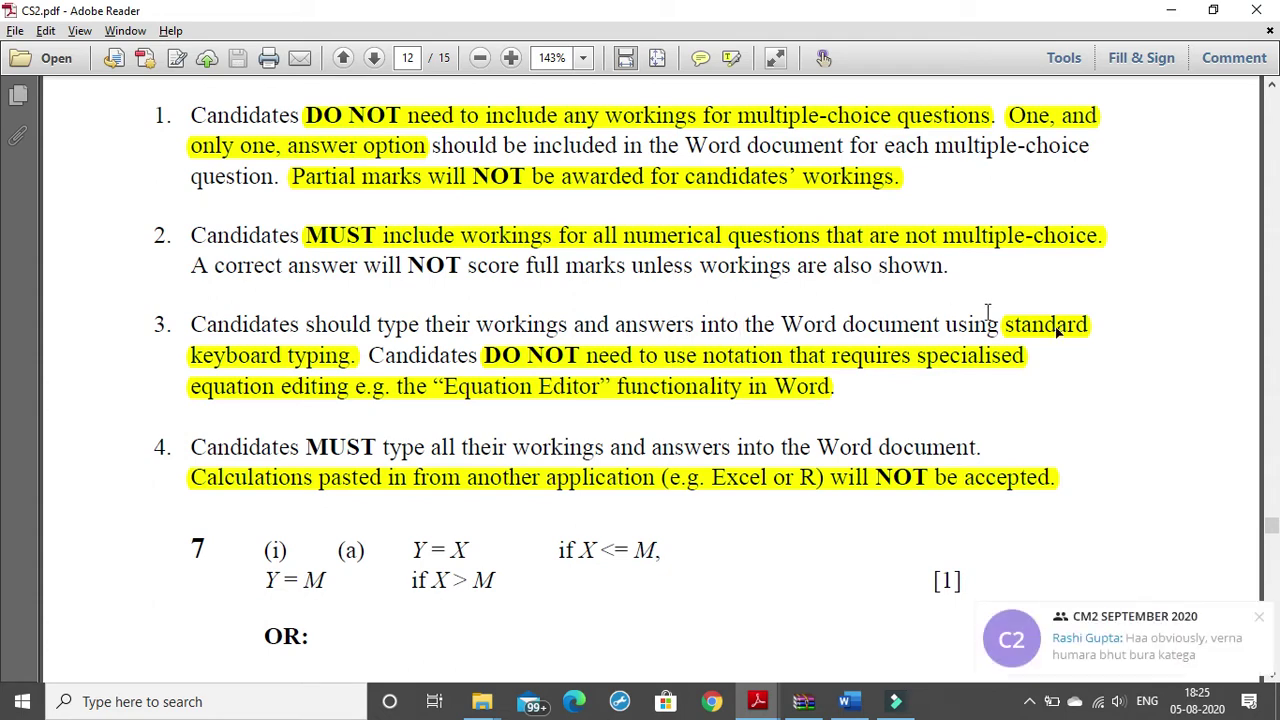
{"action": "left_click", "coordinate": [1259, 616]}
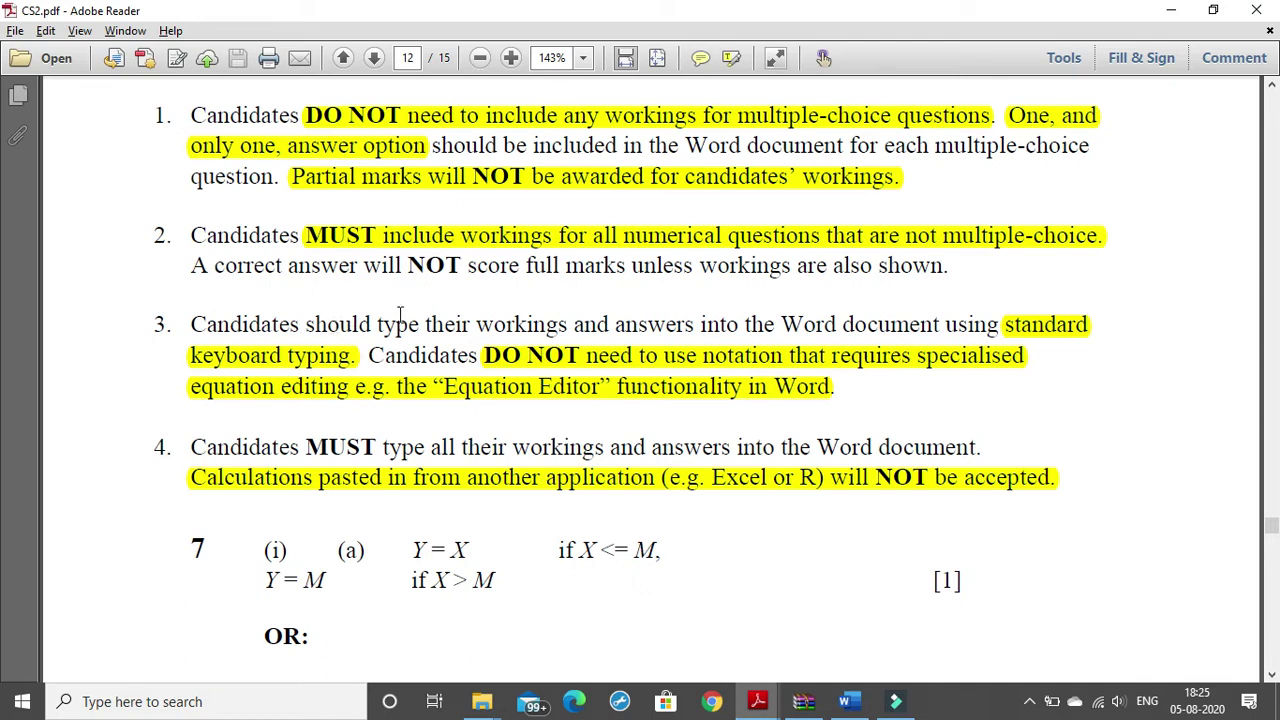
{"action": "scroll", "coordinate": [532, 325], "scroll_direction": "down", "scroll_amount": 1}
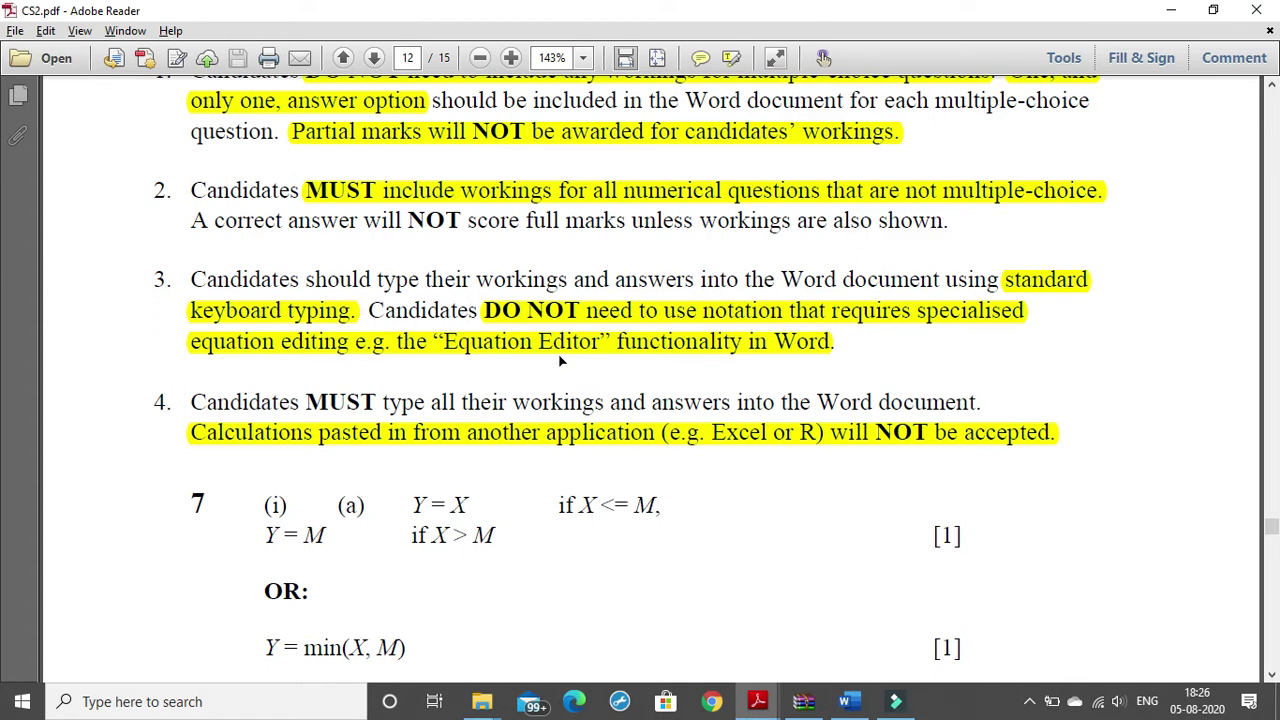
Step: Dismiss the Teams toasts and scroll to part (ii)'s Answer: D, worth 3 marks
{"action": "scroll", "coordinate": [560, 360], "scroll_direction": "down", "scroll_amount": 2}
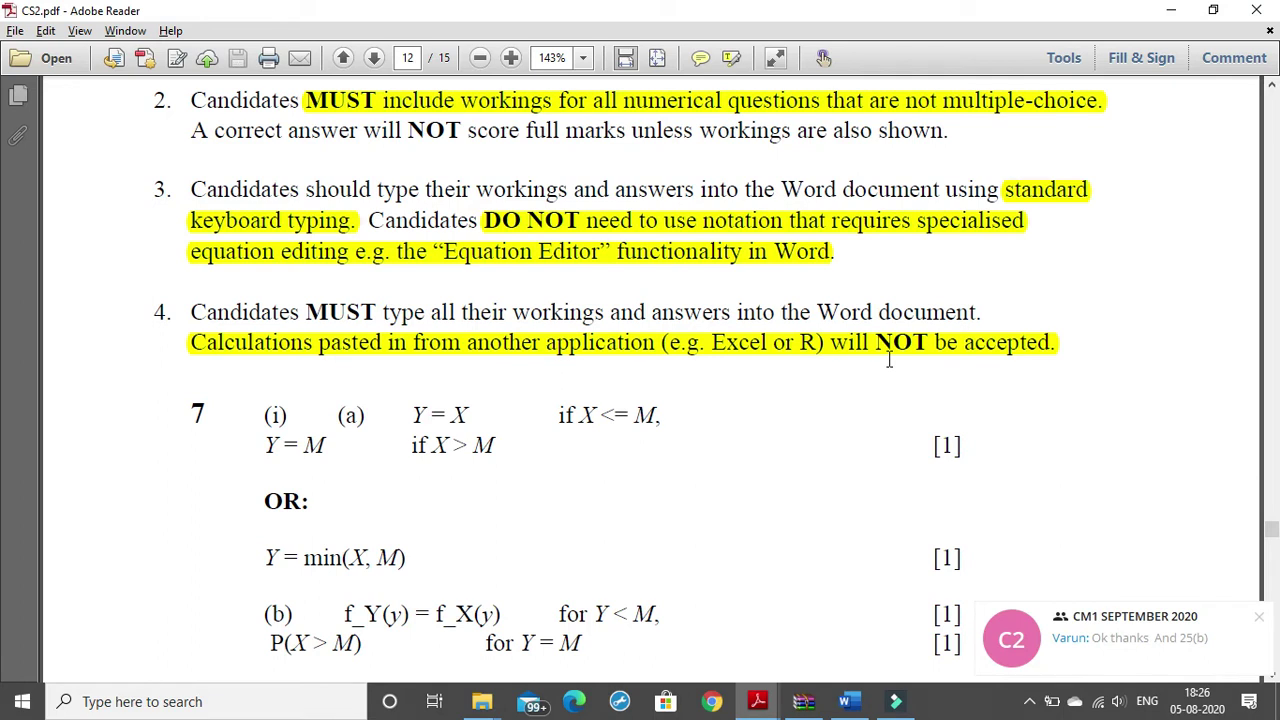
{"action": "left_click", "coordinate": [1261, 620]}
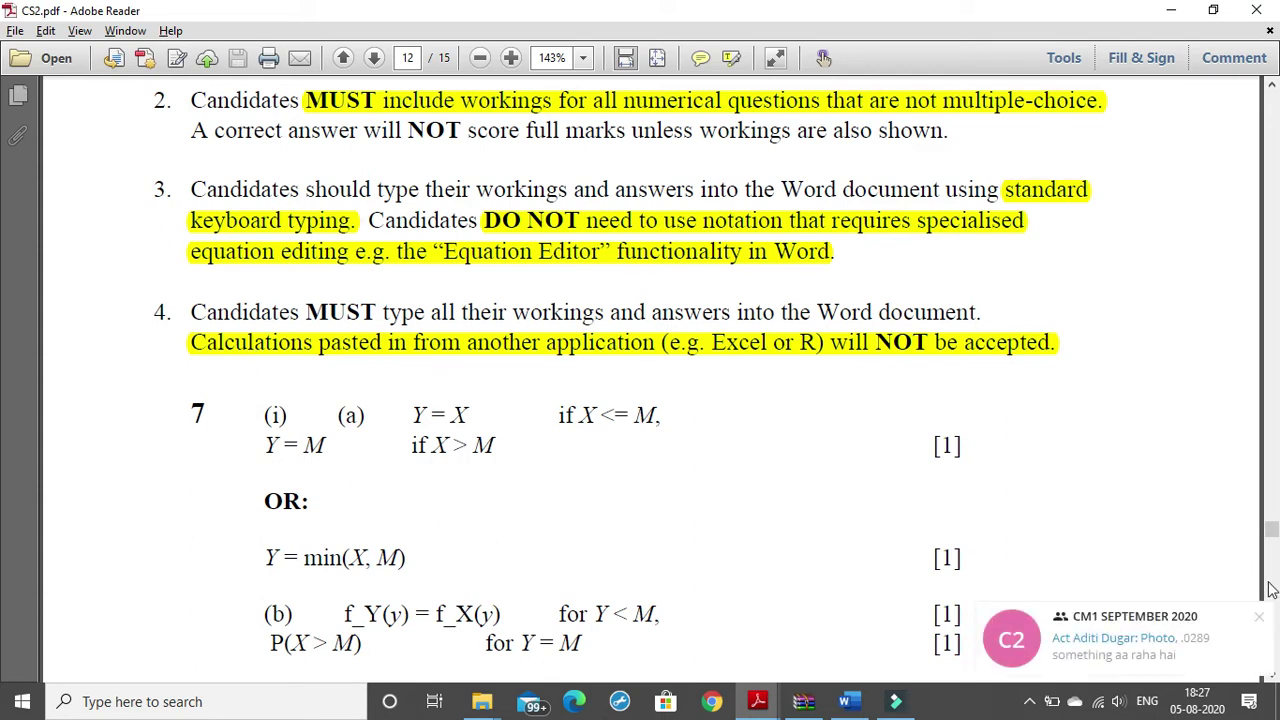
{"action": "left_click", "coordinate": [1258, 616]}
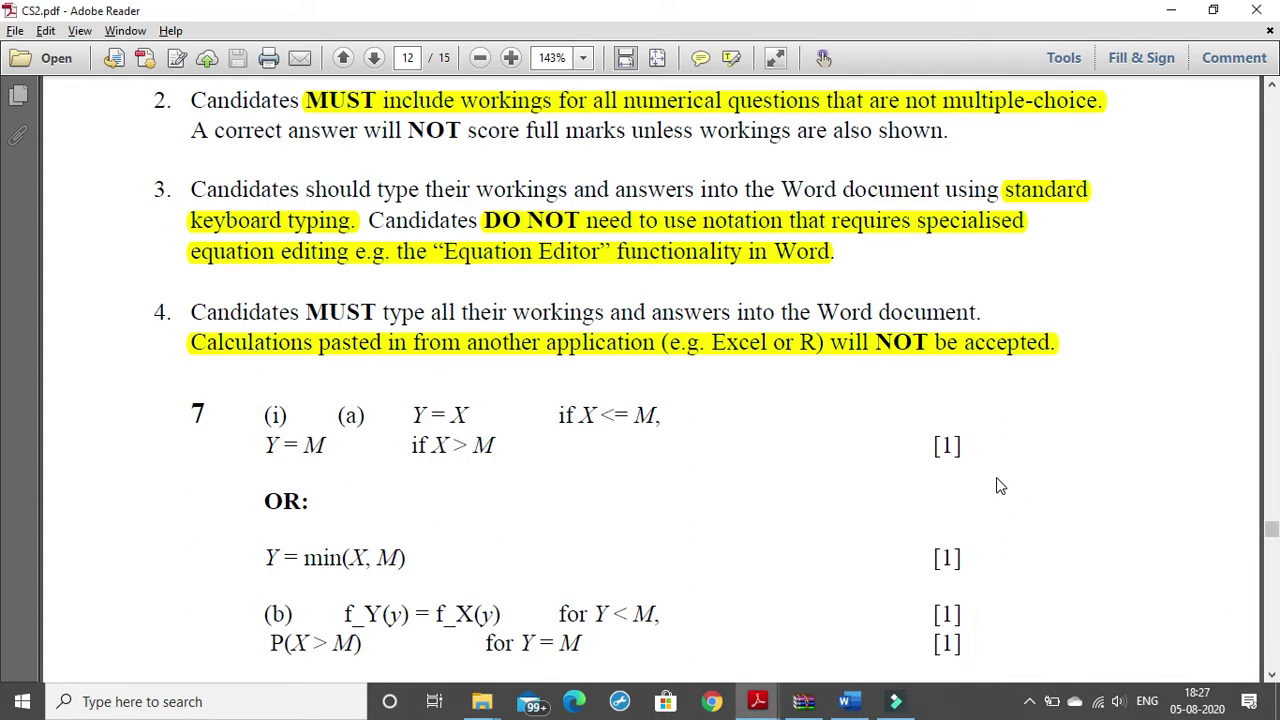
{"action": "scroll", "coordinate": [851, 440], "scroll_direction": "down", "scroll_amount": 1}
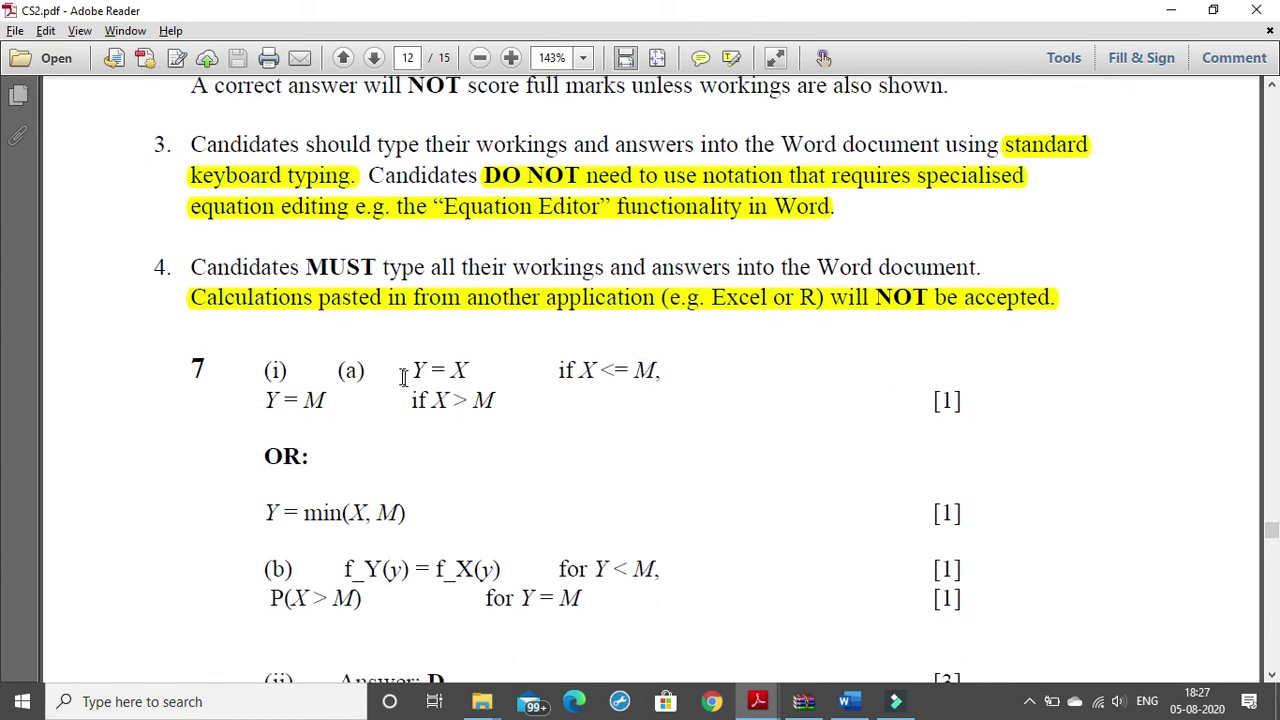
{"action": "scroll", "coordinate": [405, 378], "scroll_direction": "down", "scroll_amount": 2}
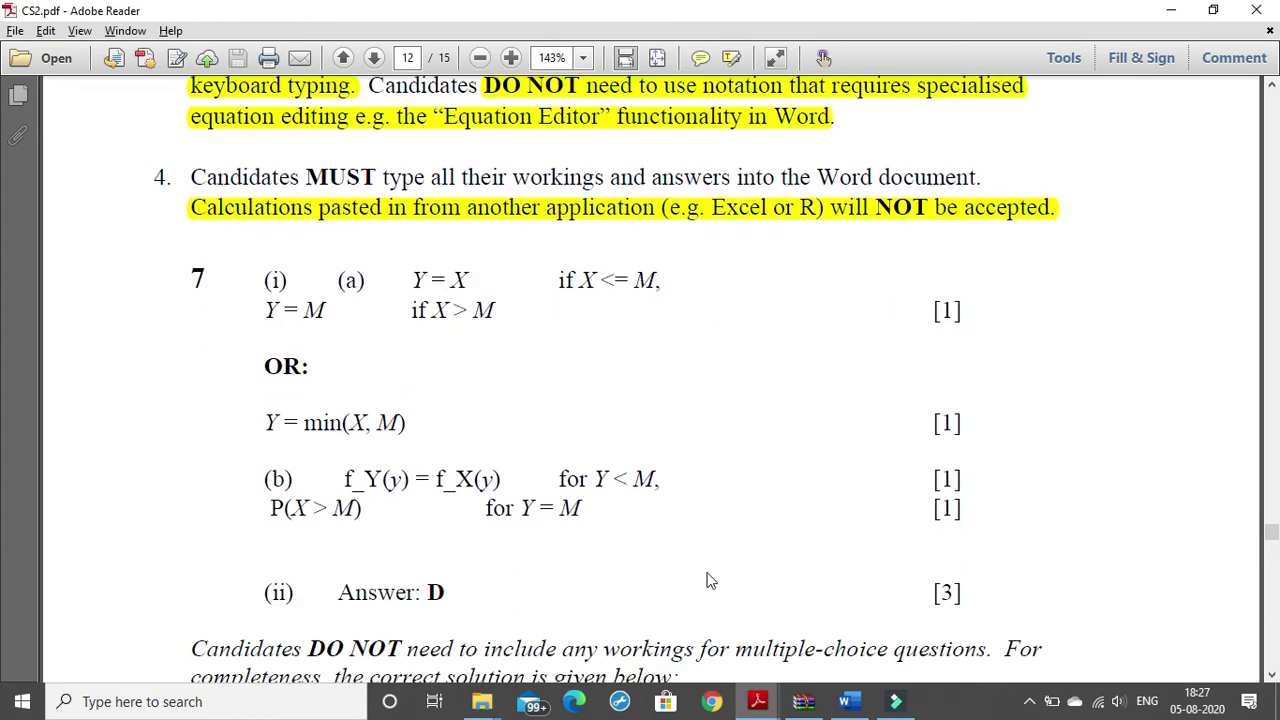
Step: Bring up the Word answers, then minimize Word again to view the full report
{"action": "left_click", "coordinate": [846, 704]}
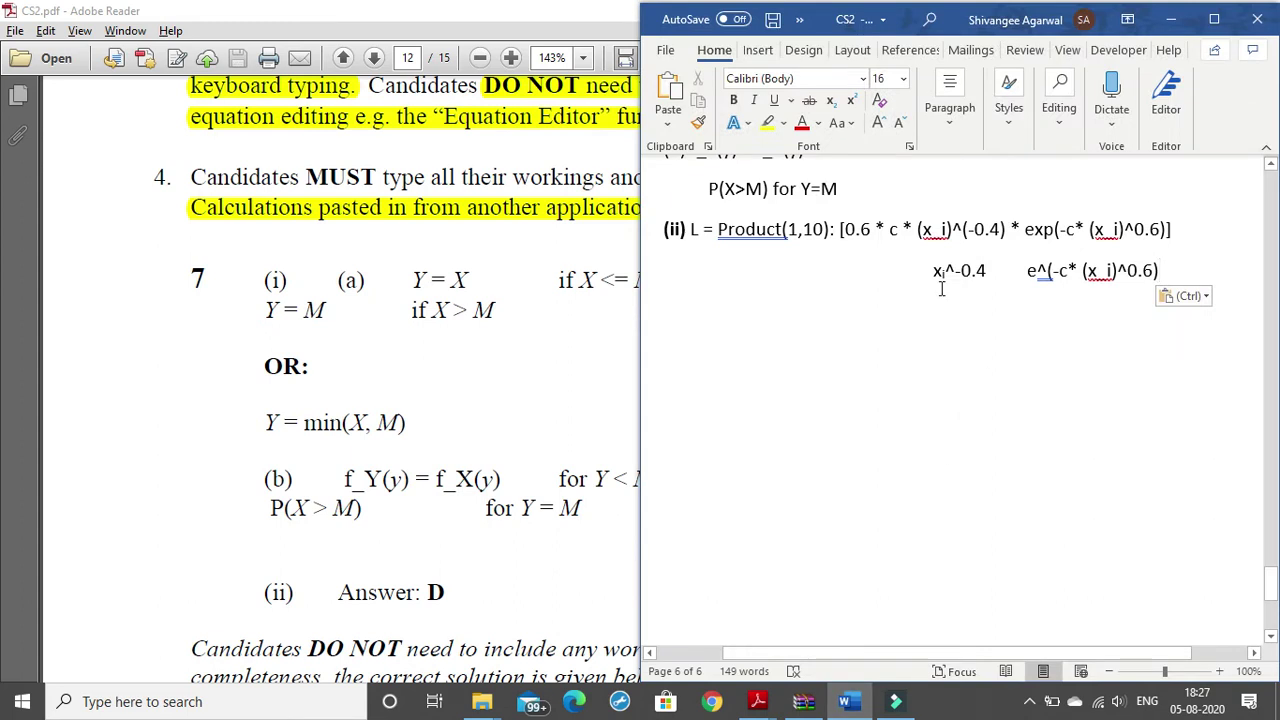
{"action": "scroll", "coordinate": [942, 289], "scroll_direction": "up", "scroll_amount": 3}
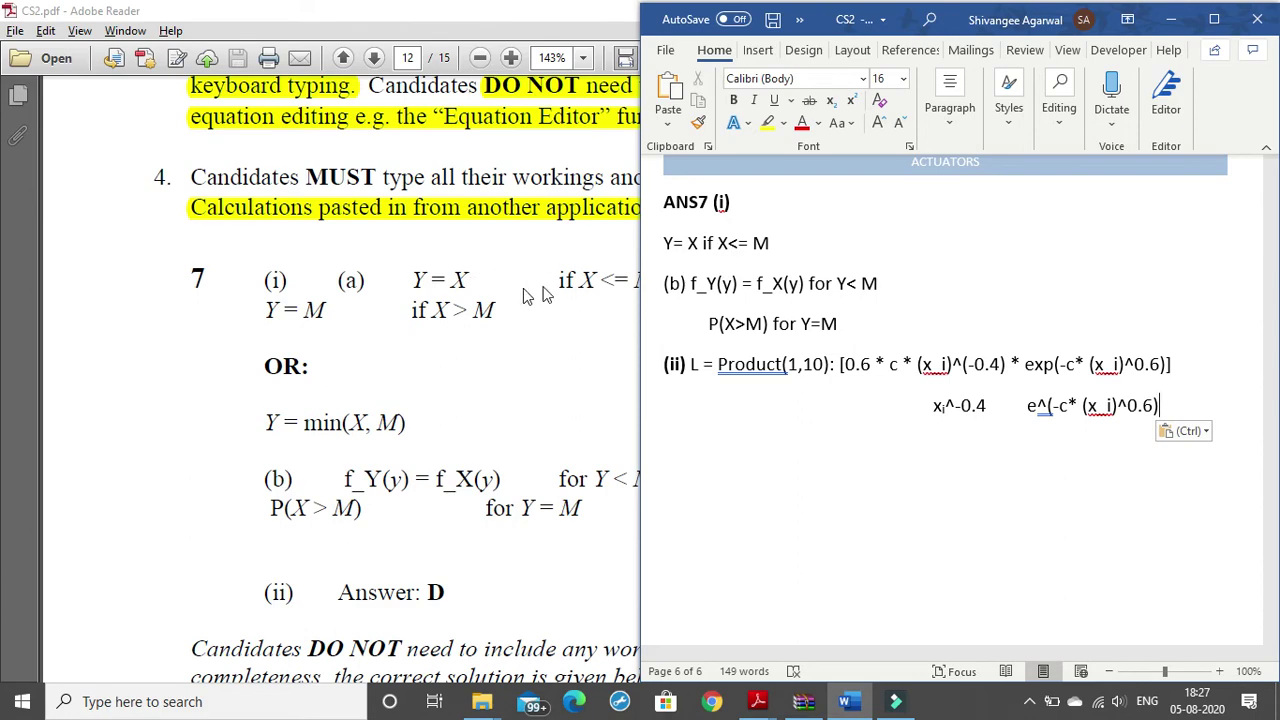
{"action": "left_click", "coordinate": [1170, 19]}
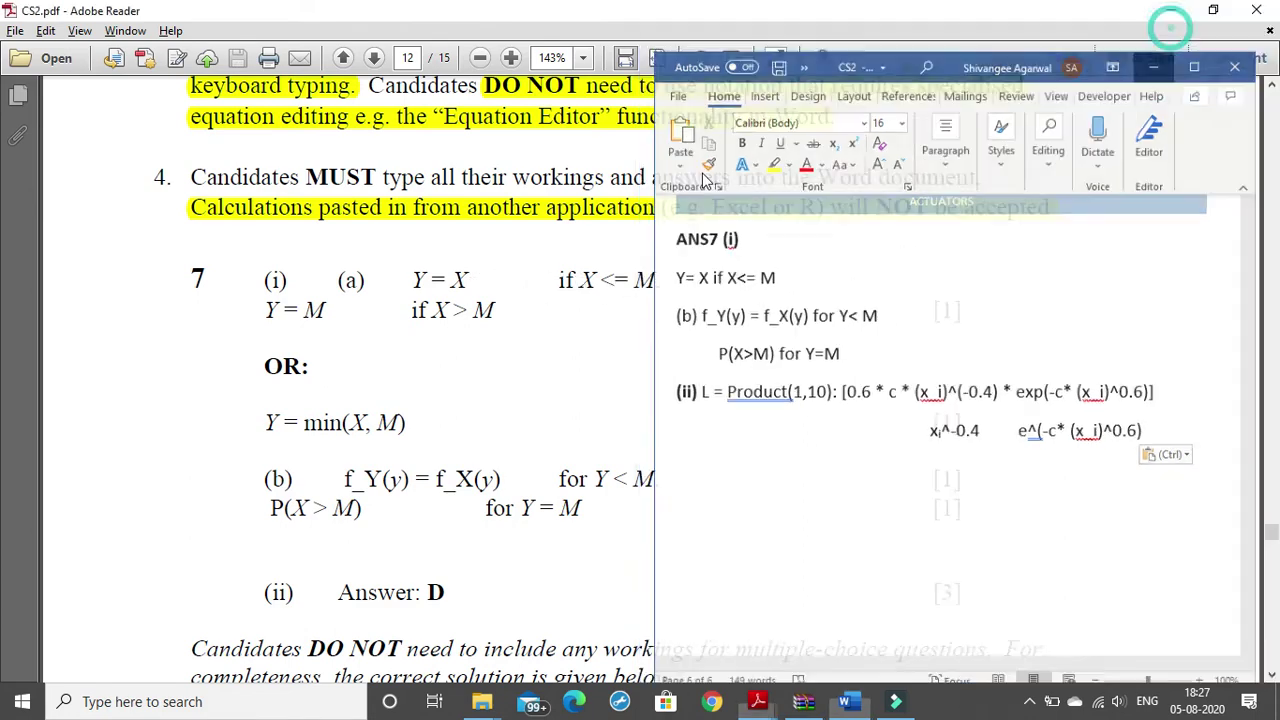
{"action": "scroll", "coordinate": [668, 298], "scroll_direction": "down", "scroll_amount": 2}
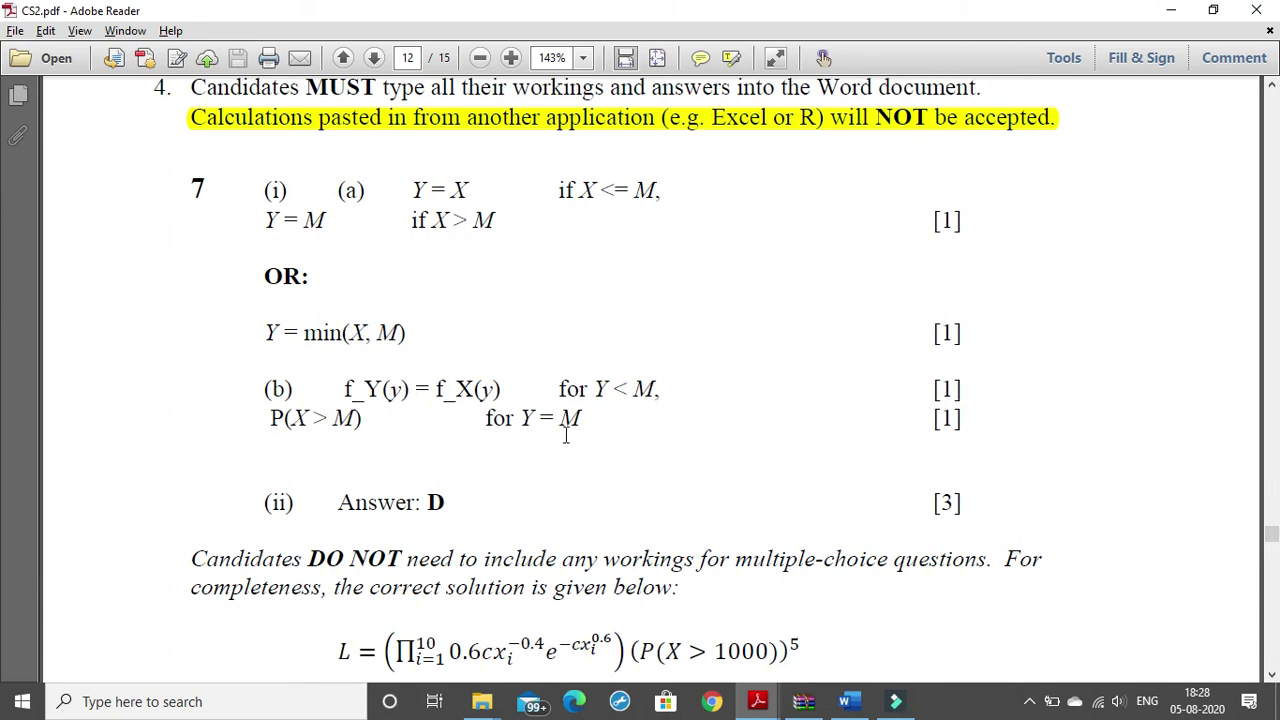
Step: Append * P[] after the product term on the (ii) likelihood line
{"action": "left_click", "coordinate": [845, 702]}
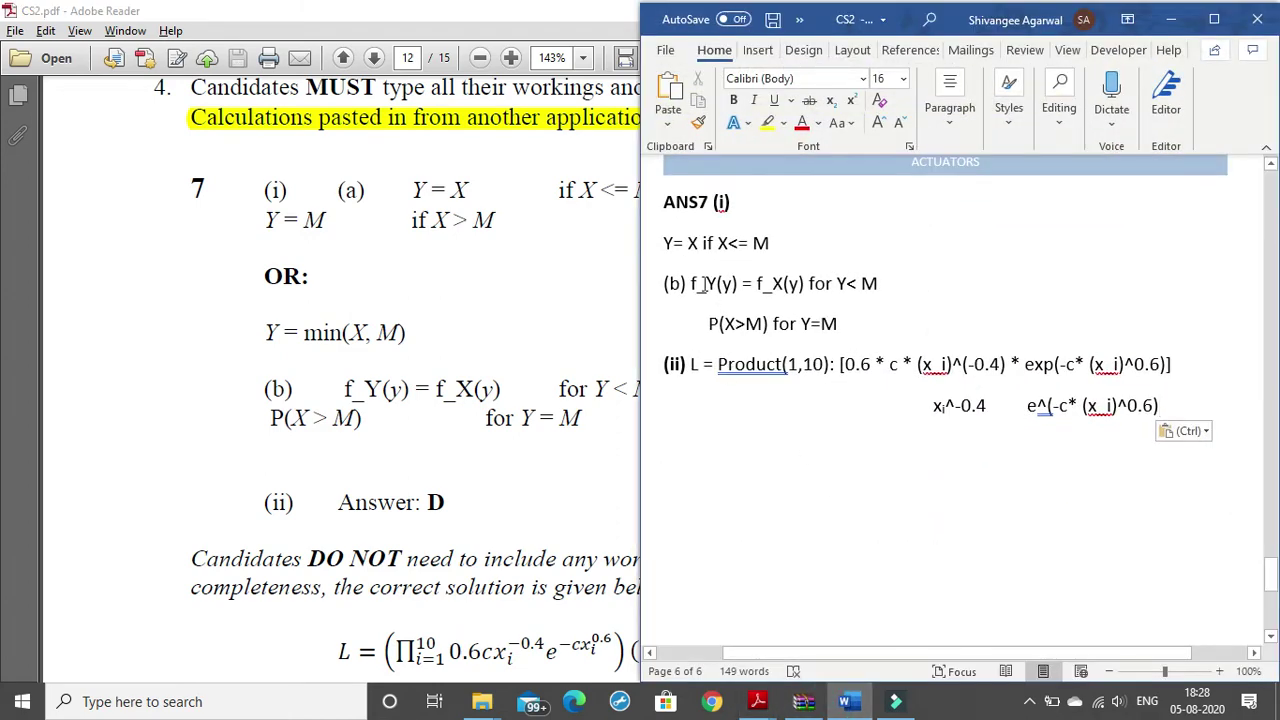
{"action": "left_click_drag", "start_coordinate": [697, 284], "coordinate": [836, 284]}
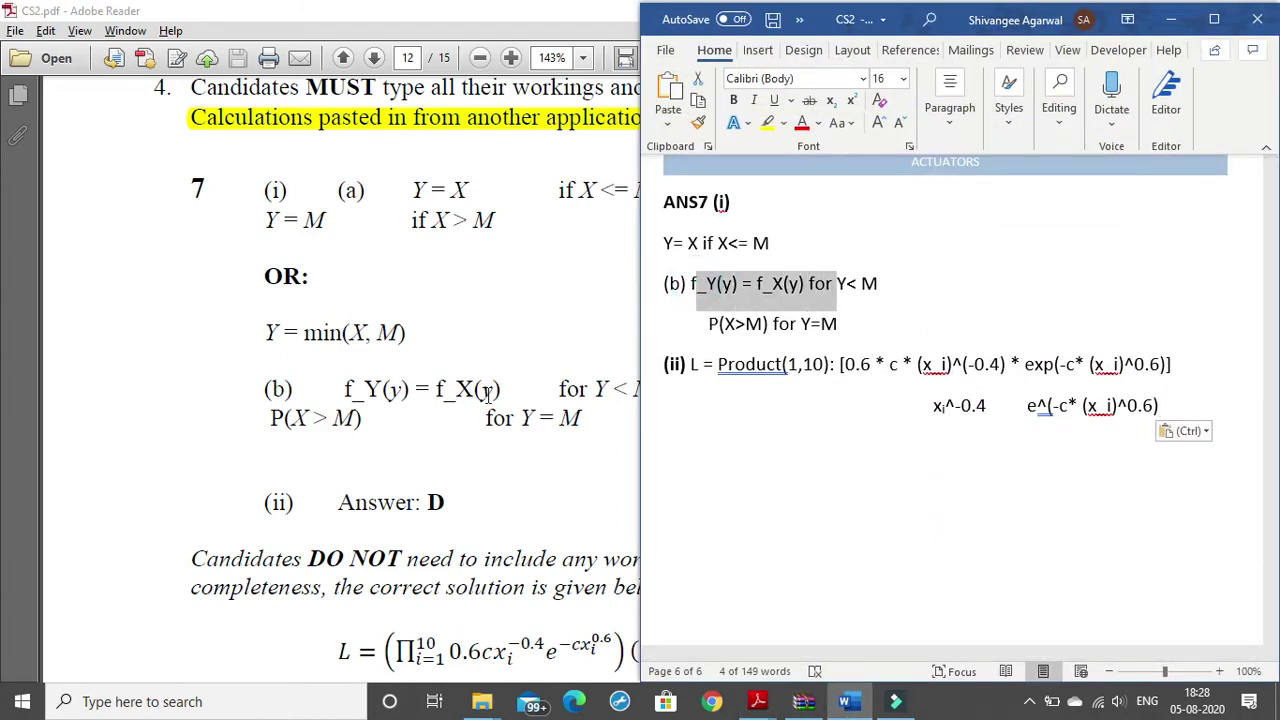
{"action": "left_click", "coordinate": [760, 414]}
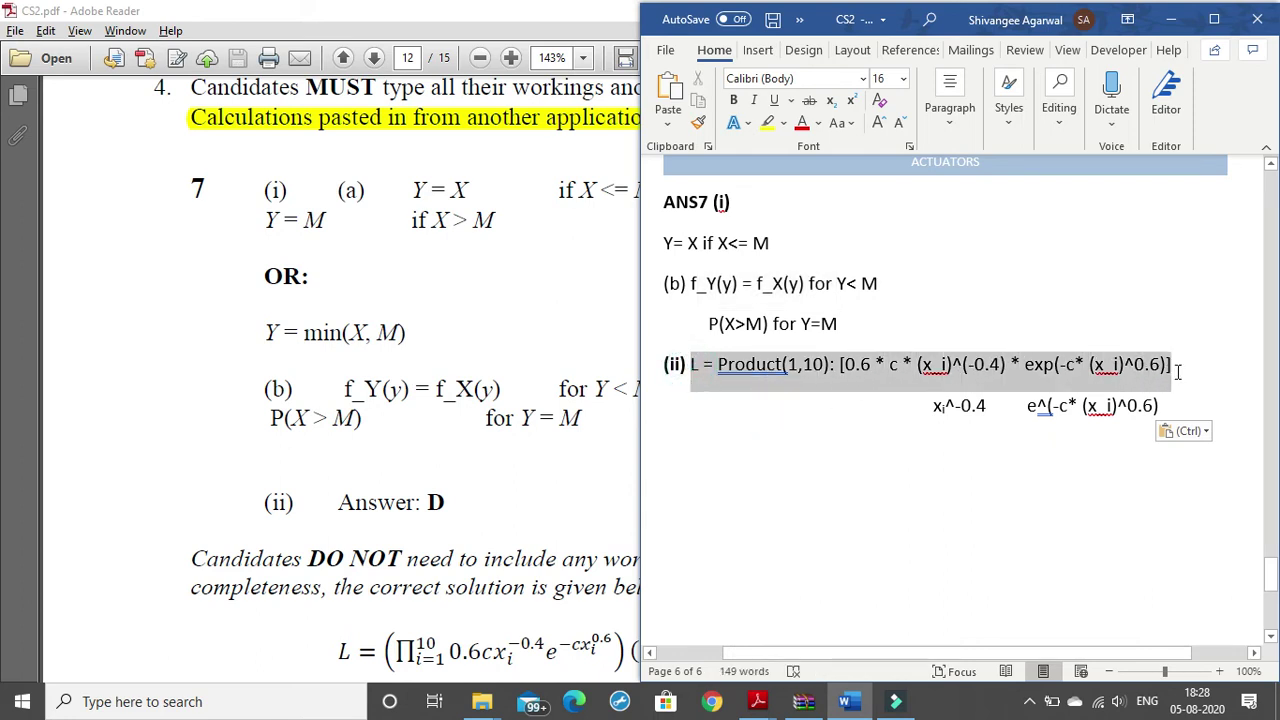
{"action": "left_click_drag", "start_coordinate": [690, 364], "coordinate": [1176, 368]}
{"action": "left_click", "coordinate": [888, 405]}
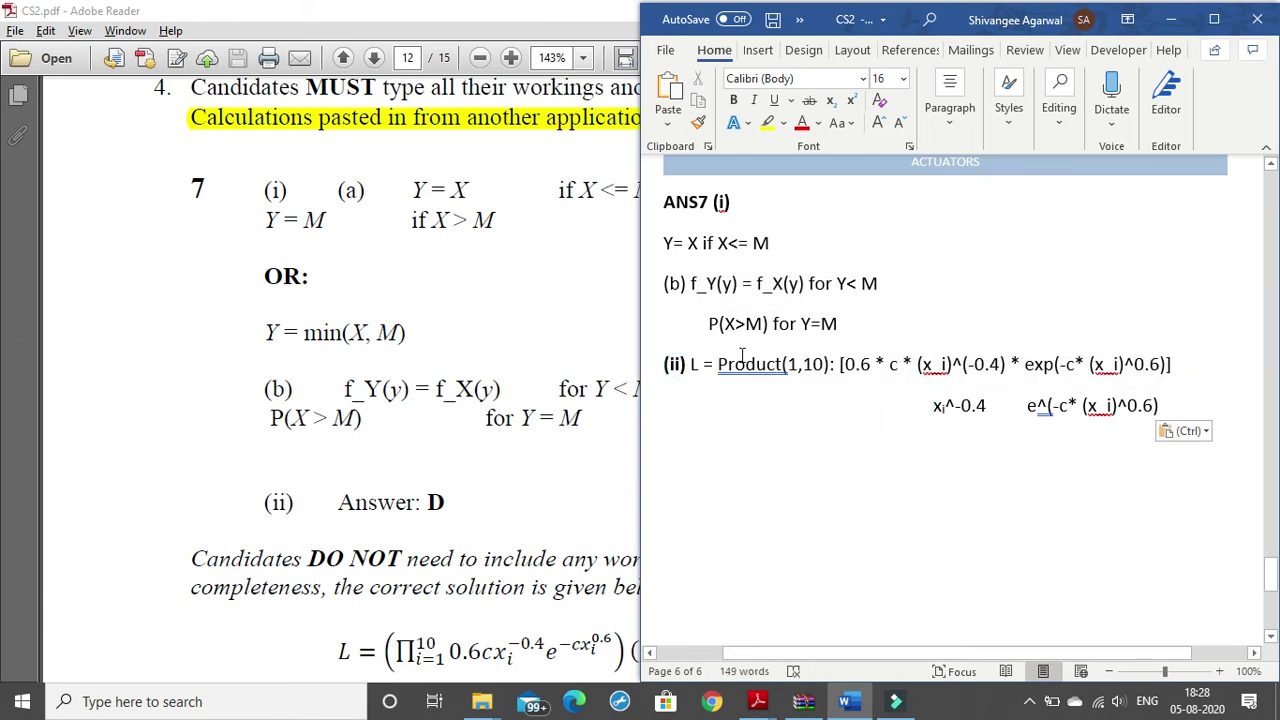
{"action": "left_click_drag", "start_coordinate": [718, 362], "coordinate": [1176, 397]}
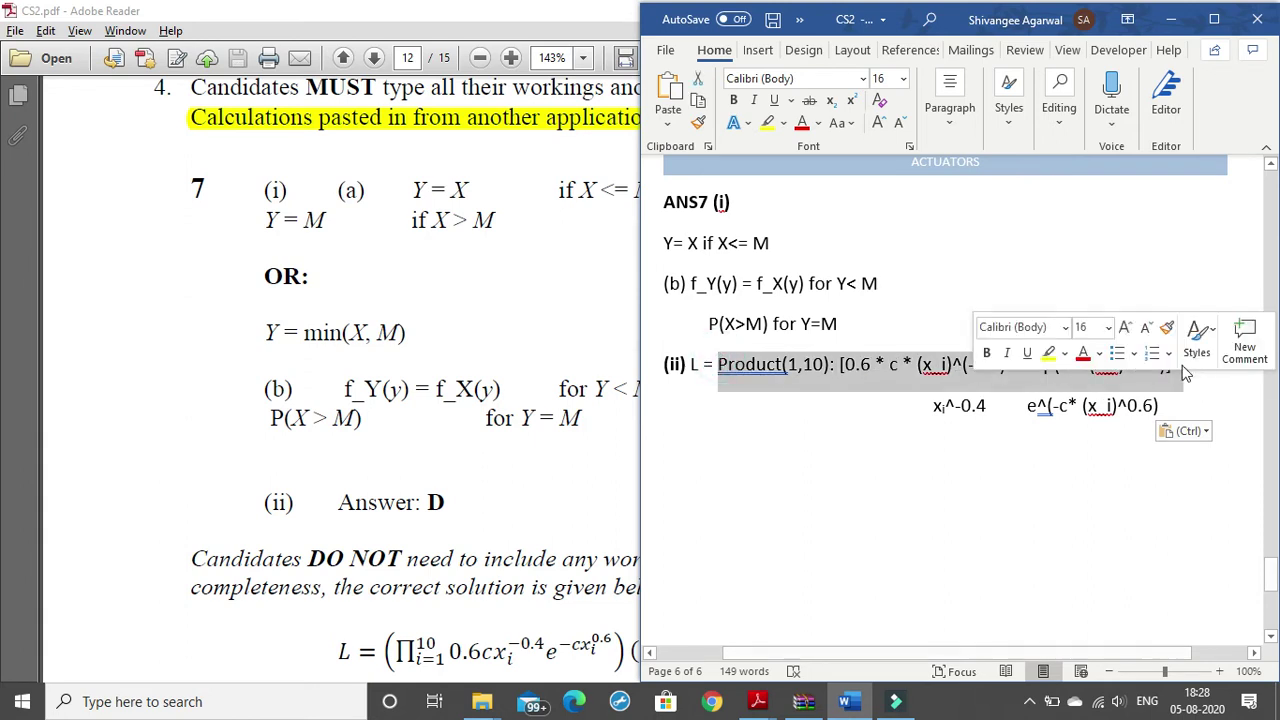
{"action": "left_click", "coordinate": [1175, 394]}
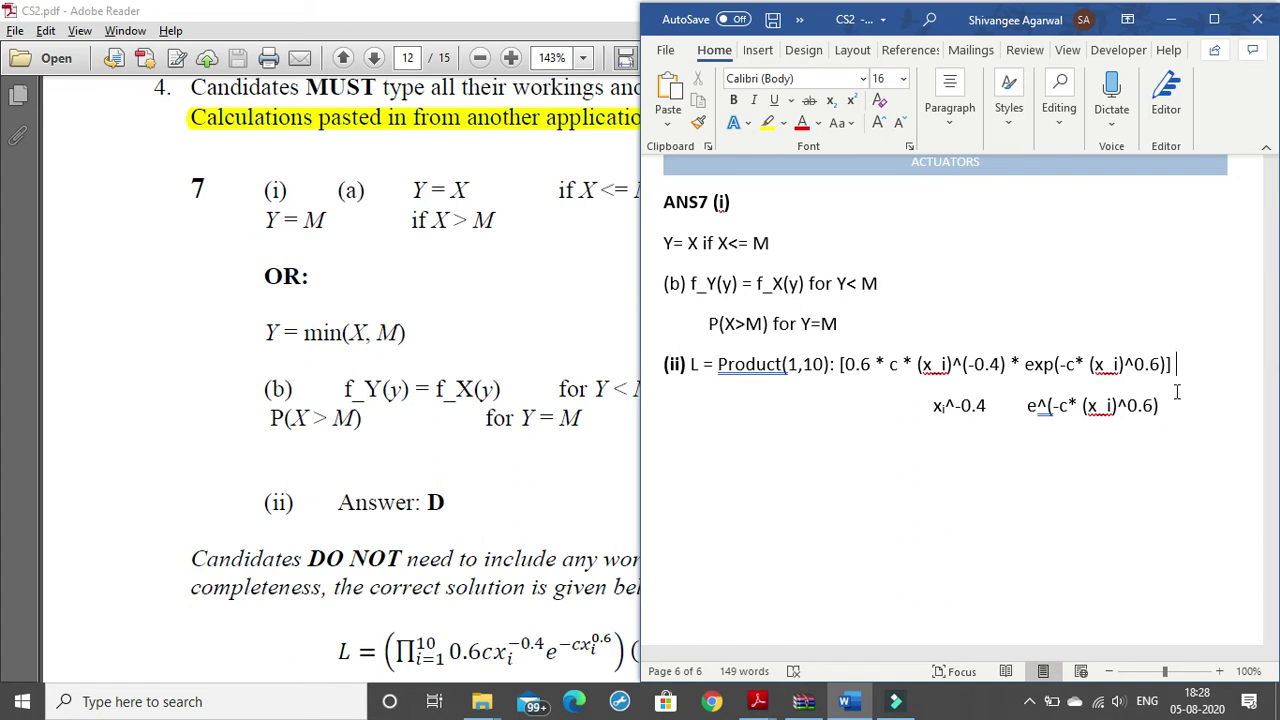
{"action": "type", "text": "* P"}
{"action": "type", "text": "["}
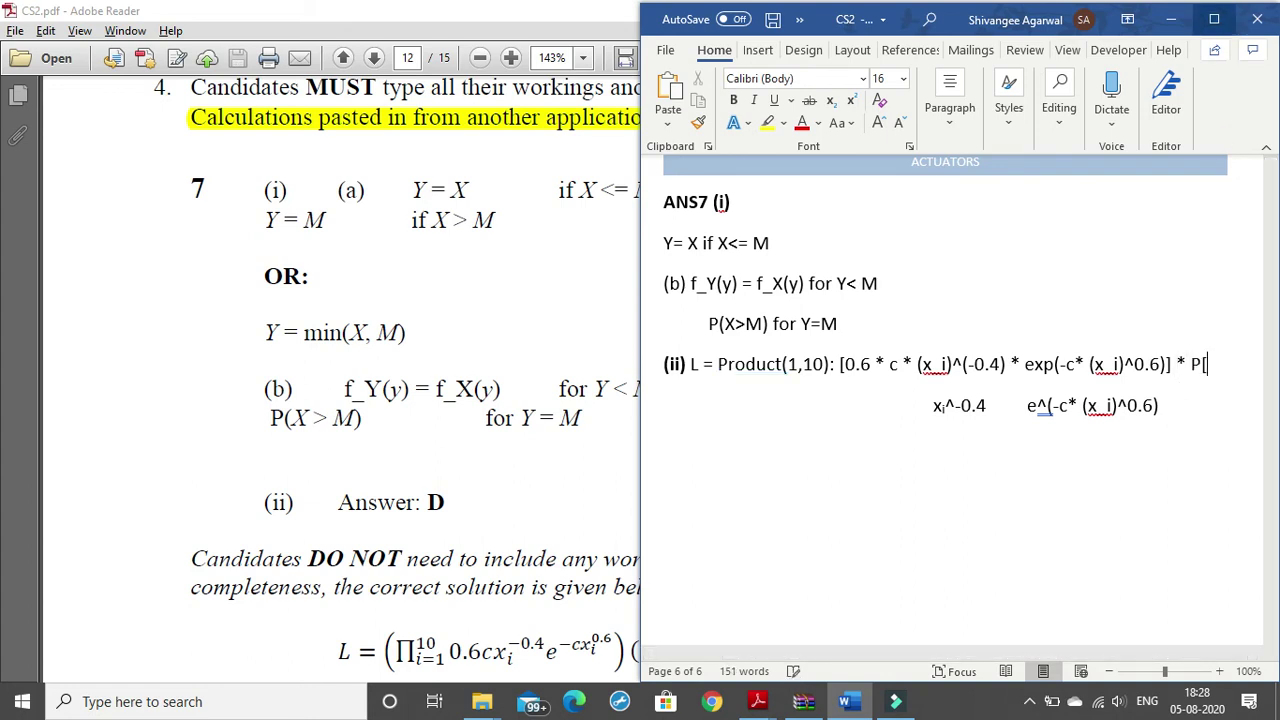
{"action": "type", "text": "]"}
Step: Highlight 'Candidates DO NOT need to include any workings for multiple-choice questions.' in yellow
{"action": "left_click", "coordinate": [1170, 19]}
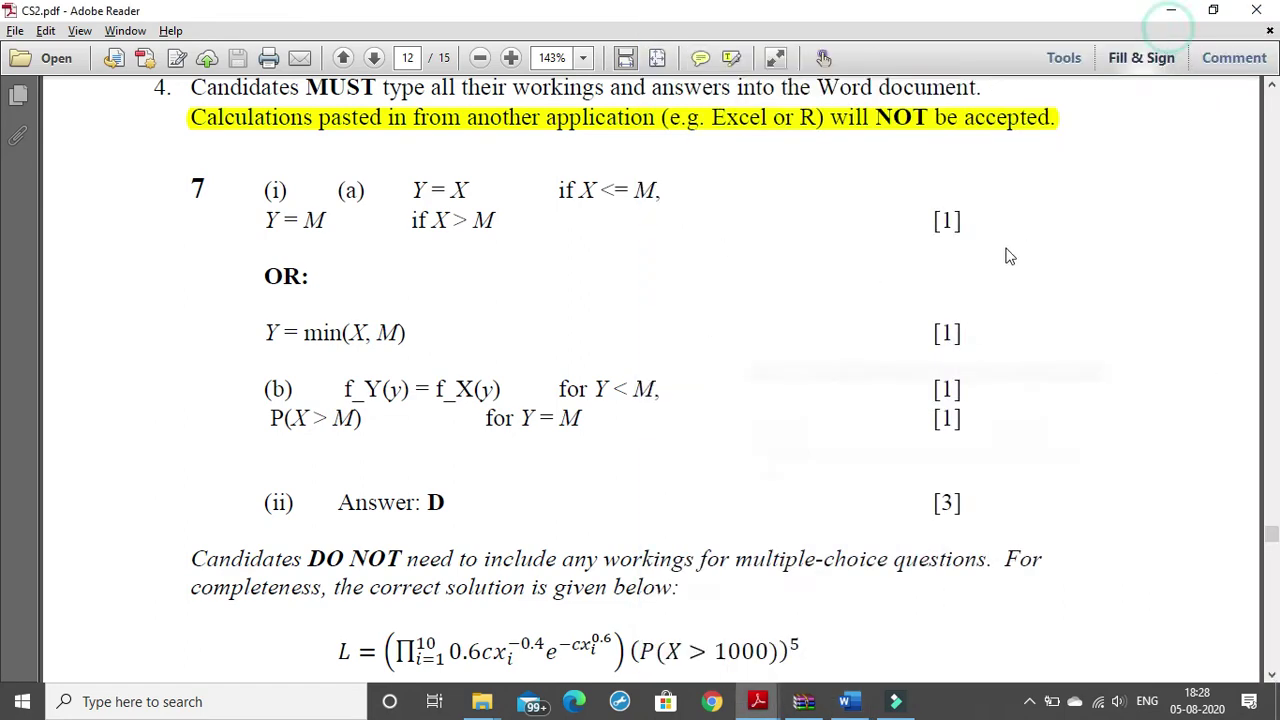
{"action": "scroll", "coordinate": [879, 339], "scroll_direction": "down", "scroll_amount": 1}
{"action": "scroll", "coordinate": [837, 334], "scroll_direction": "down", "scroll_amount": 2}
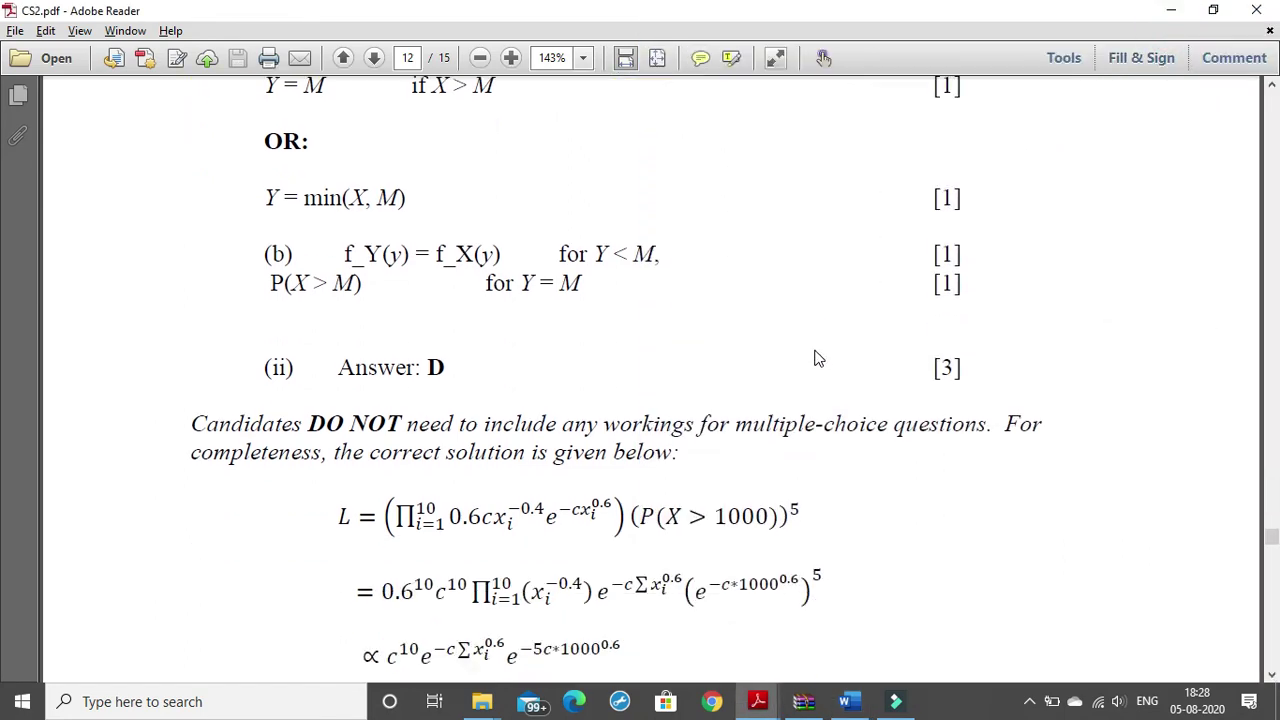
{"action": "scroll", "coordinate": [820, 357], "scroll_direction": "down", "scroll_amount": 2}
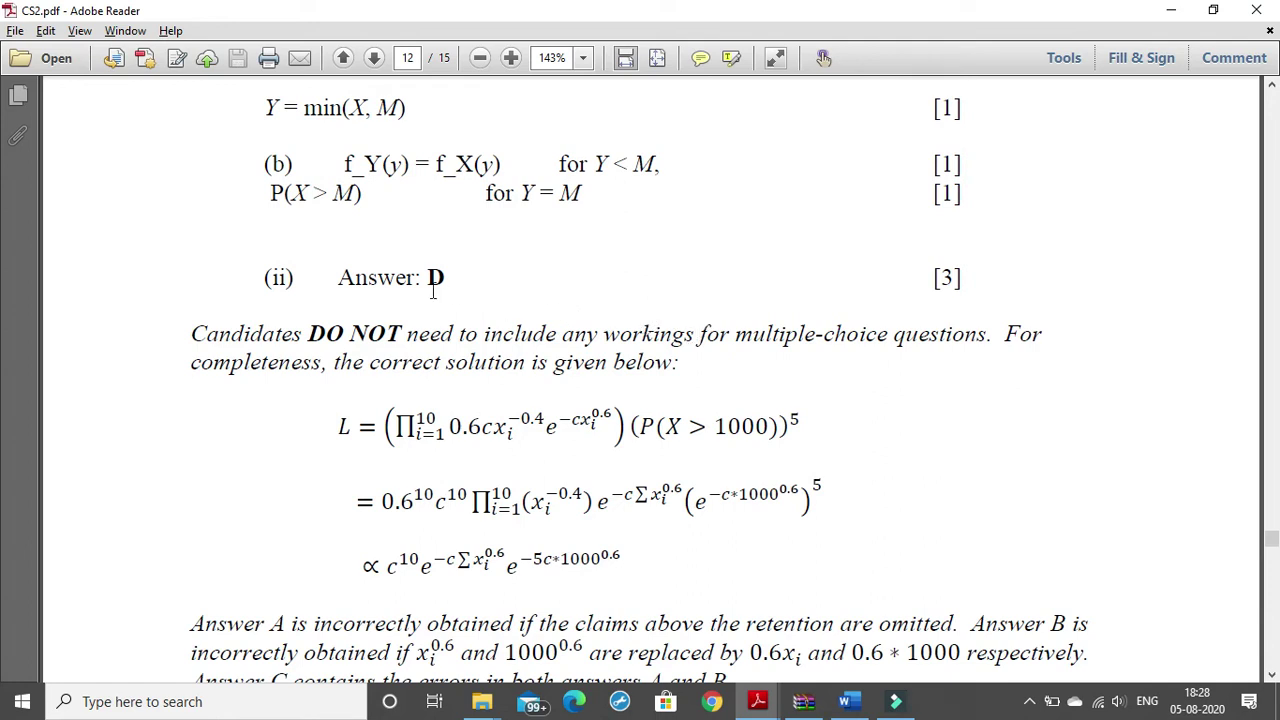
{"action": "left_click_drag", "start_coordinate": [338, 279], "coordinate": [457, 286]}
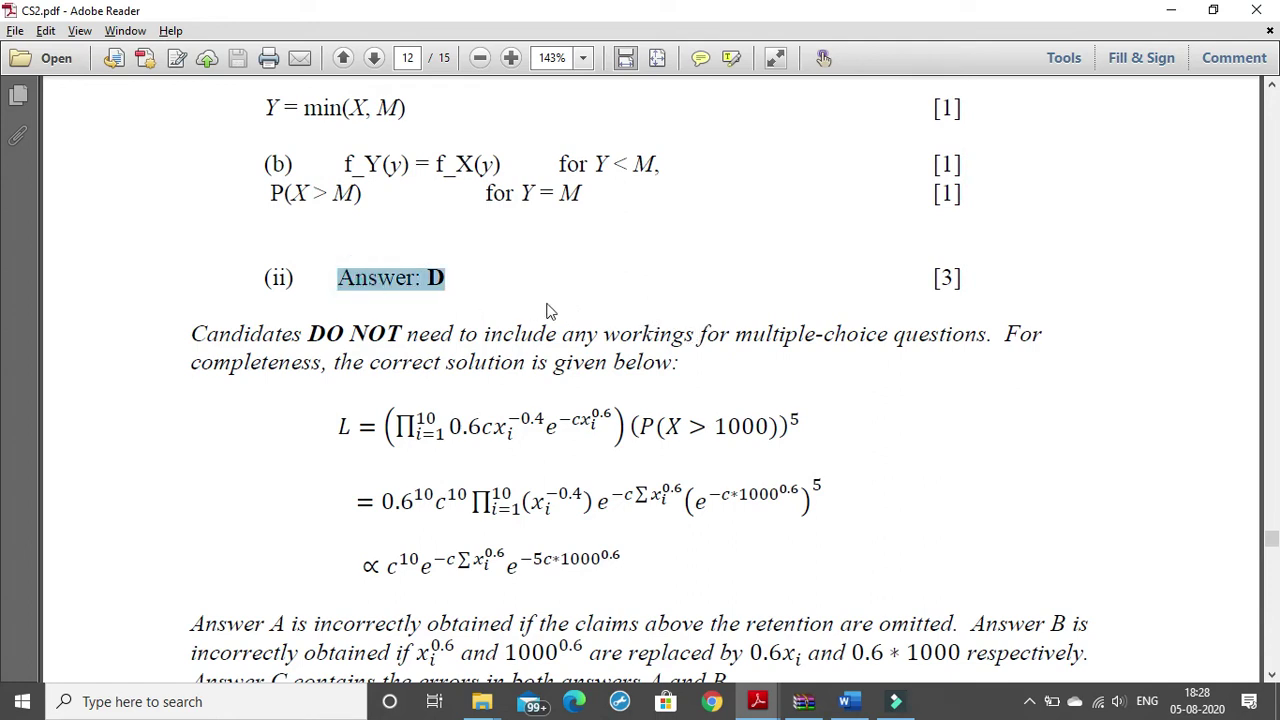
{"action": "scroll", "coordinate": [550, 313], "scroll_direction": "up", "scroll_amount": 1}
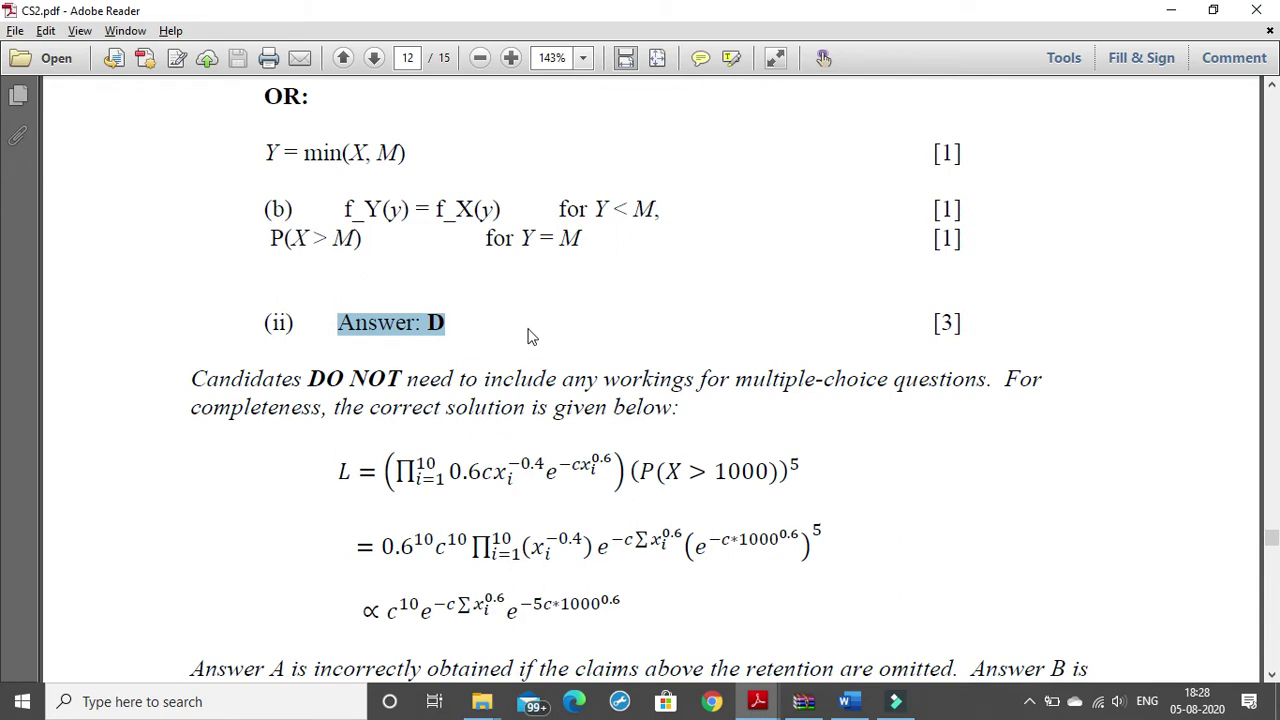
{"action": "left_click", "coordinate": [532, 345]}
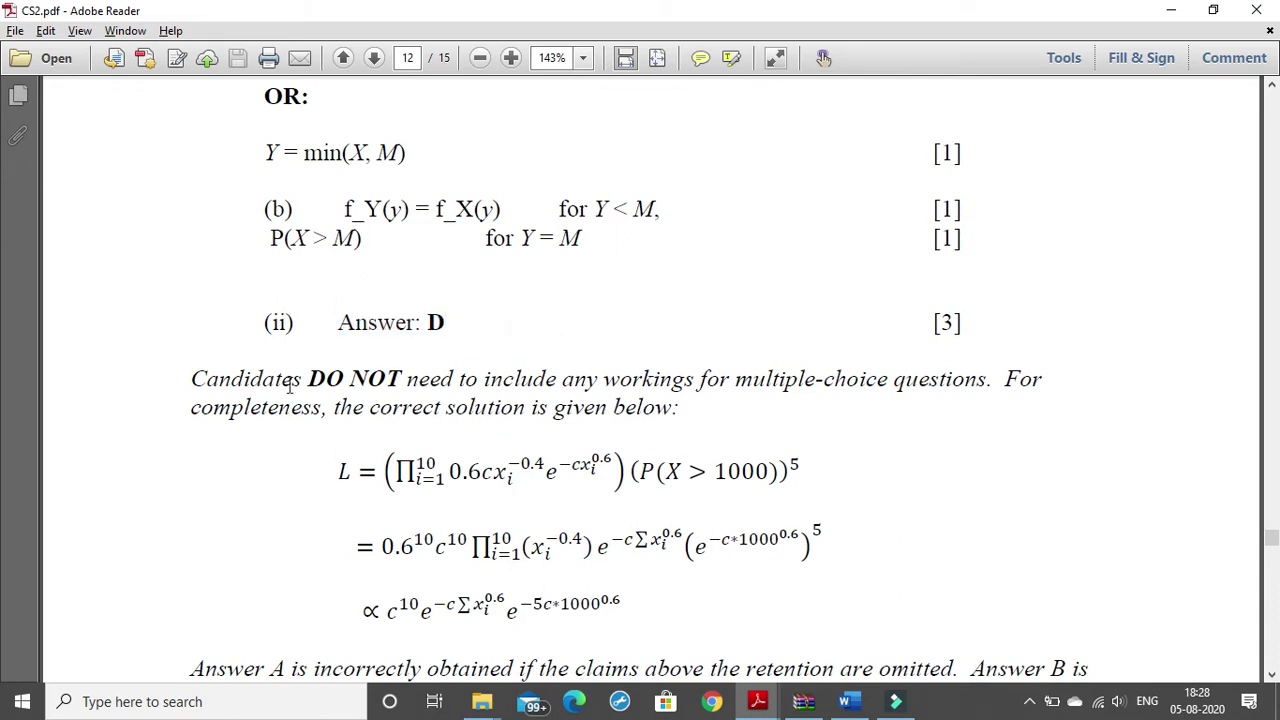
{"action": "left_click_drag", "start_coordinate": [190, 379], "coordinate": [985, 390]}
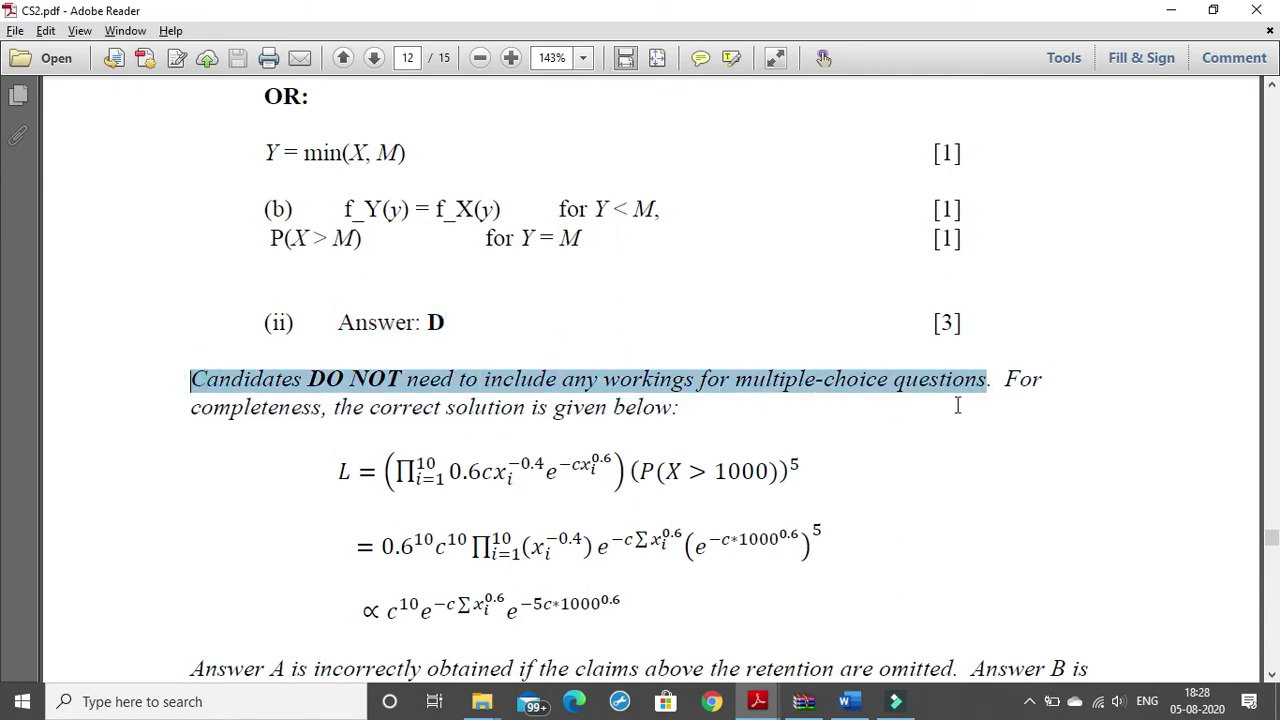
{"action": "left_click", "coordinate": [732, 60]}
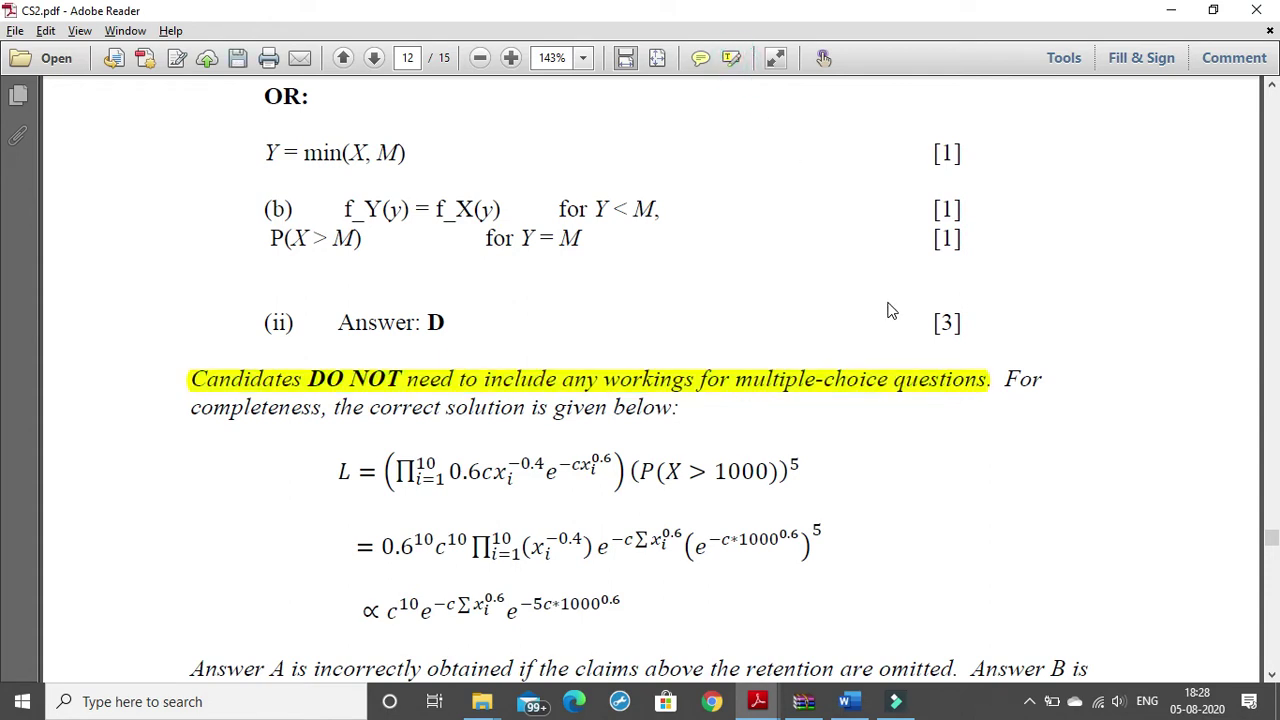
{"action": "scroll", "coordinate": [773, 341], "scroll_direction": "down", "scroll_amount": 2}
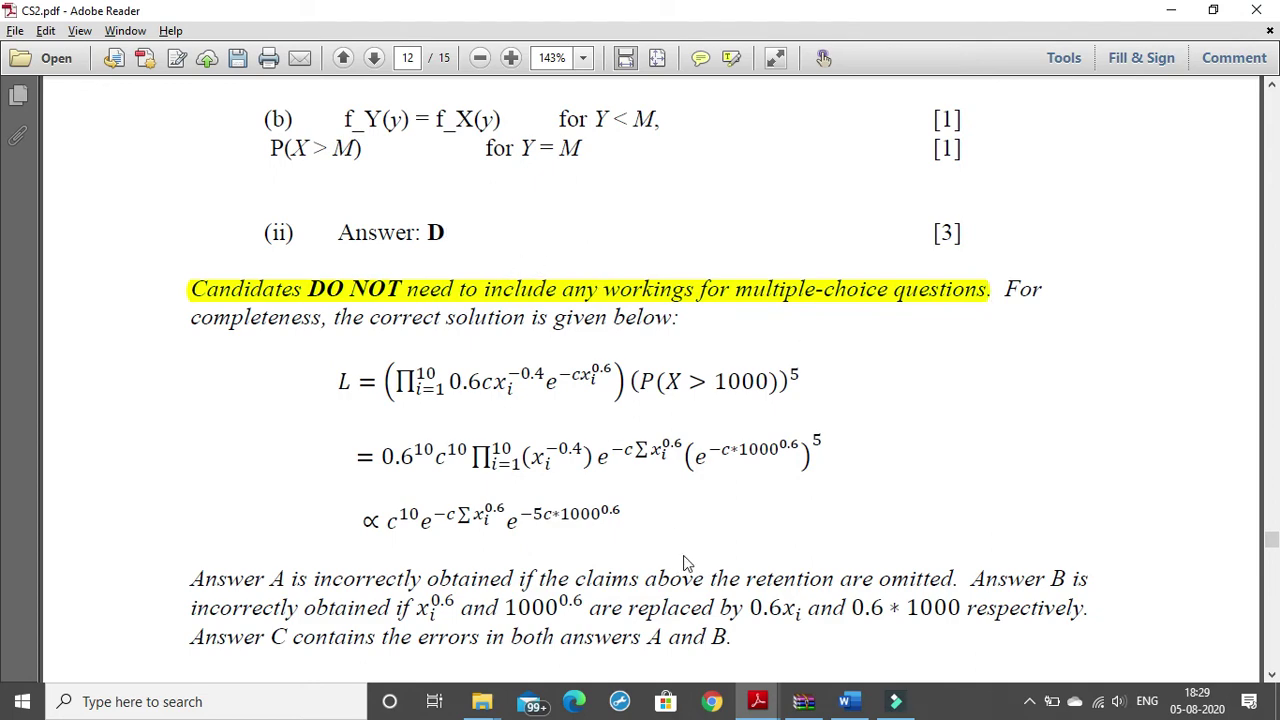
Step: In the Word answer document, type '(ii) ANSWER = ' on a new line, followed by a bold D
{"action": "left_click", "coordinate": [858, 708]}
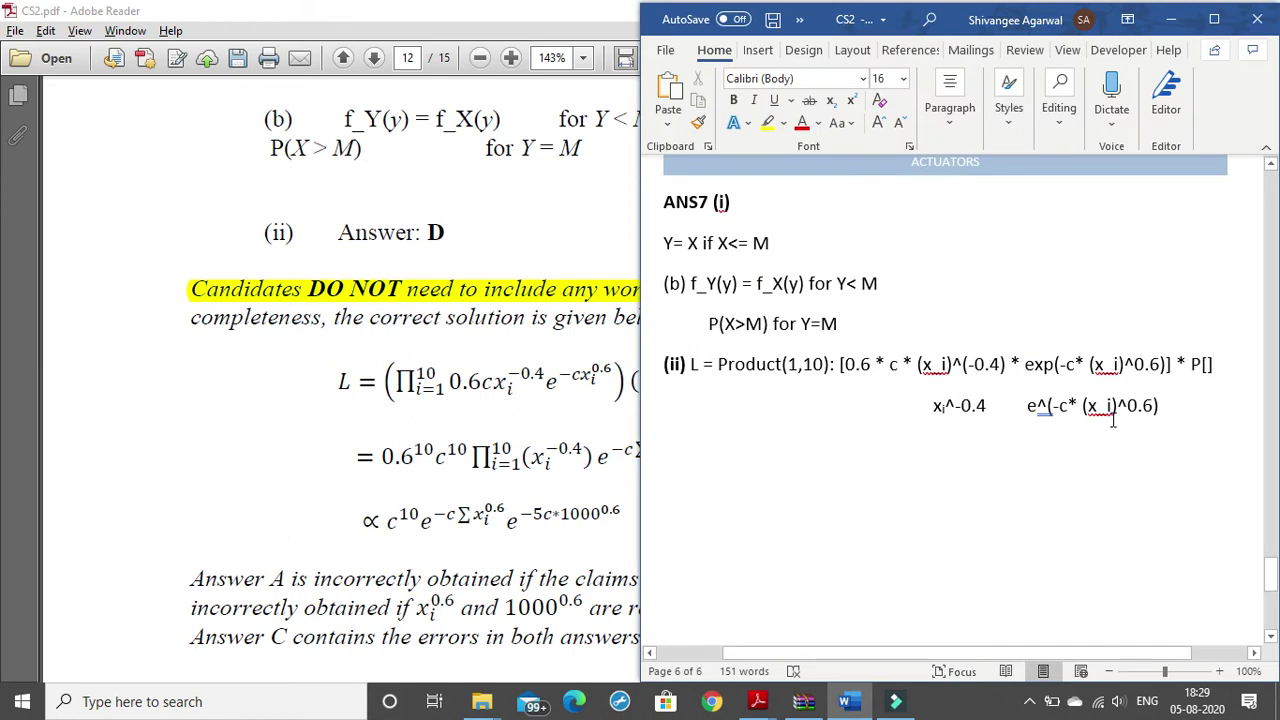
{"action": "key", "text": "Down"}
{"action": "key", "text": "Down"}
{"action": "key", "text": "Down"}
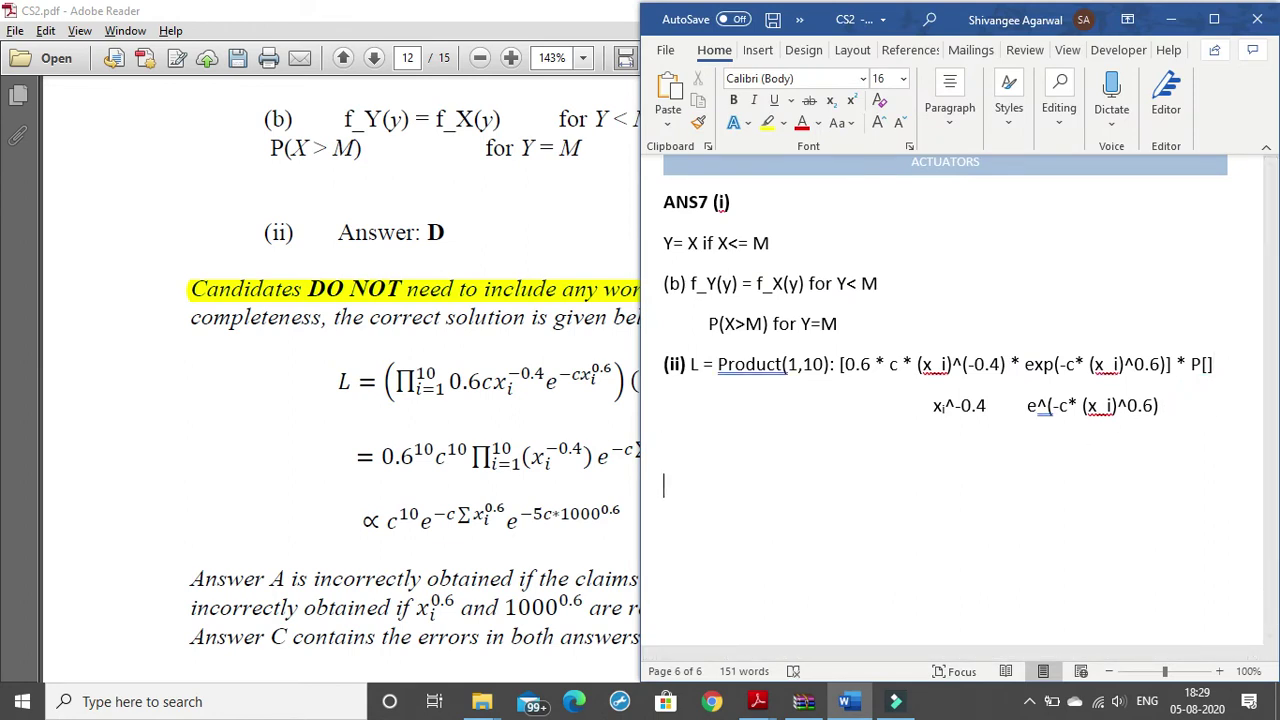
{"action": "type", "text": "(ii)"}
{"action": "type", "text": " AN"}
{"action": "type", "text": "SWER ="}
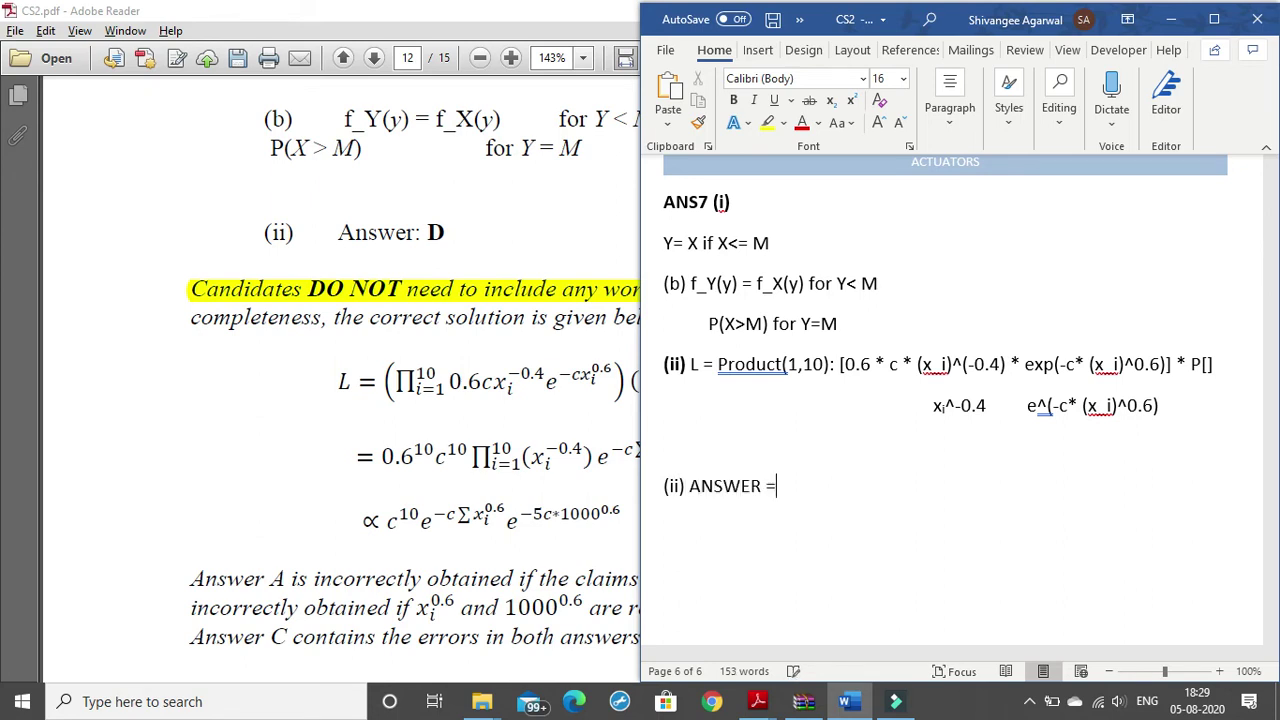
{"action": "key", "text": "ctrl+b"}
{"action": "type", "text": "d"}
{"action": "key", "text": "BackSpace"}
{"action": "type", "text": "D"}
{"action": "key", "text": "Left"}
Step: Review the 'ANSWER = D' line and add an empty line beneath it
{"action": "scroll", "coordinate": [1063, 394], "scroll_direction": "down", "scroll_amount": 3}
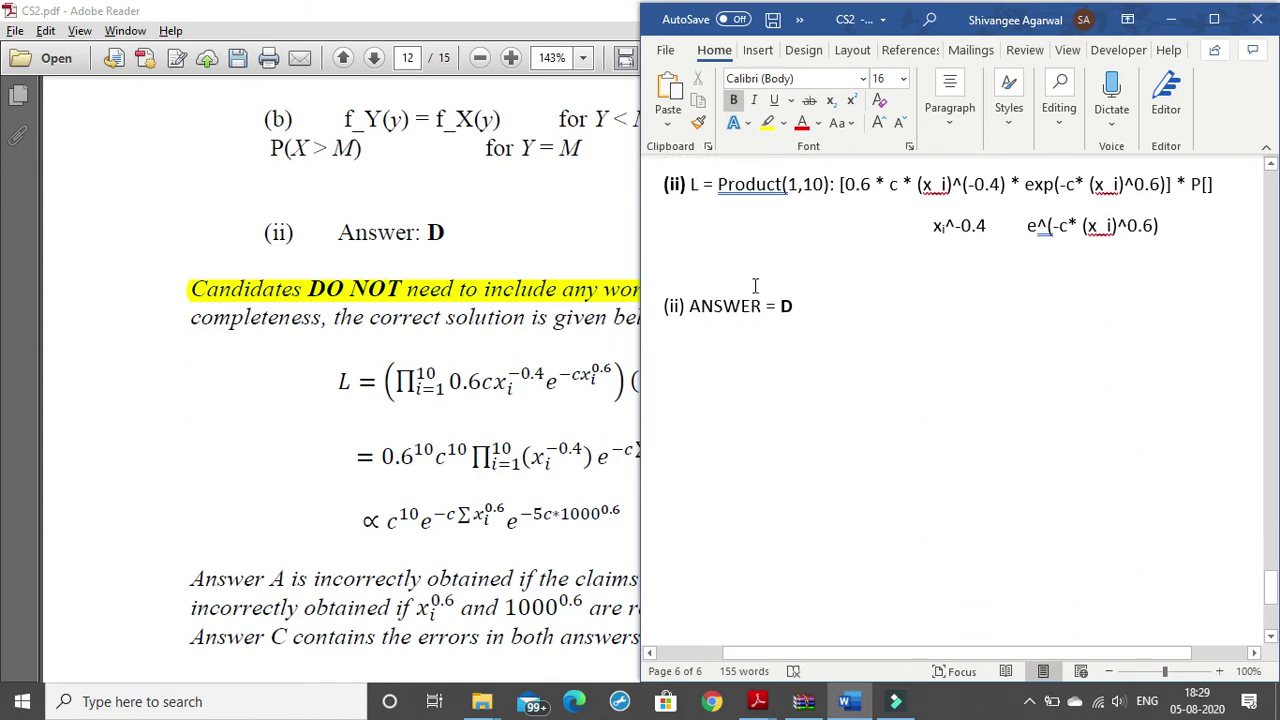
{"action": "left_click_drag", "start_coordinate": [690, 305], "coordinate": [806, 331]}
{"action": "left_click", "coordinate": [816, 371]}
{"action": "key", "text": "Return"}
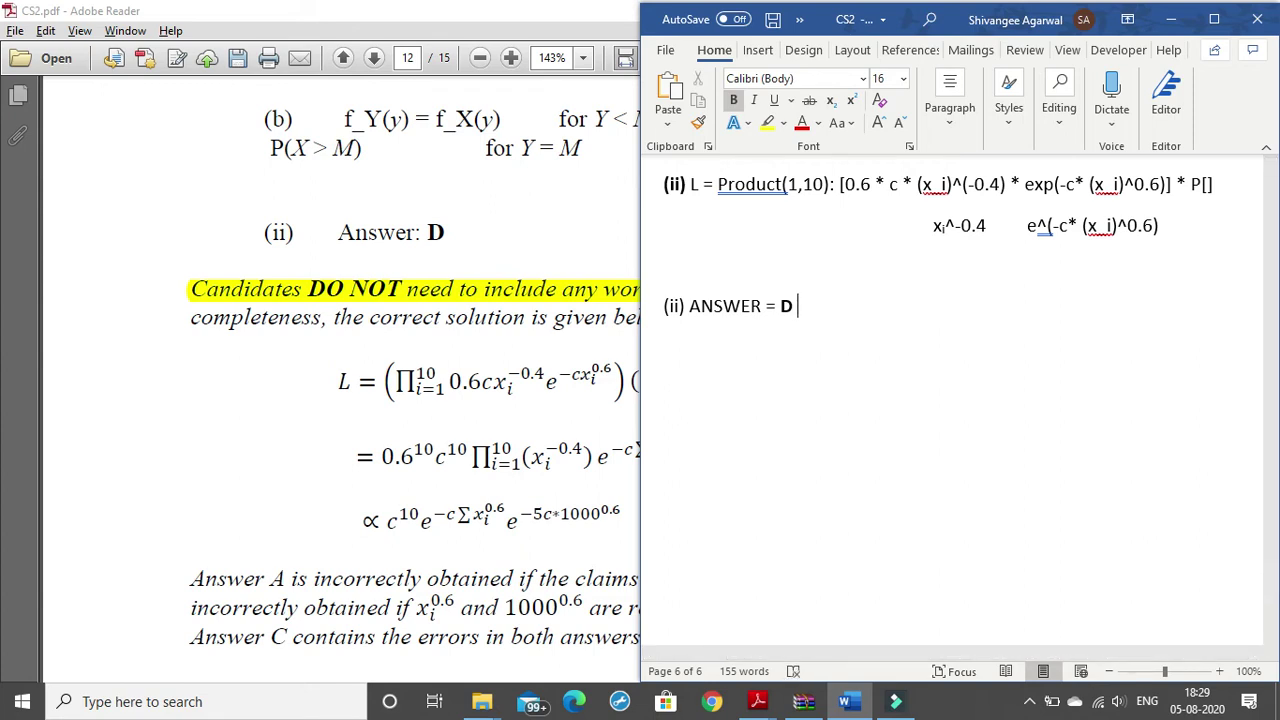
{"action": "type", "text": ",B"}
{"action": "key", "text": "BackSpace"}
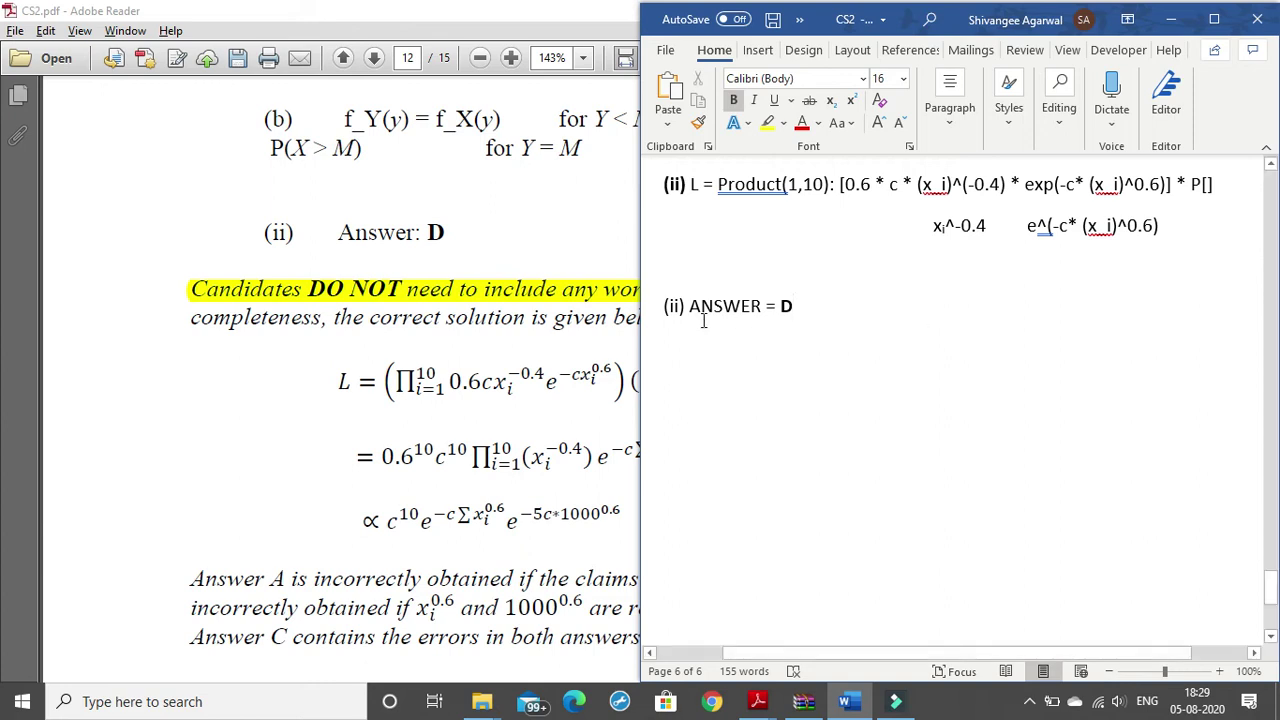
{"action": "left_click_drag", "start_coordinate": [689, 306], "coordinate": [791, 309]}
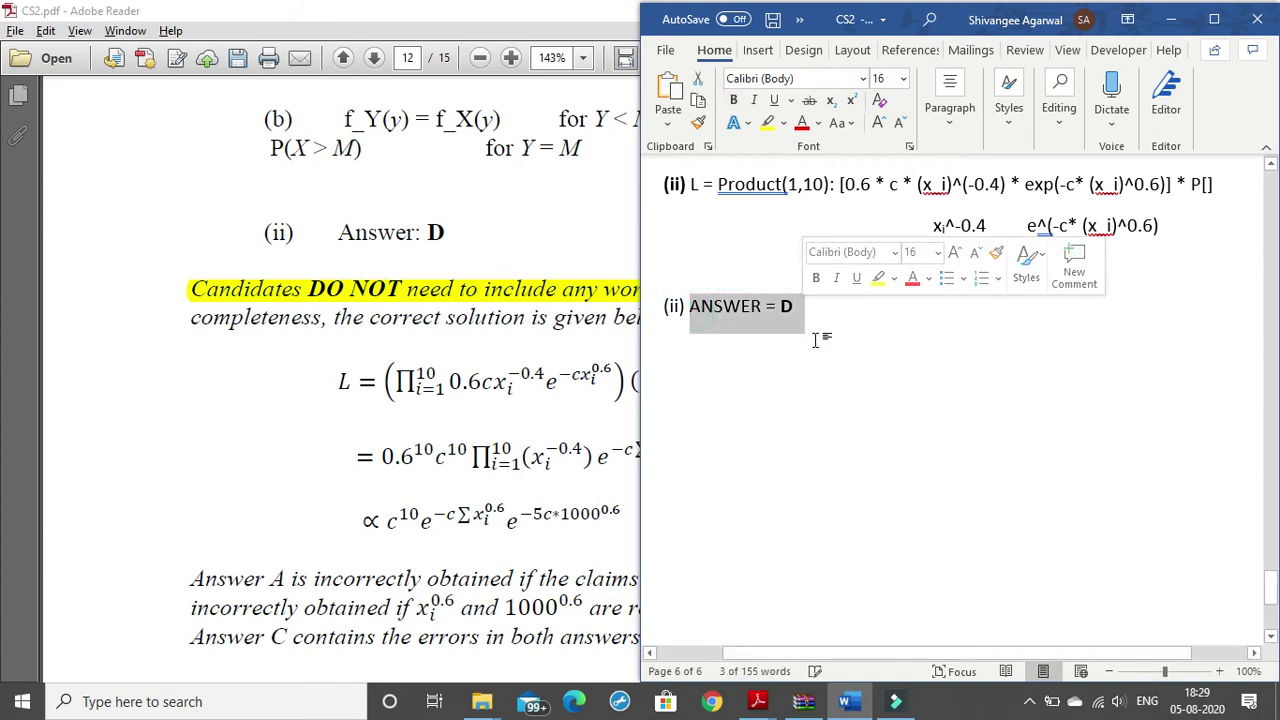
{"action": "left_click", "coordinate": [814, 338]}
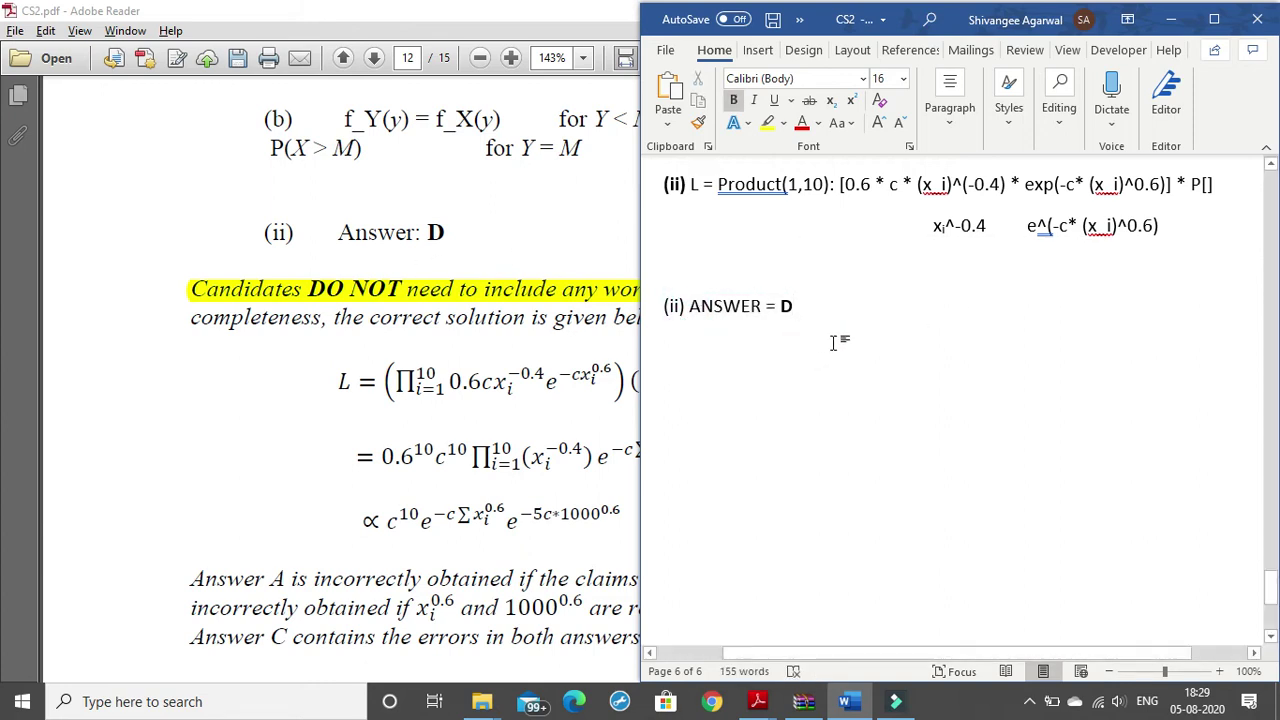
Step: Make the '(ii)' label bold and confirm the answer letter D is bold
{"action": "left_click_drag", "start_coordinate": [663, 306], "coordinate": [686, 312]}
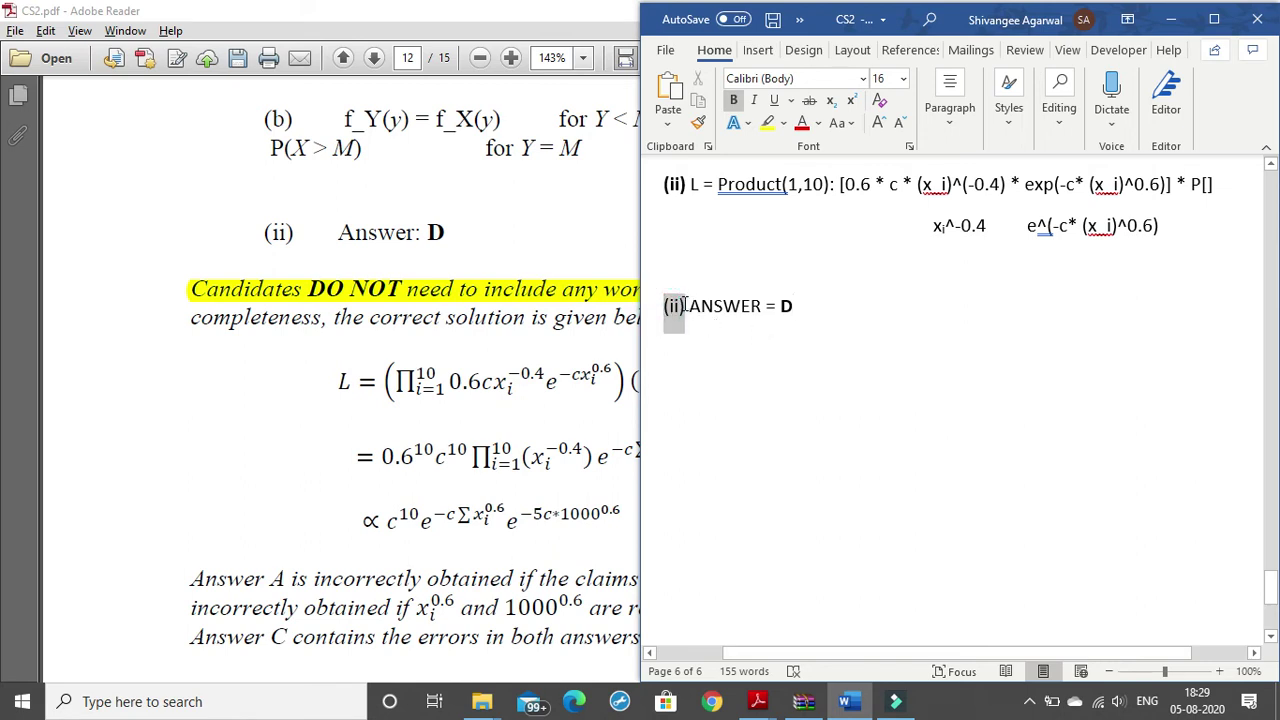
{"action": "key", "text": "ctrl+b"}
{"action": "scroll", "coordinate": [697, 280], "scroll_direction": "up", "scroll_amount": 2}
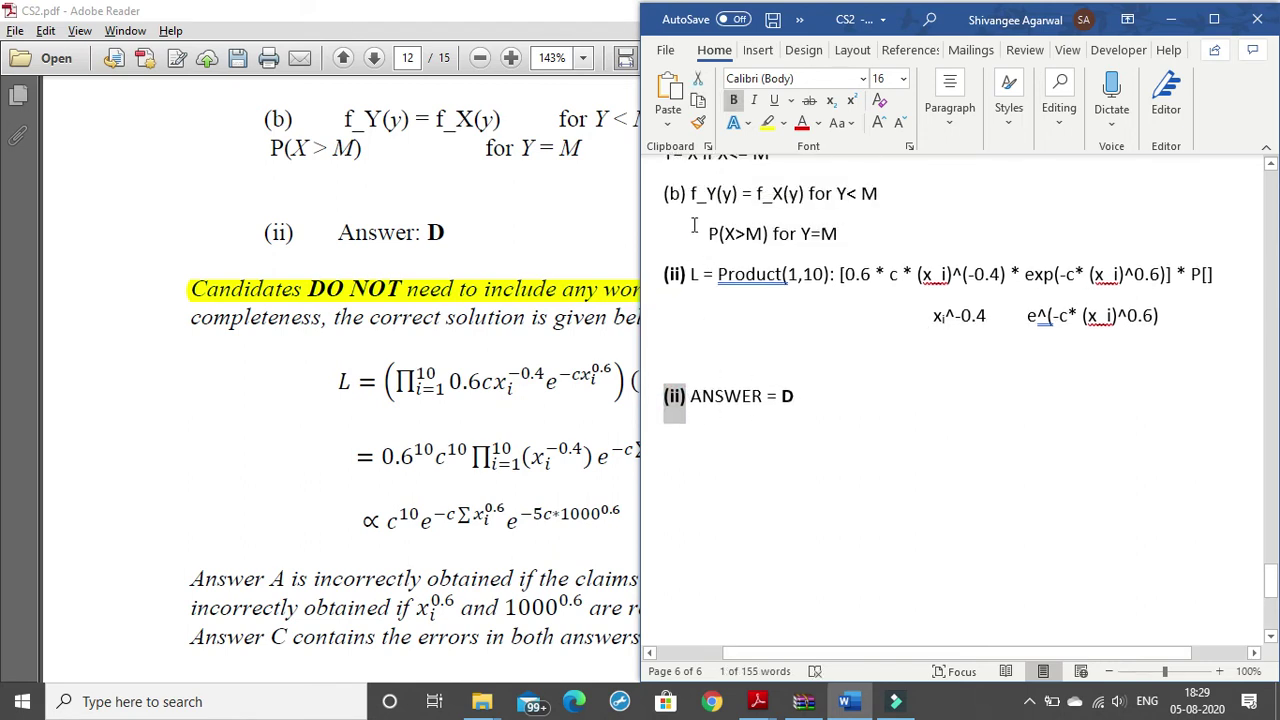
{"action": "scroll", "coordinate": [694, 240], "scroll_direction": "up", "scroll_amount": 2}
{"action": "scroll", "coordinate": [729, 246], "scroll_direction": "down", "scroll_amount": 1}
{"action": "scroll", "coordinate": [700, 320], "scroll_direction": "down", "scroll_amount": 1}
{"action": "left_click", "coordinate": [677, 396]}
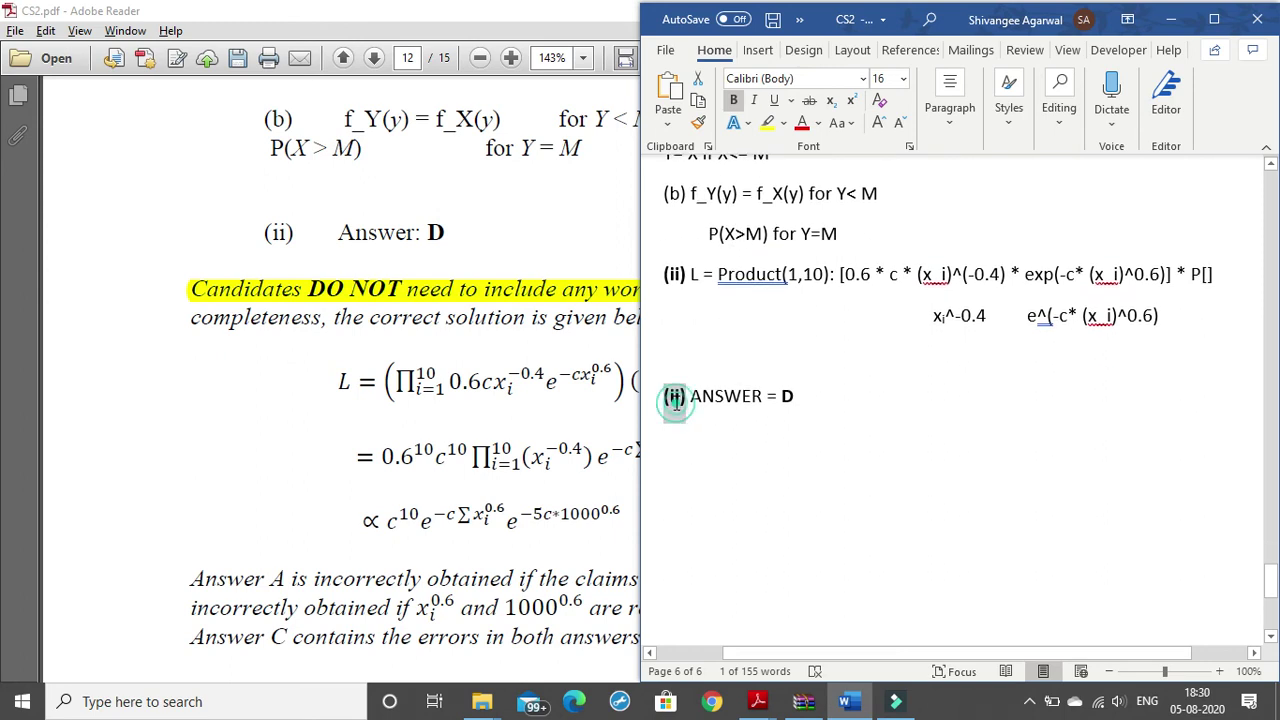
{"action": "double_click", "coordinate": [787, 398]}
{"action": "left_click", "coordinate": [822, 411]}
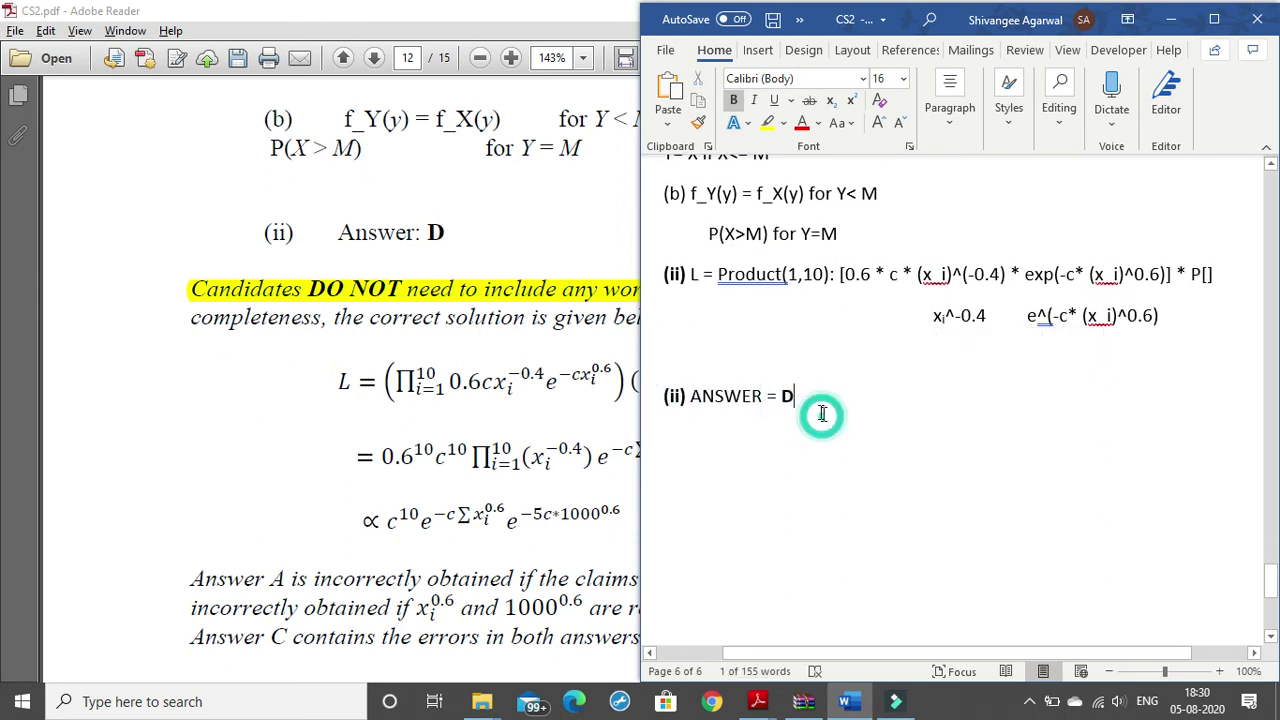
Step: Minimize Word and scroll CS2.pdf to page 13, showing (iii) Answer: C and its mark allocation table
{"action": "left_click", "coordinate": [1178, 20]}
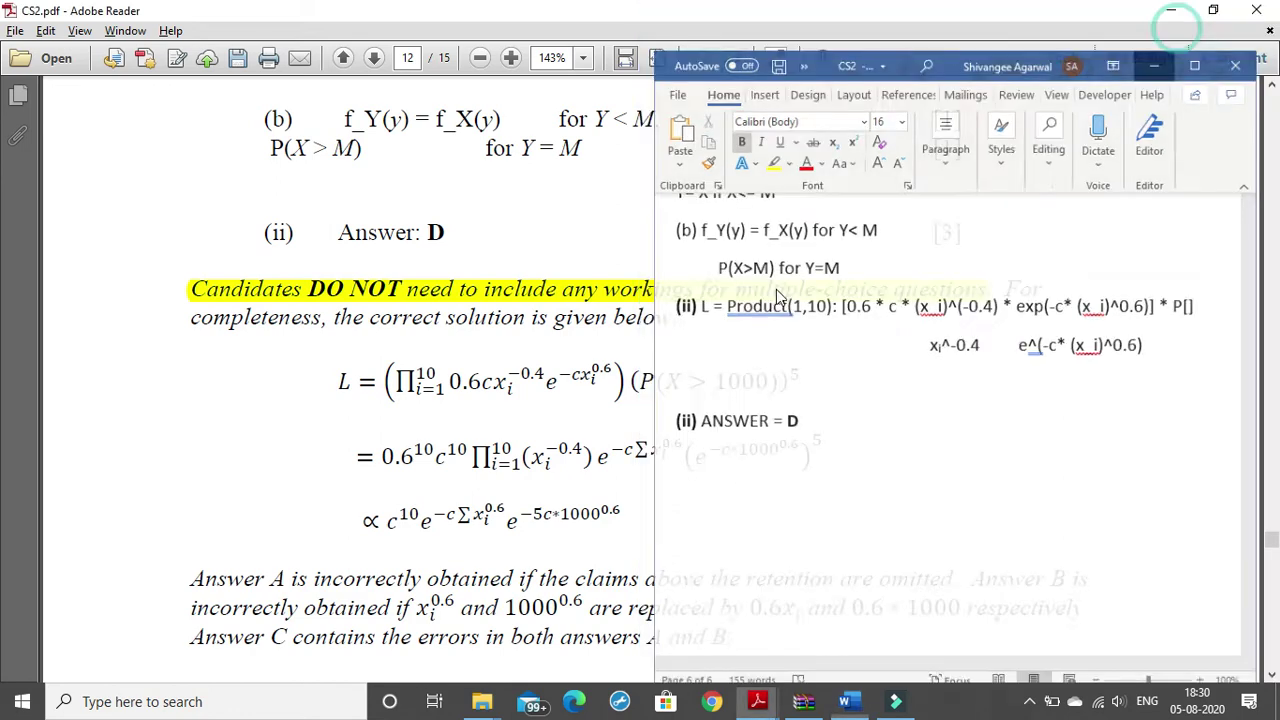
{"action": "scroll", "coordinate": [621, 345], "scroll_direction": "down", "scroll_amount": 3}
{"action": "scroll", "coordinate": [587, 300], "scroll_direction": "up", "scroll_amount": 2}
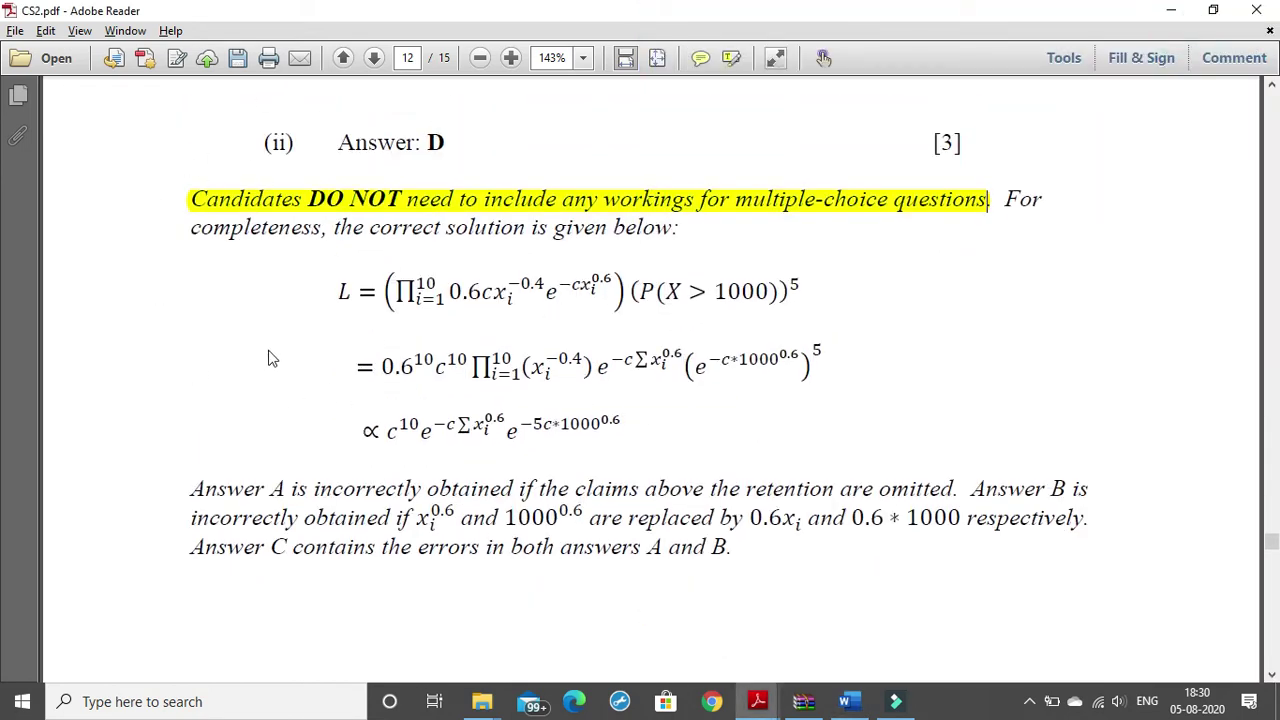
{"action": "scroll", "coordinate": [440, 458], "scroll_direction": "down", "scroll_amount": 3}
{"action": "scroll", "coordinate": [443, 462], "scroll_direction": "down", "scroll_amount": 5}
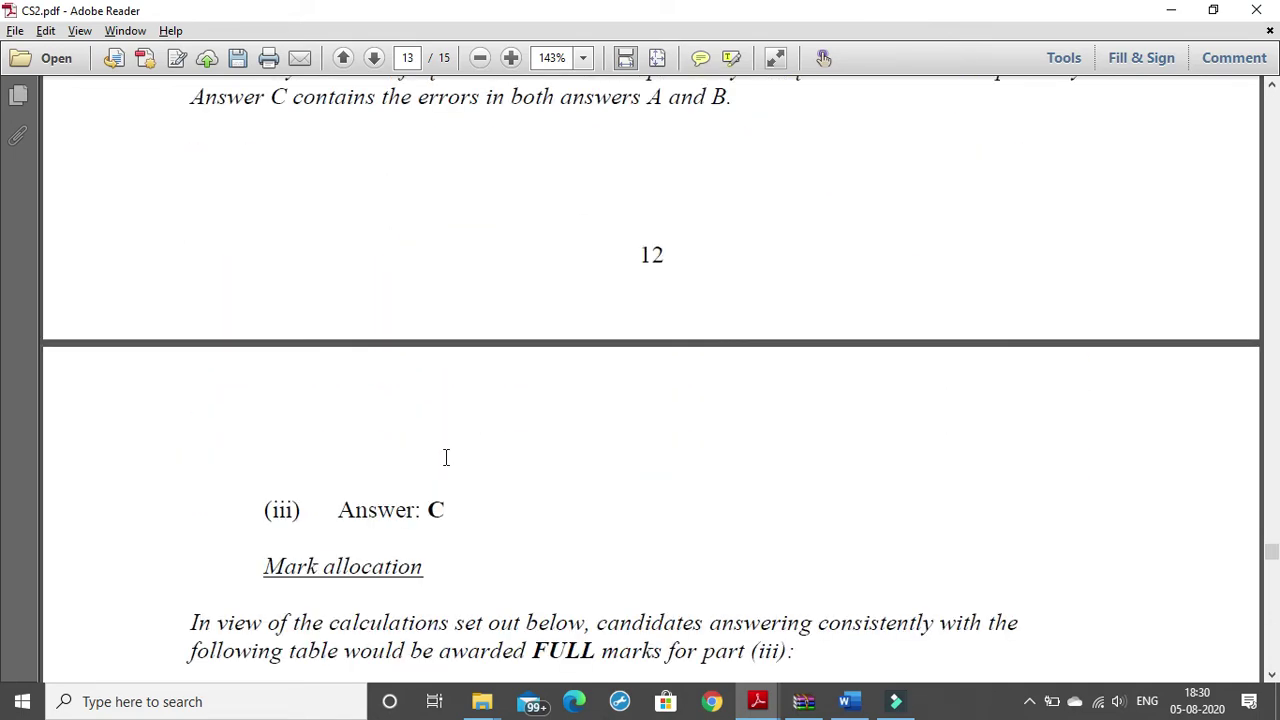
{"action": "scroll", "coordinate": [443, 454], "scroll_direction": "down", "scroll_amount": 4}
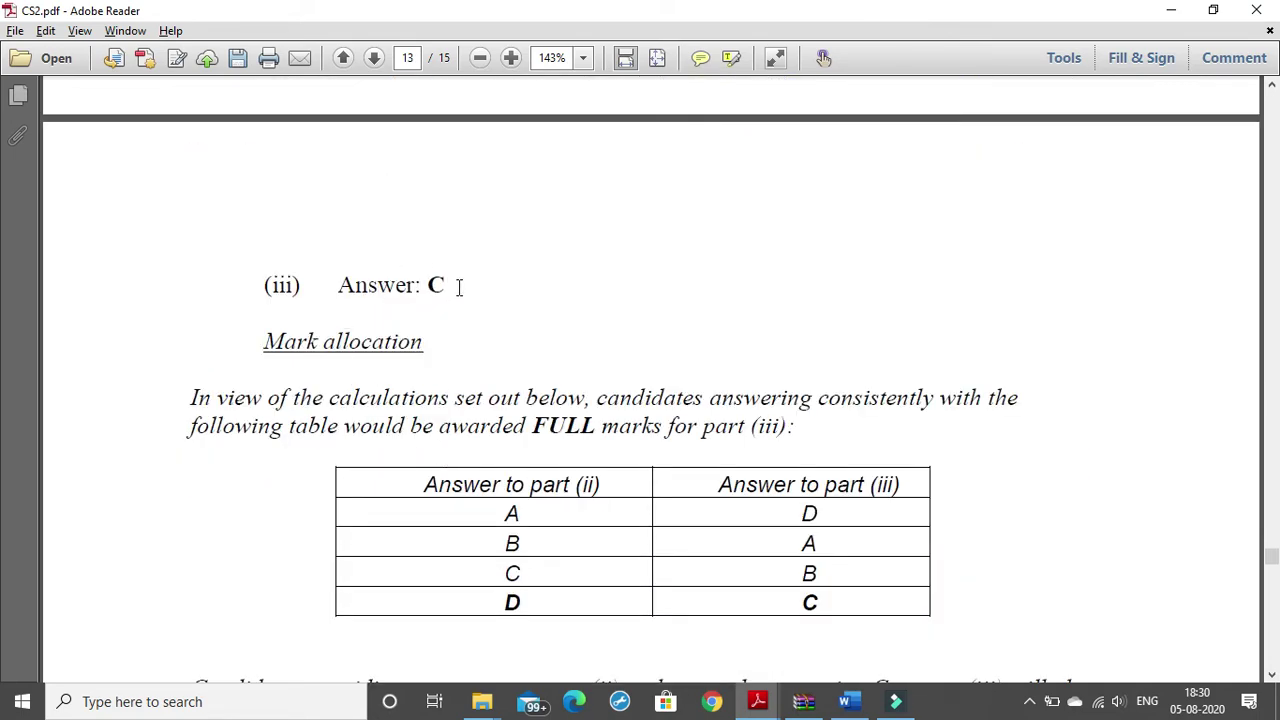
{"action": "scroll", "coordinate": [457, 290], "scroll_direction": "up", "scroll_amount": 4}
{"action": "scroll", "coordinate": [457, 292], "scroll_direction": "up", "scroll_amount": 4}
{"action": "scroll", "coordinate": [457, 292], "scroll_direction": "up", "scroll_amount": 4}
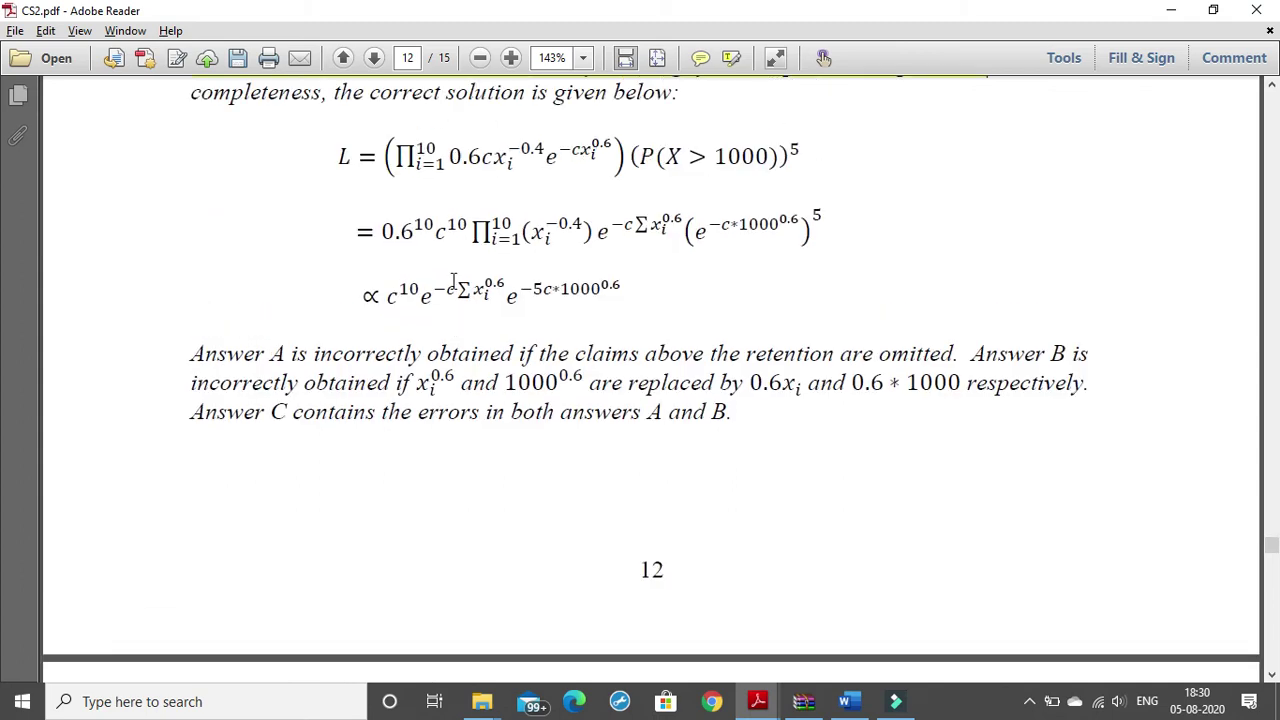
{"action": "scroll", "coordinate": [416, 283], "scroll_direction": "up", "scroll_amount": 4}
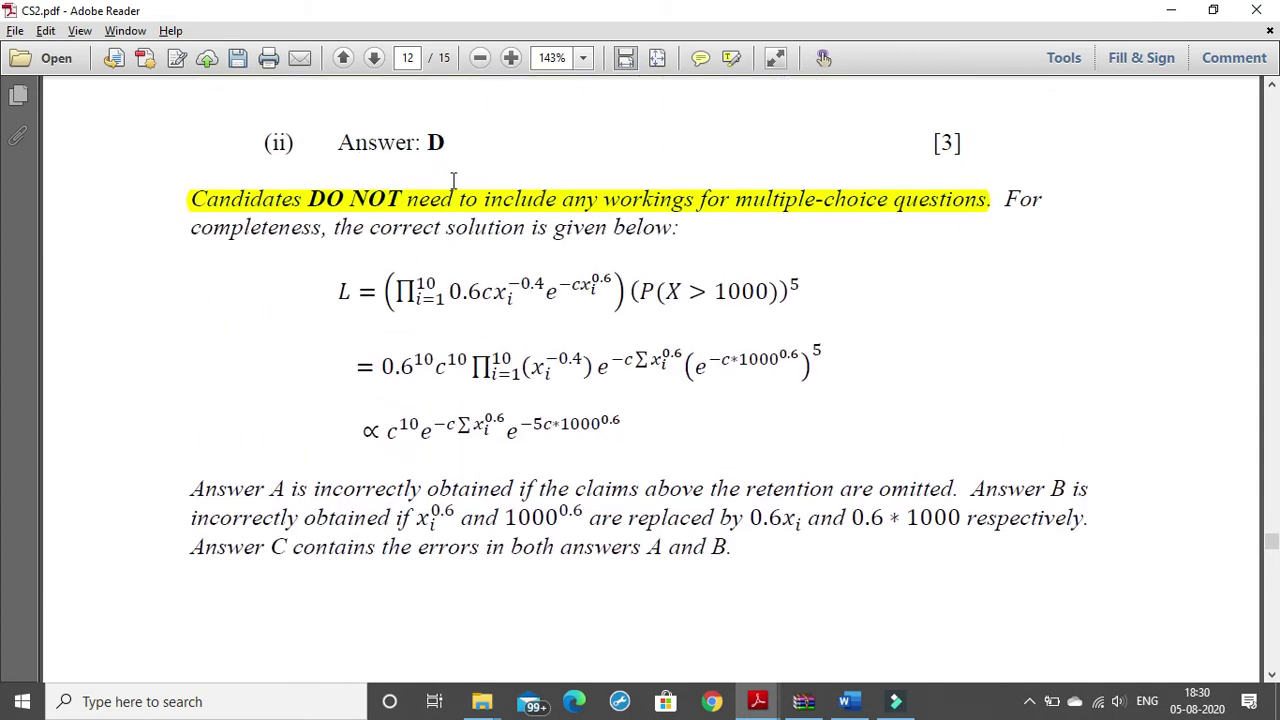
{"action": "scroll", "coordinate": [455, 240], "scroll_direction": "down", "scroll_amount": 5}
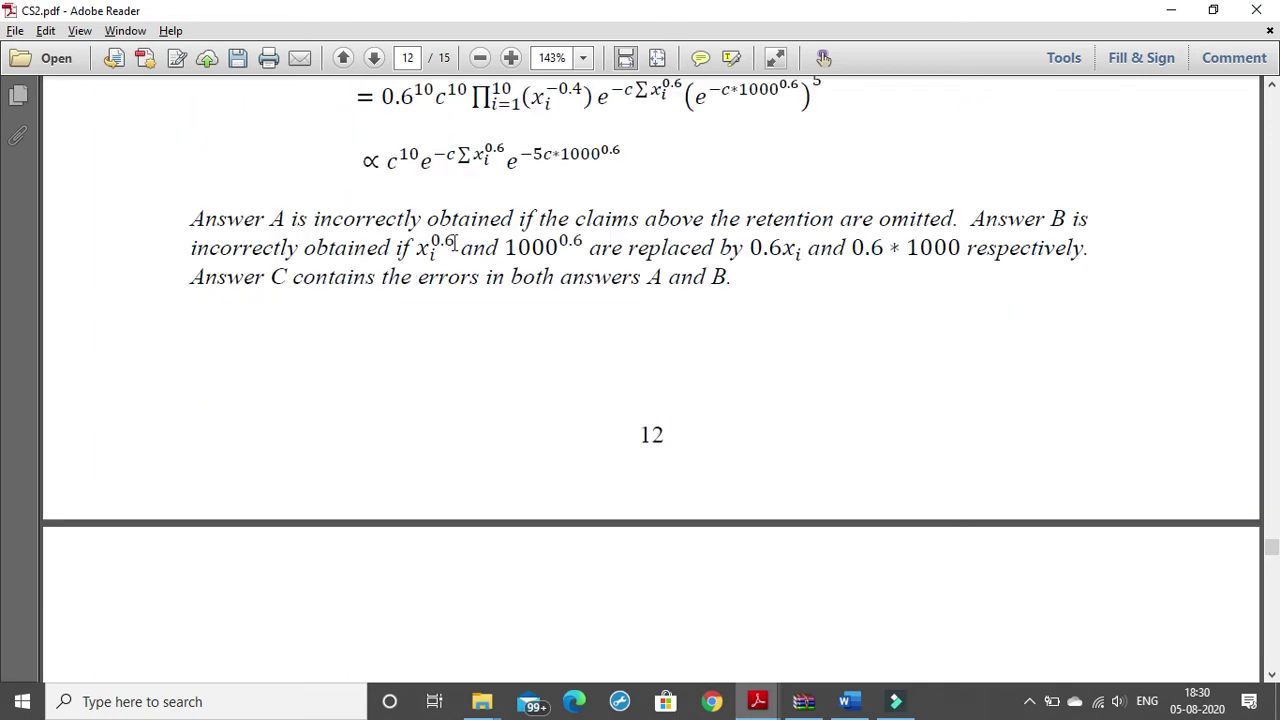
{"action": "scroll", "coordinate": [360, 390], "scroll_direction": "down", "scroll_amount": 5}
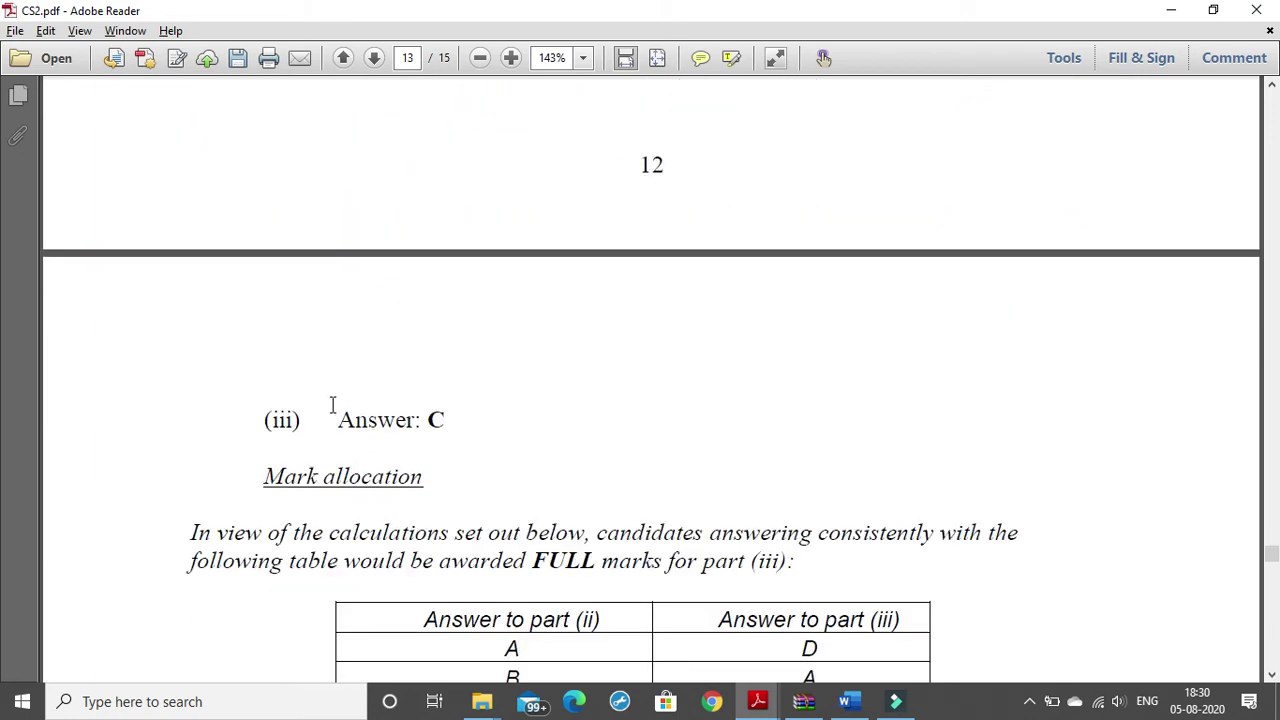
{"action": "scroll", "coordinate": [365, 385], "scroll_direction": "down", "scroll_amount": 1}
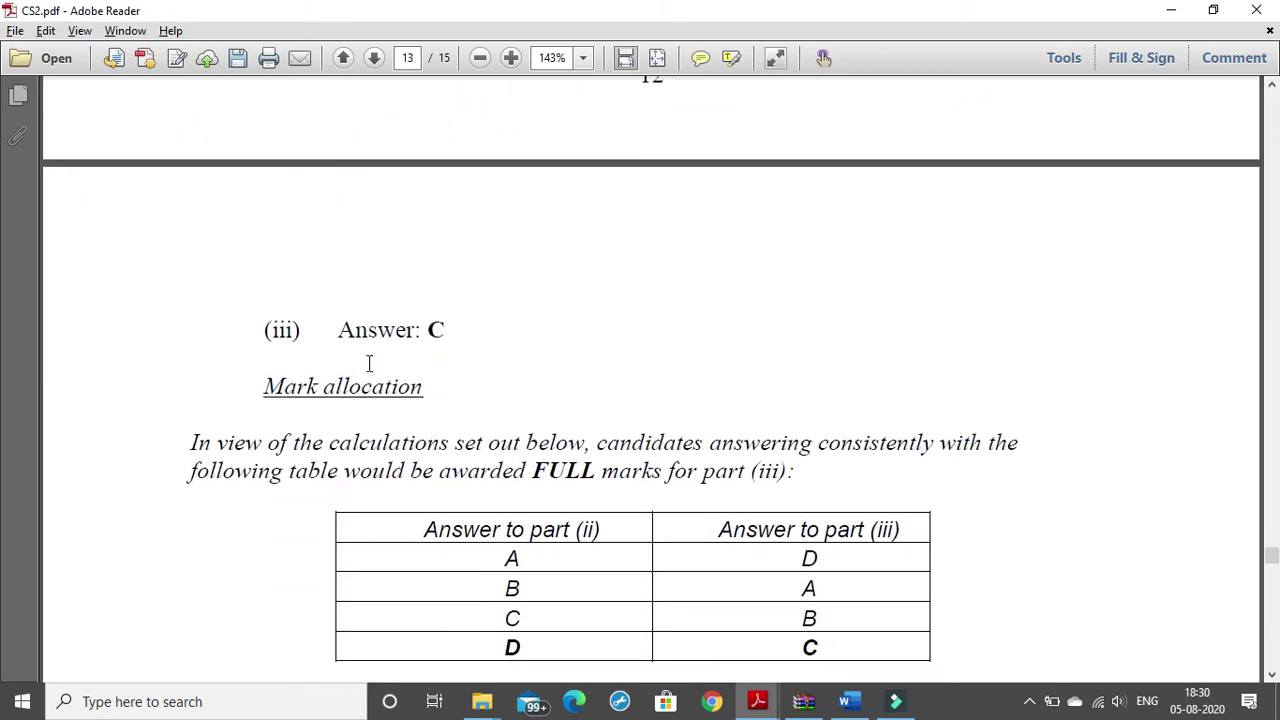
{"action": "scroll", "coordinate": [425, 368], "scroll_direction": "down", "scroll_amount": 1}
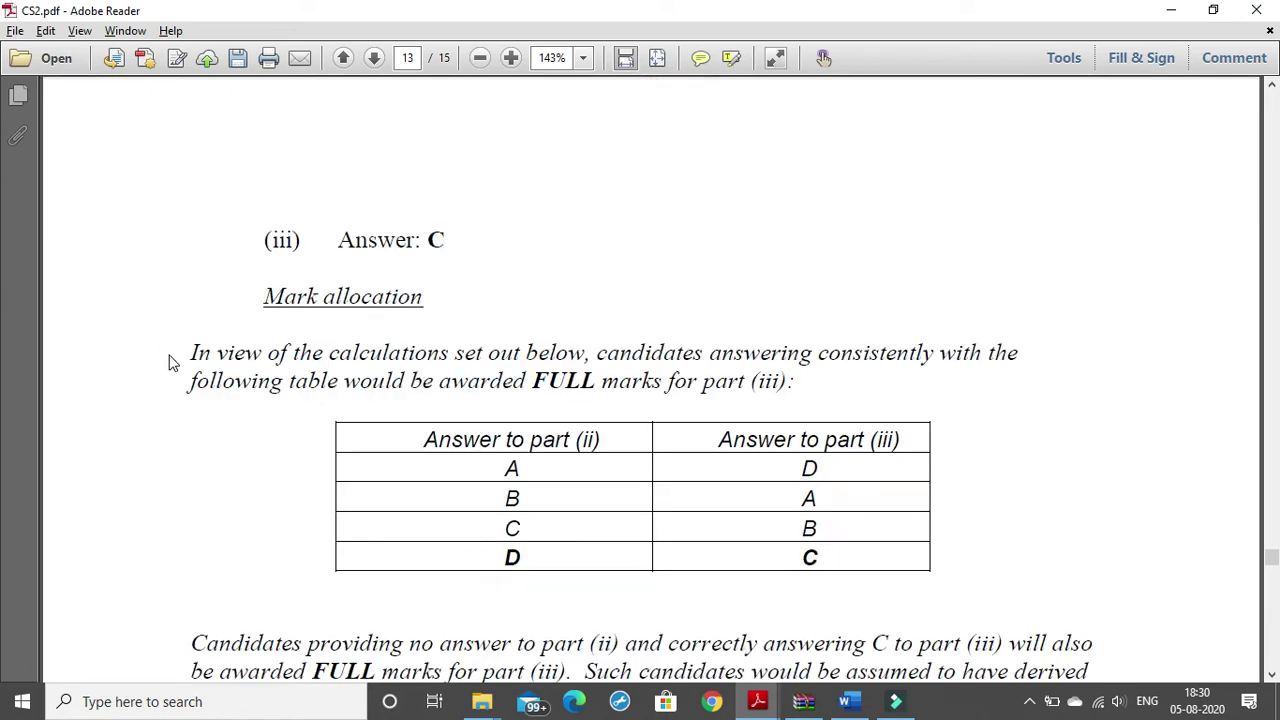
{"action": "scroll", "coordinate": [551, 366], "scroll_direction": "down", "scroll_amount": 1}
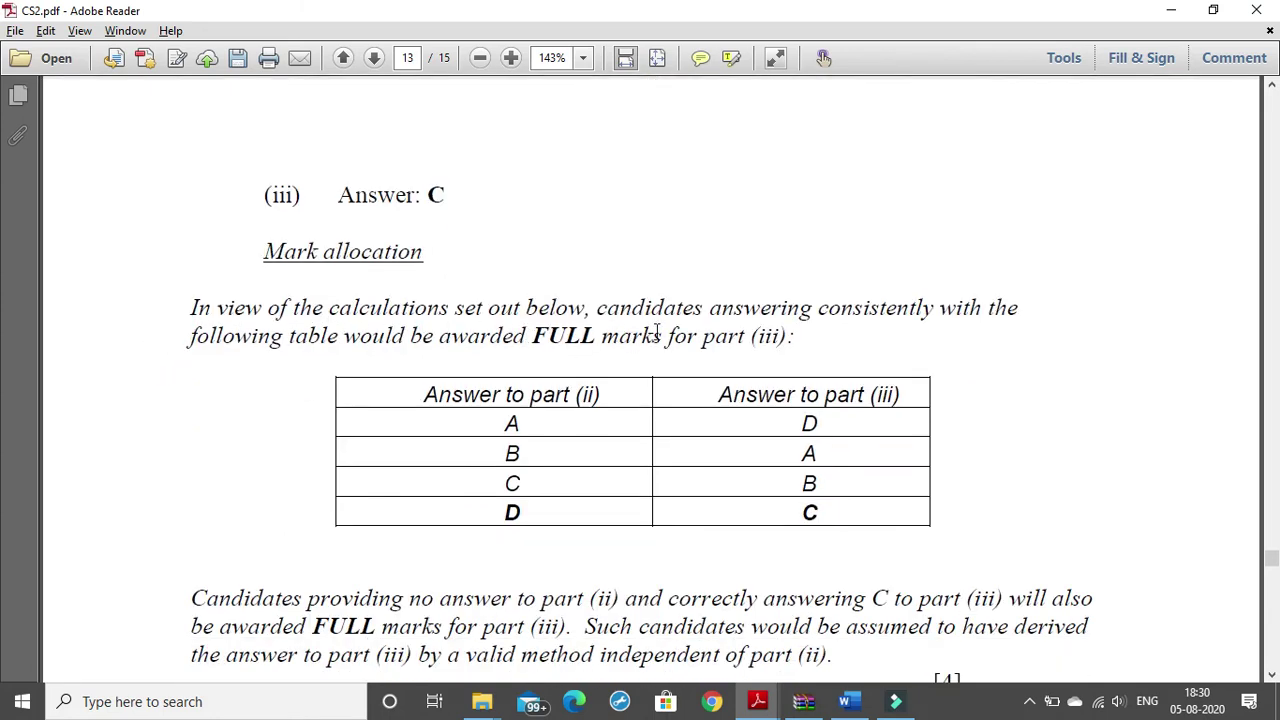
{"action": "scroll", "coordinate": [863, 314], "scroll_direction": "down", "scroll_amount": 1}
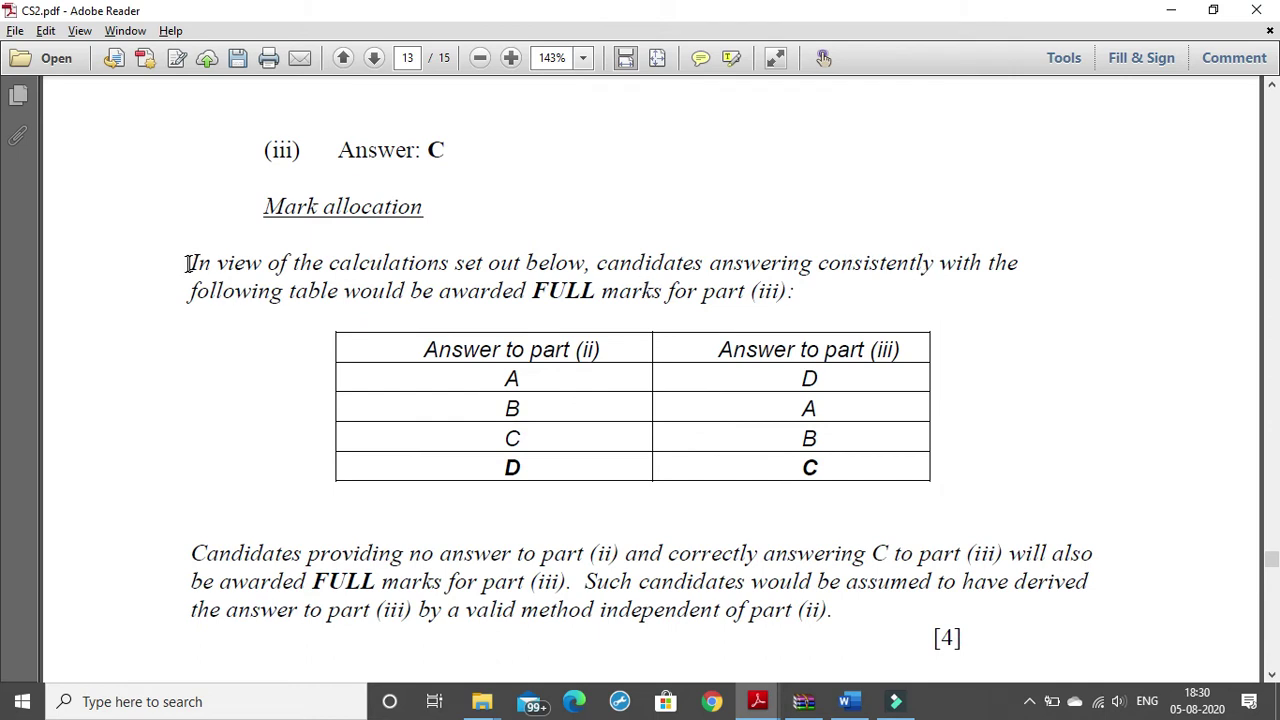
Step: Highlight in yellow the 'In view of the calculations…' sentence about FULL marks for consistent answers
{"action": "mouse_move", "coordinate": [190, 263]}
{"action": "left_mouse_down"}
{"action": "mouse_move", "coordinate": [497, 312]}
{"action": "mouse_move", "coordinate": [796, 306]}
{"action": "left_mouse_up"}
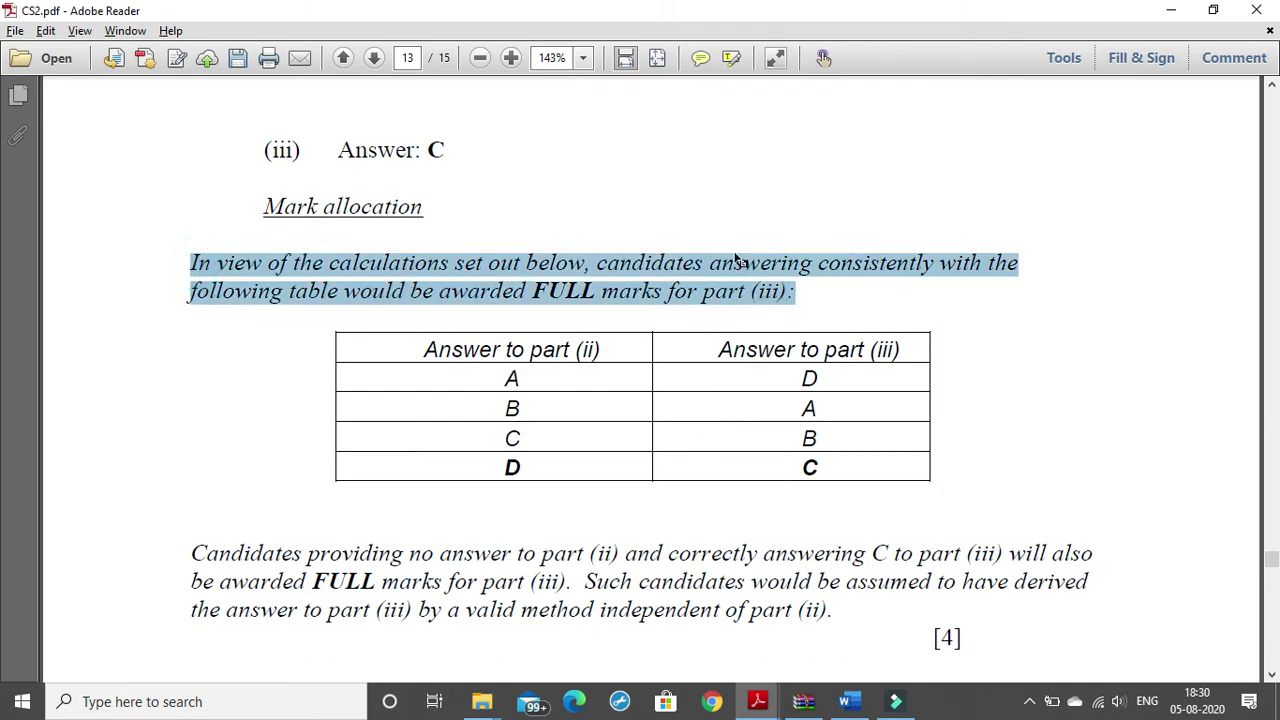
{"action": "left_click", "coordinate": [731, 57]}
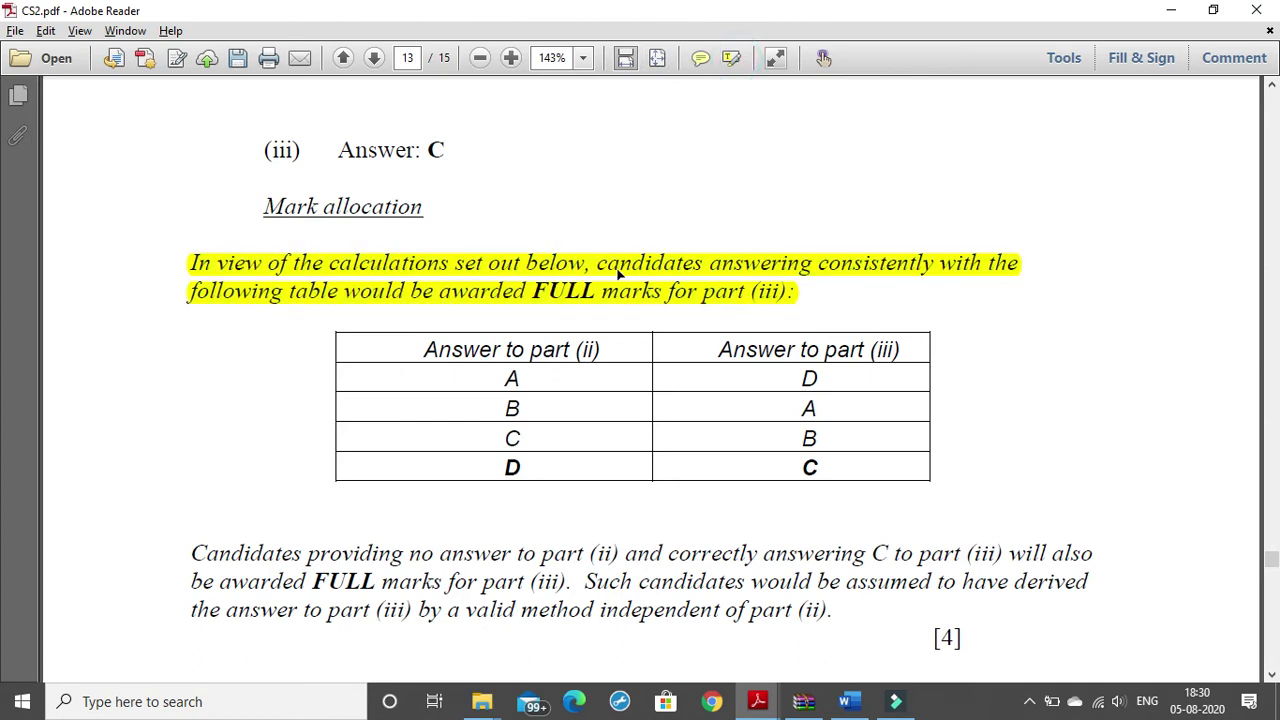
{"action": "scroll", "coordinate": [547, 219], "scroll_direction": "up", "scroll_amount": 5}
{"action": "scroll", "coordinate": [547, 219], "scroll_direction": "up", "scroll_amount": 8}
{"action": "scroll", "coordinate": [420, 171], "scroll_direction": "up", "scroll_amount": 2}
{"action": "scroll", "coordinate": [408, 170], "scroll_direction": "up", "scroll_amount": 5}
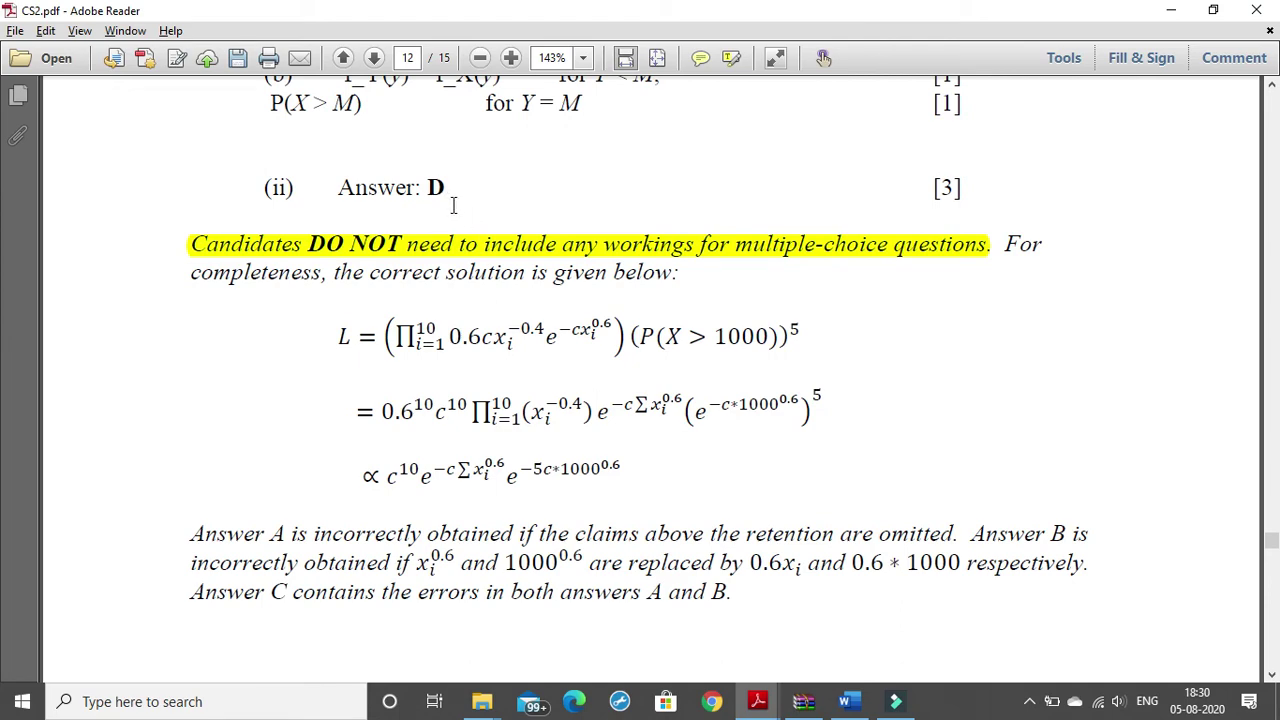
{"action": "scroll", "coordinate": [451, 206], "scroll_direction": "down", "scroll_amount": 2}
{"action": "scroll", "coordinate": [451, 210], "scroll_direction": "down", "scroll_amount": 3}
{"action": "scroll", "coordinate": [451, 223], "scroll_direction": "down", "scroll_amount": 5}
{"action": "scroll", "coordinate": [400, 290], "scroll_direction": "down", "scroll_amount": 2}
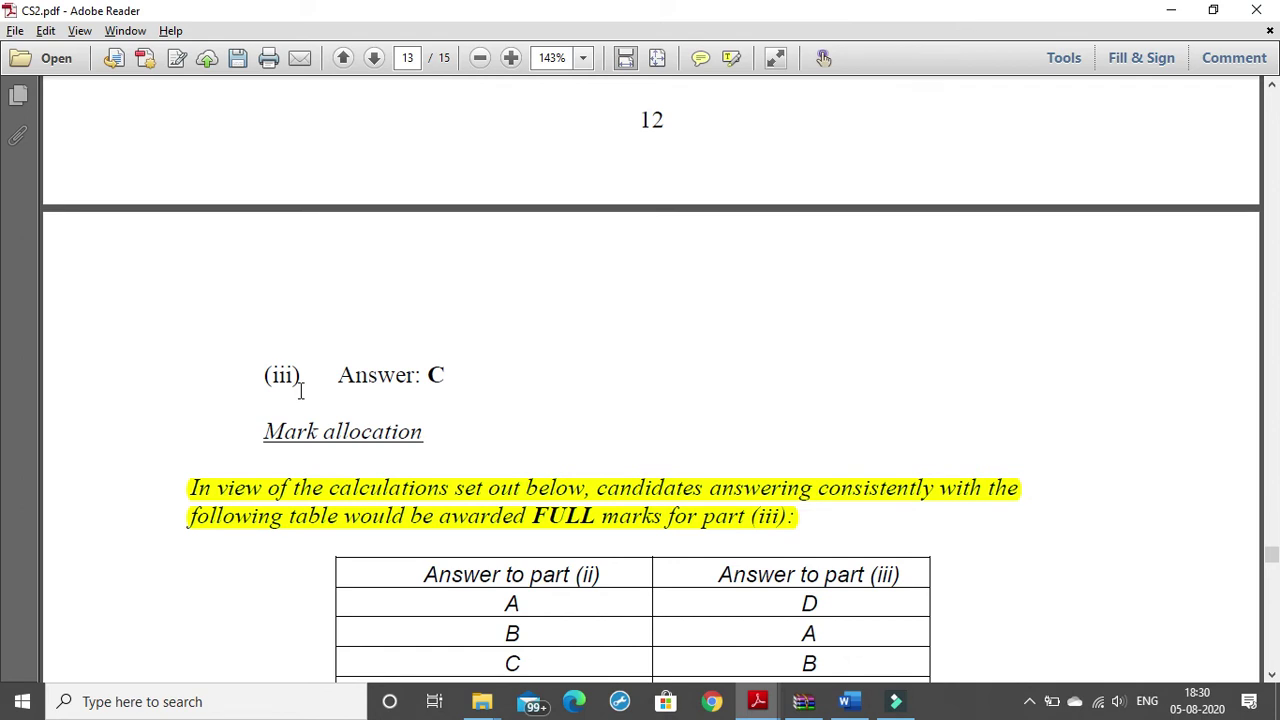
{"action": "scroll", "coordinate": [356, 396], "scroll_direction": "down", "scroll_amount": 3}
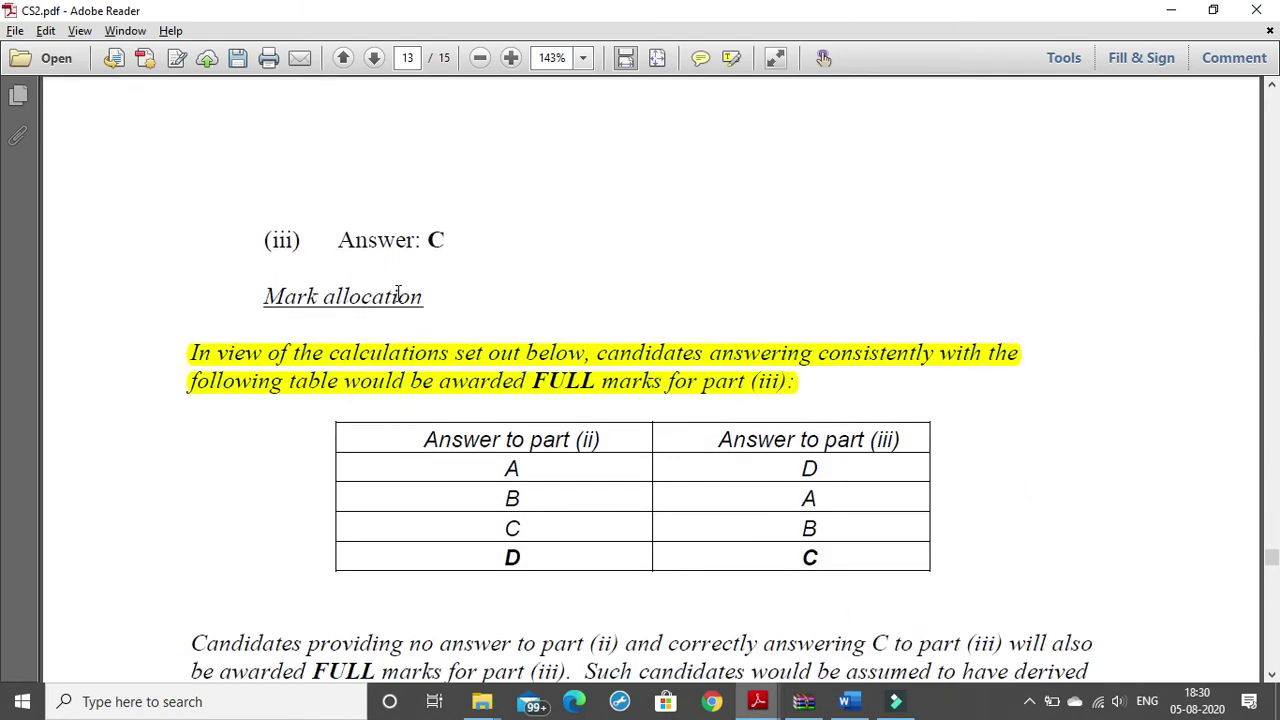
{"action": "scroll", "coordinate": [470, 391], "scroll_direction": "down", "scroll_amount": 2}
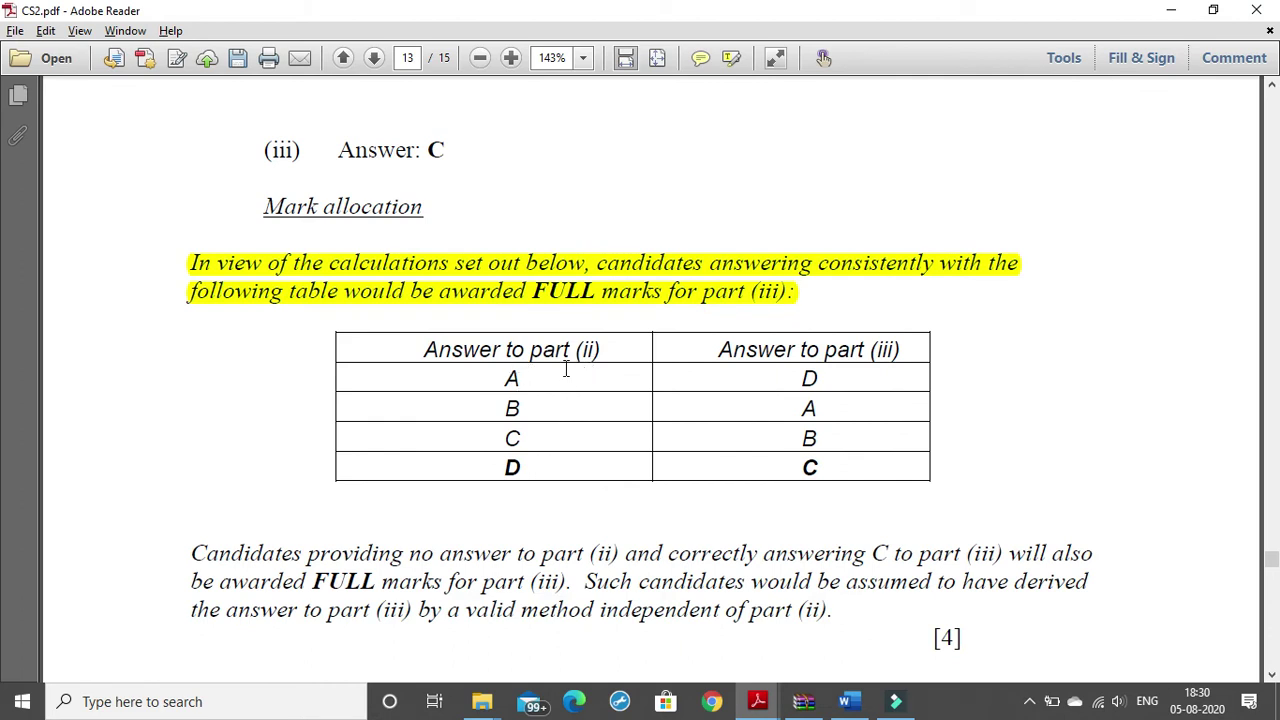
Step: Compare answer A in the allocation table with the [3] mark given for part (ii)
{"action": "left_click", "coordinate": [496, 378]}
{"action": "left_click", "coordinate": [533, 392]}
{"action": "scroll", "coordinate": [505, 301], "scroll_direction": "up", "scroll_amount": 3}
{"action": "scroll", "coordinate": [505, 301], "scroll_direction": "up", "scroll_amount": 5}
{"action": "scroll", "coordinate": [430, 260], "scroll_direction": "up", "scroll_amount": 3}
{"action": "scroll", "coordinate": [355, 214], "scroll_direction": "up", "scroll_amount": 1}
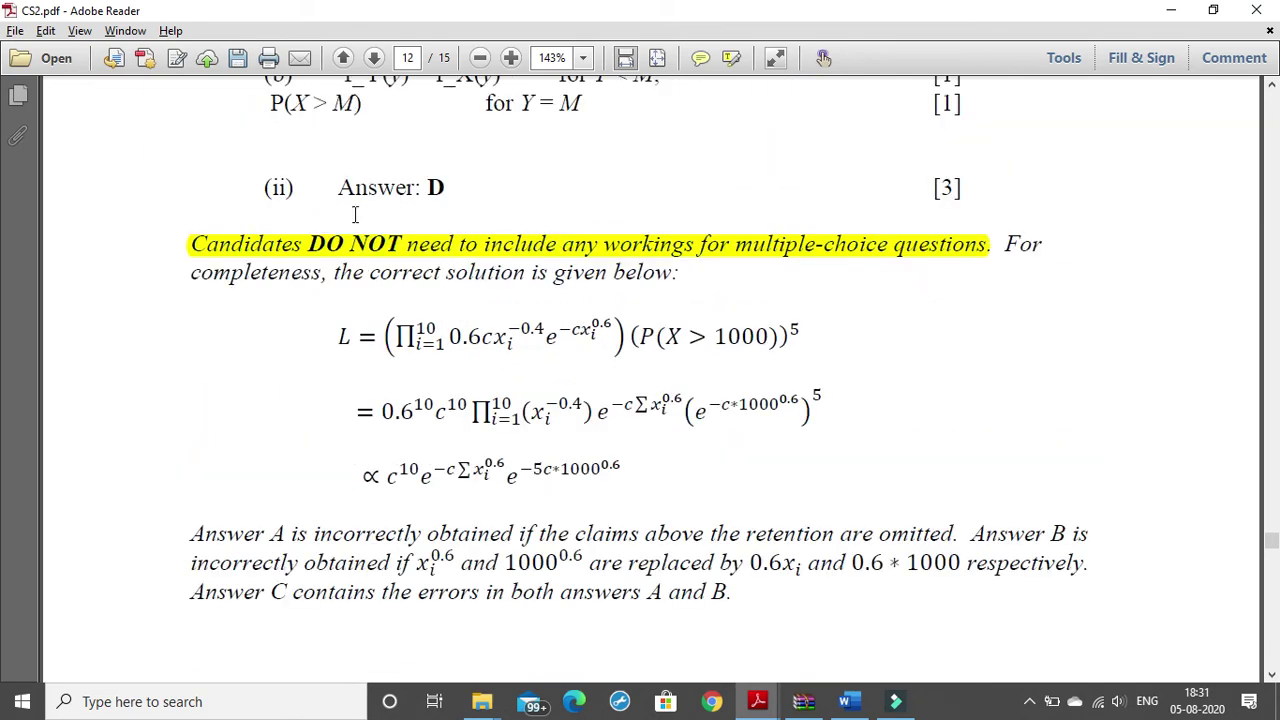
{"action": "left_click_drag", "start_coordinate": [936, 190], "coordinate": [968, 196]}
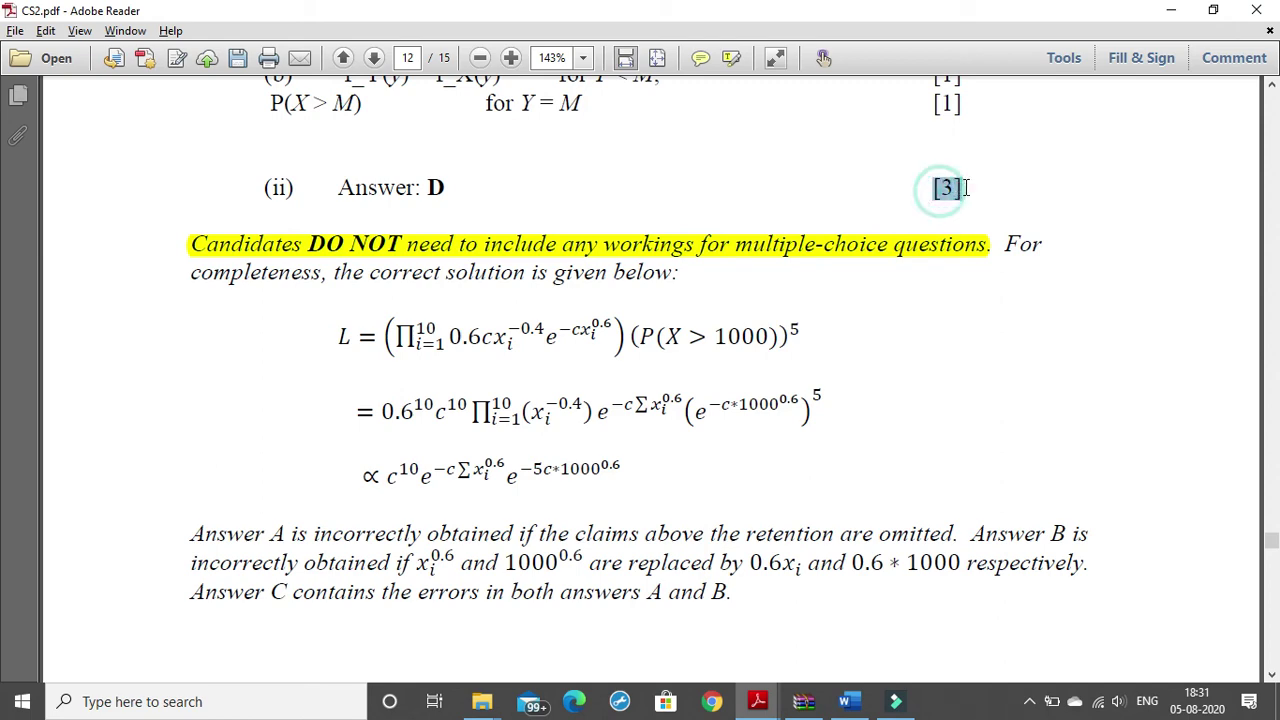
{"action": "scroll", "coordinate": [726, 304], "scroll_direction": "down", "scroll_amount": 4}
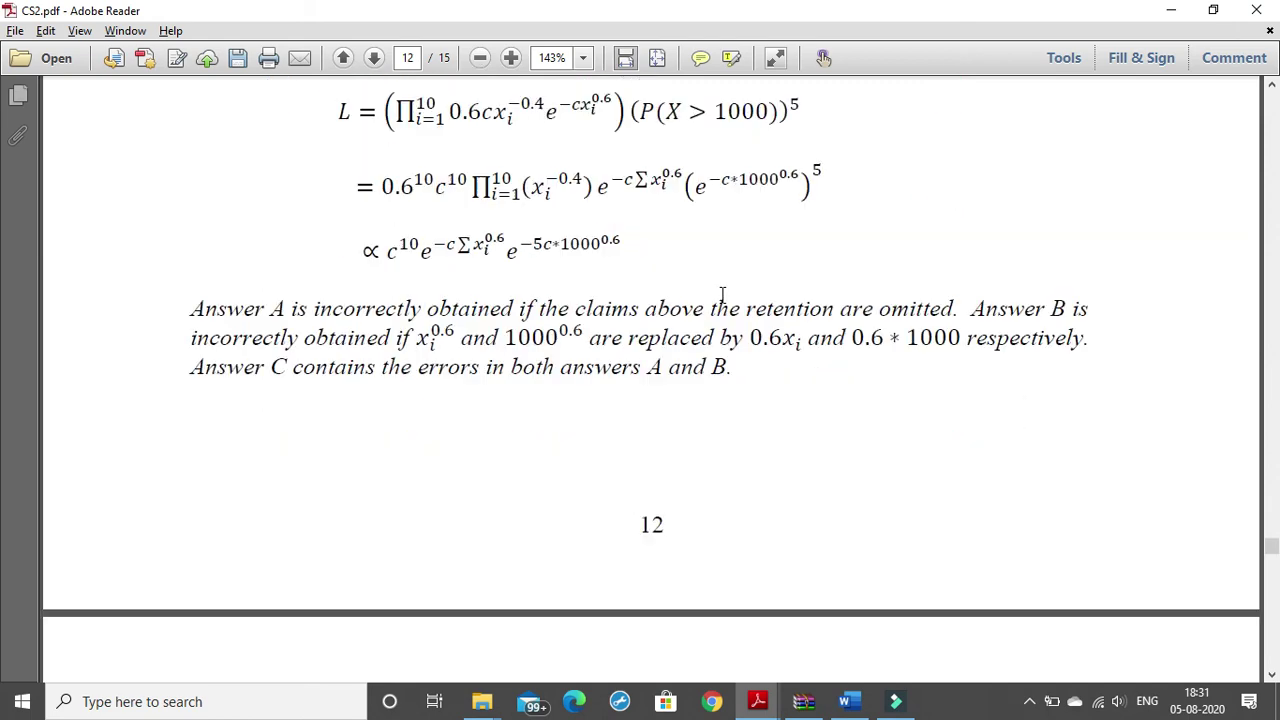
{"action": "scroll", "coordinate": [726, 304], "scroll_direction": "down", "scroll_amount": 2}
{"action": "scroll", "coordinate": [722, 310], "scroll_direction": "down", "scroll_amount": 2}
{"action": "scroll", "coordinate": [714, 318], "scroll_direction": "down", "scroll_amount": 3}
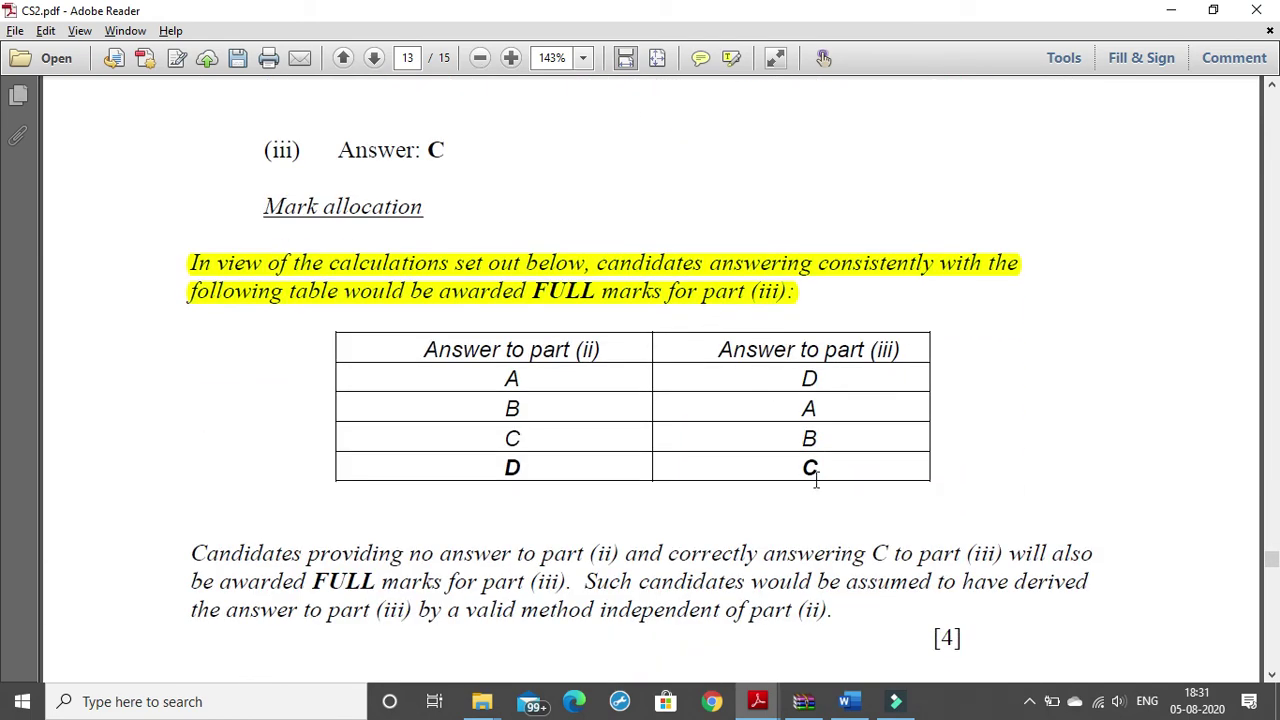
Step: Pick out answers D, B and A in the part (ii) and (iii) columns of the table
{"action": "left_click", "coordinate": [800, 378]}
{"action": "double_click", "coordinate": [810, 379]}
{"action": "double_click", "coordinate": [491, 408]}
{"action": "scroll", "coordinate": [494, 243], "scroll_direction": "up", "scroll_amount": 4}
{"action": "scroll", "coordinate": [490, 215], "scroll_direction": "up", "scroll_amount": 6}
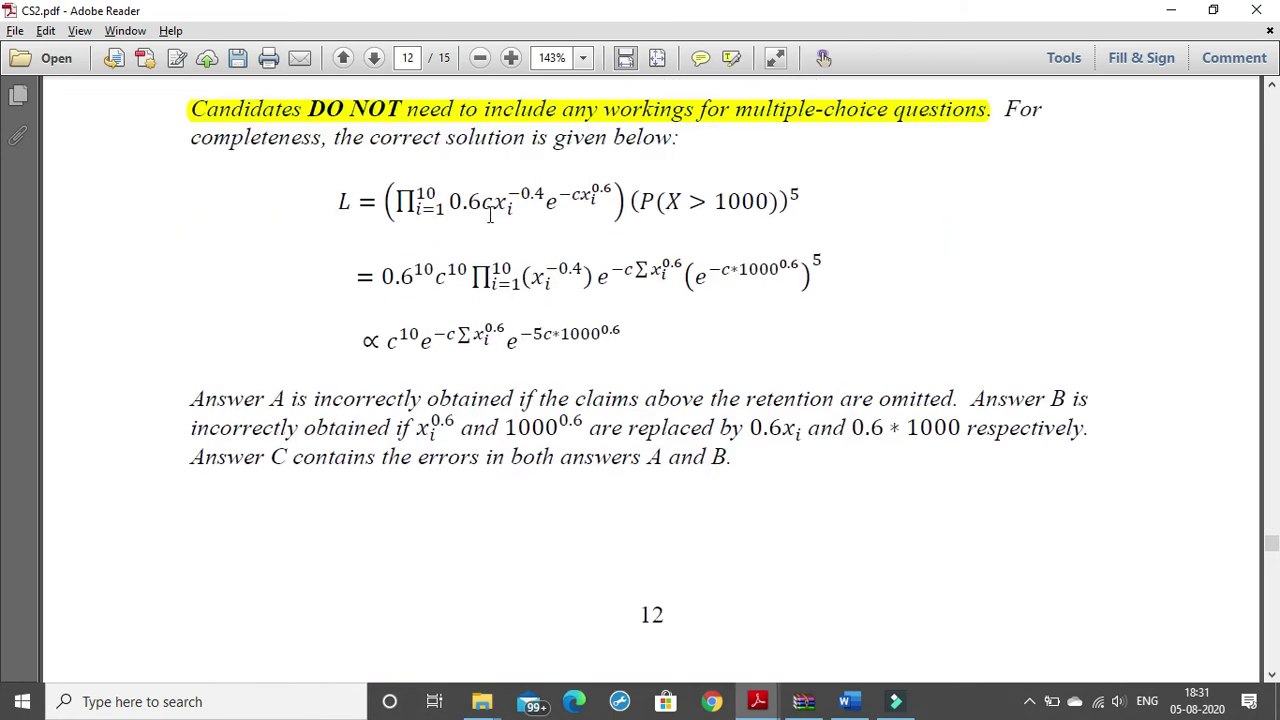
{"action": "scroll", "coordinate": [334, 168], "scroll_direction": "up", "scroll_amount": 3}
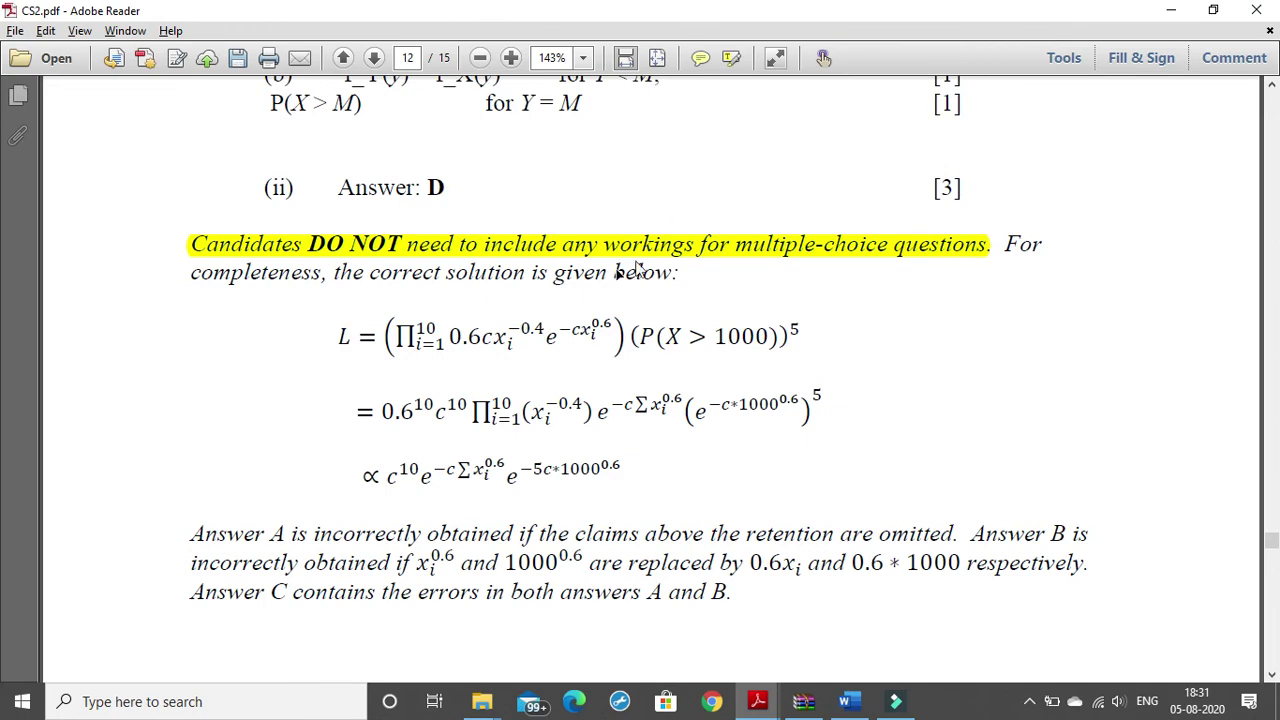
{"action": "scroll", "coordinate": [674, 317], "scroll_direction": "down", "scroll_amount": 10}
{"action": "scroll", "coordinate": [703, 334], "scroll_direction": "down", "scroll_amount": 9}
{"action": "scroll", "coordinate": [751, 316], "scroll_direction": "up", "scroll_amount": 1}
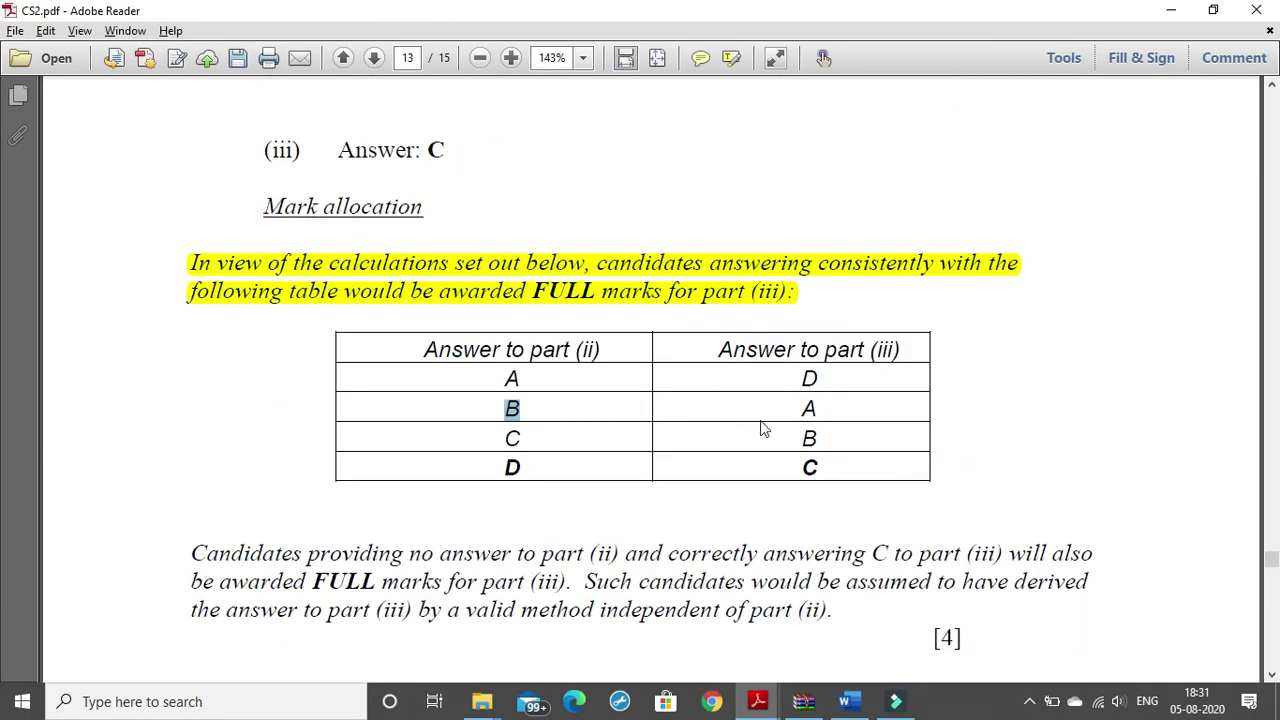
{"action": "double_click", "coordinate": [806, 410]}
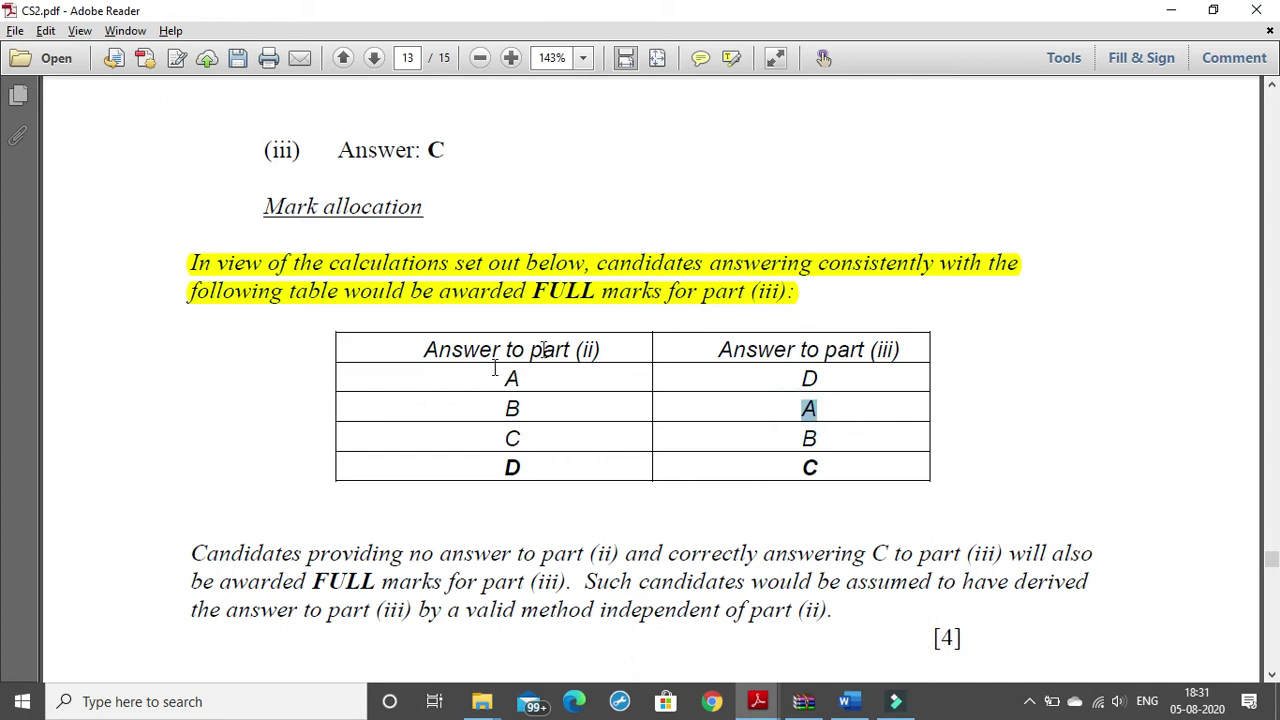
{"action": "left_click", "coordinate": [554, 371]}
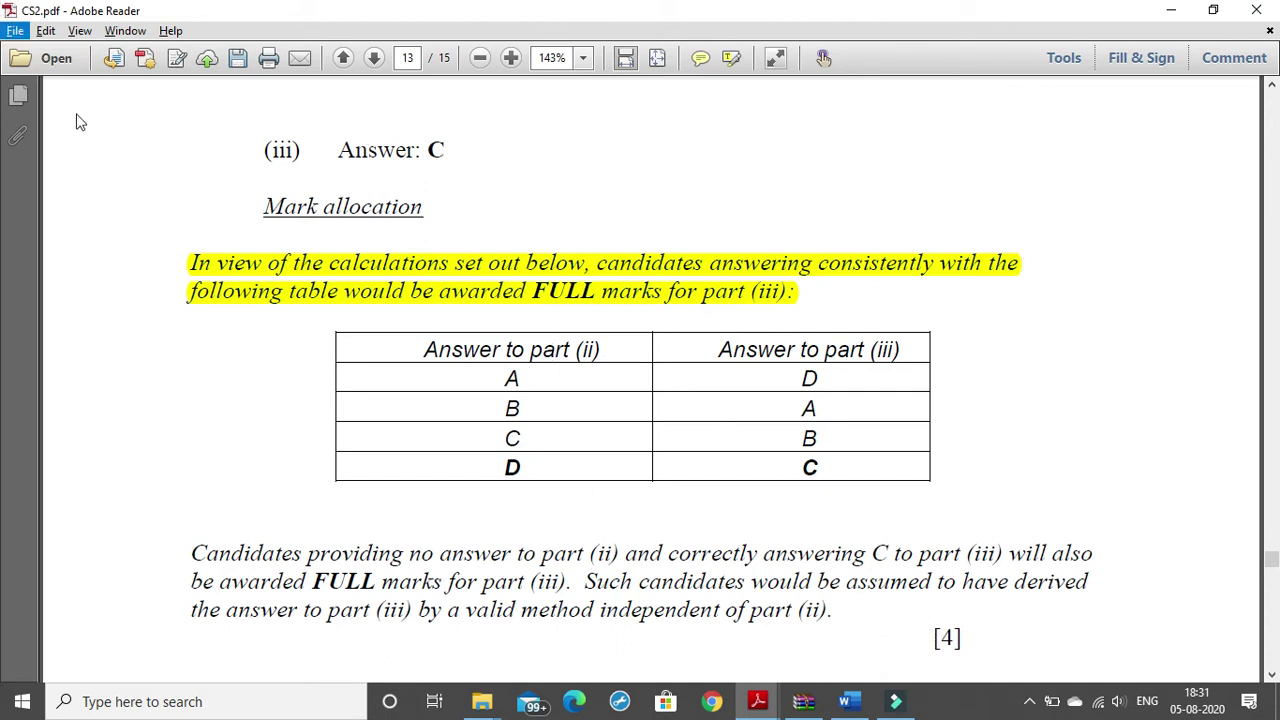
{"action": "scroll", "coordinate": [517, 315], "scroll_direction": "down", "scroll_amount": 1}
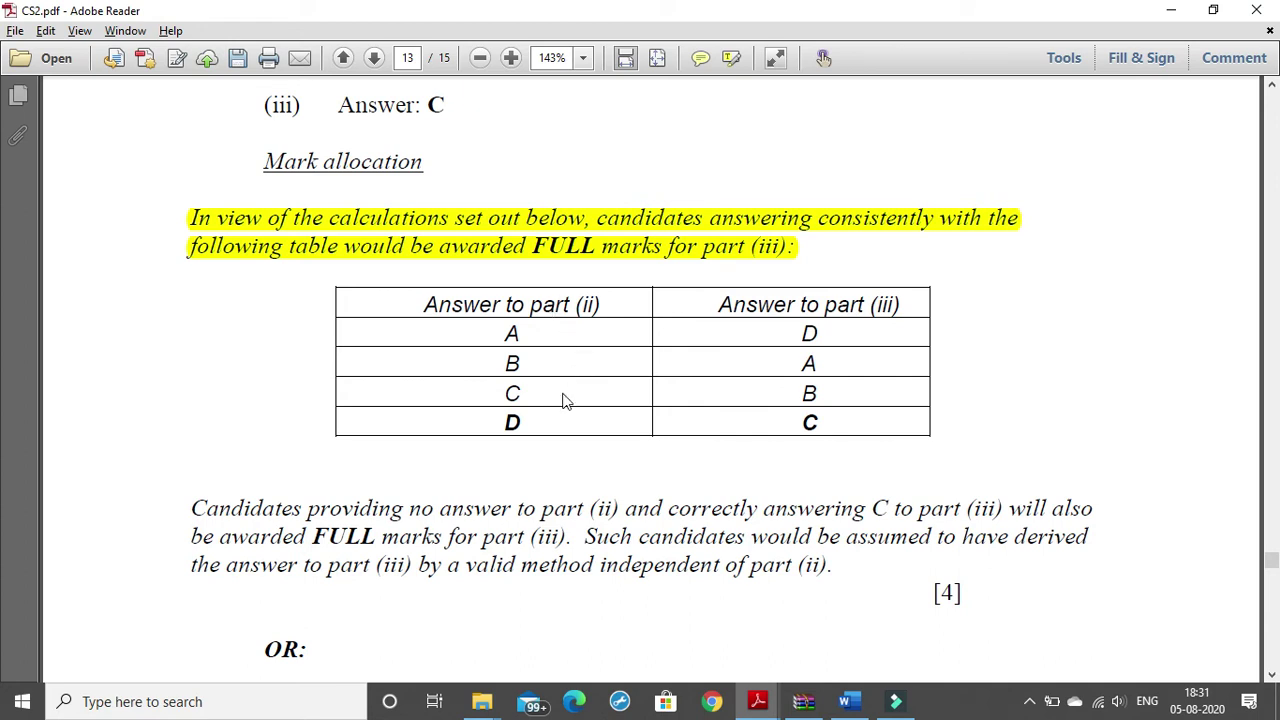
{"action": "left_click_drag", "start_coordinate": [497, 393], "coordinate": [527, 396]}
{"action": "left_click_drag", "start_coordinate": [798, 423], "coordinate": [834, 424]}
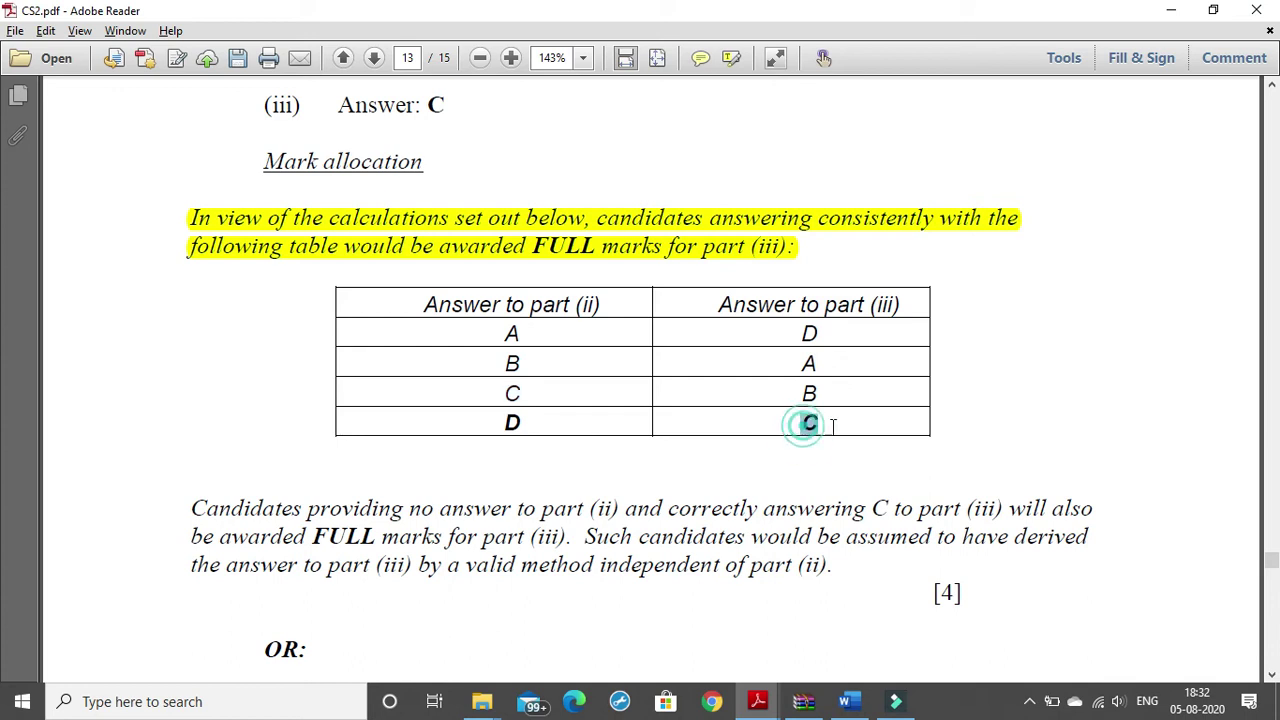
{"action": "left_click", "coordinate": [705, 424]}
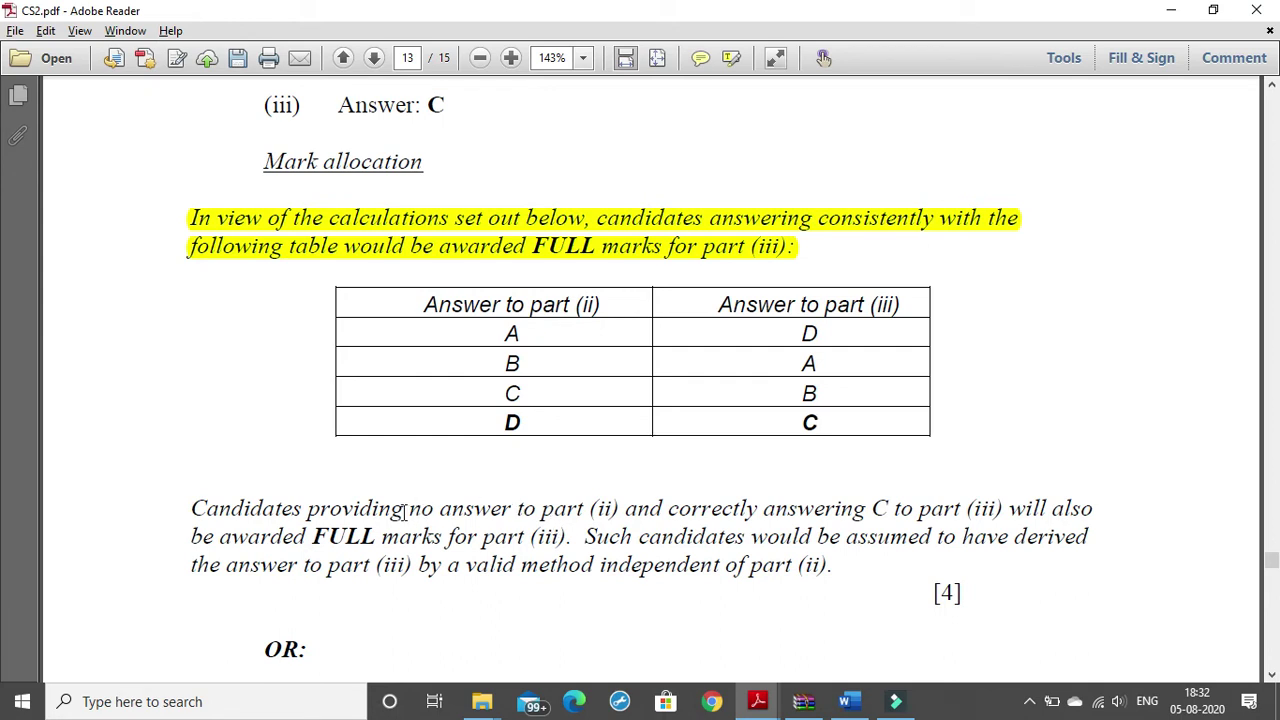
{"action": "left_click_drag", "start_coordinate": [386, 510], "coordinate": [617, 510]}
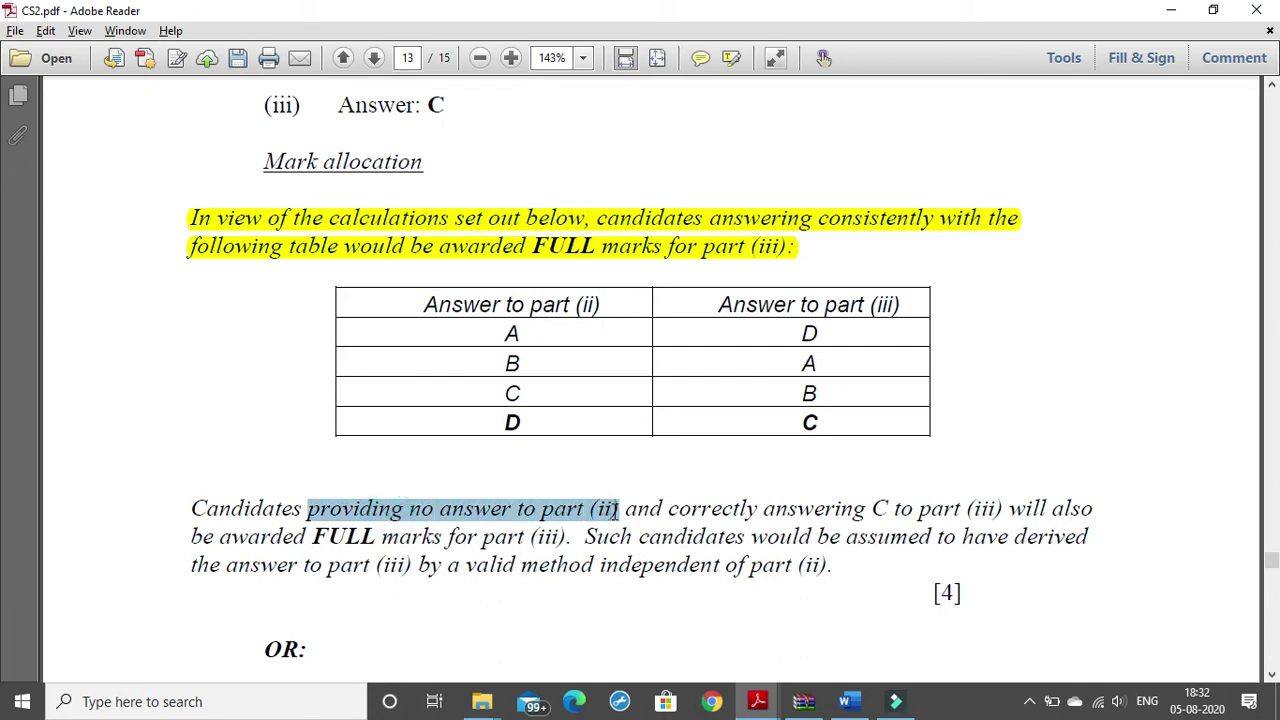
{"action": "left_click", "coordinate": [631, 537]}
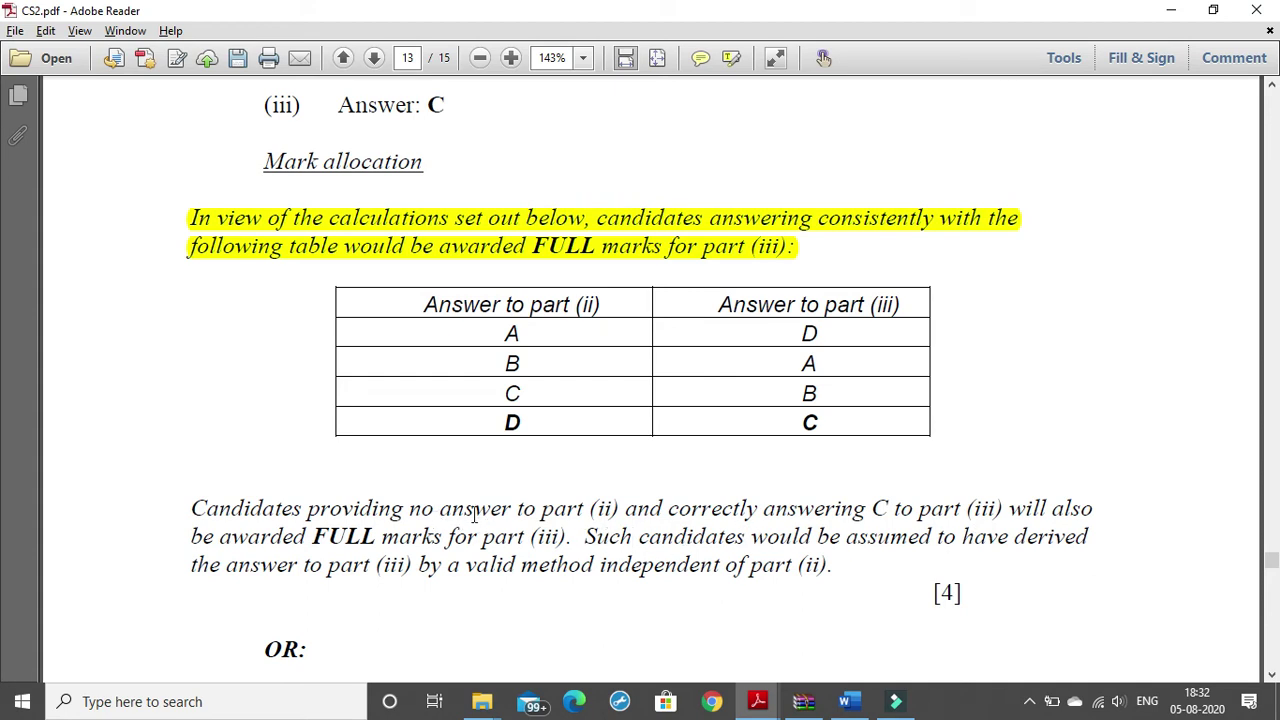
{"action": "scroll", "coordinate": [474, 512], "scroll_direction": "down", "scroll_amount": 4}
{"action": "scroll", "coordinate": [508, 528], "scroll_direction": "down", "scroll_amount": 2}
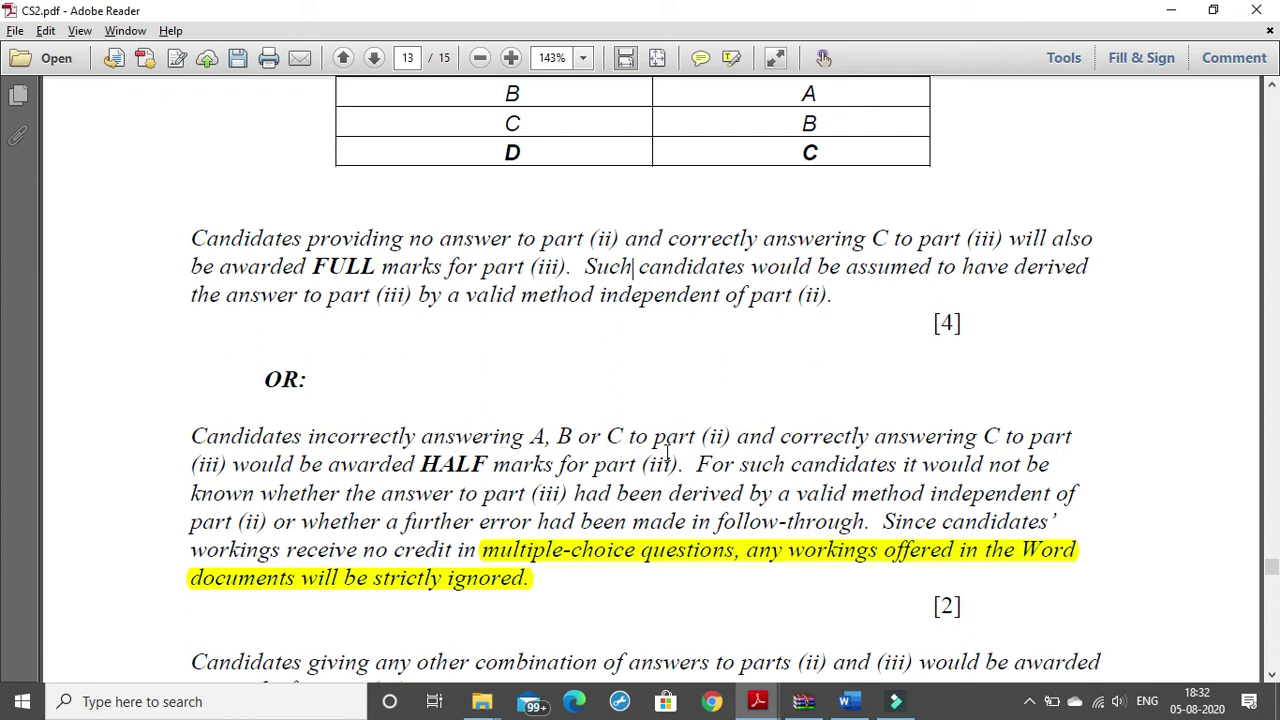
Step: Check (ii) and answer C in the OR paragraph, then highlight 'awarded HALF marks for part (iii).' yellow
{"action": "left_click_drag", "start_coordinate": [695, 436], "coordinate": [727, 438]}
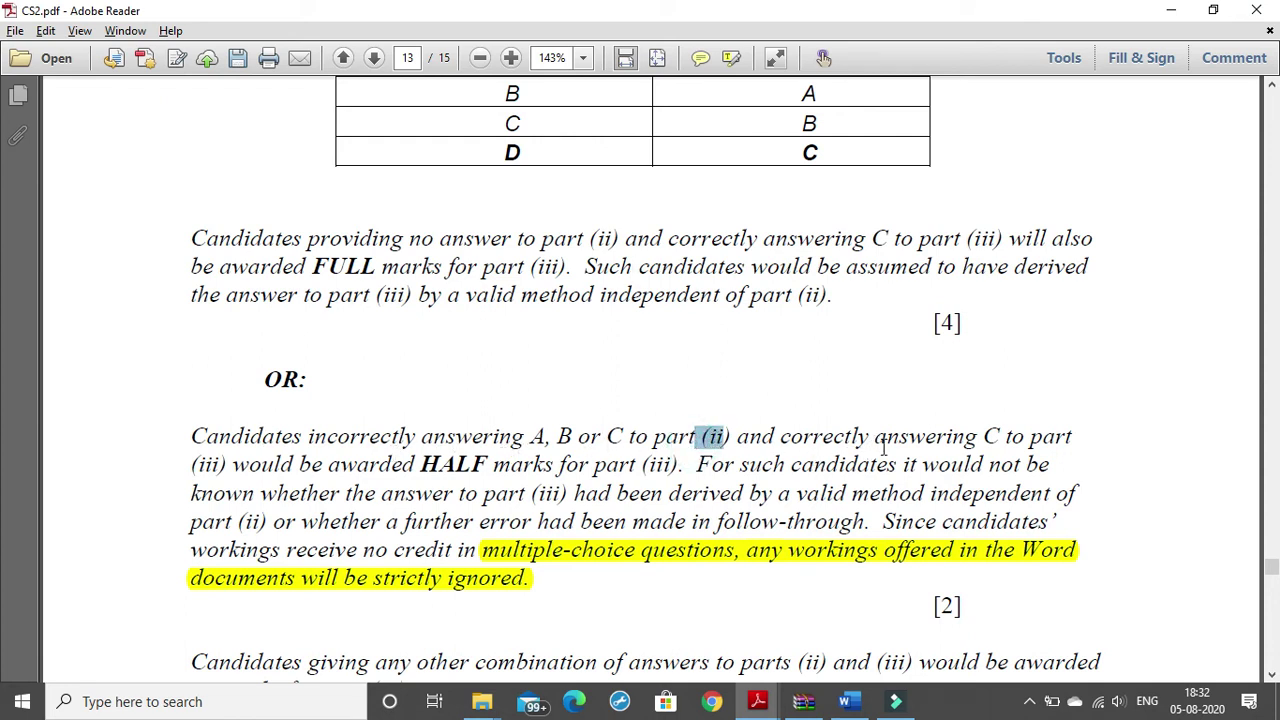
{"action": "left_click_drag", "start_coordinate": [984, 437], "coordinate": [1000, 437]}
{"action": "left_click", "coordinate": [1000, 440]}
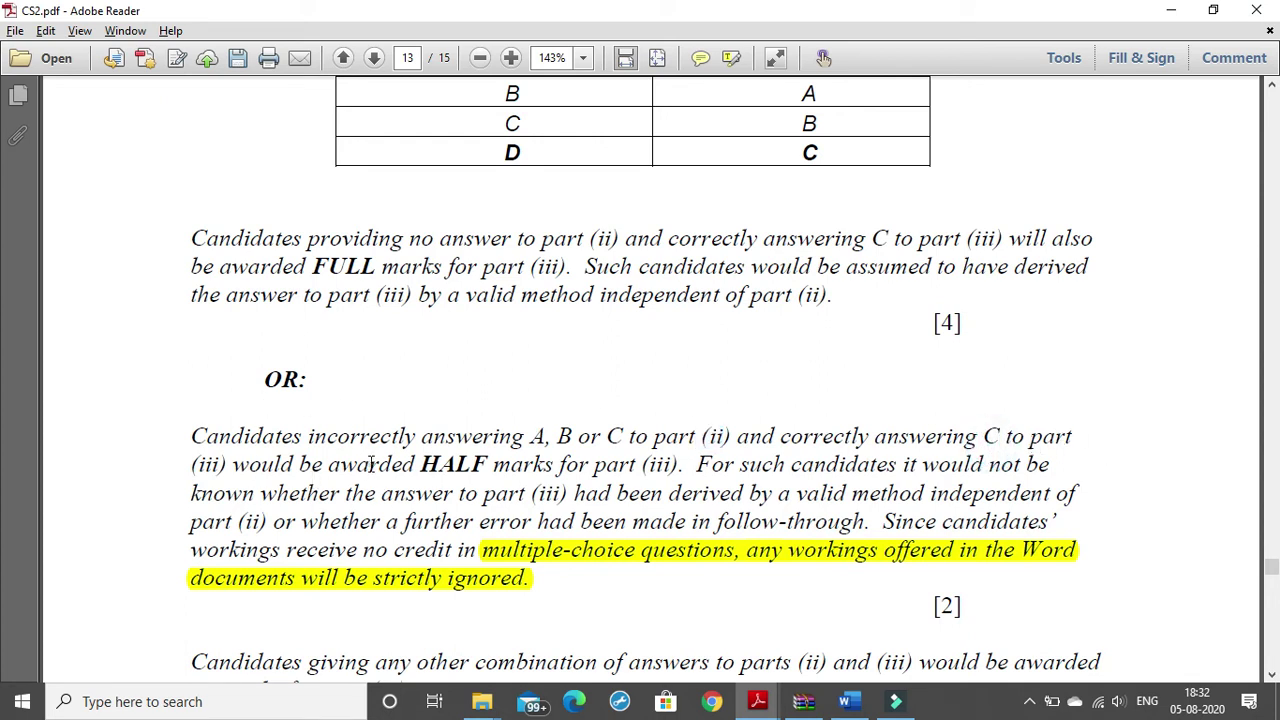
{"action": "left_click_drag", "start_coordinate": [370, 464], "coordinate": [674, 464]}
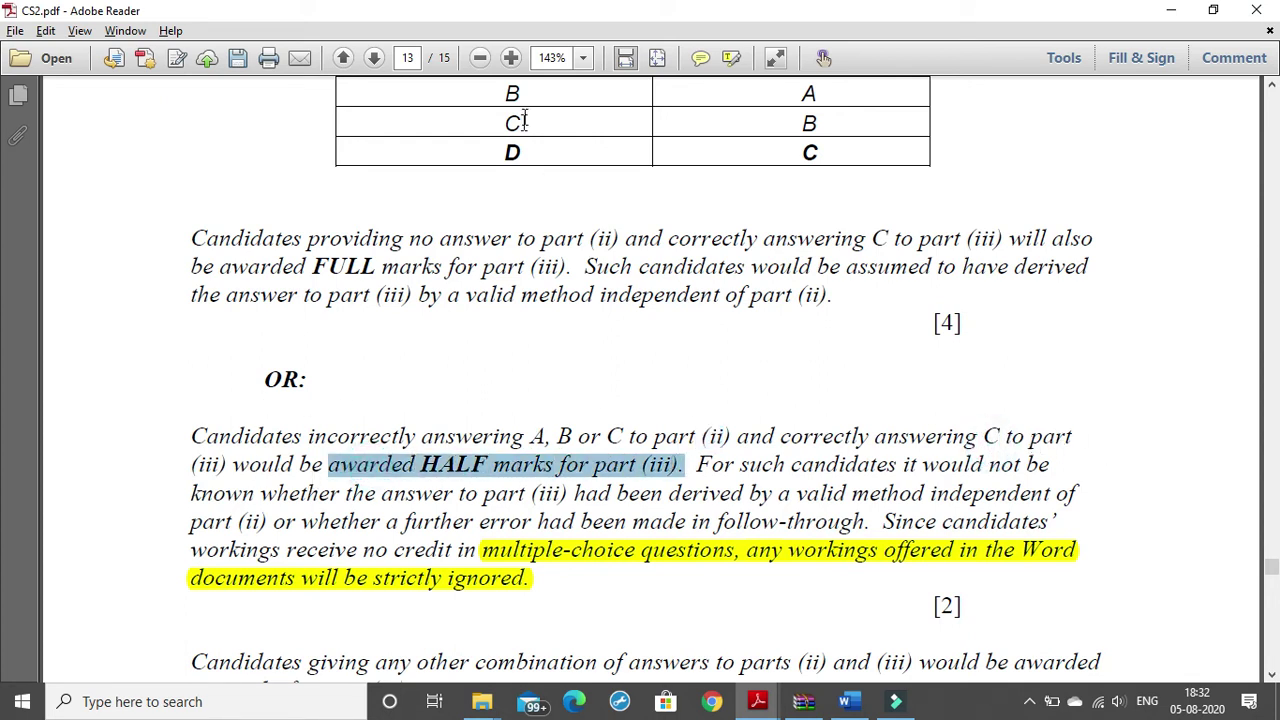
{"action": "left_click", "coordinate": [731, 58]}
{"action": "scroll", "coordinate": [686, 268], "scroll_direction": "up", "scroll_amount": 3}
{"action": "scroll", "coordinate": [686, 268], "scroll_direction": "up", "scroll_amount": 2}
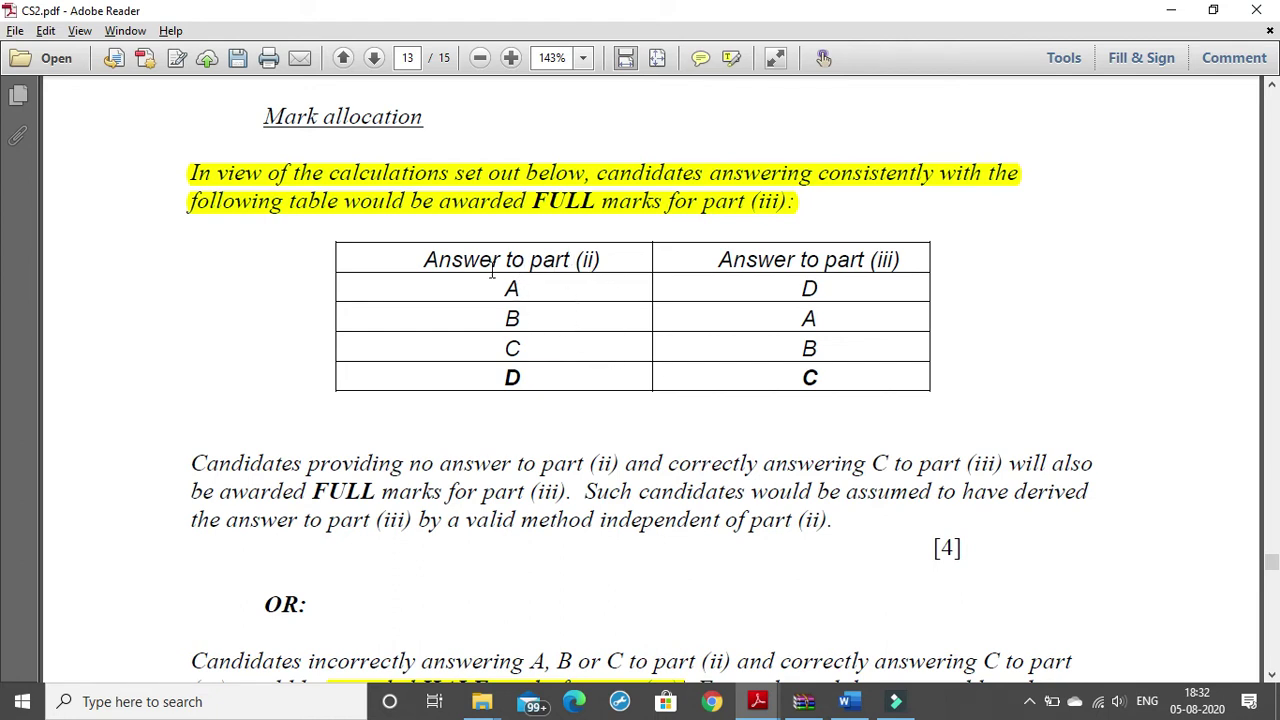
{"action": "left_click", "coordinate": [551, 345]}
{"action": "double_click", "coordinate": [803, 377]}
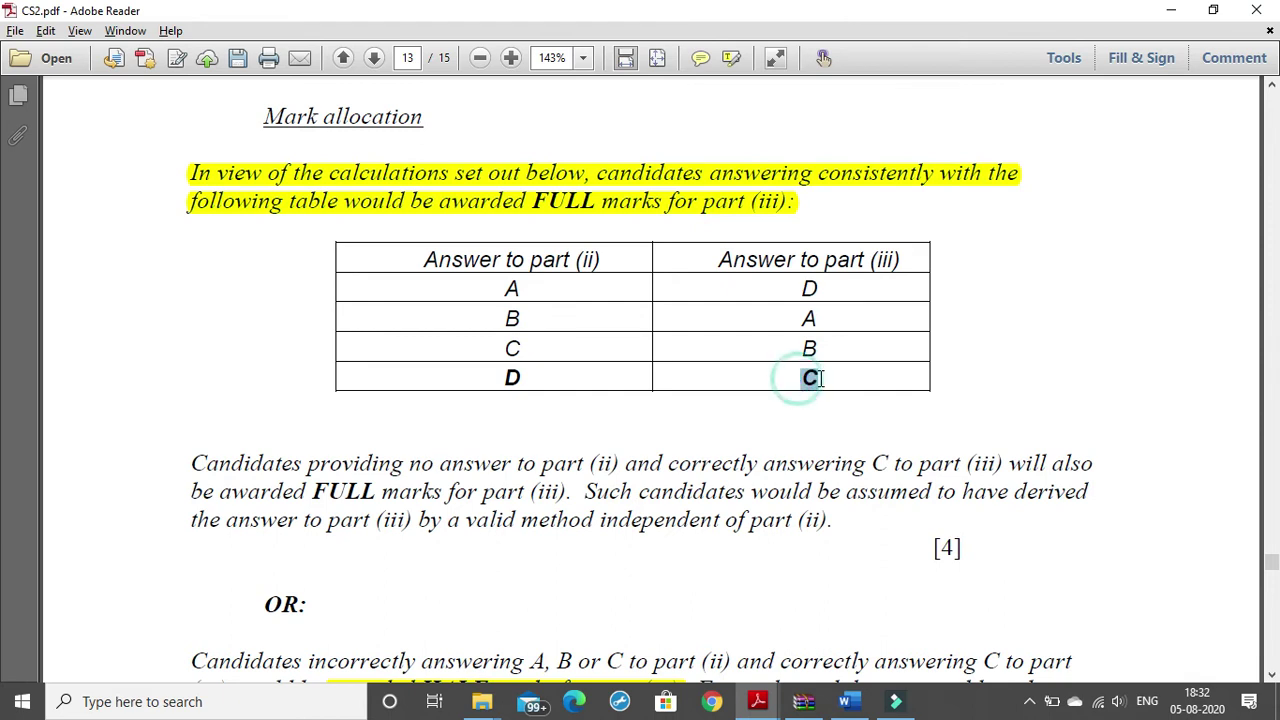
{"action": "scroll", "coordinate": [613, 306], "scroll_direction": "up", "scroll_amount": 2}
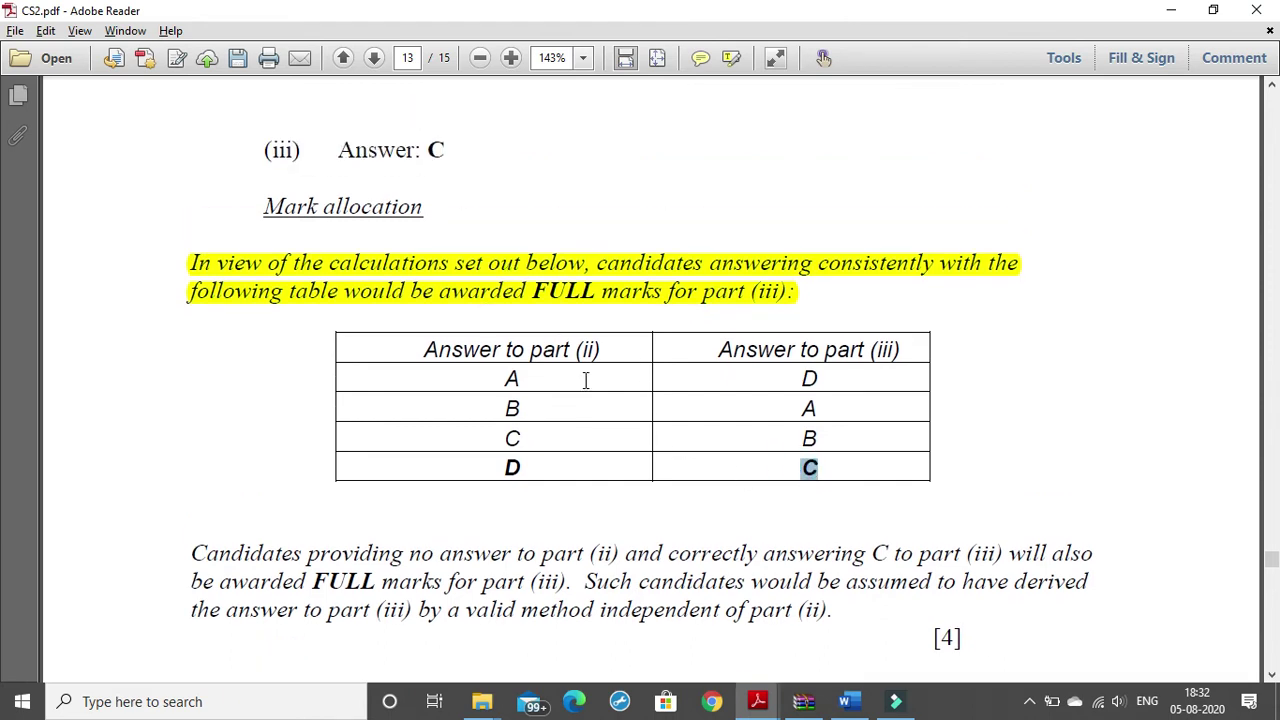
{"action": "scroll", "coordinate": [755, 420], "scroll_direction": "down", "scroll_amount": 1}
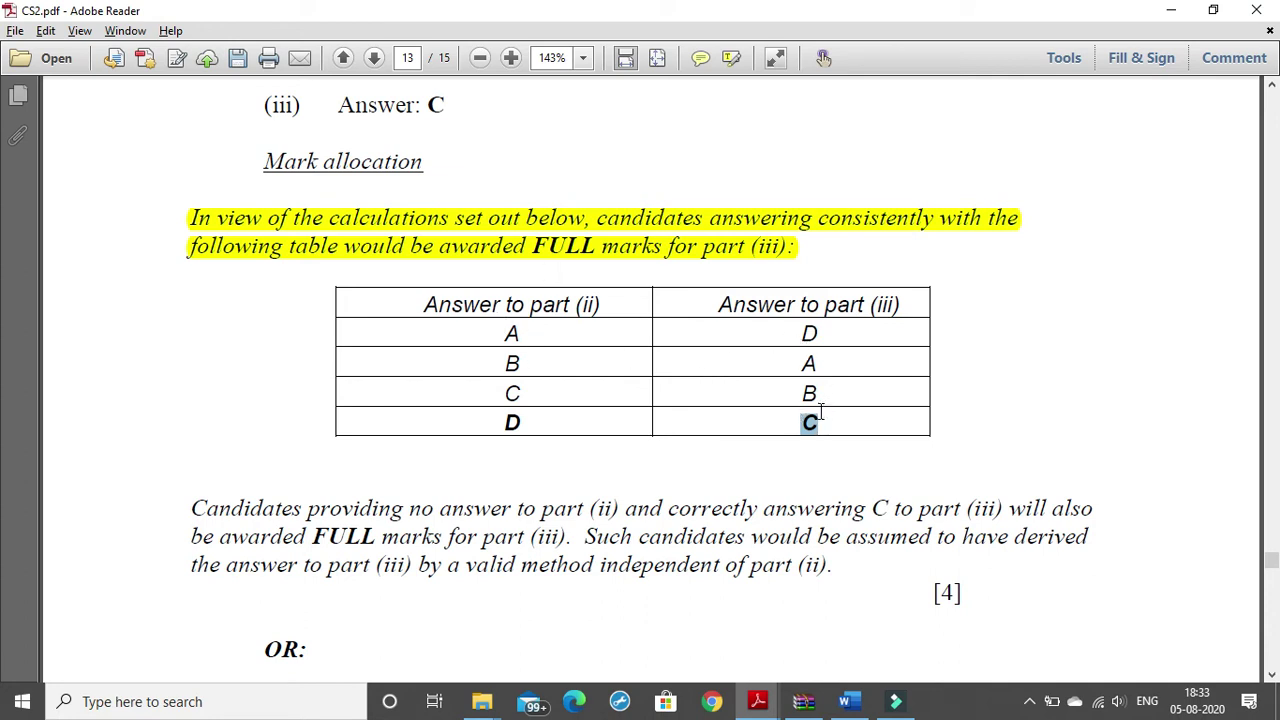
{"action": "scroll", "coordinate": [824, 440], "scroll_direction": "down", "scroll_amount": 4}
{"action": "scroll", "coordinate": [830, 458], "scroll_direction": "down", "scroll_amount": 2}
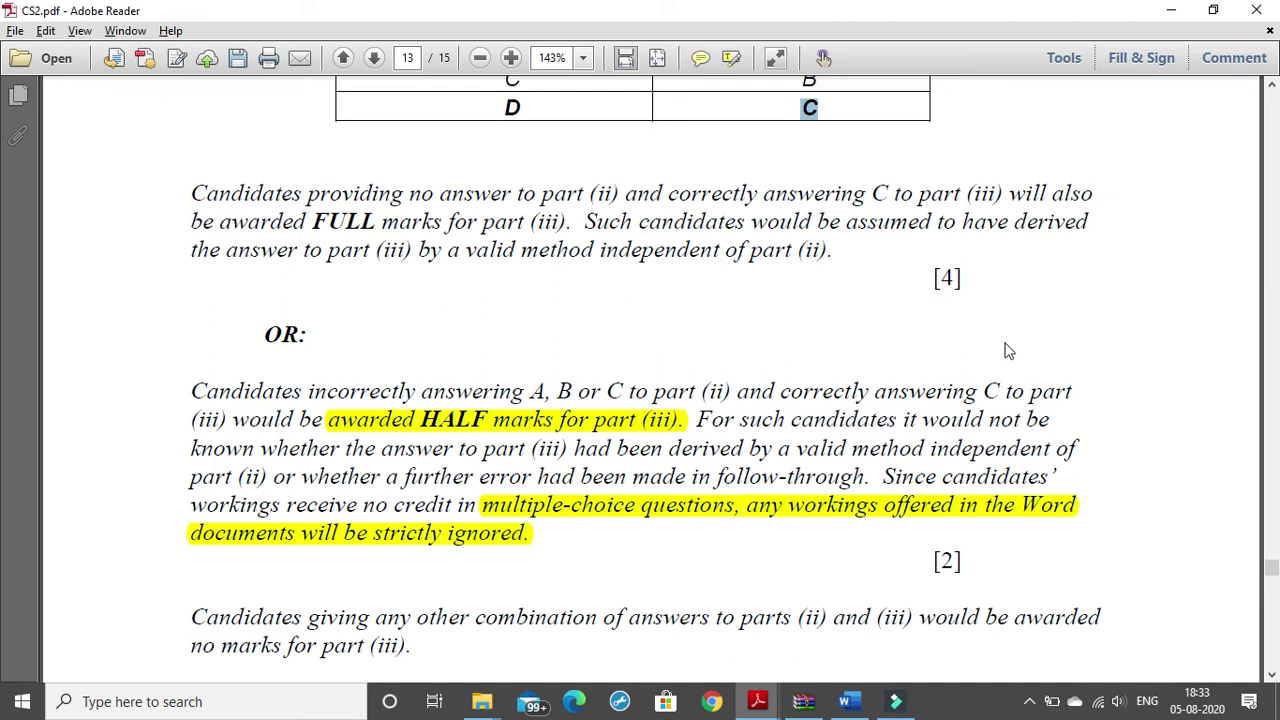
Step: Scroll through the examiners' report, then select and clear the phrase 'no answer to part'
{"action": "left_click_drag", "start_coordinate": [922, 278], "coordinate": [966, 279]}
{"action": "scroll", "coordinate": [922, 316], "scroll_direction": "up", "scroll_amount": 1}
{"action": "scroll", "coordinate": [726, 217], "scroll_direction": "up", "scroll_amount": 2}
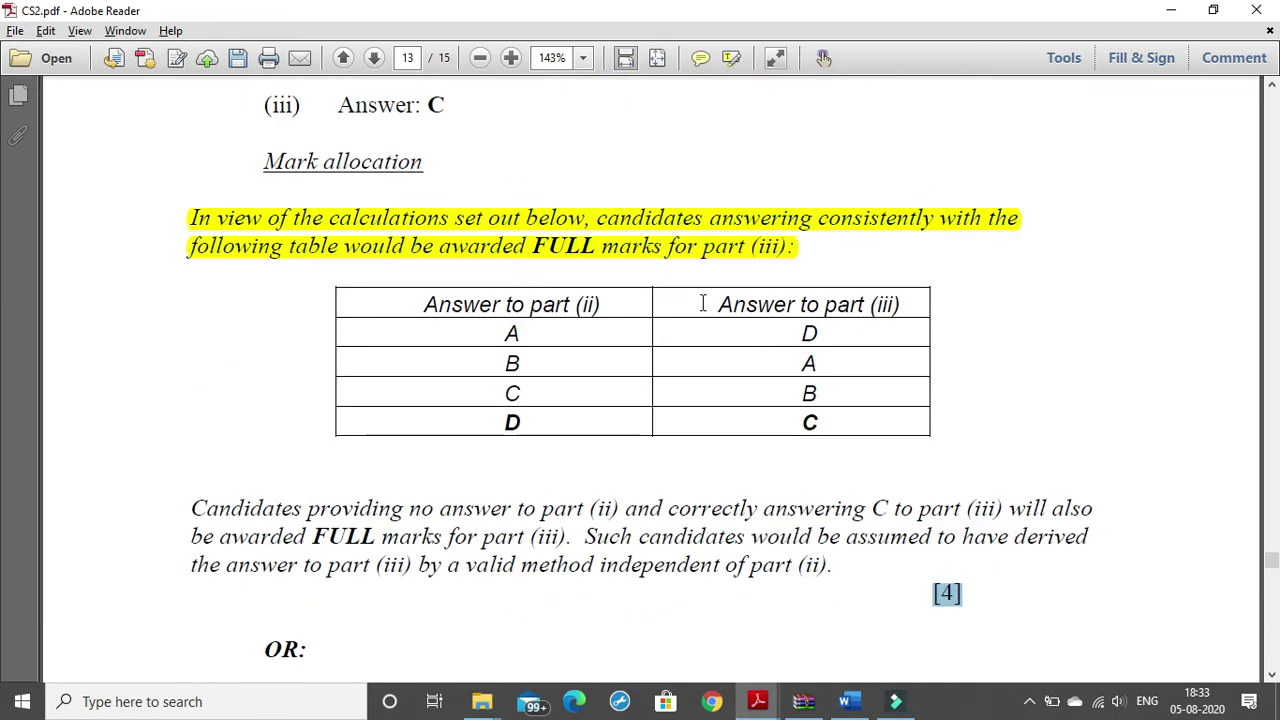
{"action": "scroll", "coordinate": [726, 217], "scroll_direction": "up", "scroll_amount": 1}
{"action": "left_click_drag", "start_coordinate": [348, 150], "coordinate": [446, 143]}
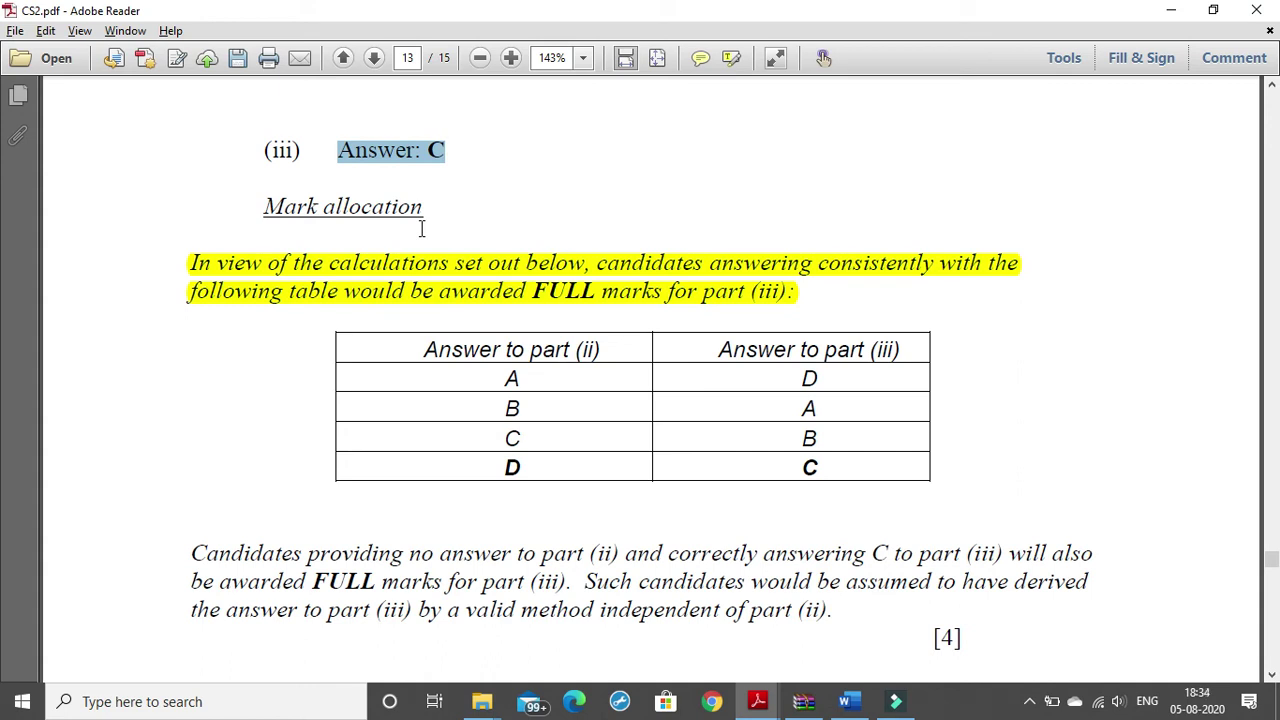
{"action": "scroll", "coordinate": [446, 257], "scroll_direction": "up", "scroll_amount": 2}
{"action": "scroll", "coordinate": [446, 254], "scroll_direction": "up", "scroll_amount": 1}
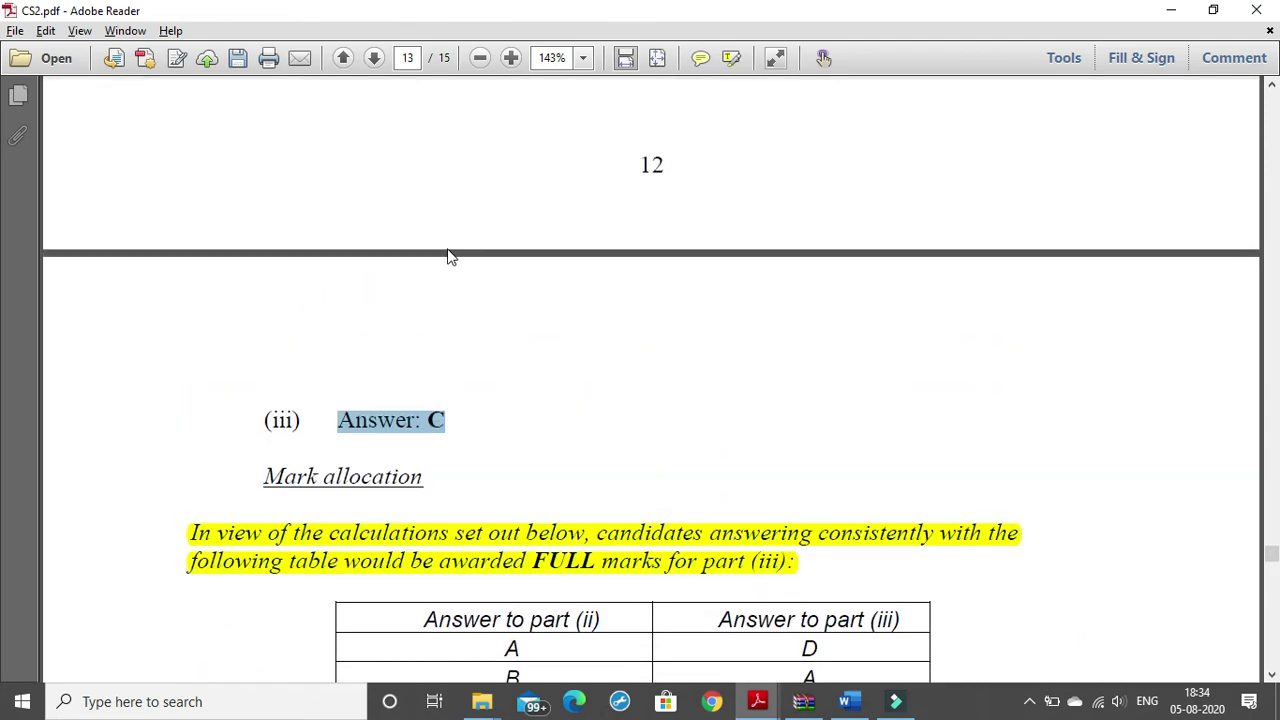
{"action": "scroll", "coordinate": [446, 255], "scroll_direction": "down", "scroll_amount": 3}
{"action": "scroll", "coordinate": [478, 256], "scroll_direction": "down", "scroll_amount": 1}
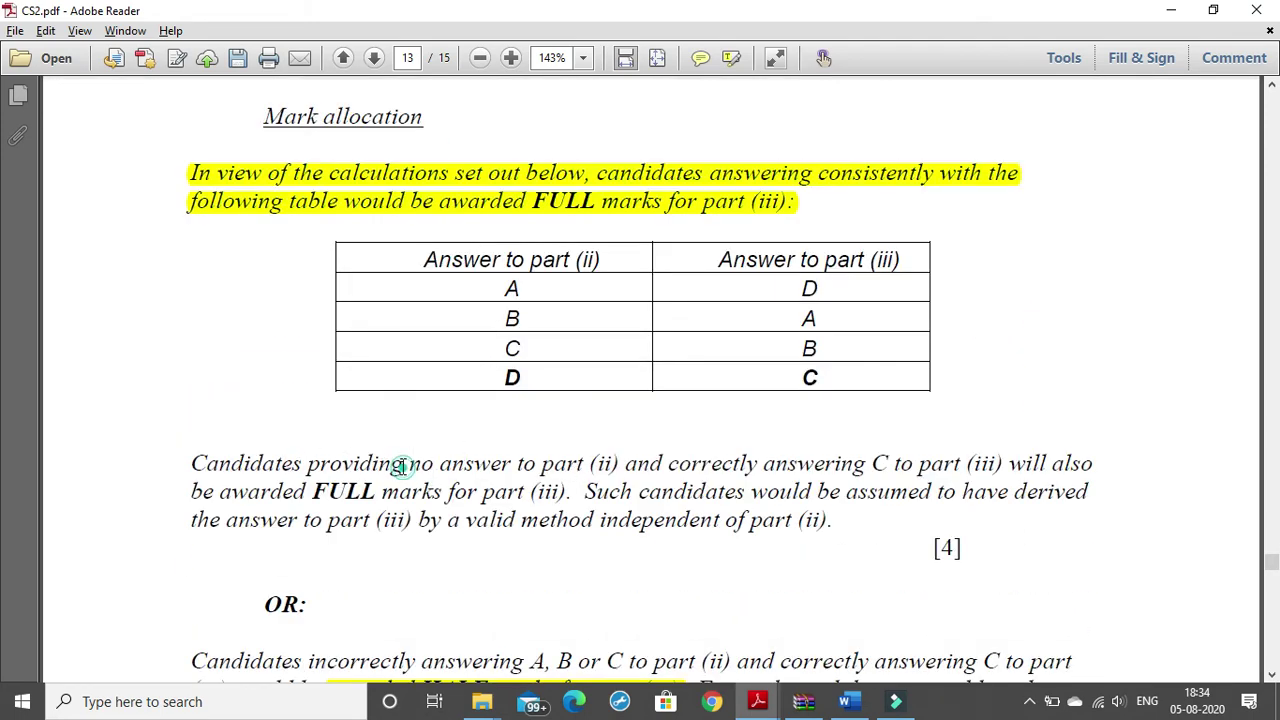
{"action": "left_click_drag", "start_coordinate": [405, 465], "coordinate": [620, 467]}
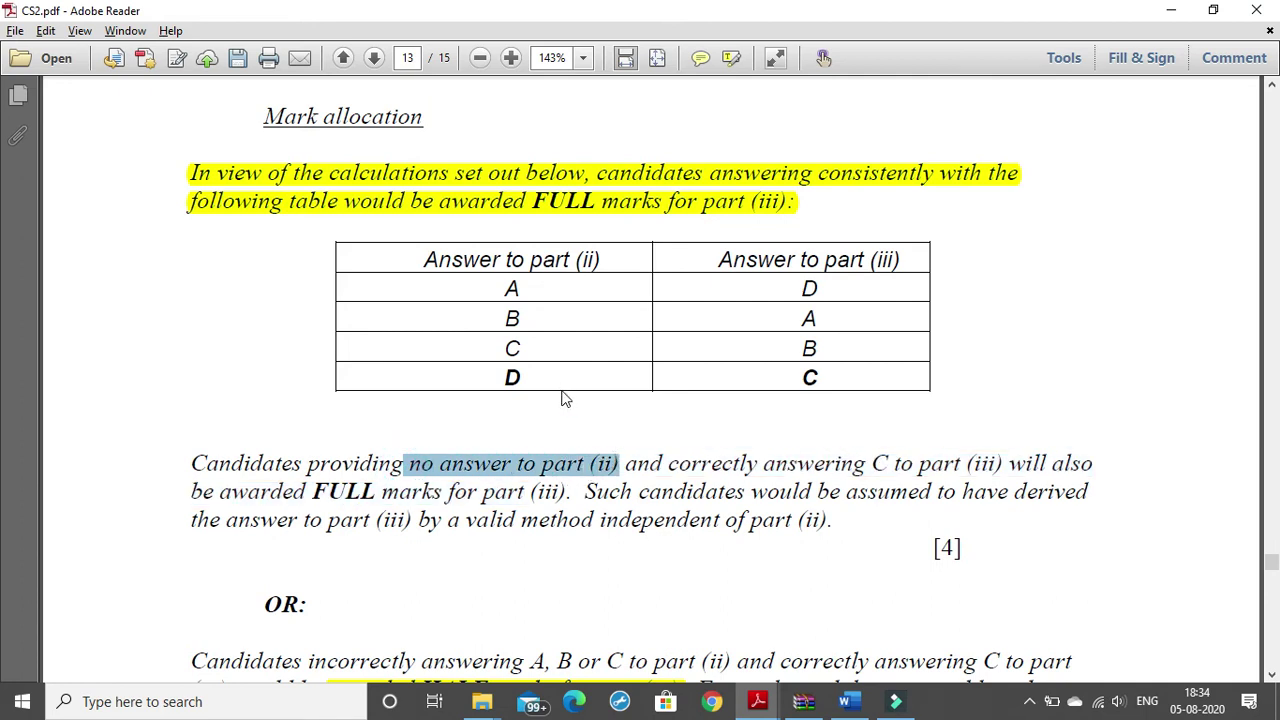
{"action": "scroll", "coordinate": [560, 393], "scroll_direction": "up", "scroll_amount": 1}
{"action": "left_click", "coordinate": [541, 428]}
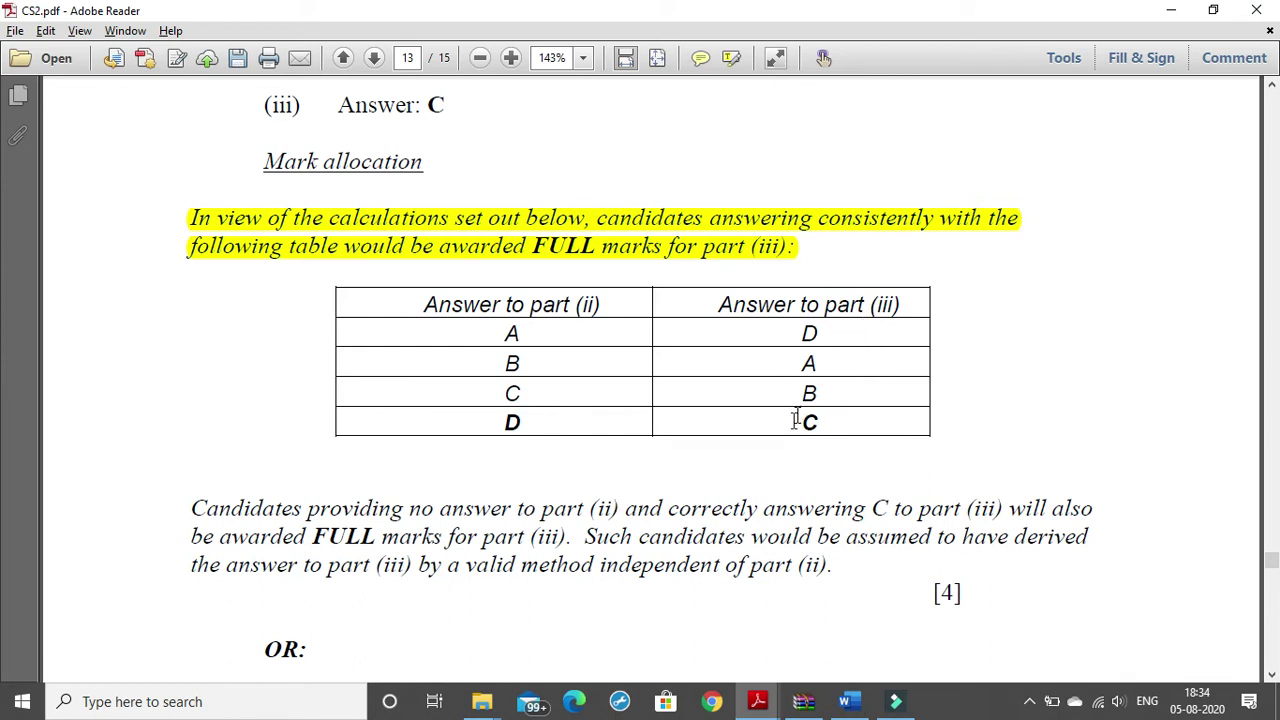
Step: Select 'FULL marks for part' in the no-answer paragraph and highlight it yellow
{"action": "left_click_drag", "start_coordinate": [795, 423], "coordinate": [831, 428]}
{"action": "left_click_drag", "start_coordinate": [408, 508], "coordinate": [621, 509]}
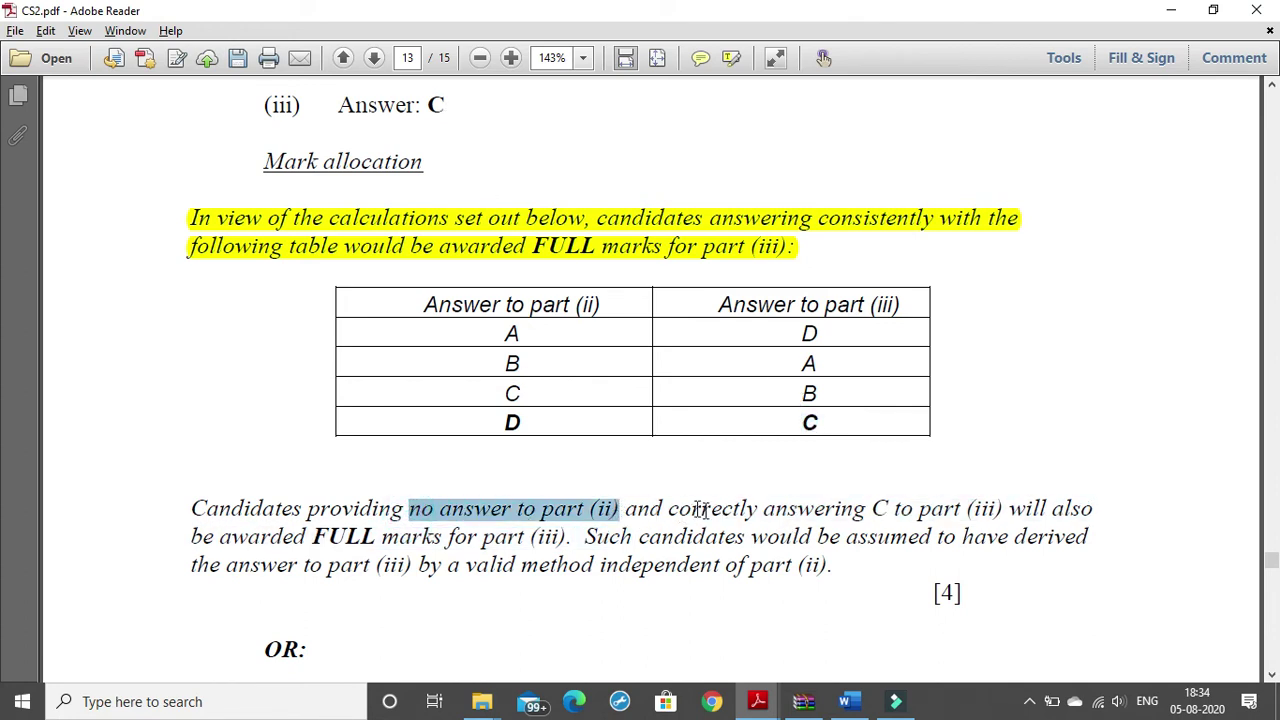
{"action": "left_click_drag", "start_coordinate": [688, 508], "coordinate": [1004, 510]}
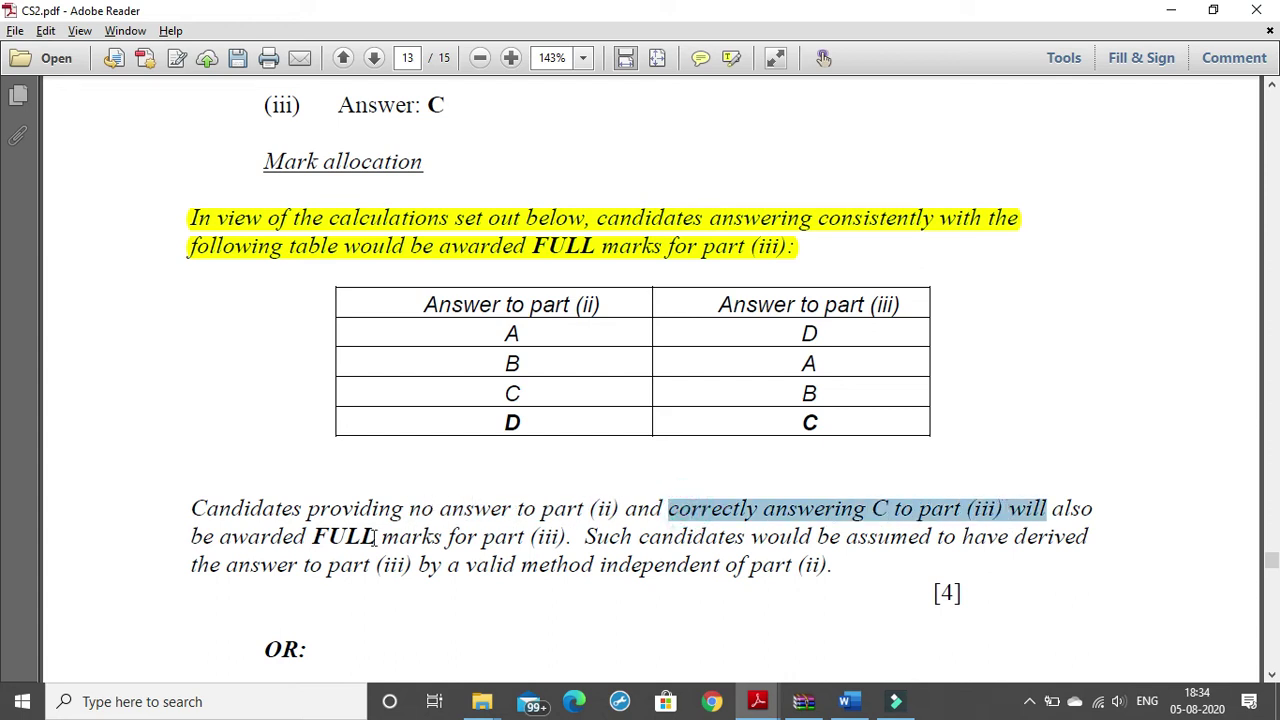
{"action": "double_click", "coordinate": [330, 536]}
{"action": "left_click_drag", "start_coordinate": [453, 541], "coordinate": [550, 541]}
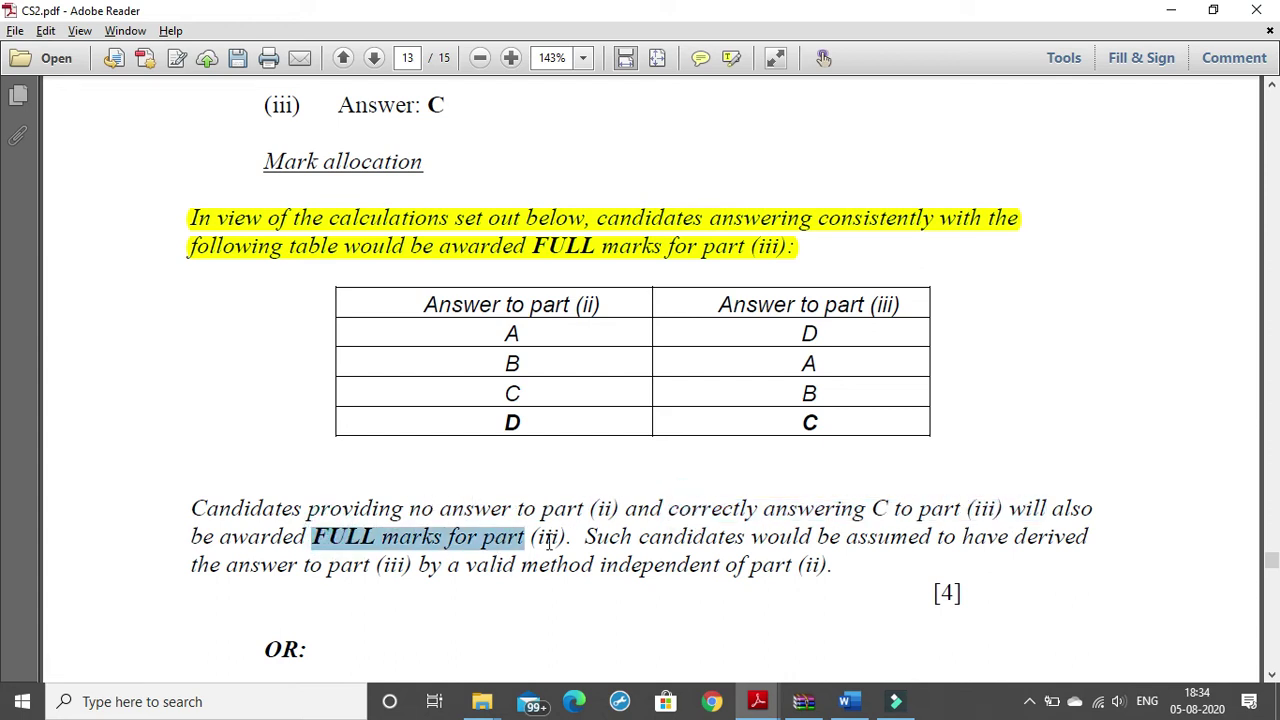
{"action": "left_click", "coordinate": [731, 57]}
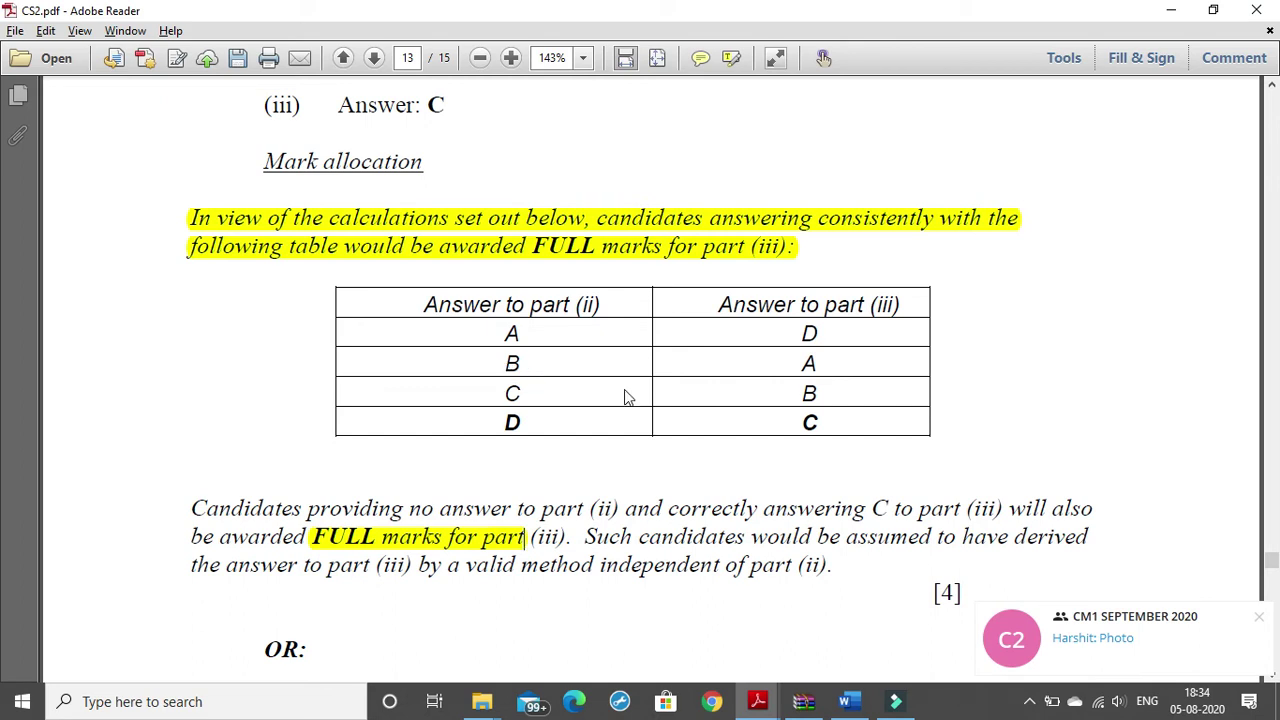
{"action": "left_click", "coordinate": [1263, 622]}
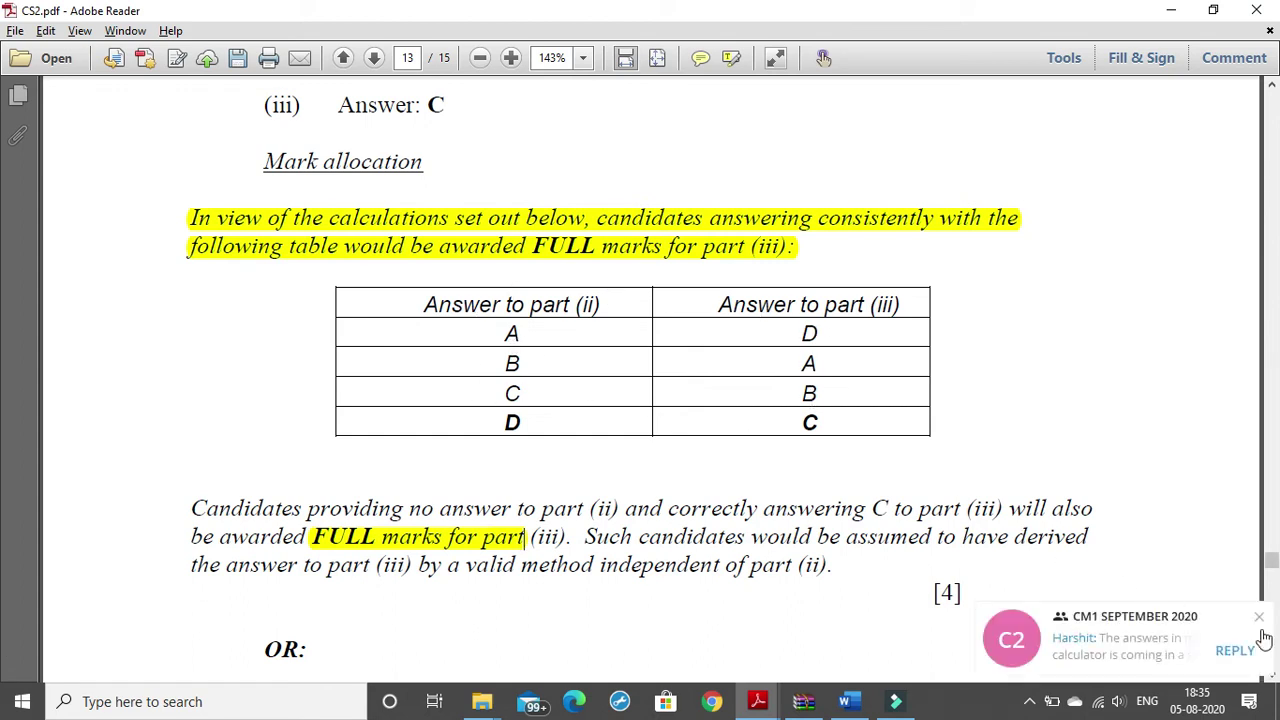
{"action": "left_click", "coordinate": [1260, 617]}
{"action": "left_click_drag", "start_coordinate": [922, 600], "coordinate": [975, 590]}
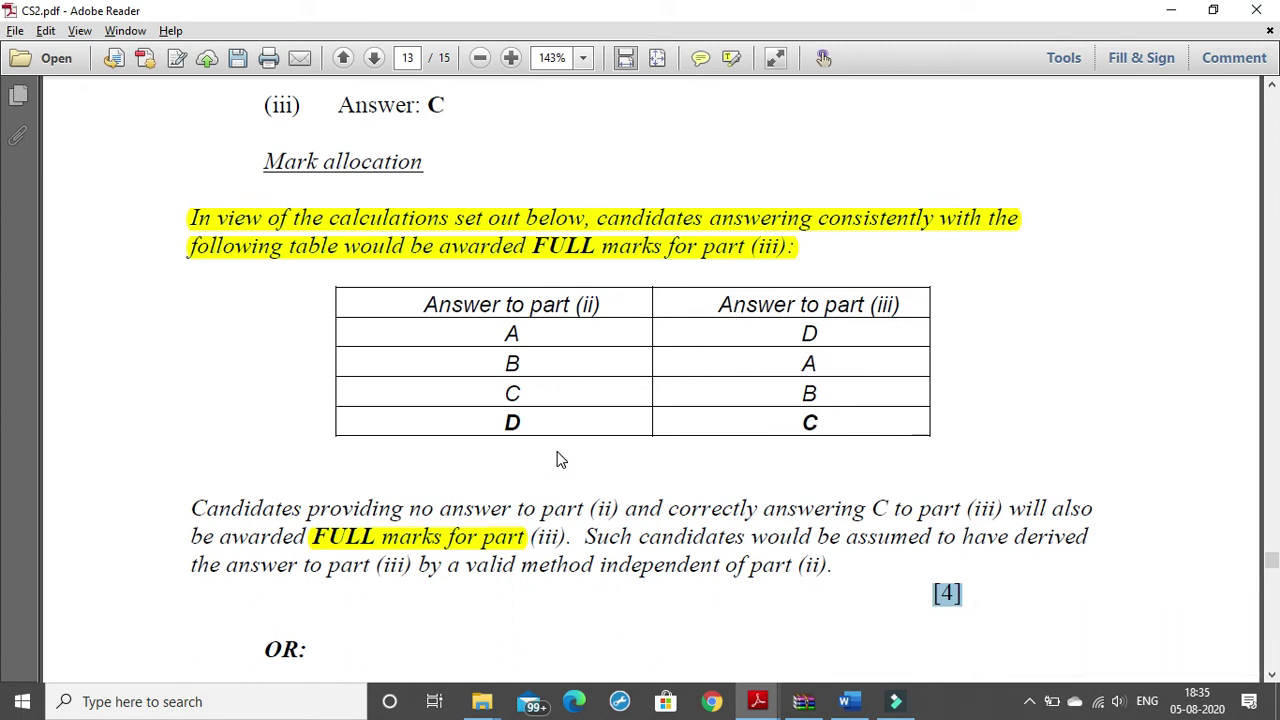
{"action": "left_click_drag", "start_coordinate": [498, 423], "coordinate": [527, 423]}
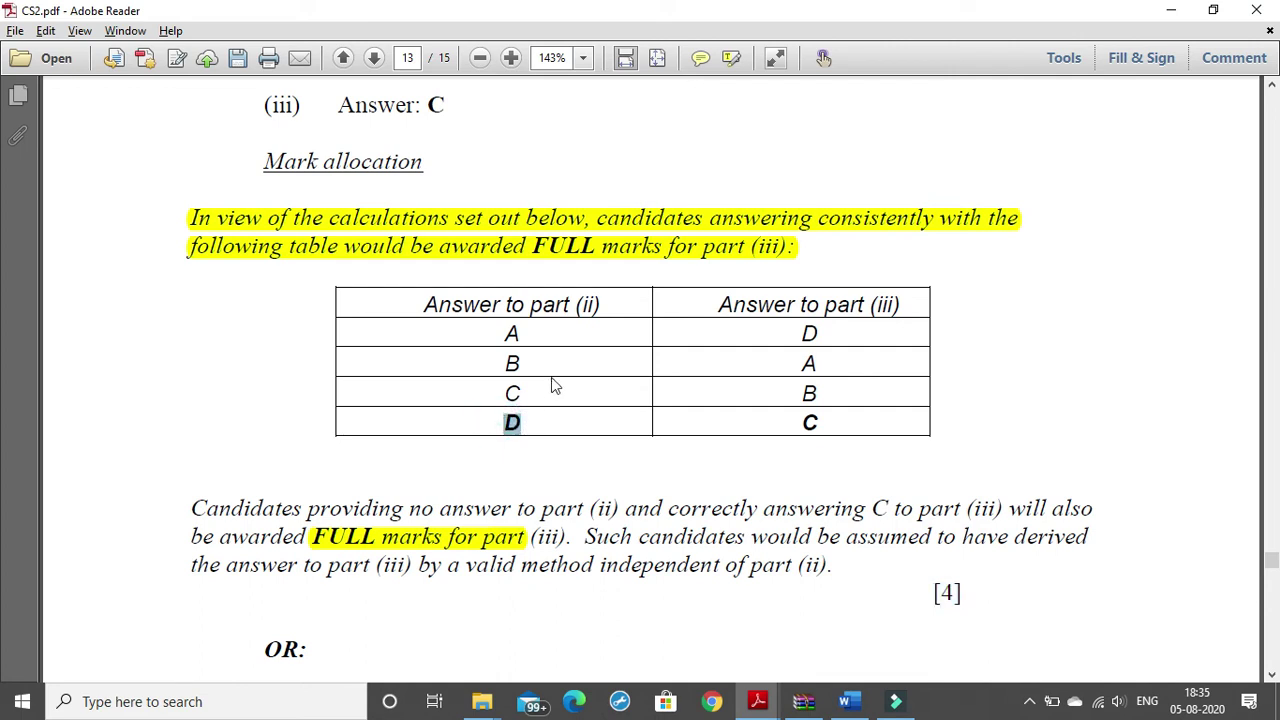
{"action": "key", "text": "Right"}
{"action": "left_click_drag", "start_coordinate": [801, 422], "coordinate": [816, 420]}
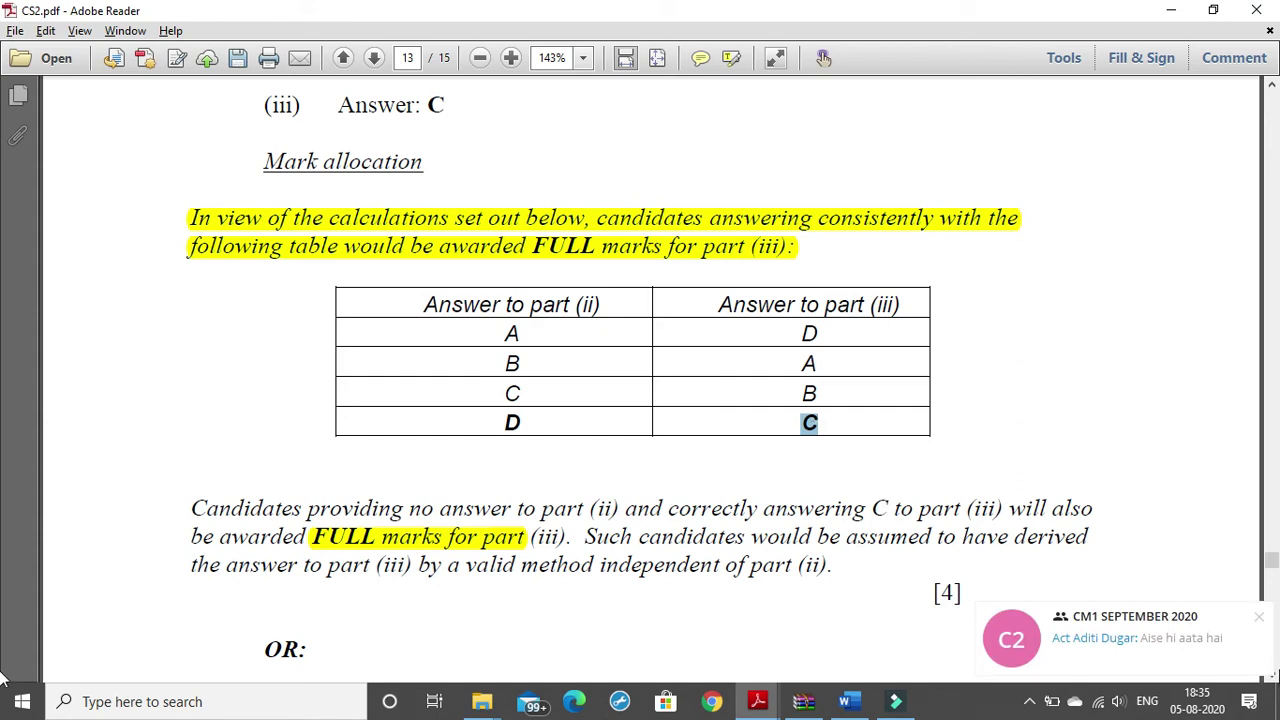
{"action": "left_click", "coordinate": [1259, 617]}
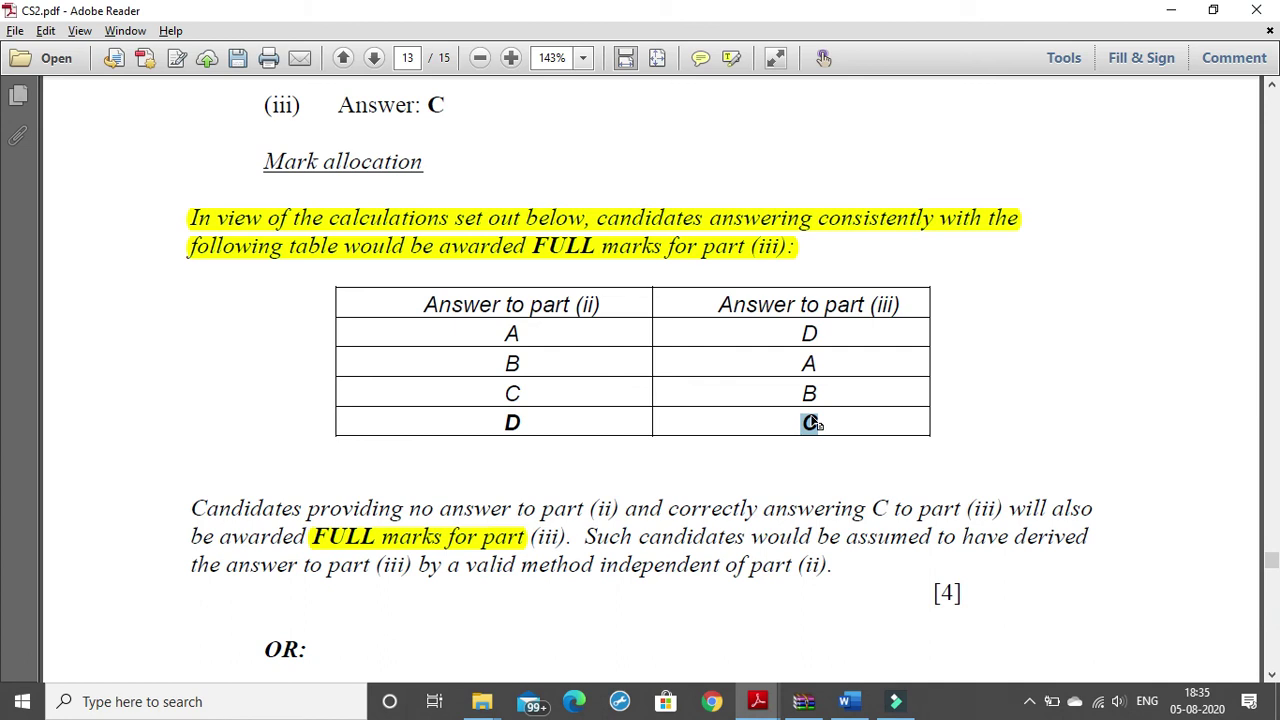
{"action": "left_click", "coordinate": [517, 346]}
{"action": "double_click", "coordinate": [810, 423]}
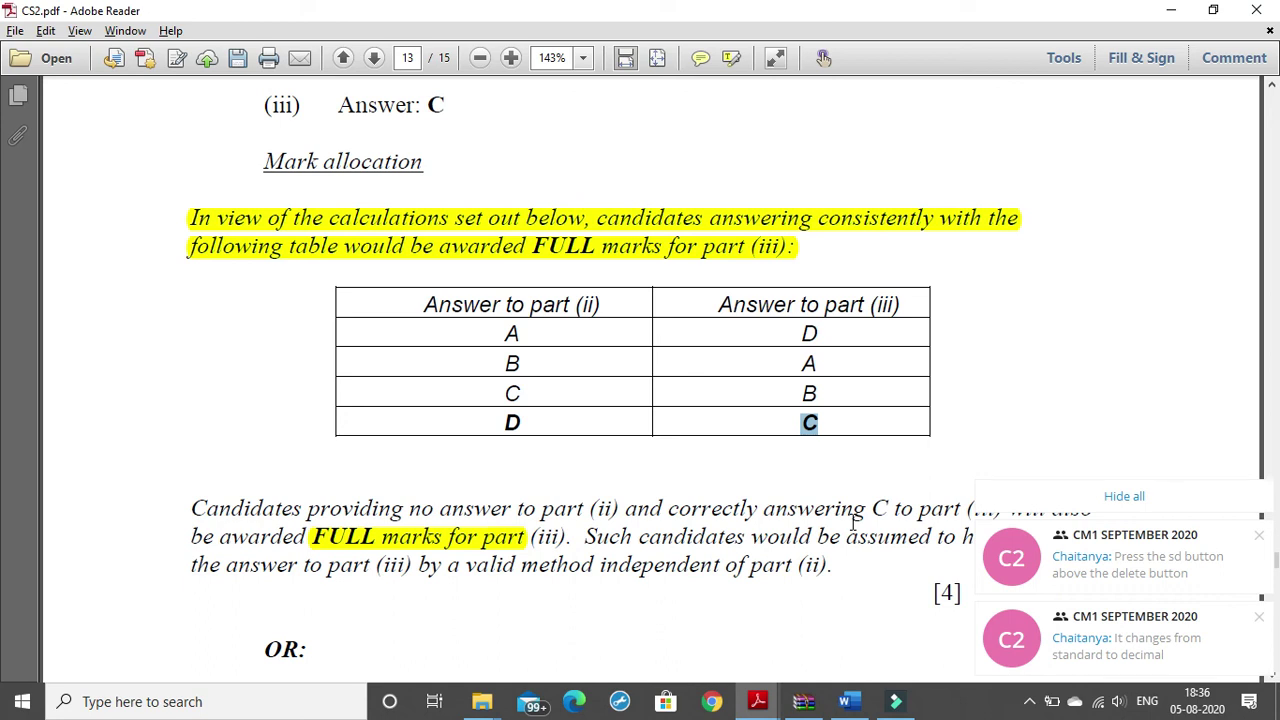
{"action": "left_click", "coordinate": [1101, 488]}
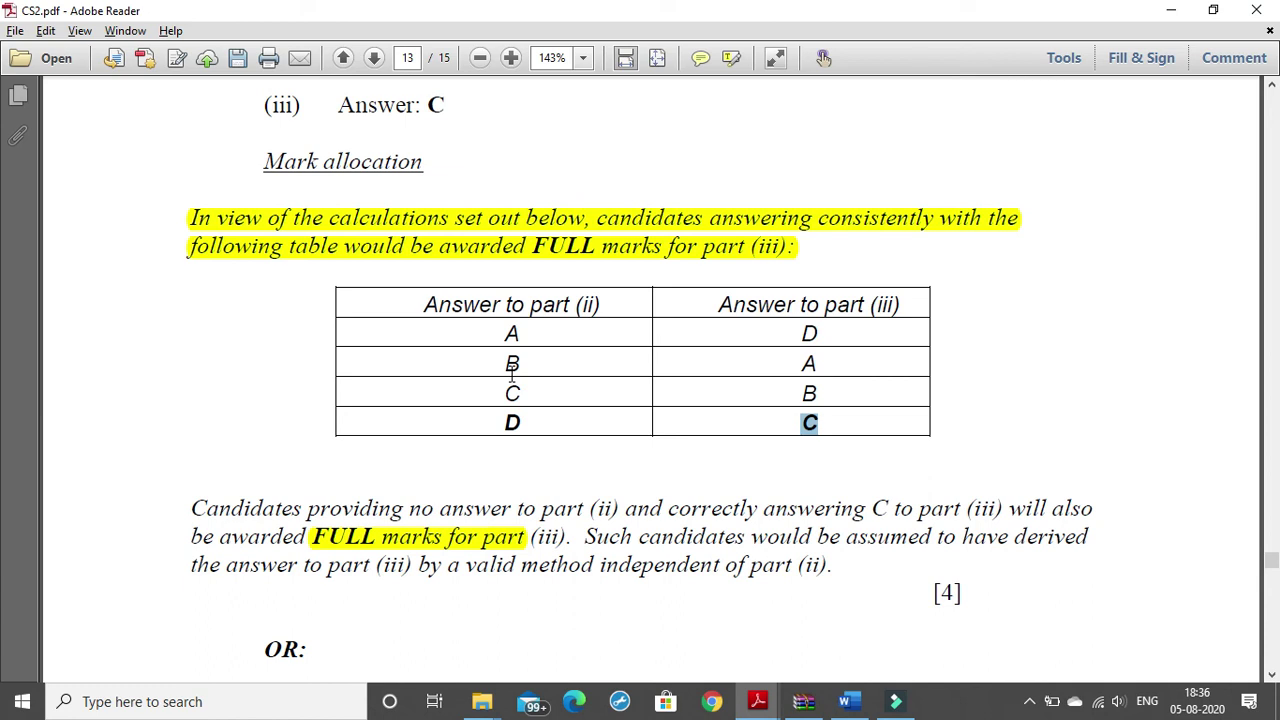
{"action": "scroll", "coordinate": [291, 81], "scroll_direction": "up", "scroll_amount": 3}
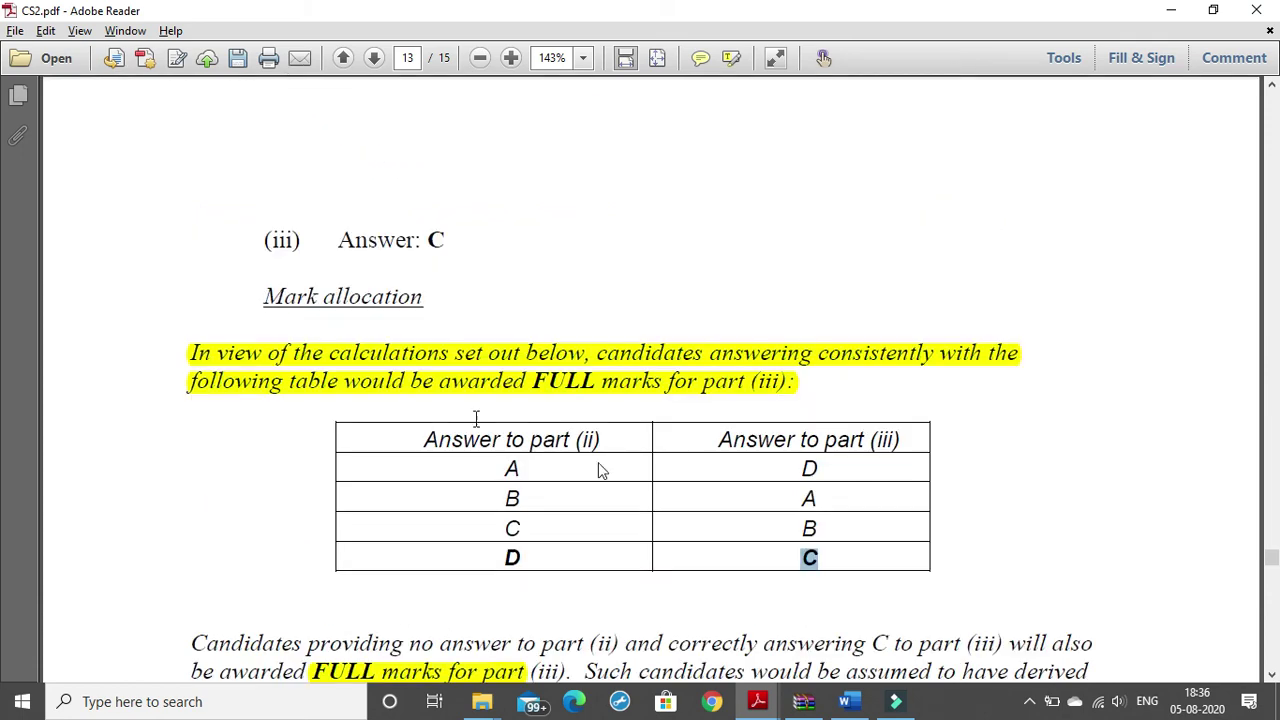
{"action": "left_click", "coordinate": [845, 701]}
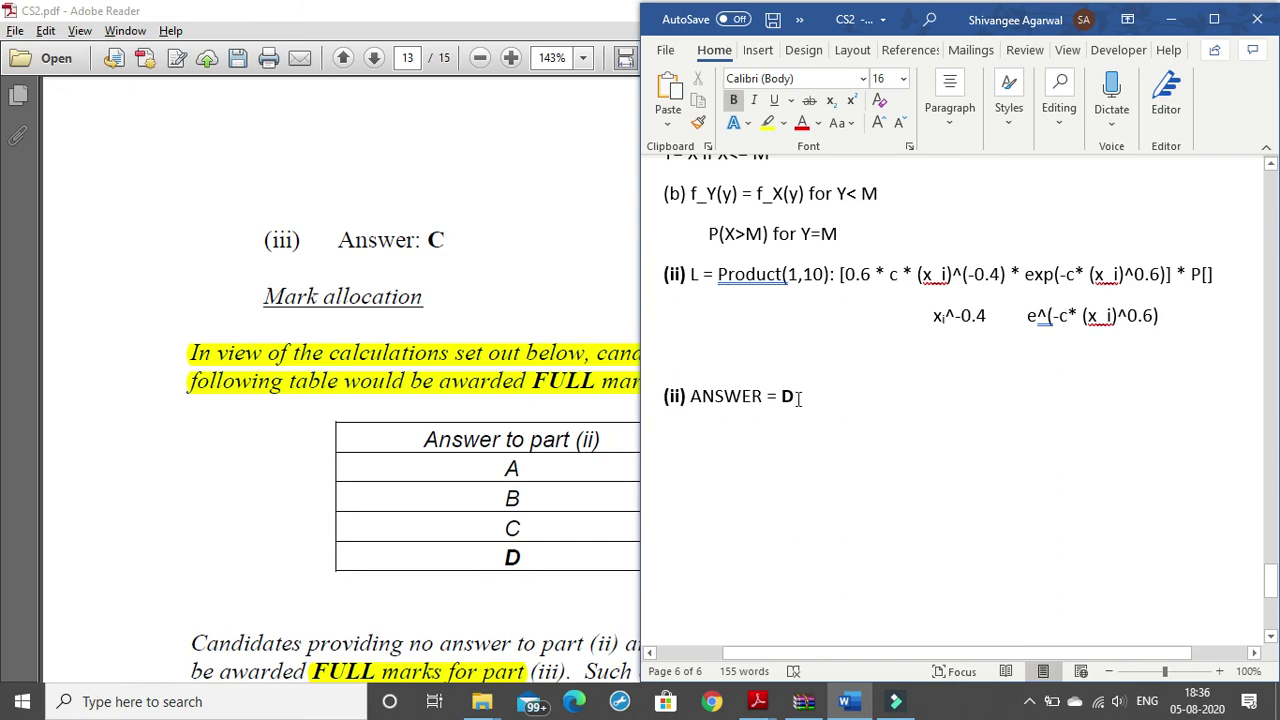
{"action": "left_click", "coordinate": [1171, 19]}
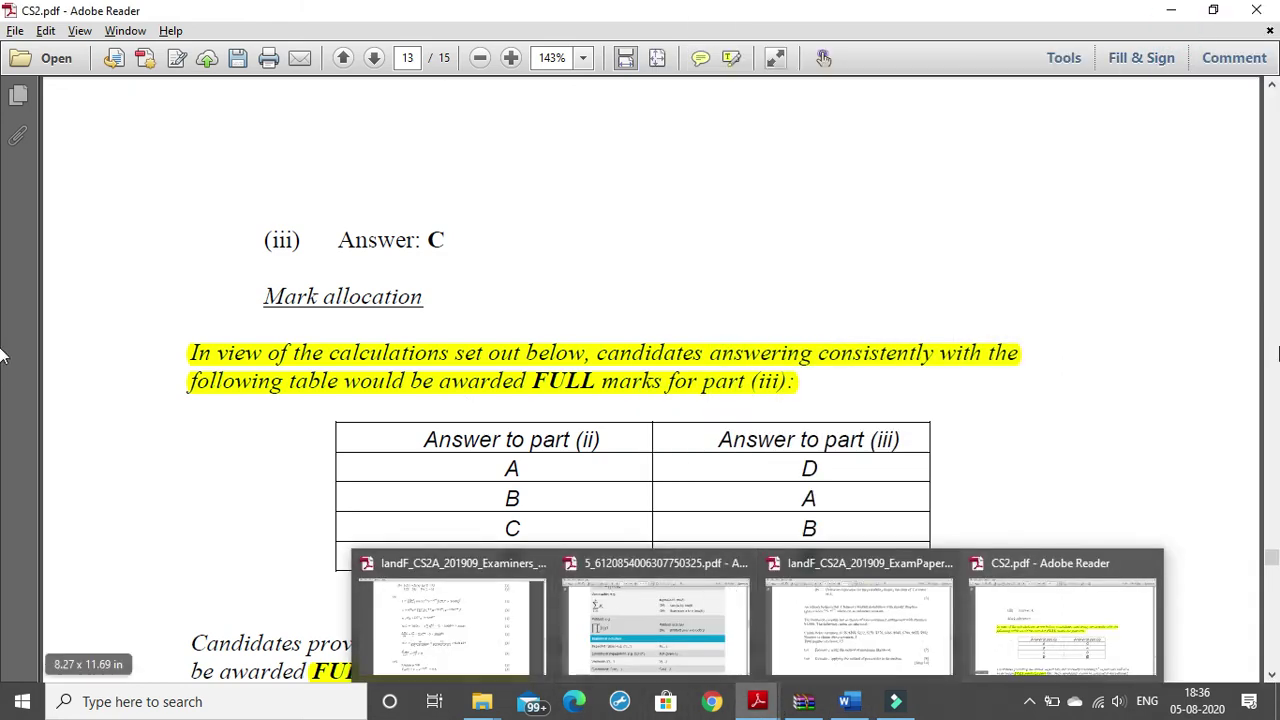
{"action": "scroll", "coordinate": [604, 390], "scroll_direction": "down", "scroll_amount": 1}
{"action": "scroll", "coordinate": [540, 380], "scroll_direction": "down", "scroll_amount": 2}
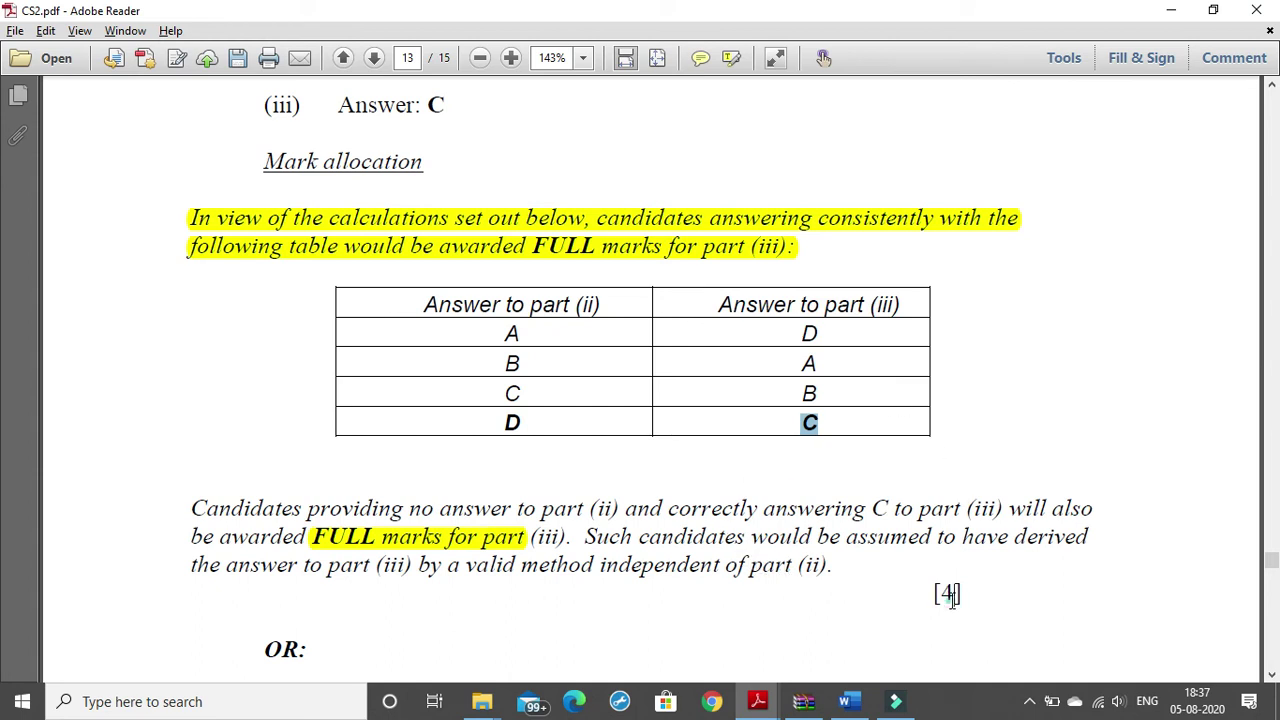
{"action": "left_click_drag", "start_coordinate": [952, 596], "coordinate": [966, 600]}
{"action": "left_click", "coordinate": [692, 542]}
{"action": "left_click_drag", "start_coordinate": [801, 422], "coordinate": [828, 423]}
{"action": "scroll", "coordinate": [743, 567], "scroll_direction": "down", "scroll_amount": 2}
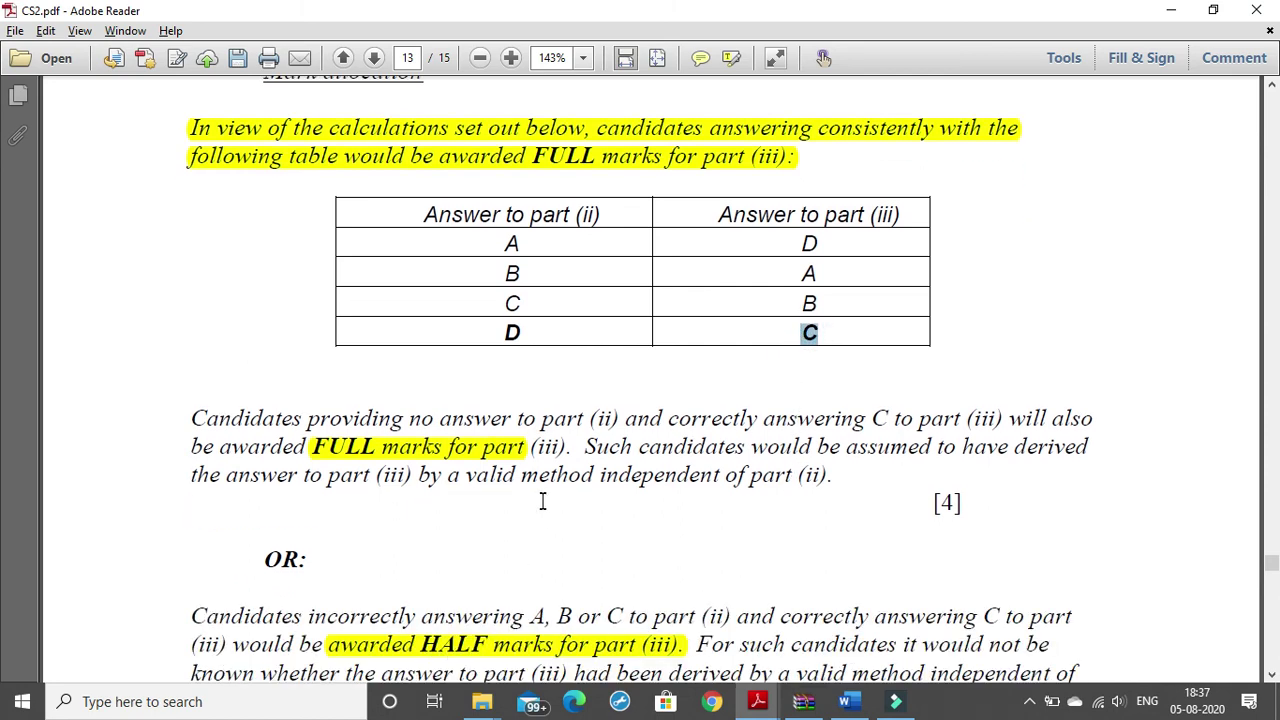
{"action": "scroll", "coordinate": [540, 470], "scroll_direction": "up", "scroll_amount": 1}
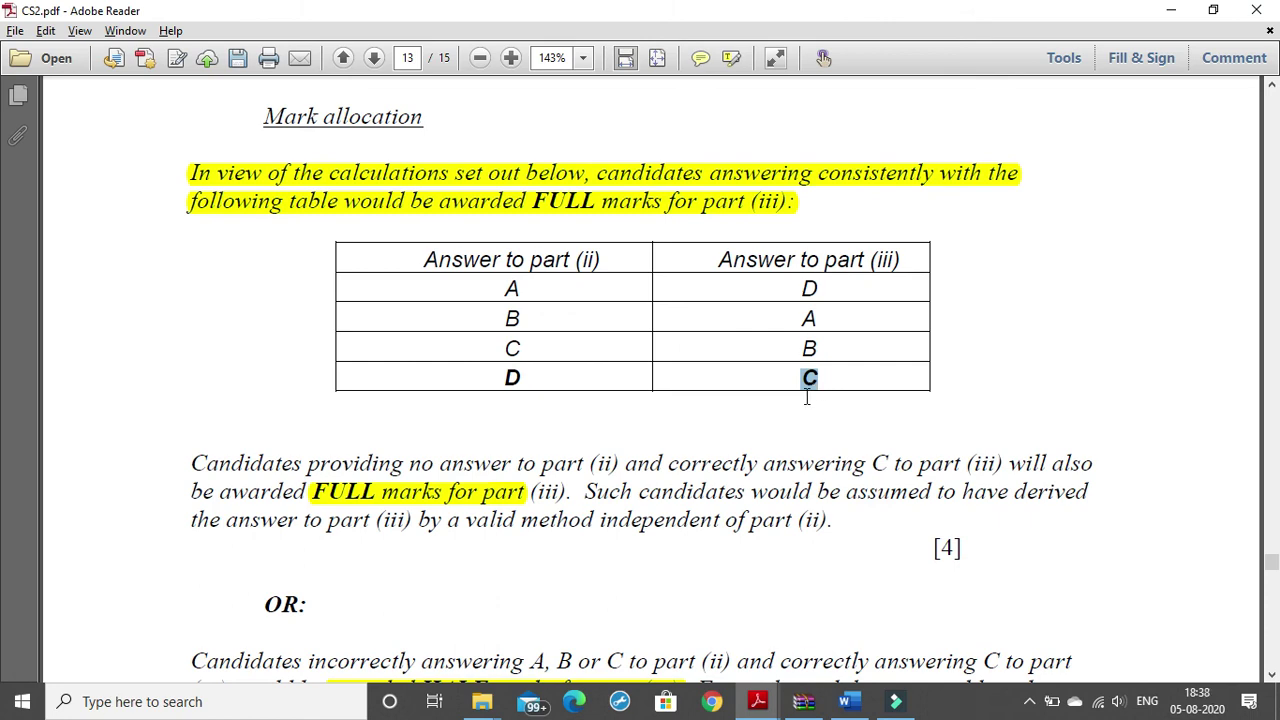
Step: Scroll through page 13 of CS2.pdf, selecting and clearing the 'Answer A follows' text
{"action": "scroll", "coordinate": [806, 394], "scroll_direction": "down", "scroll_amount": 5}
{"action": "scroll", "coordinate": [728, 448], "scroll_direction": "down", "scroll_amount": 2}
{"action": "scroll", "coordinate": [600, 450], "scroll_direction": "down", "scroll_amount": 3}
{"action": "scroll", "coordinate": [572, 452], "scroll_direction": "down", "scroll_amount": 3}
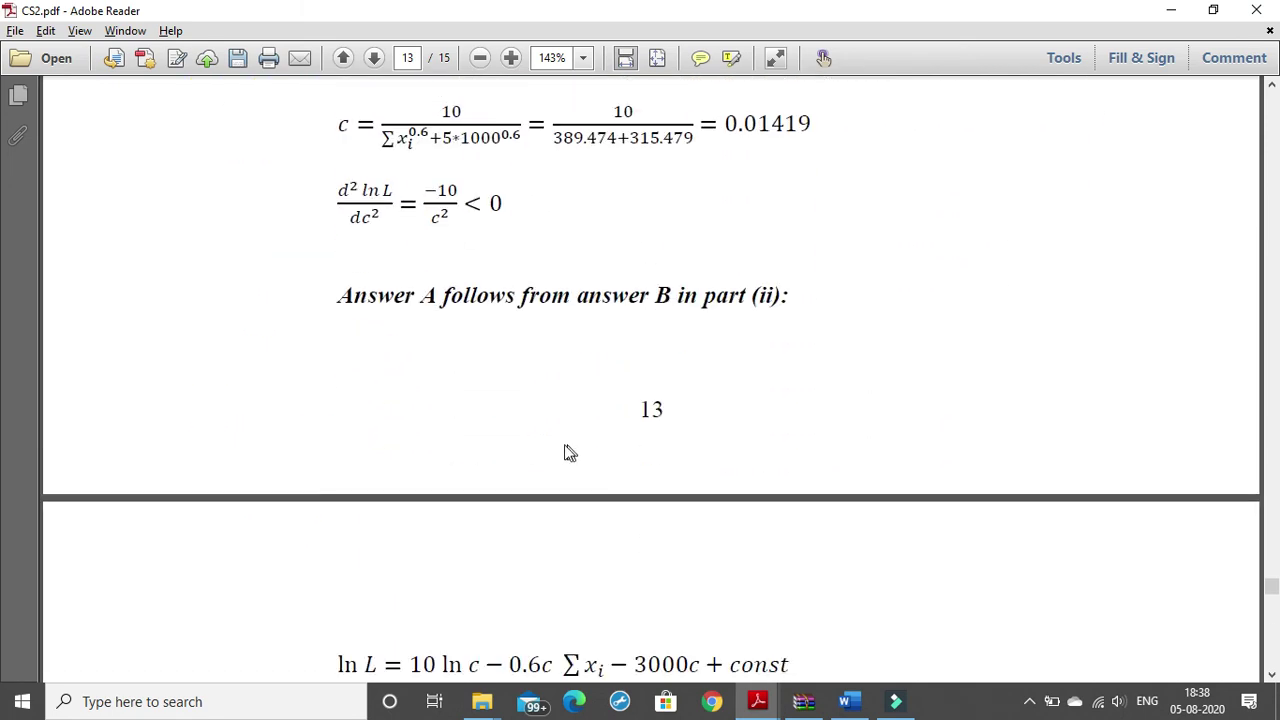
{"action": "scroll", "coordinate": [546, 427], "scroll_direction": "down", "scroll_amount": 3}
{"action": "scroll", "coordinate": [546, 430], "scroll_direction": "down", "scroll_amount": 2}
{"action": "scroll", "coordinate": [546, 432], "scroll_direction": "down", "scroll_amount": 3}
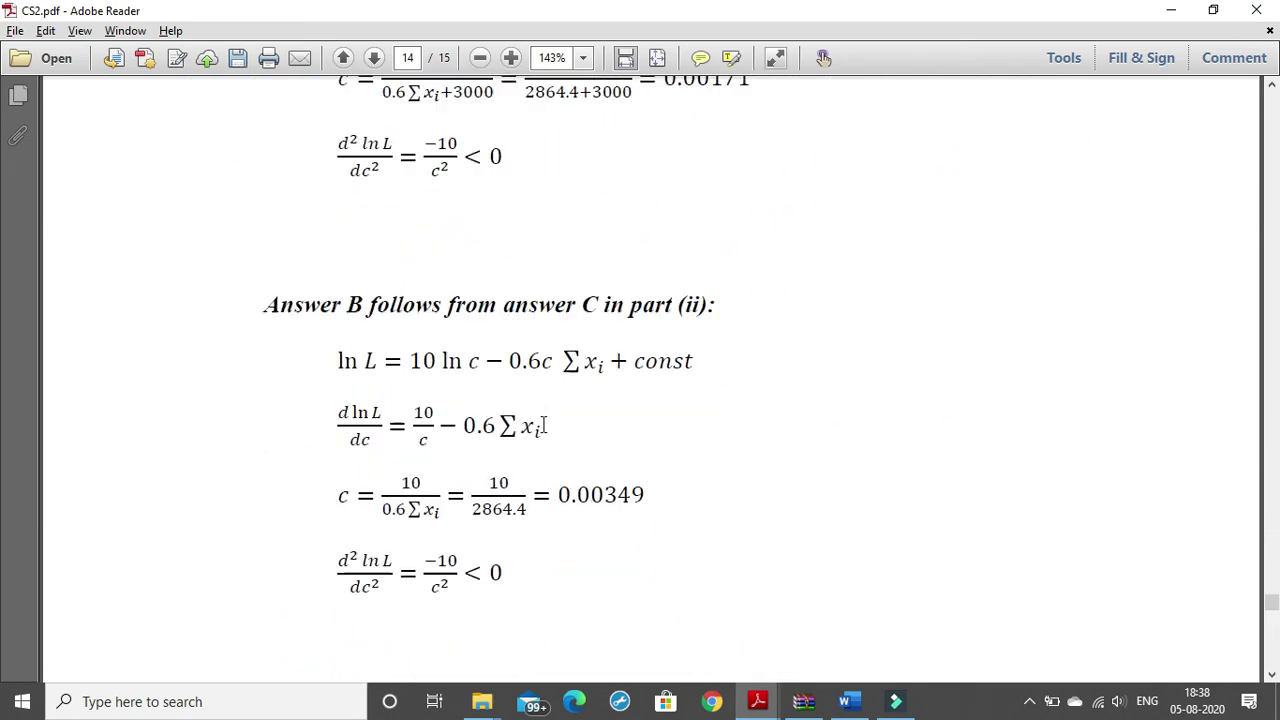
{"action": "scroll", "coordinate": [430, 340], "scroll_direction": "down", "scroll_amount": 1}
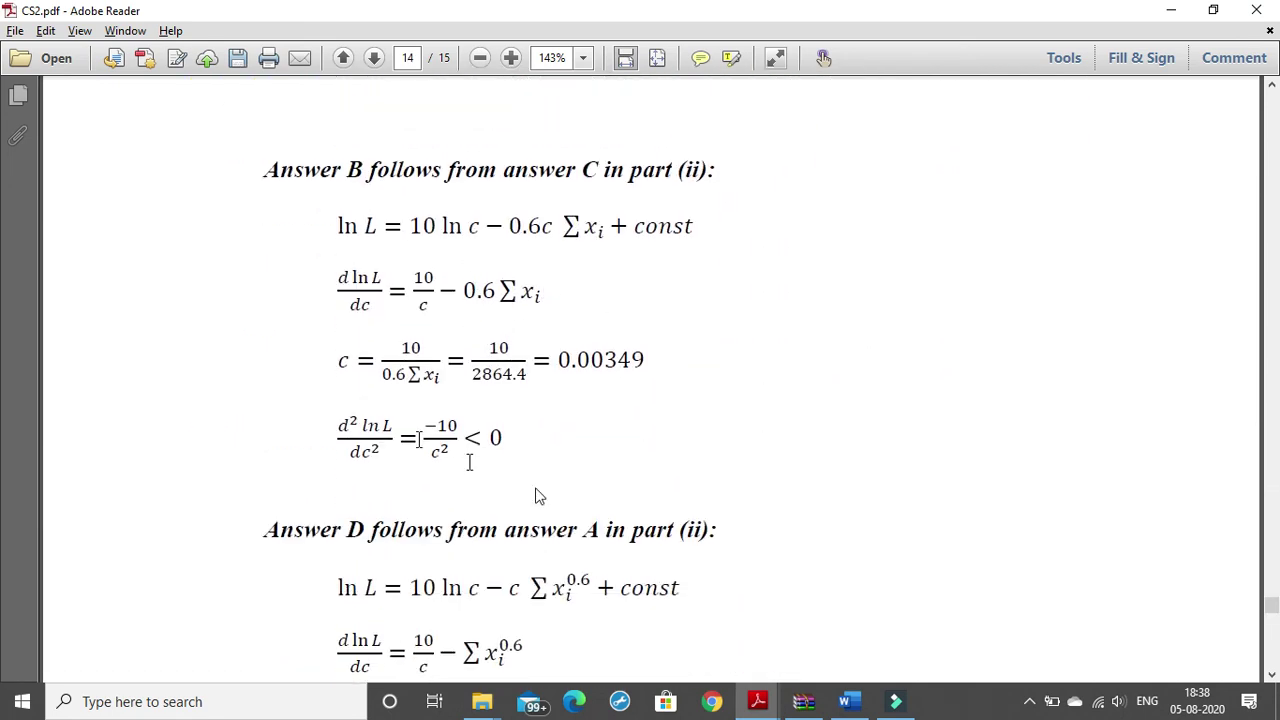
{"action": "scroll", "coordinate": [430, 210], "scroll_direction": "up", "scroll_amount": 3}
{"action": "scroll", "coordinate": [450, 235], "scroll_direction": "up", "scroll_amount": 2}
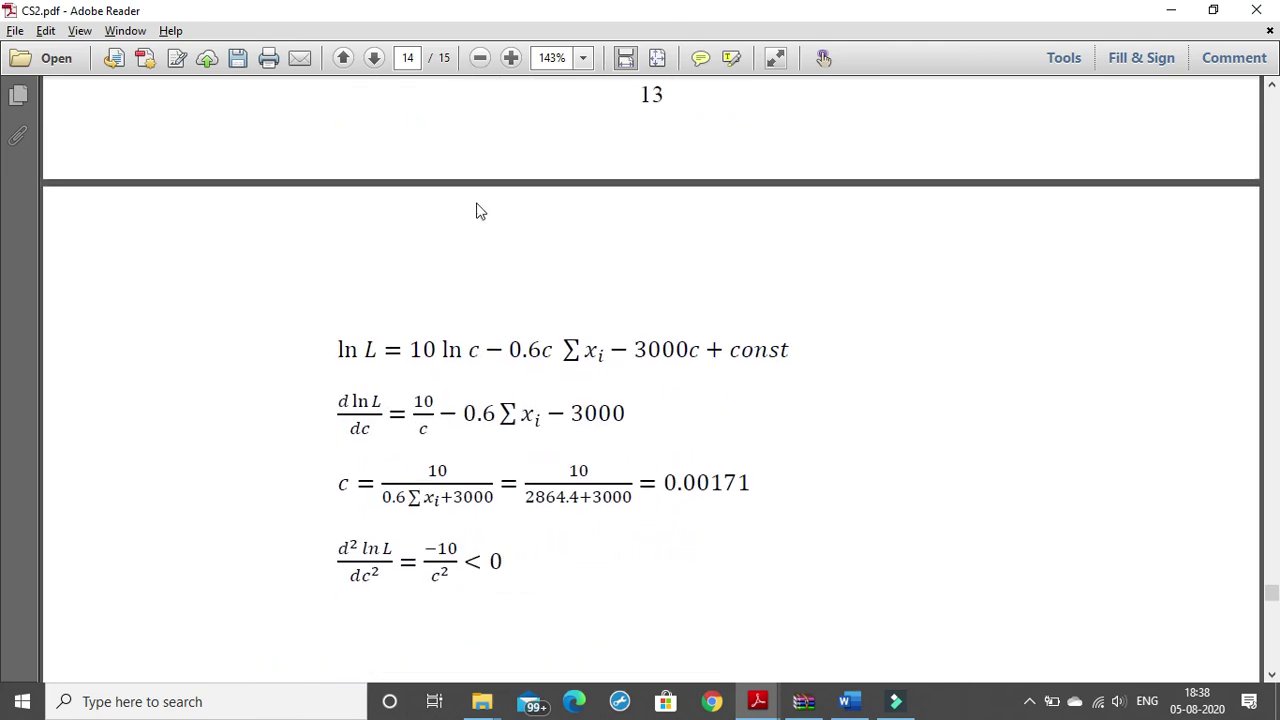
{"action": "scroll", "coordinate": [485, 230], "scroll_direction": "up", "scroll_amount": 4}
{"action": "scroll", "coordinate": [505, 250], "scroll_direction": "up", "scroll_amount": 2}
{"action": "scroll", "coordinate": [493, 286], "scroll_direction": "down", "scroll_amount": 3}
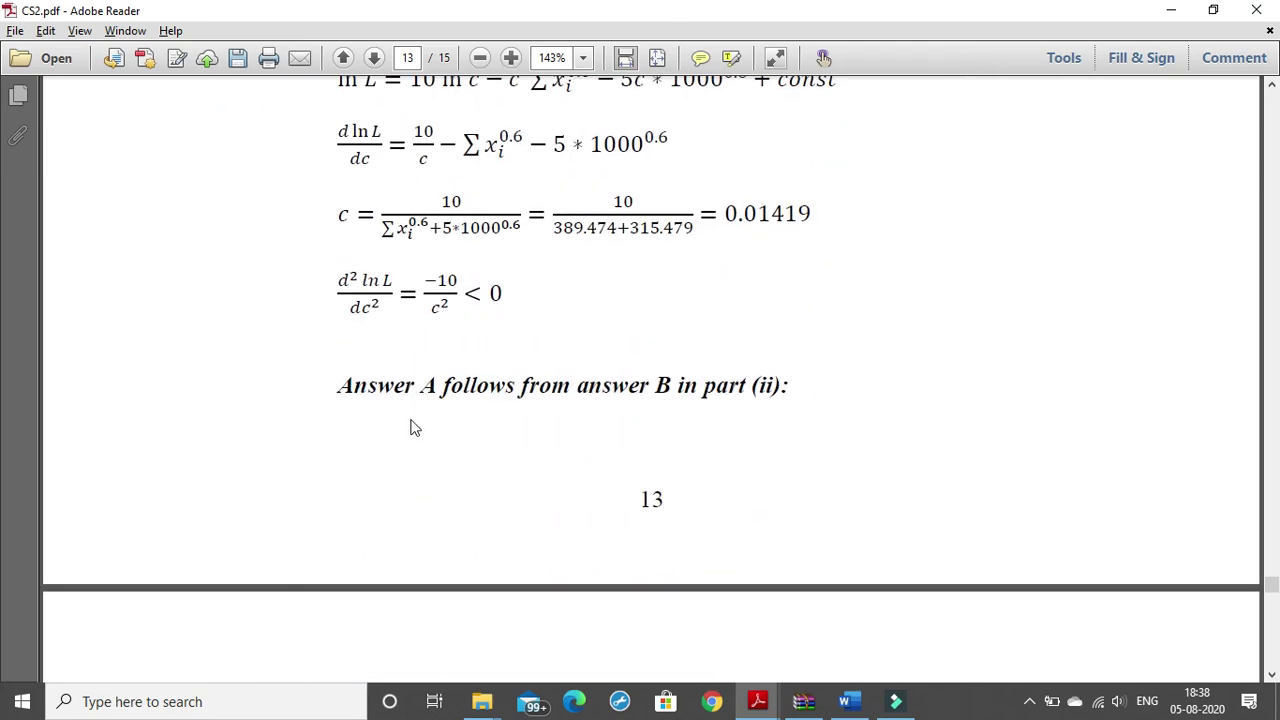
{"action": "left_click_drag", "start_coordinate": [338, 388], "coordinate": [500, 395]}
{"action": "left_click", "coordinate": [431, 385]}
Step: Scroll down to page 14's part (iv) median working ending c = 0.01361 and [Total 14]
{"action": "scroll", "coordinate": [680, 426], "scroll_direction": "down", "scroll_amount": 3}
{"action": "scroll", "coordinate": [703, 474], "scroll_direction": "up", "scroll_amount": 3}
{"action": "scroll", "coordinate": [560, 190], "scroll_direction": "up", "scroll_amount": 4}
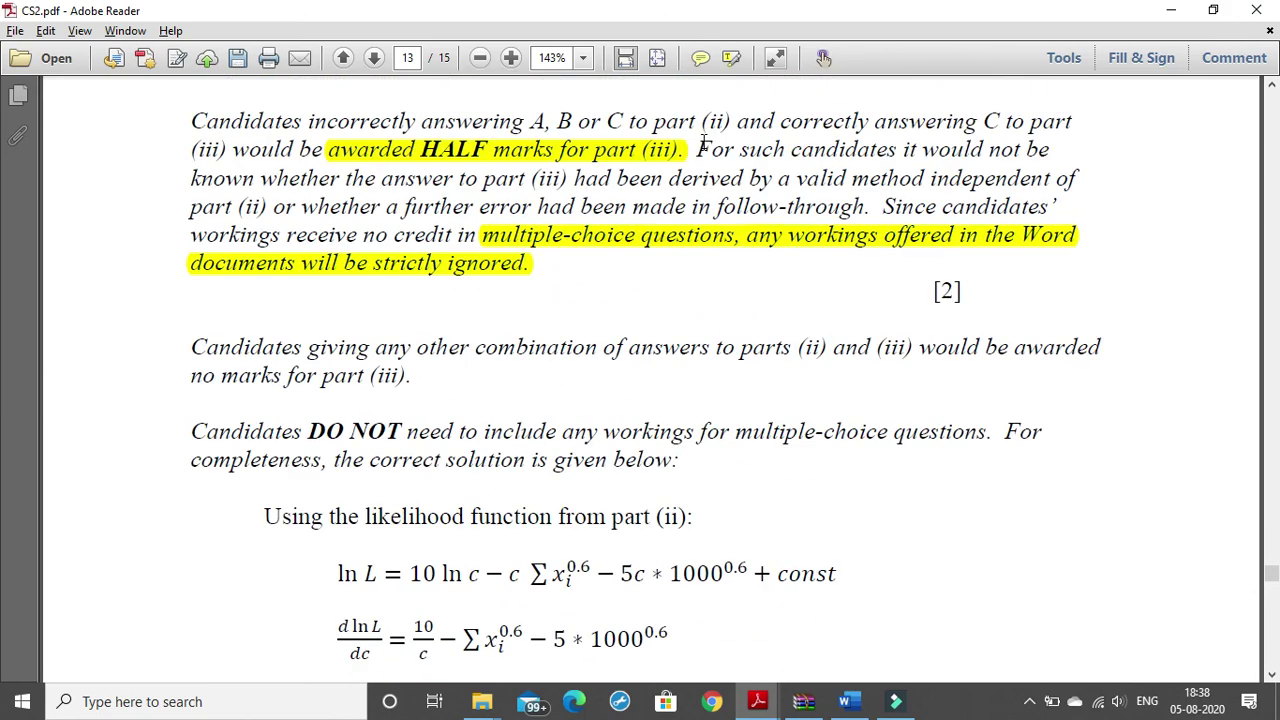
{"action": "scroll", "coordinate": [723, 189], "scroll_direction": "up", "scroll_amount": 3}
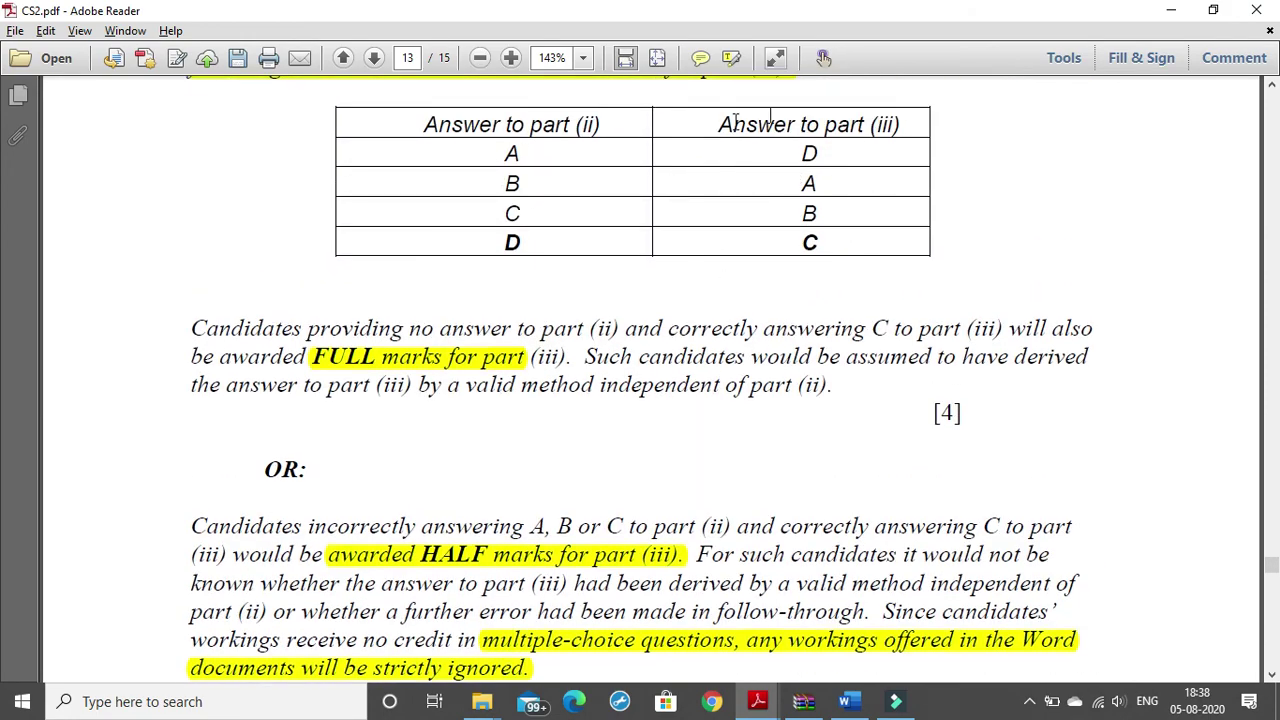
{"action": "scroll", "coordinate": [751, 354], "scroll_direction": "down", "scroll_amount": 4}
{"action": "scroll", "coordinate": [743, 437], "scroll_direction": "down", "scroll_amount": 4}
{"action": "scroll", "coordinate": [543, 409], "scroll_direction": "down", "scroll_amount": 4}
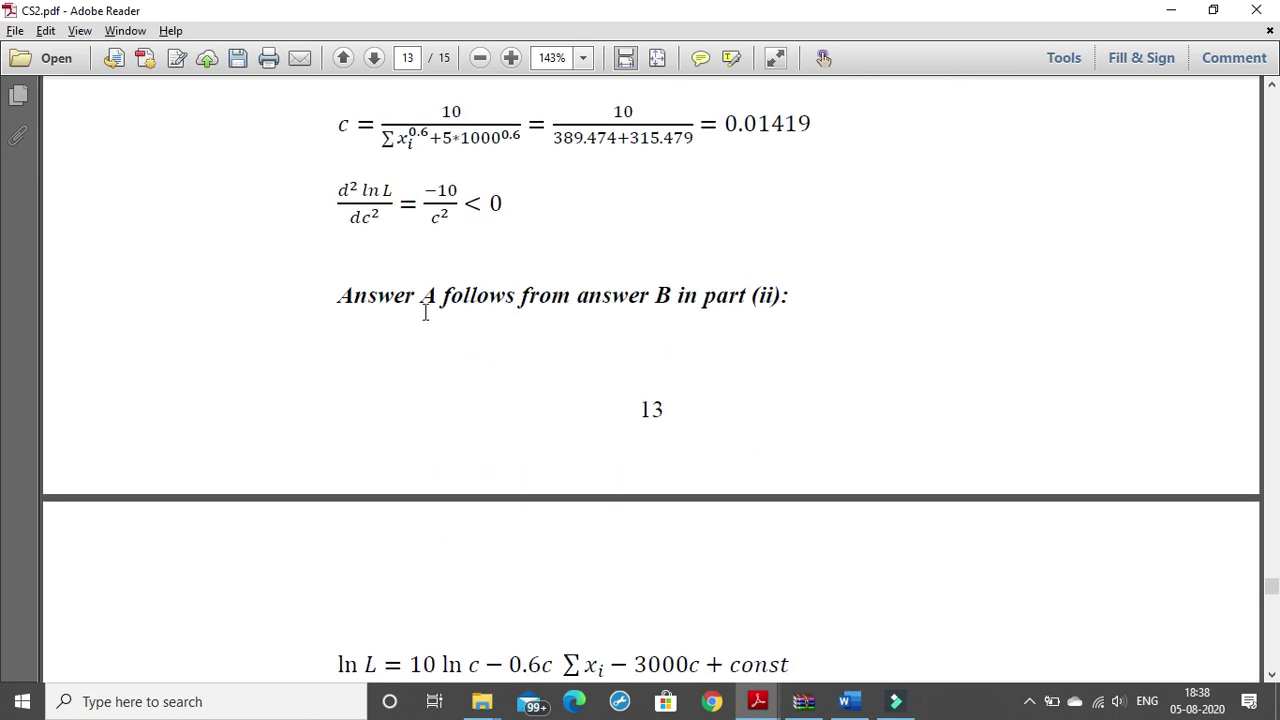
{"action": "scroll", "coordinate": [597, 354], "scroll_direction": "down", "scroll_amount": 3}
{"action": "scroll", "coordinate": [597, 354], "scroll_direction": "down", "scroll_amount": 3}
{"action": "scroll", "coordinate": [306, 546], "scroll_direction": "down", "scroll_amount": 3}
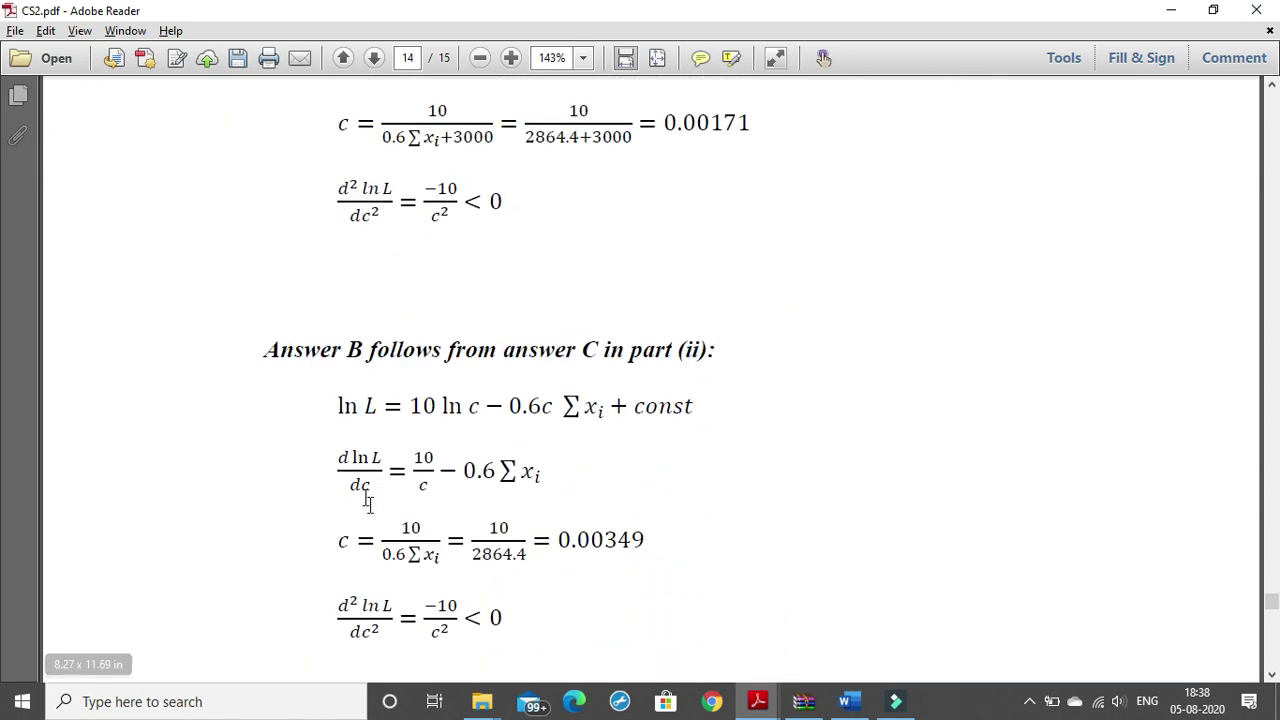
{"action": "scroll", "coordinate": [623, 517], "scroll_direction": "down", "scroll_amount": 2}
{"action": "scroll", "coordinate": [646, 480], "scroll_direction": "down", "scroll_amount": 3}
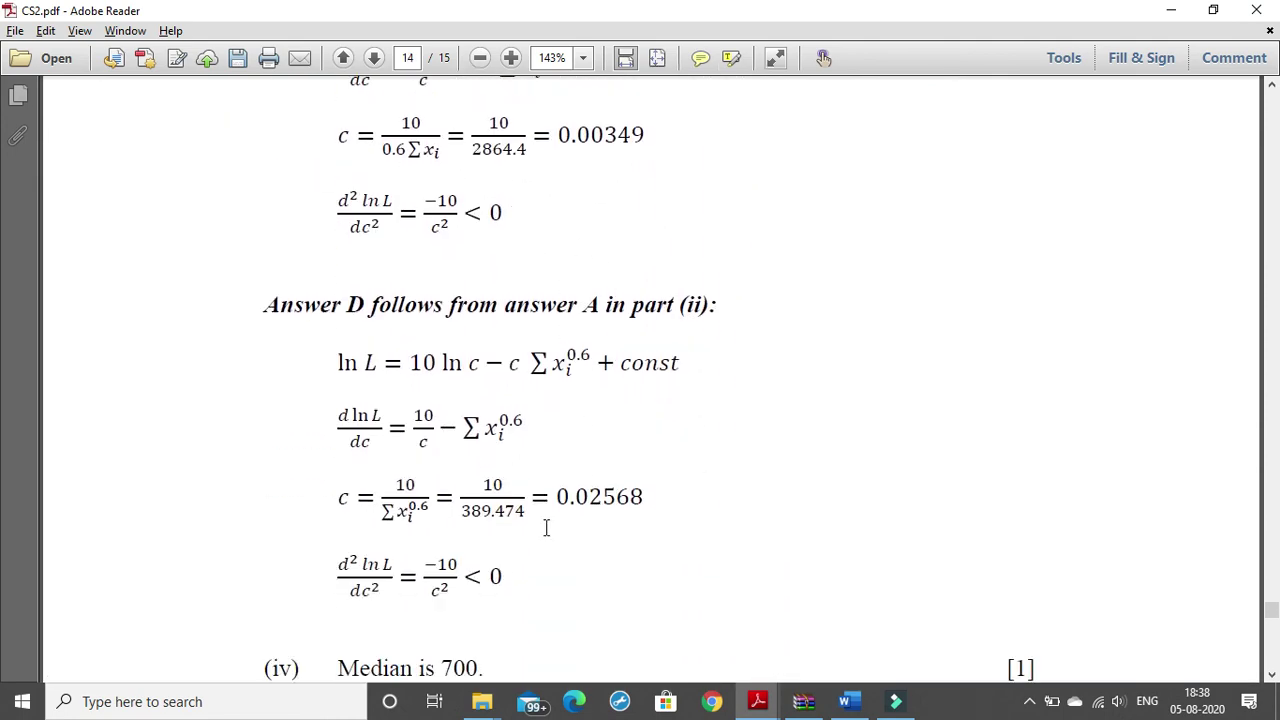
{"action": "scroll", "coordinate": [548, 518], "scroll_direction": "down", "scroll_amount": 2}
{"action": "scroll", "coordinate": [549, 524], "scroll_direction": "down", "scroll_amount": 2}
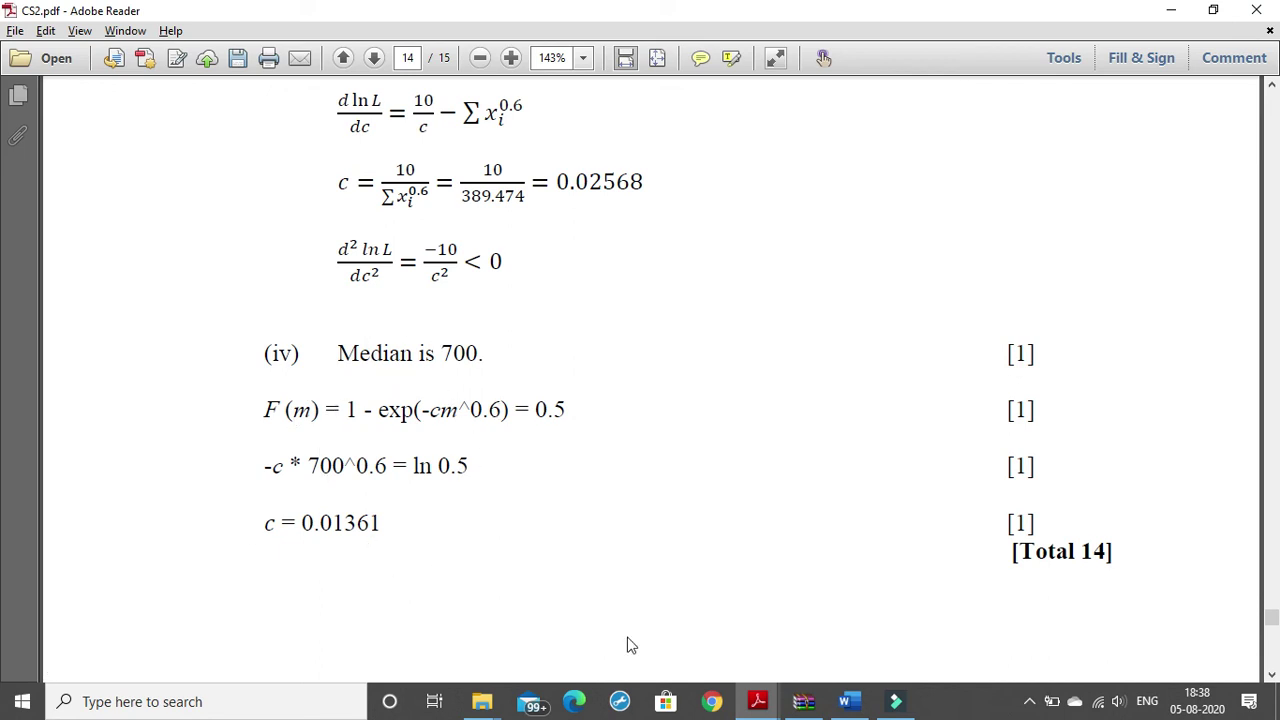
{"action": "left_click", "coordinate": [849, 701]}
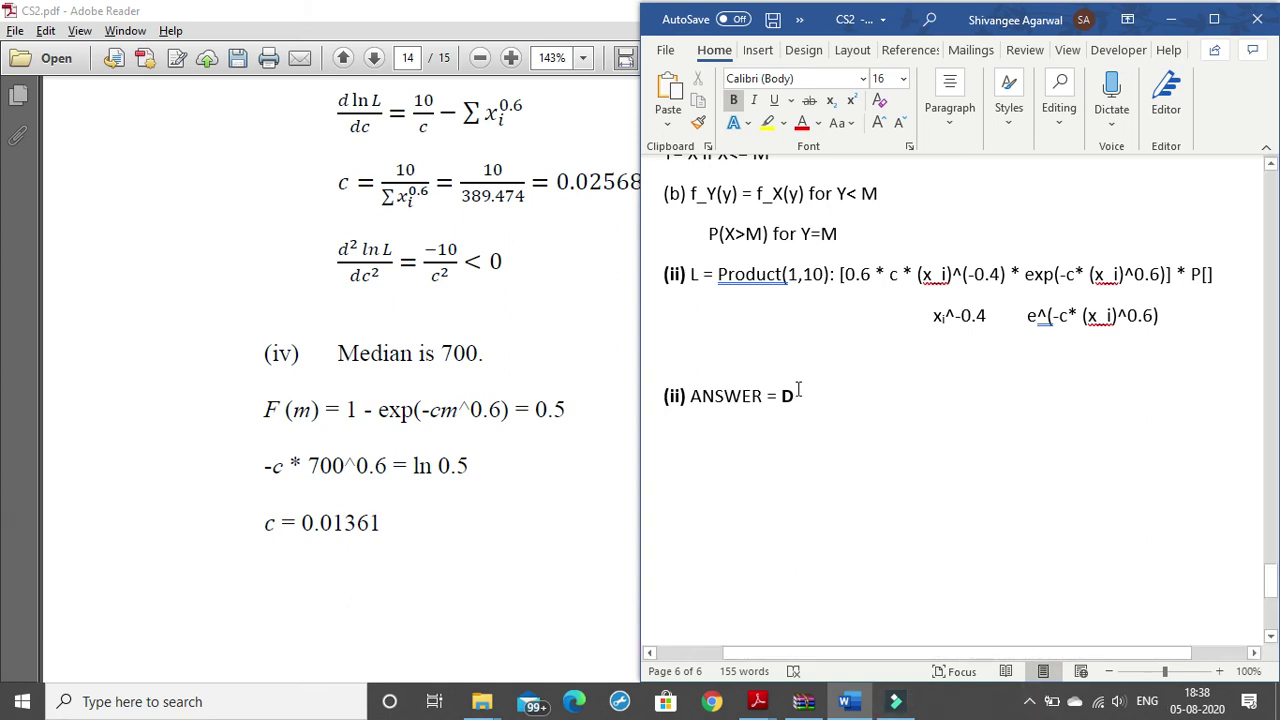
Step: Start a new '(iv)' line under the part (ii) answer and turn bold off
{"action": "key", "text": "Return"}
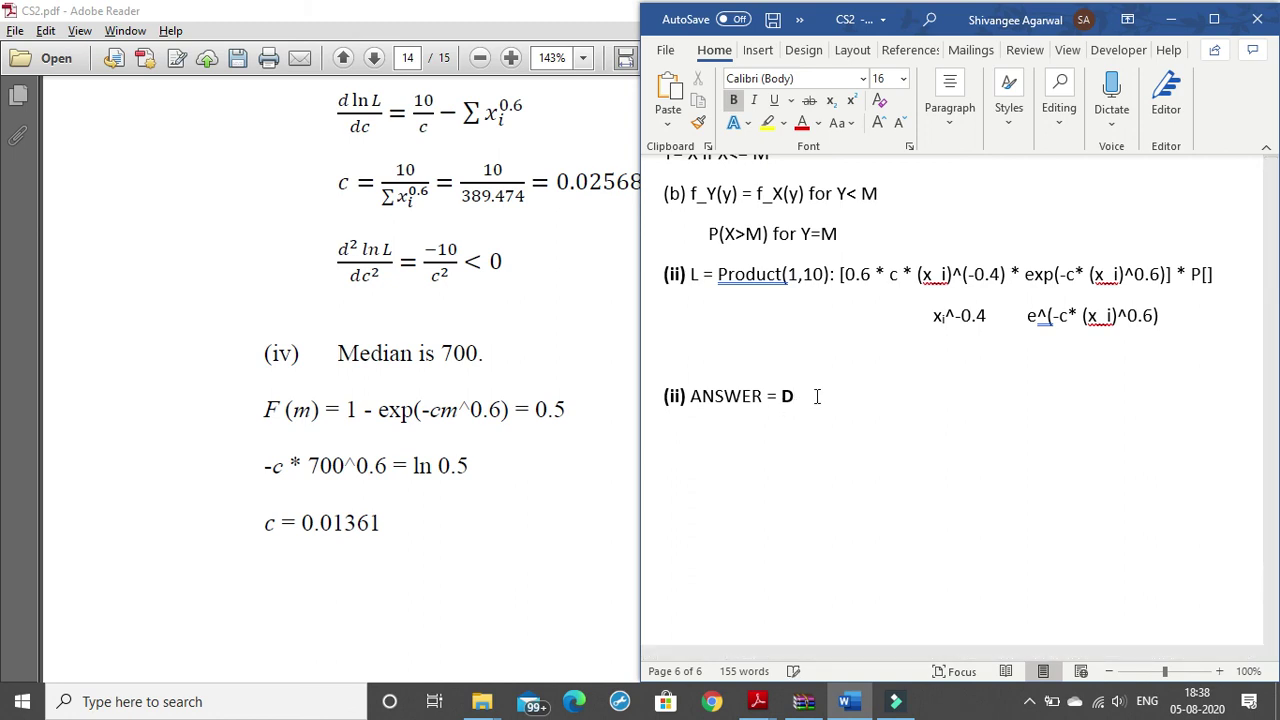
{"action": "type", "text": "(iv"}
{"action": "type", "text": ")"}
{"action": "key", "text": "ctrl+b"}
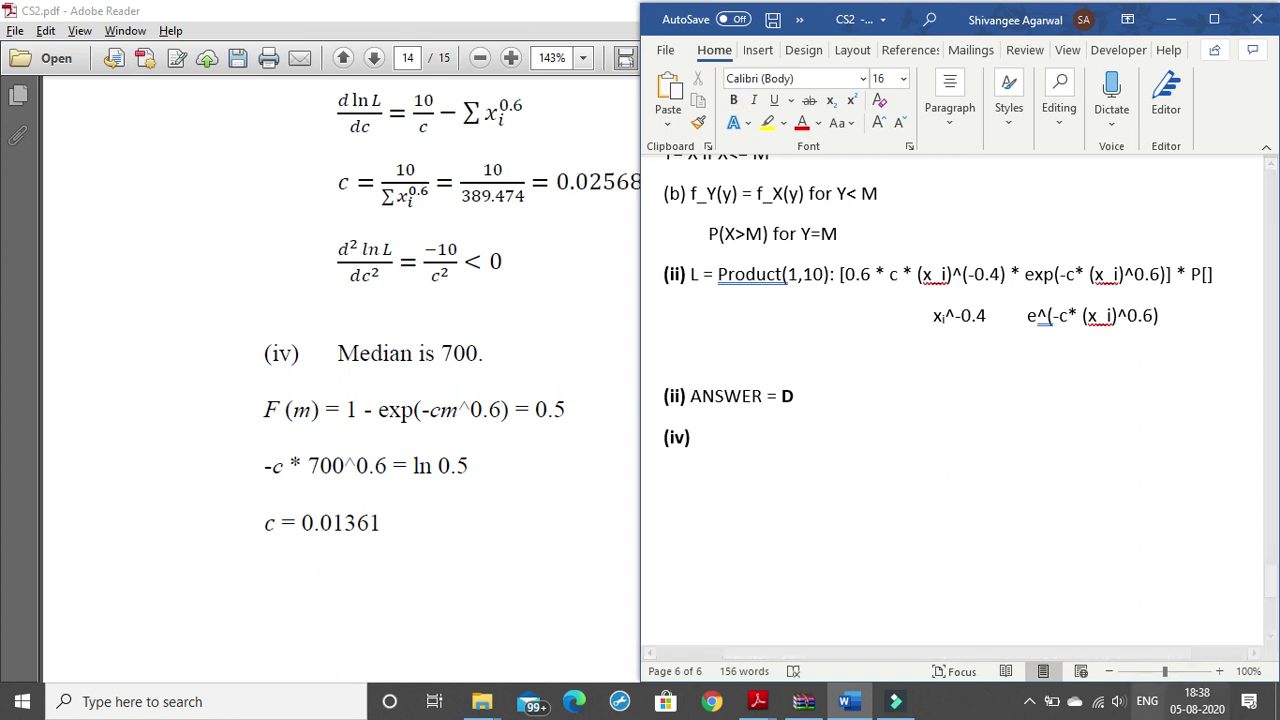
{"action": "left_click", "coordinate": [1030, 701]}
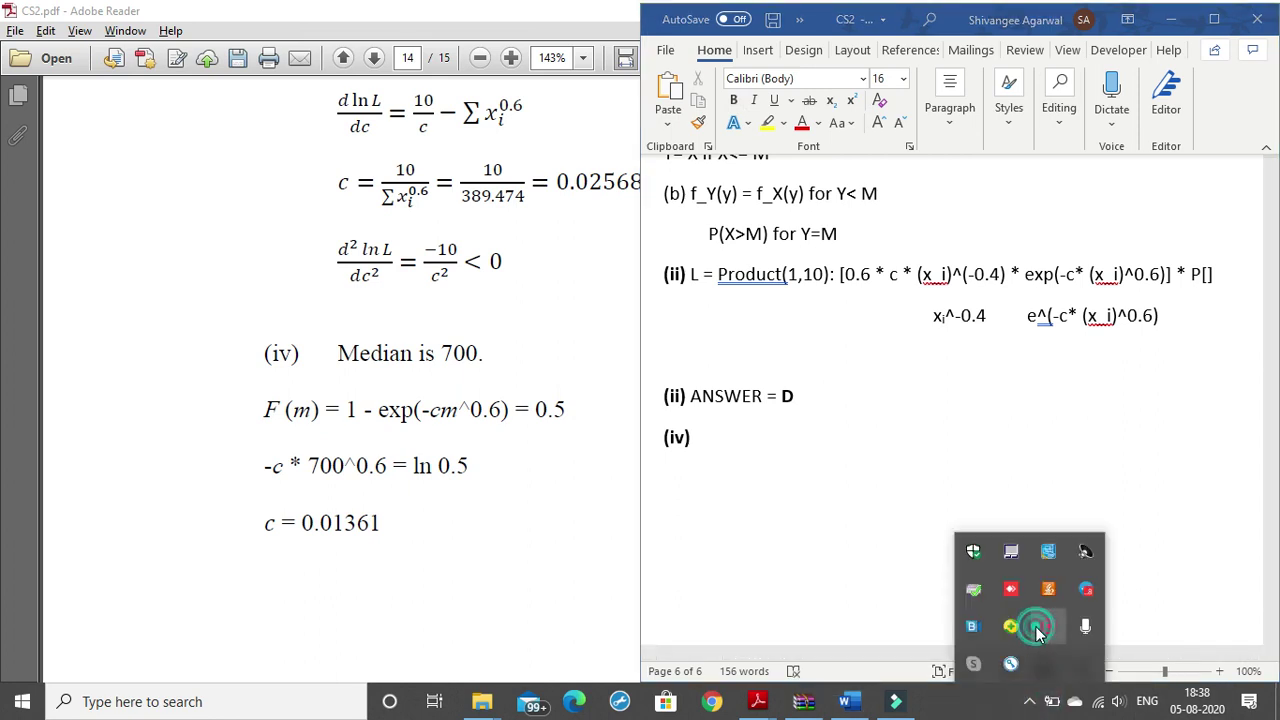
{"action": "left_click", "coordinate": [1040, 635]}
{"action": "scroll", "coordinate": [1103, 512], "scroll_direction": "down", "scroll_amount": 2}
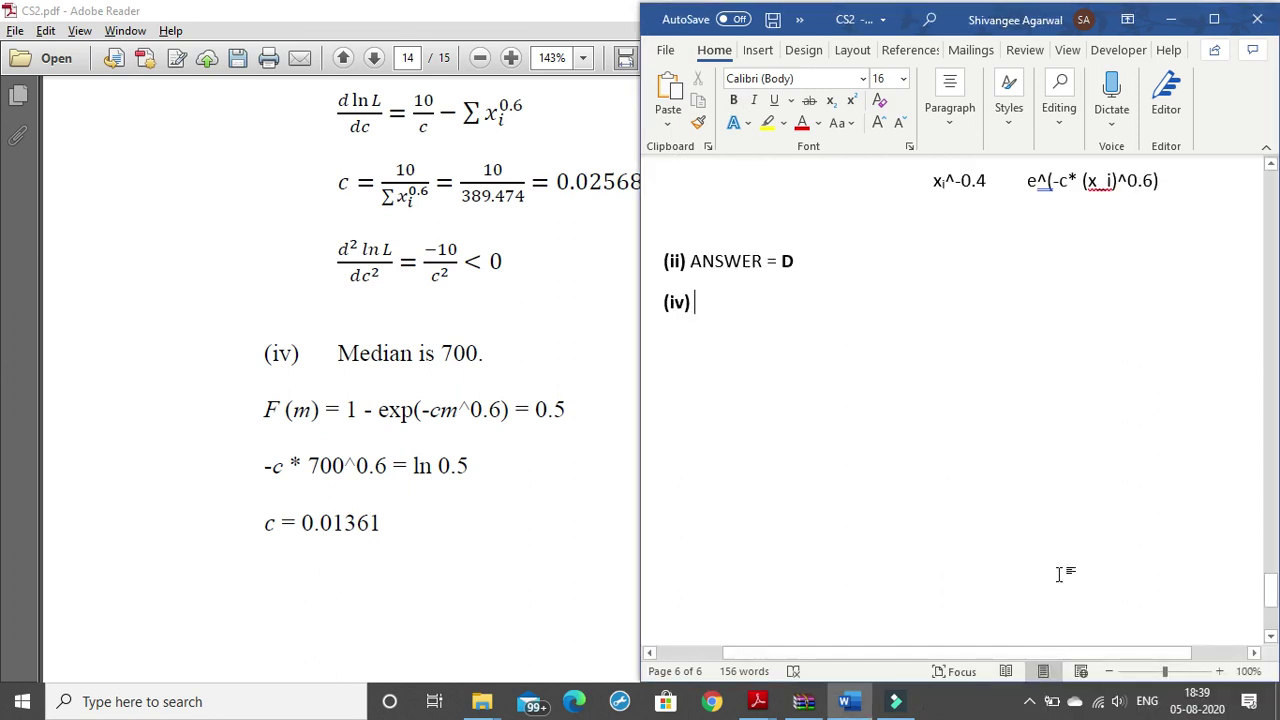
Step: Type 'Median is 700' followed by 'F(m) = 1 – exp(-cm^0.6) = 0.5'
{"action": "type", "text": "M"}
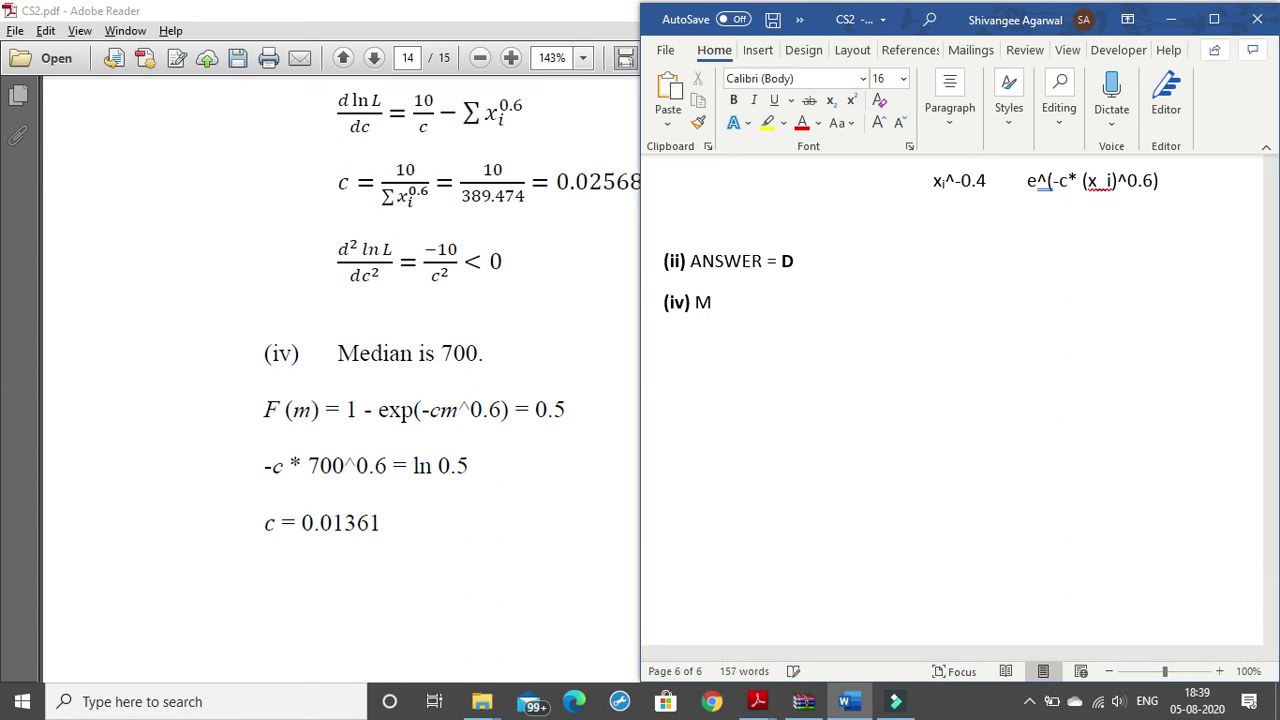
{"action": "type", "text": "edian "}
{"action": "type", "text": "is 700"}
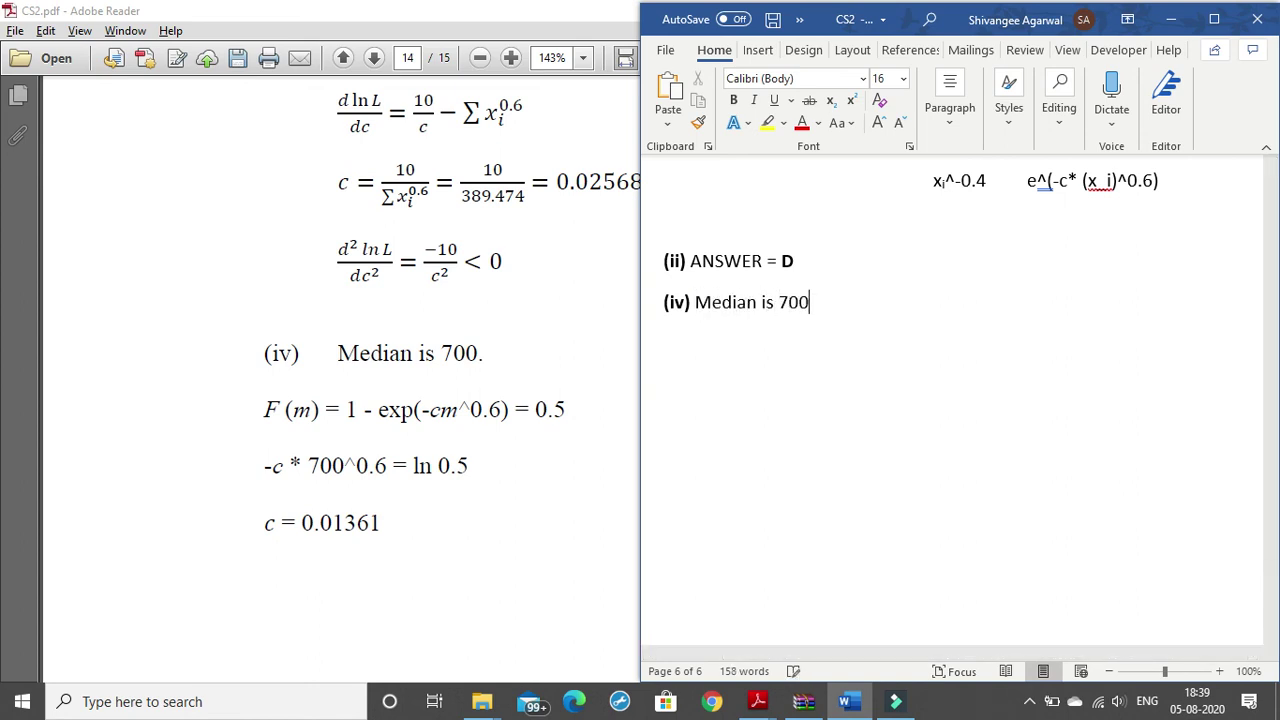
{"action": "type", "text": "\\"}
{"action": "key", "text": "BackSpace"}
{"action": "type", "text": "F("}
{"action": "type", "text": "m)"}
{"action": "key", "text": "BackSpace"}
{"action": "key", "text": "BackSpace"}
{"action": "type", "text": "= 1"}
{"action": "type", "text": " – exp"}
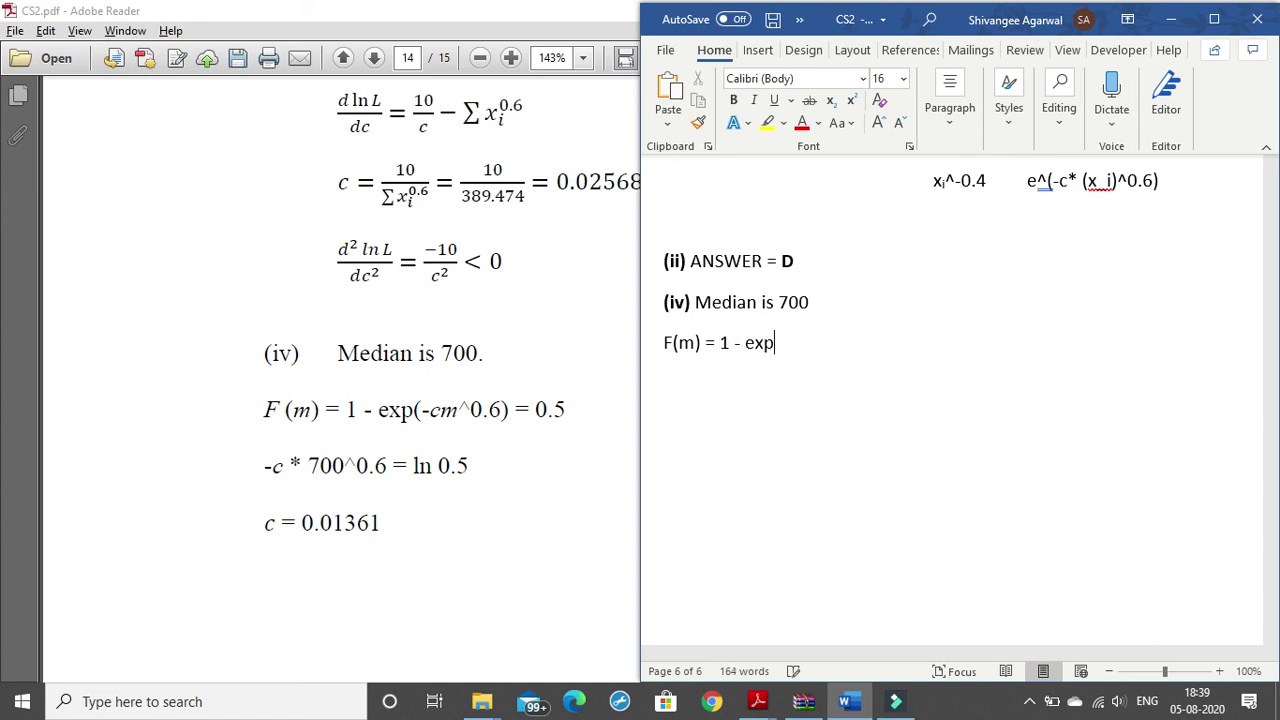
{"action": "type", "text": "("}
{"action": "type", "text": "-cm^"}
{"action": "type", "text": "0.6"}
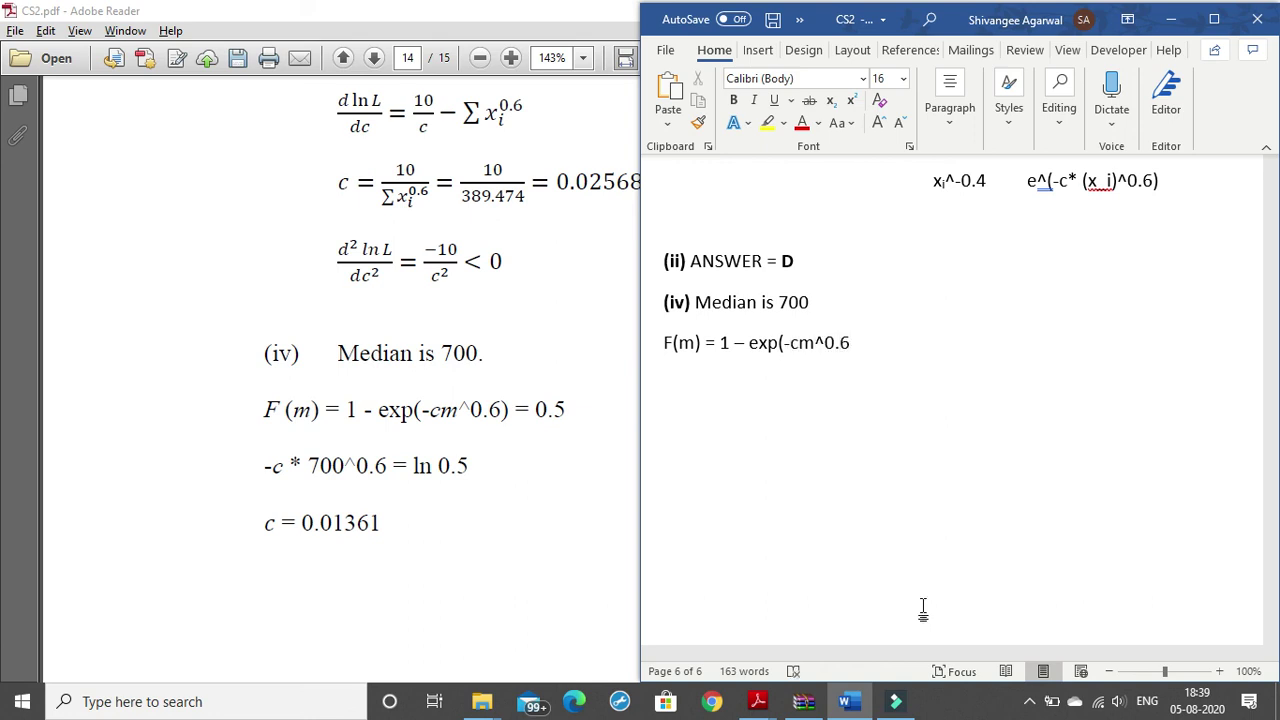
{"action": "type", "text": ") = 0."}
{"action": "type", "text": "5"}
{"action": "left_click", "coordinate": [757, 701]}
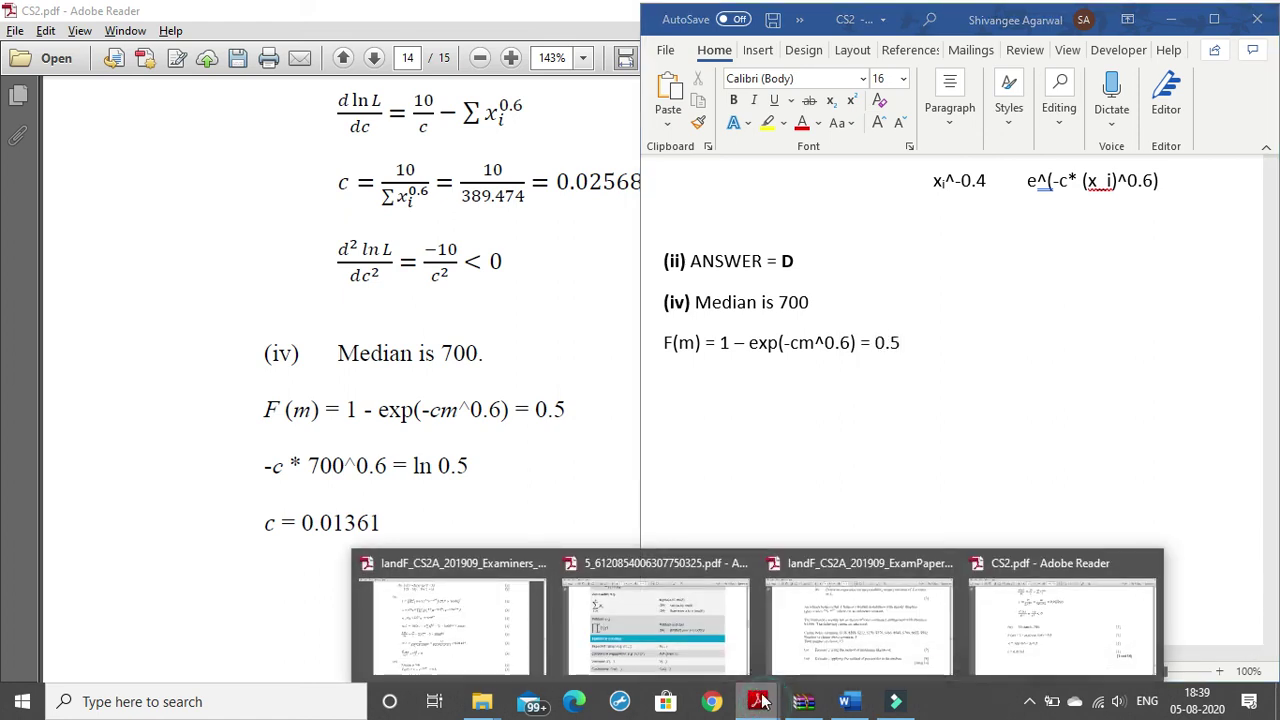
Step: Bring the Examiners' Report PDF forward, scroll to its median working, and snap it left beside Word
{"action": "left_click", "coordinate": [497, 632]}
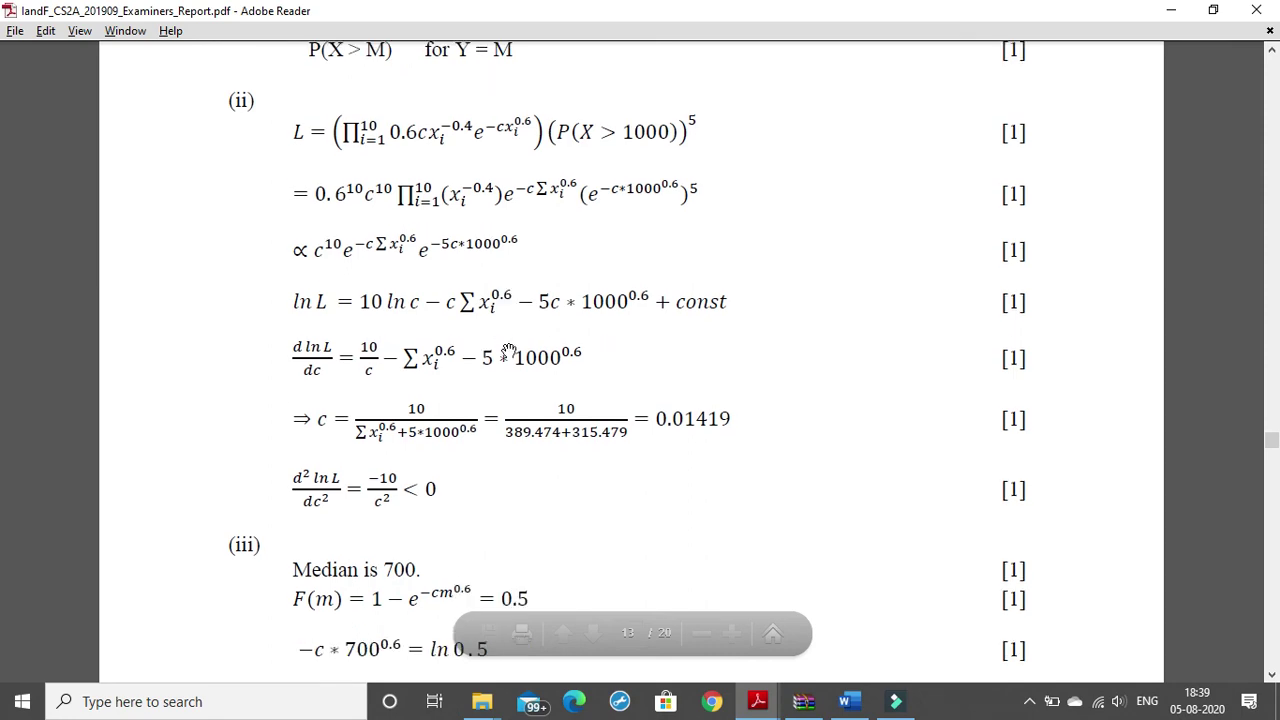
{"action": "scroll", "coordinate": [557, 483], "scroll_direction": "down", "scroll_amount": 3}
{"action": "scroll", "coordinate": [551, 489], "scroll_direction": "down", "scroll_amount": 1}
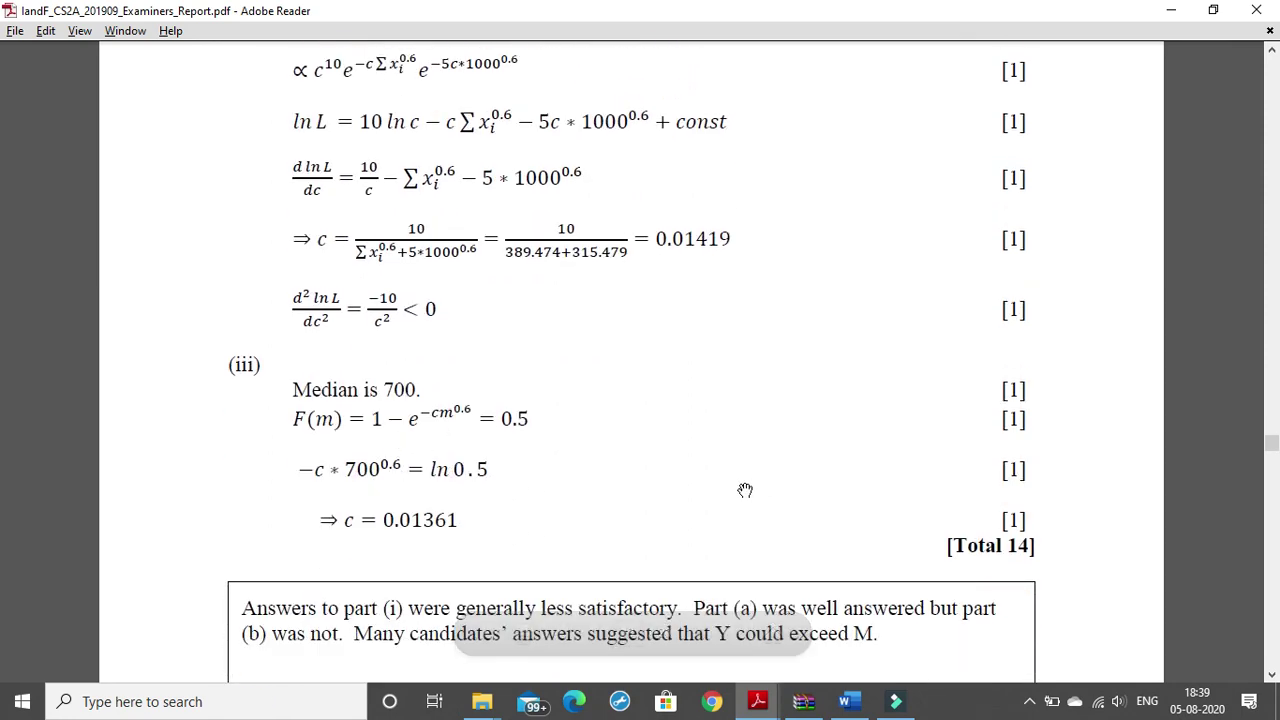
{"action": "key", "text": "super+Left"}
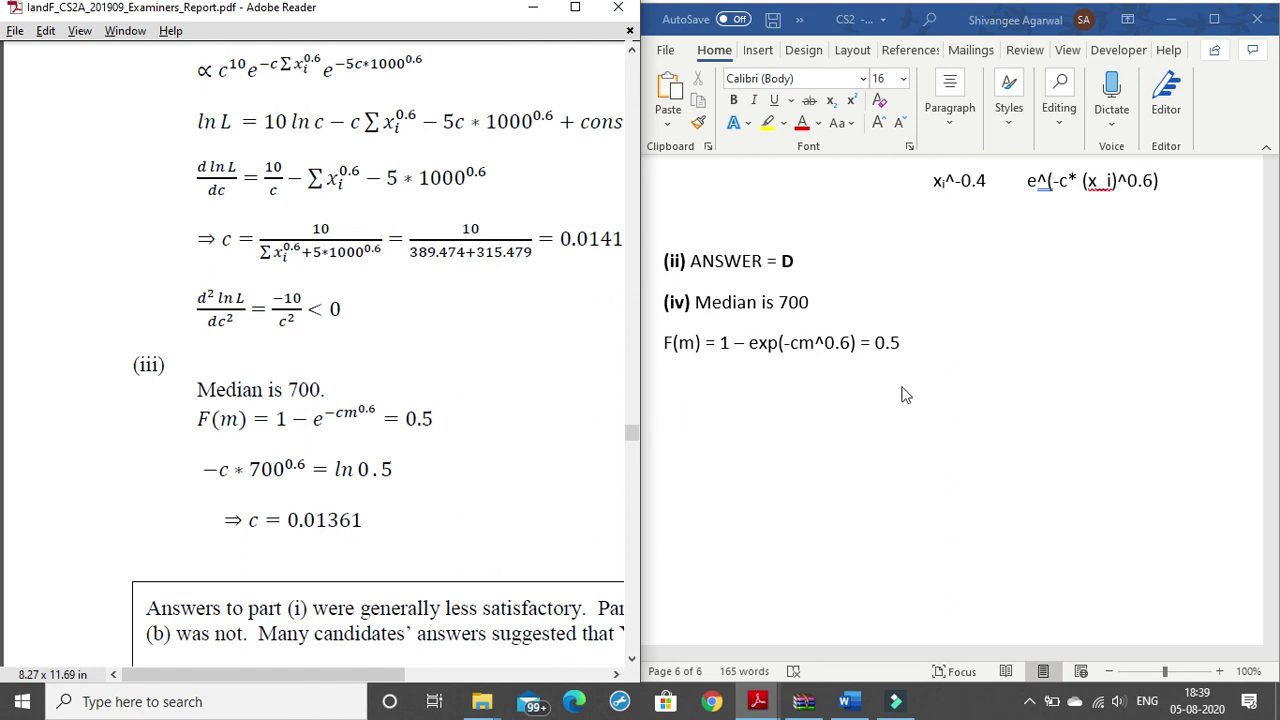
Step: Below the F(m) line, add '-c * 70^0.6 = ln(0.5)' and then the value 0,01361
{"action": "left_click", "coordinate": [908, 345]}
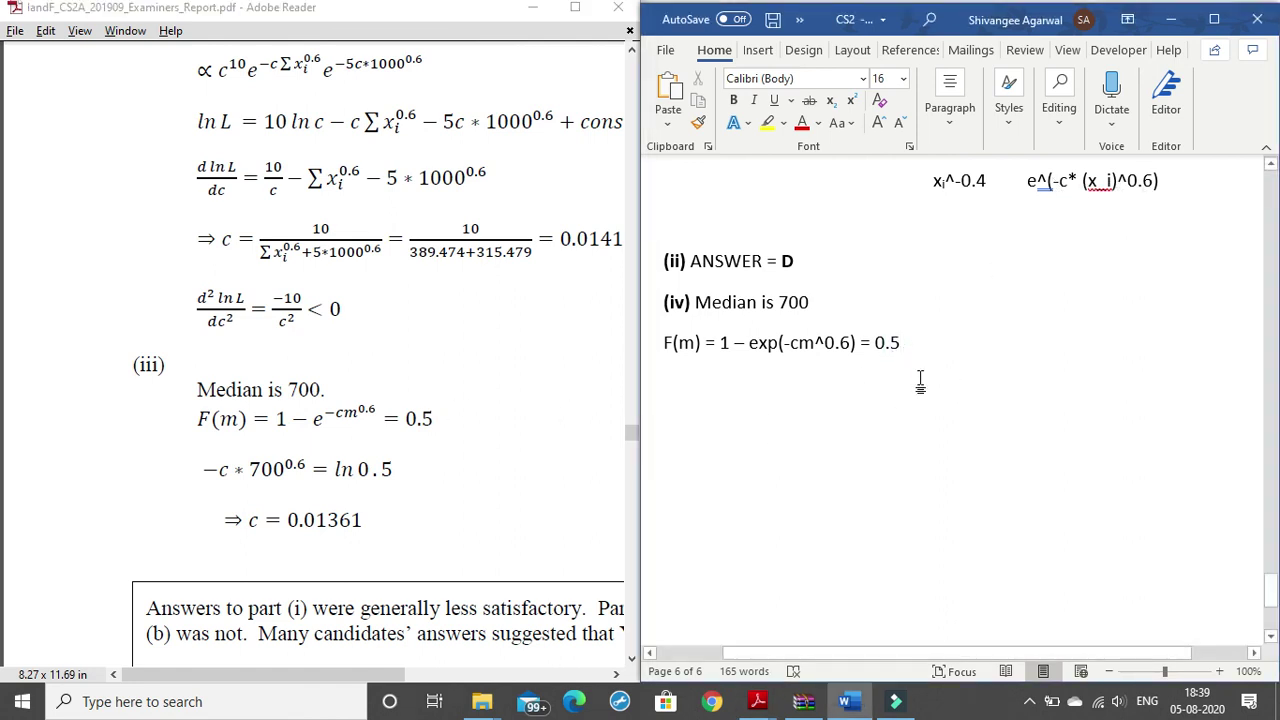
{"action": "key", "text": "Return"}
{"action": "type", "text": "-"}
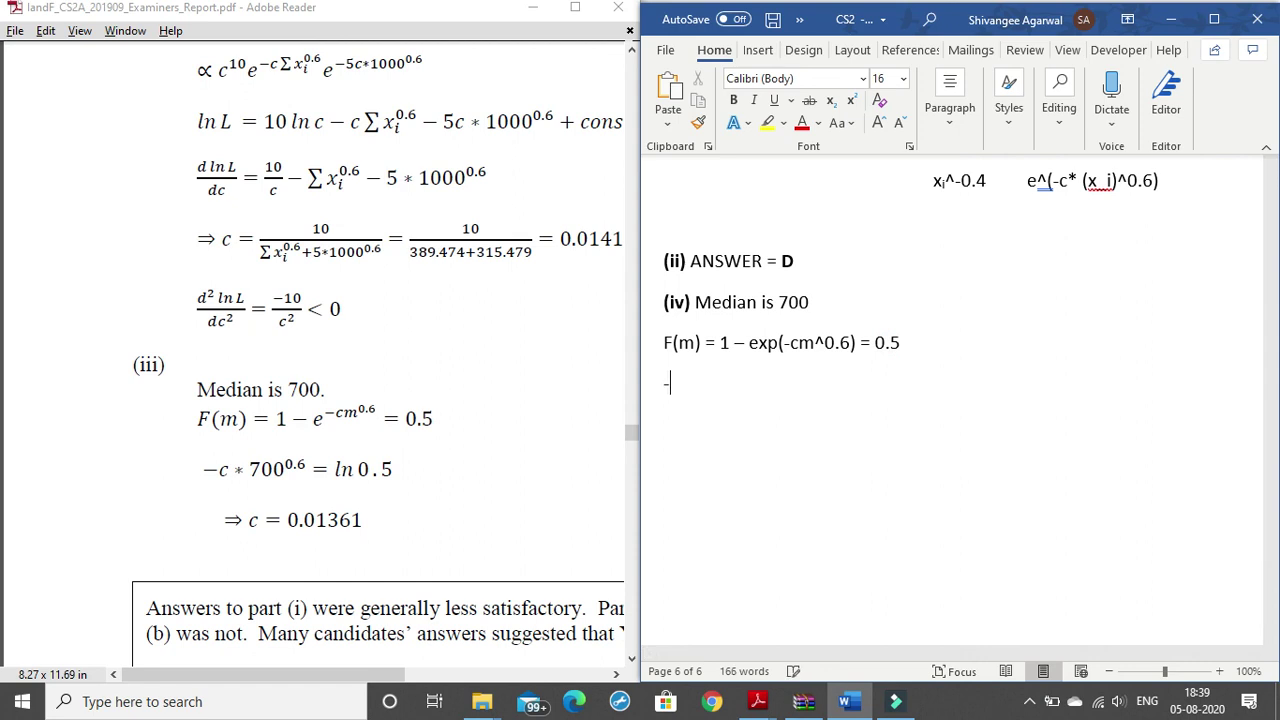
{"action": "type", "text": "c * "}
{"action": "type", "text": "70"}
{"action": "type", "text": "^0."}
{"action": "type", "text": "6 = "}
{"action": "type", "text": "ln(0"}
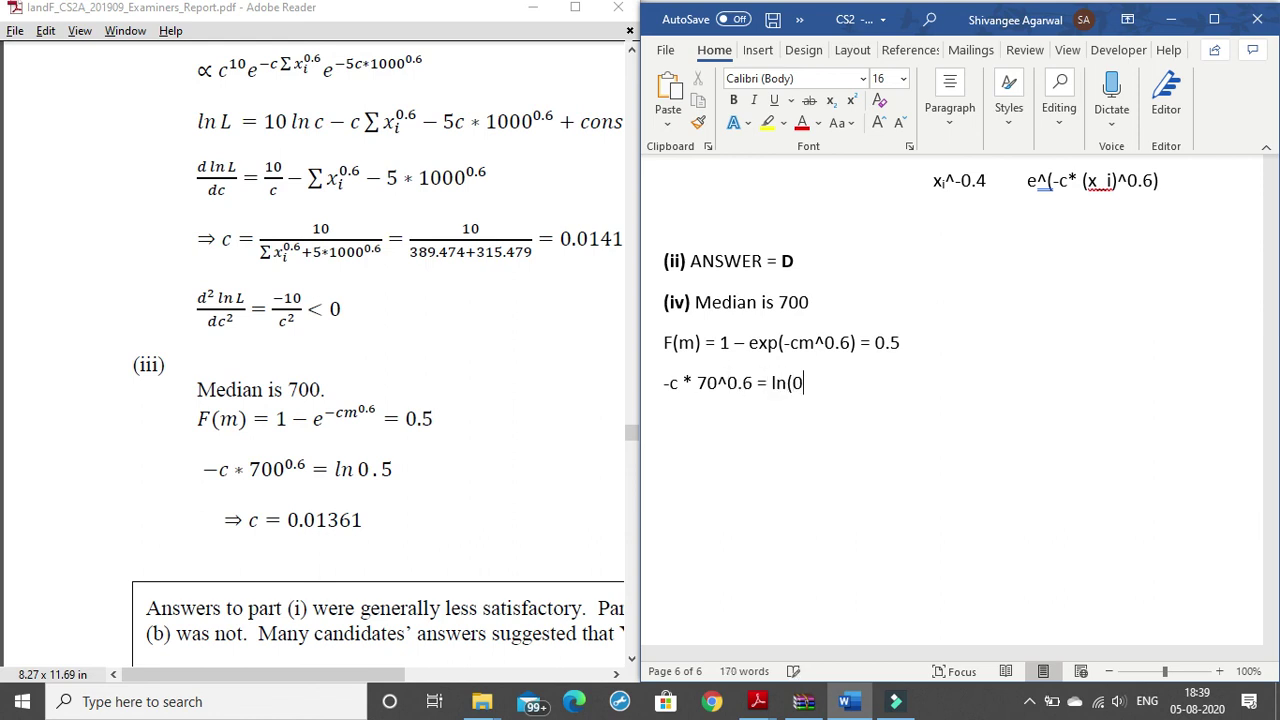
{"action": "type", "text": ".5)"}
{"action": "key", "text": "Return"}
{"action": "key", "text": "BackSpace"}
{"action": "type", "text": "C ="}
{"action": "key", "text": "BackSpace"}
{"action": "key", "text": "BackSpace"}
{"action": "key", "text": "BackSpace"}
{"action": "type", "text": "0,"}
{"action": "type", "text": "013"}
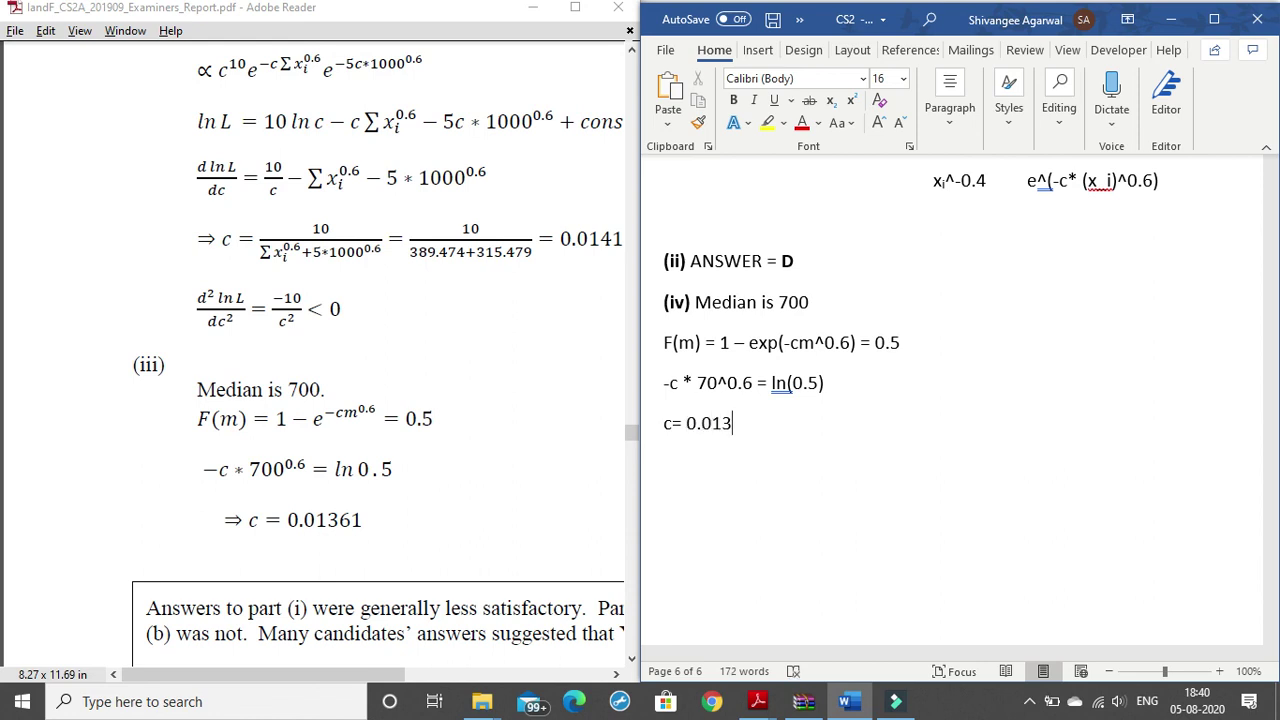
{"action": "type", "text": "61"}
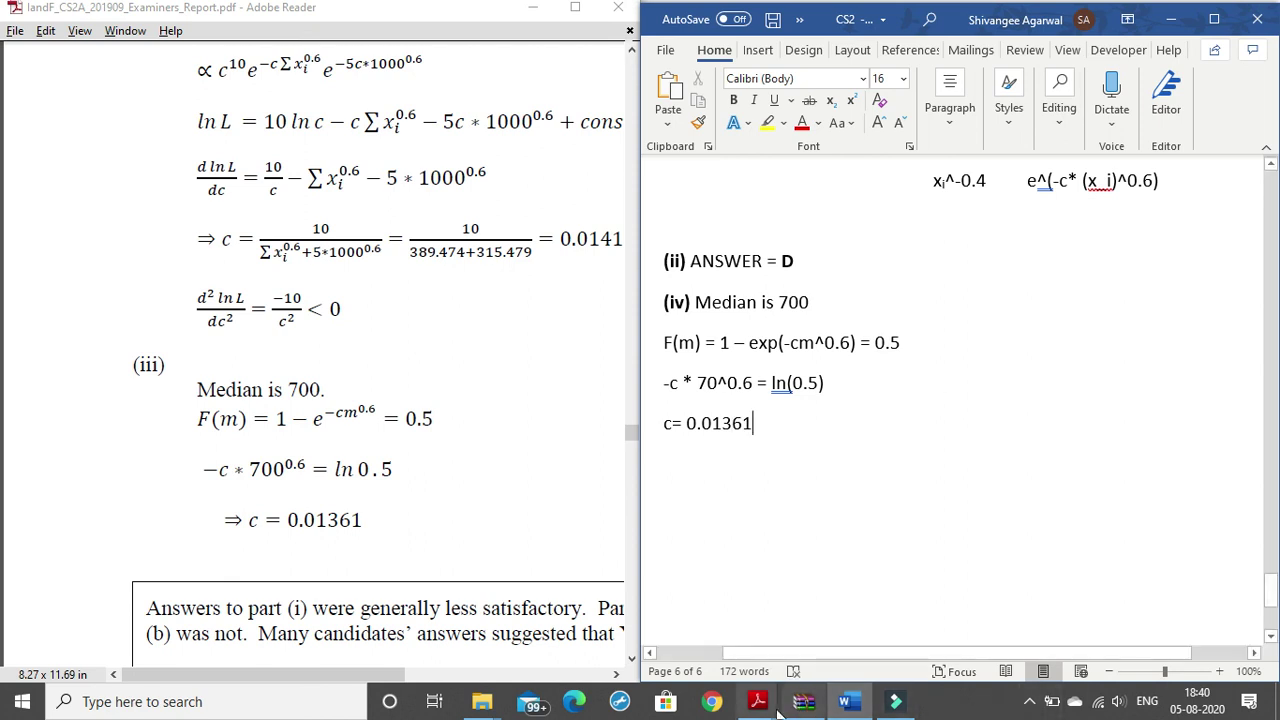
Step: Return to CS2.pdf and scroll up to page 13's mark allocation table for parts (ii) and (iii)
{"action": "mouse_move", "coordinate": [779, 712]}
{"action": "left_click", "coordinate": [966, 614]}
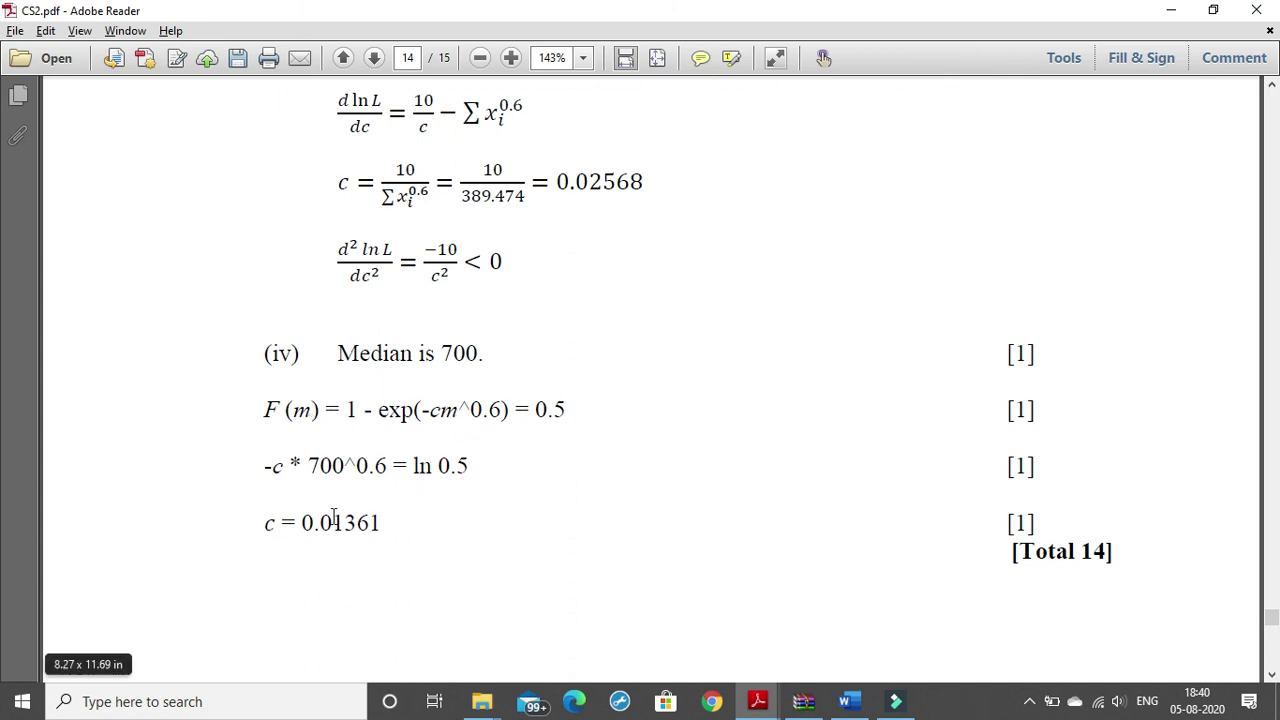
{"action": "scroll", "coordinate": [482, 340], "scroll_direction": "up", "scroll_amount": 3}
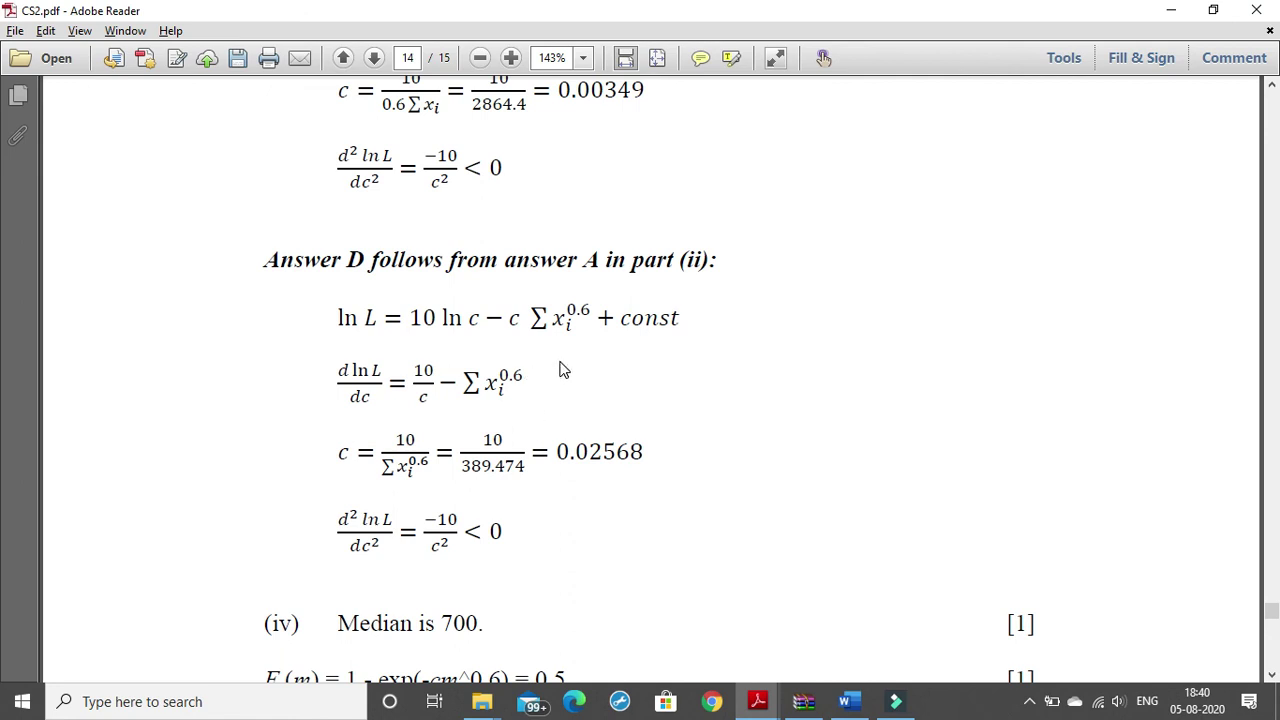
{"action": "scroll", "coordinate": [585, 276], "scroll_direction": "up", "scroll_amount": 1}
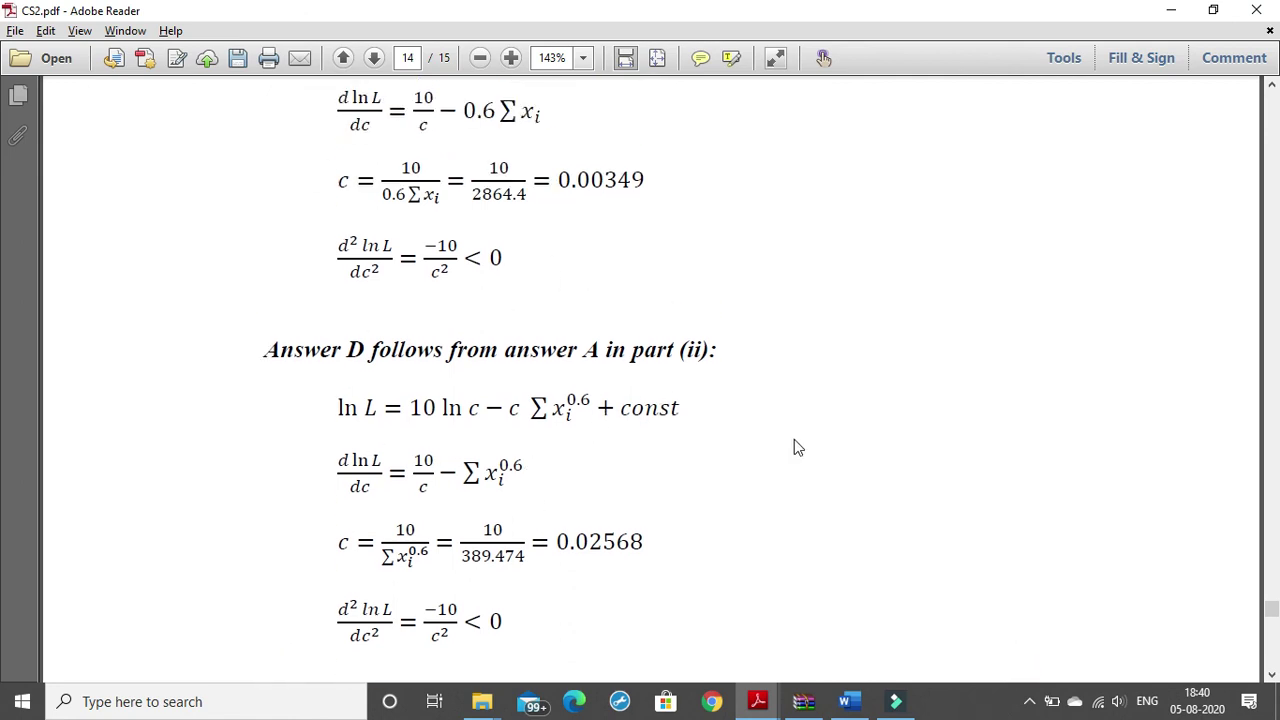
{"action": "scroll", "coordinate": [651, 309], "scroll_direction": "up", "scroll_amount": 3}
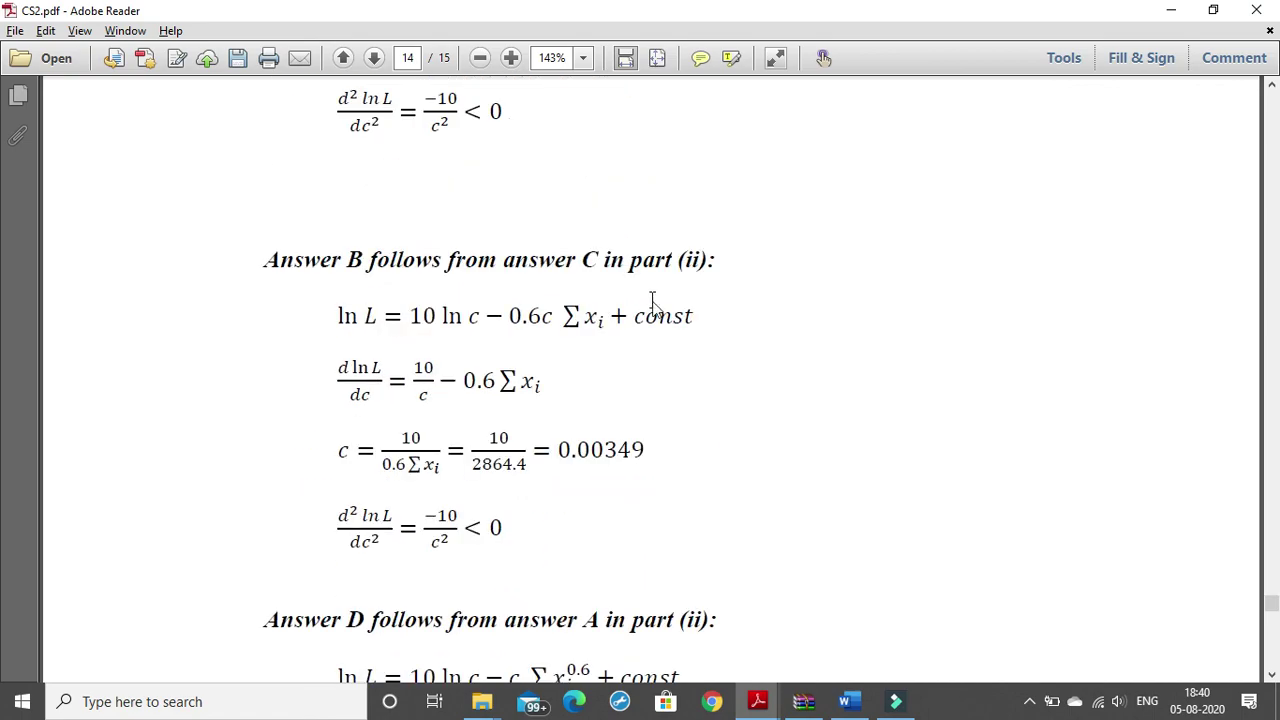
{"action": "scroll", "coordinate": [651, 305], "scroll_direction": "up", "scroll_amount": 5}
{"action": "scroll", "coordinate": [652, 300], "scroll_direction": "up", "scroll_amount": 2}
{"action": "scroll", "coordinate": [652, 300], "scroll_direction": "up", "scroll_amount": 3}
{"action": "scroll", "coordinate": [652, 305], "scroll_direction": "up", "scroll_amount": 6}
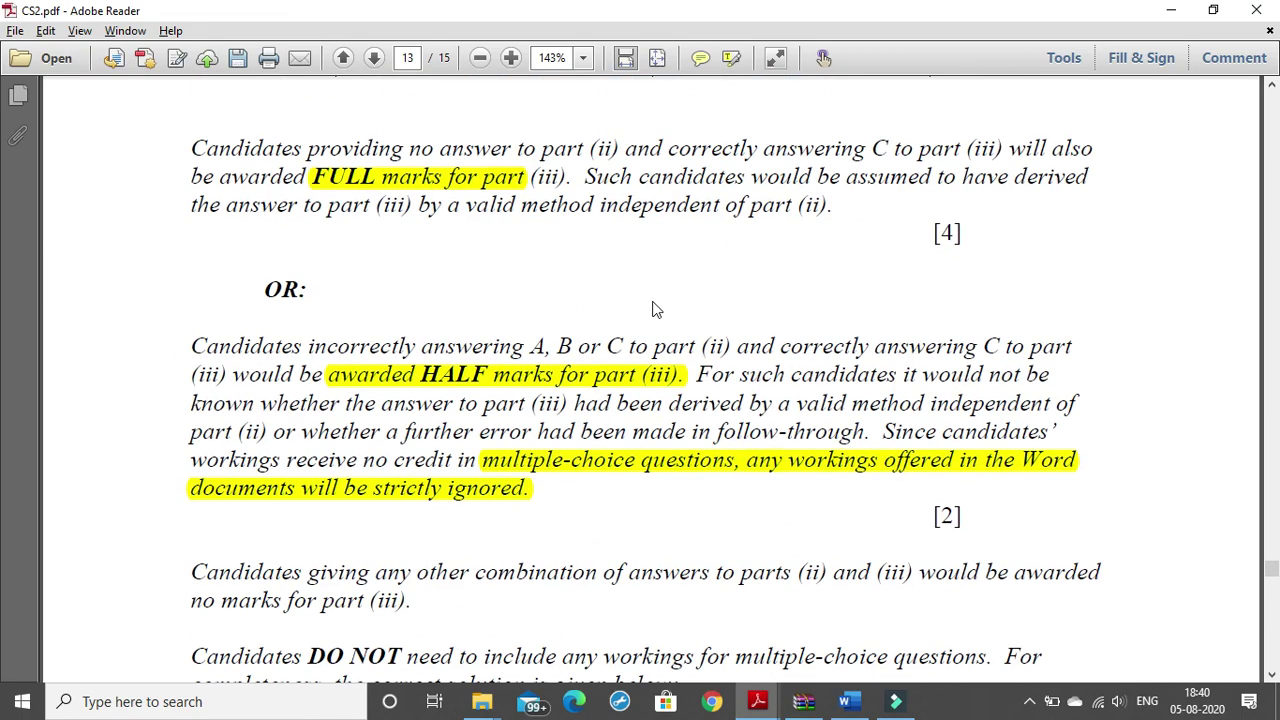
{"action": "scroll", "coordinate": [645, 306], "scroll_direction": "up", "scroll_amount": 5}
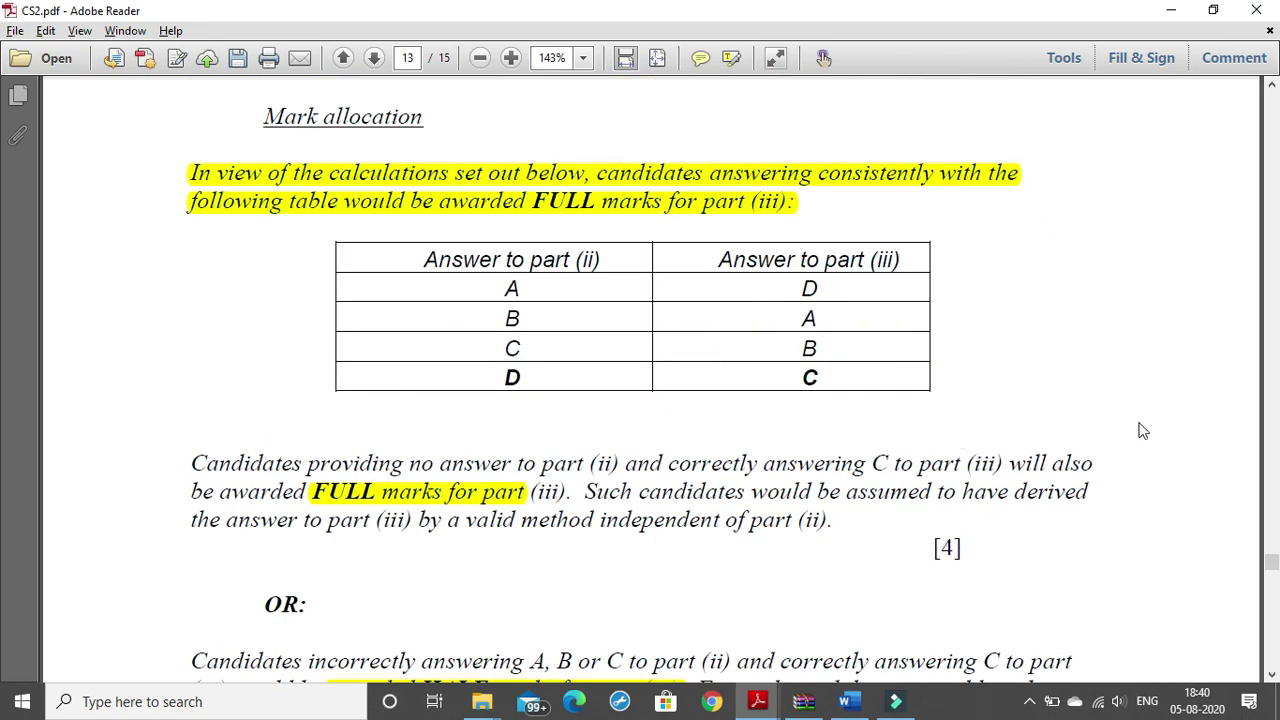